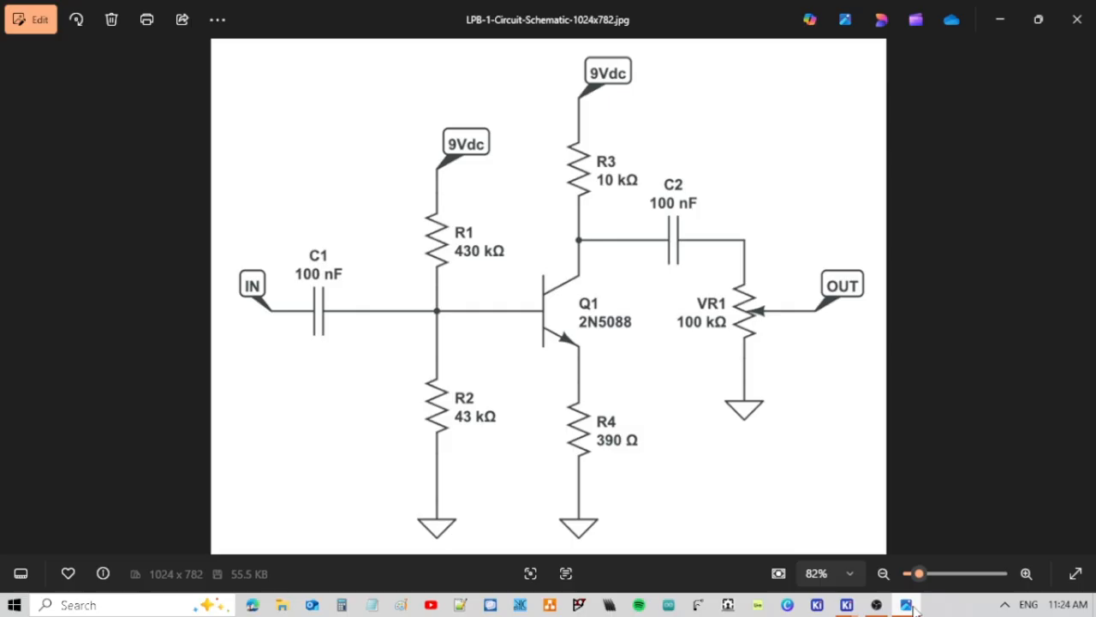
Check the LPB-1 reference schematic image and choose the unpolarized Capacitor_NP symbol with footprint Capacitor_THT:C_Rect_L7.0mm_W3.5mm_P5.00mm in the Schematic Editor.
click(906, 604)
mouse_move(848, 606)
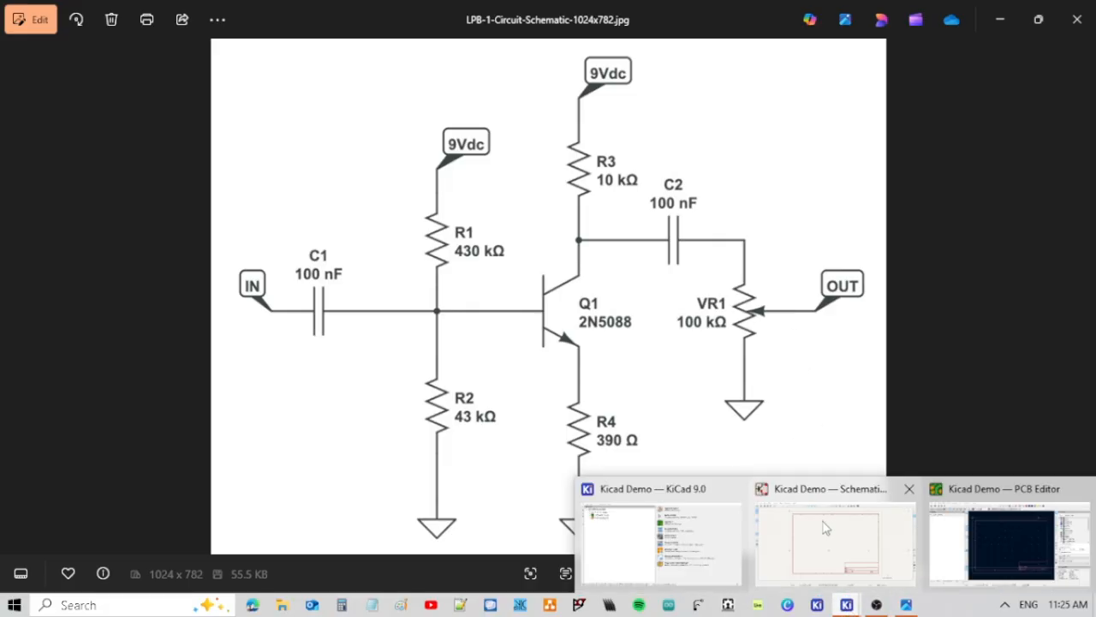
click(829, 532)
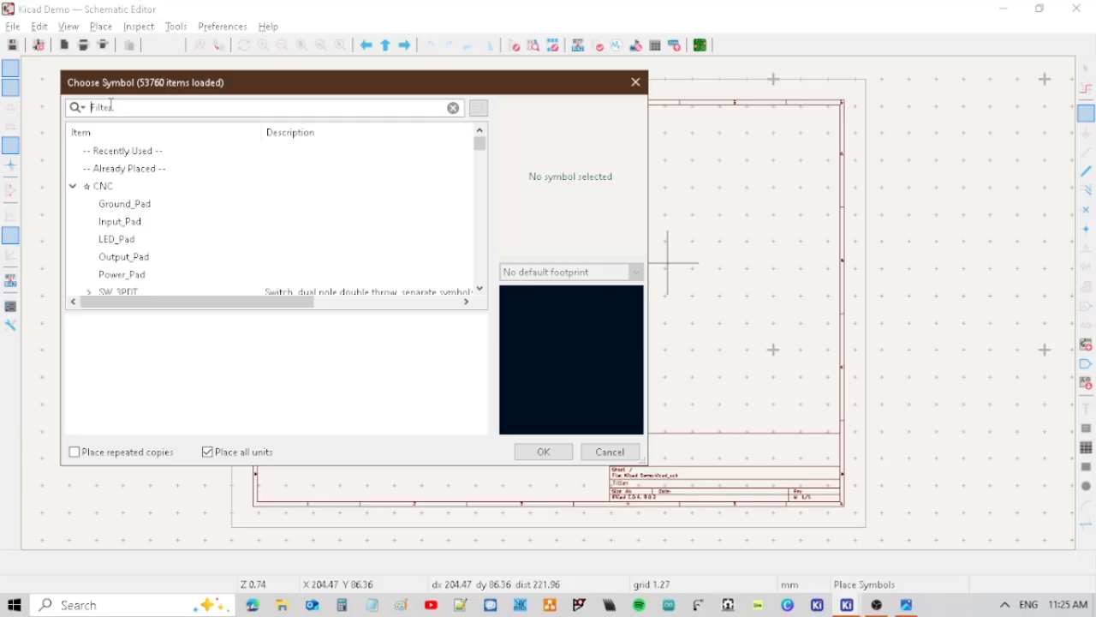
text(cap)
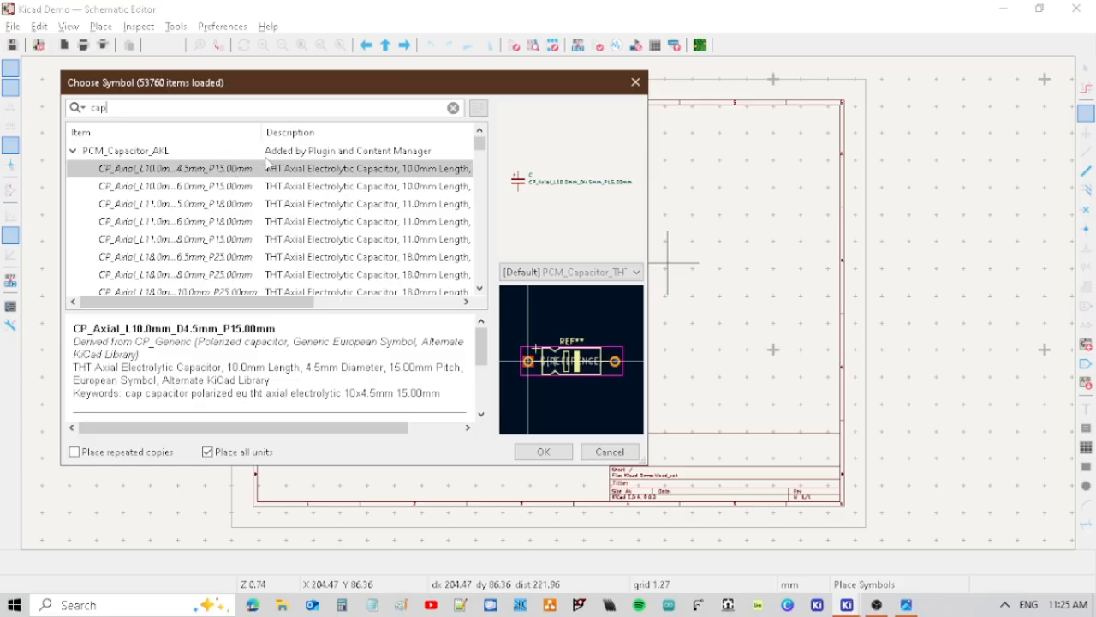
text(a)
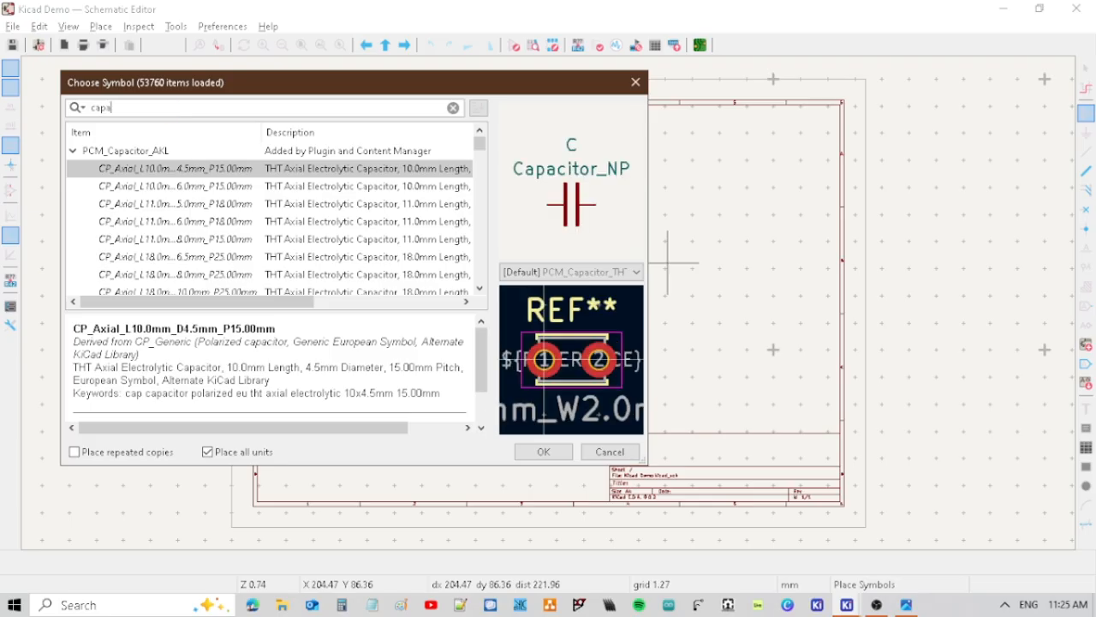
text(citor)
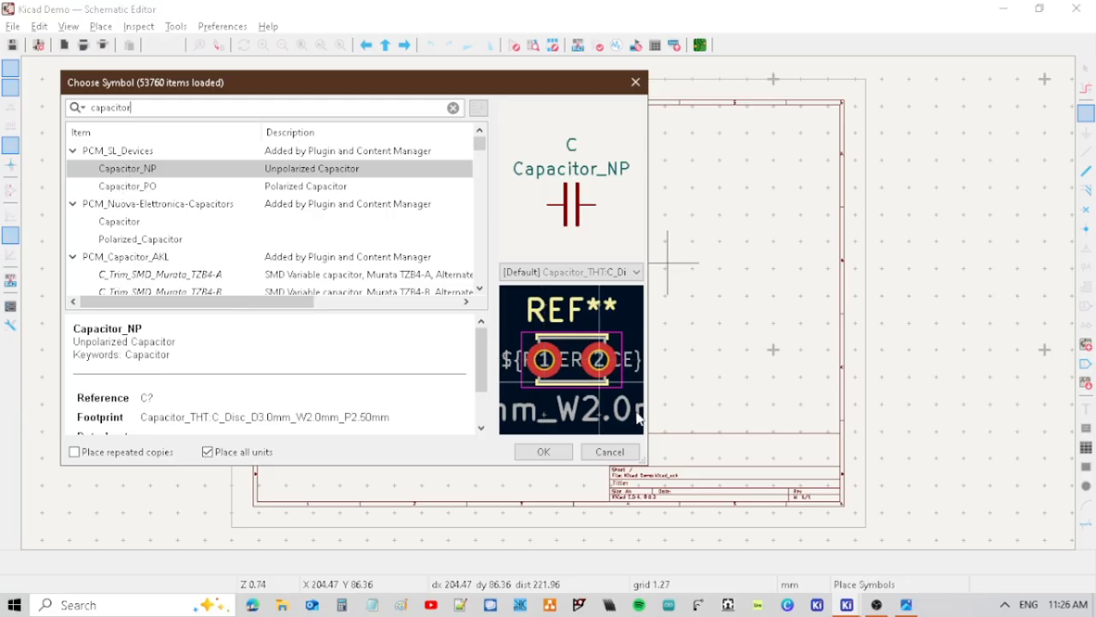
click(586, 272)
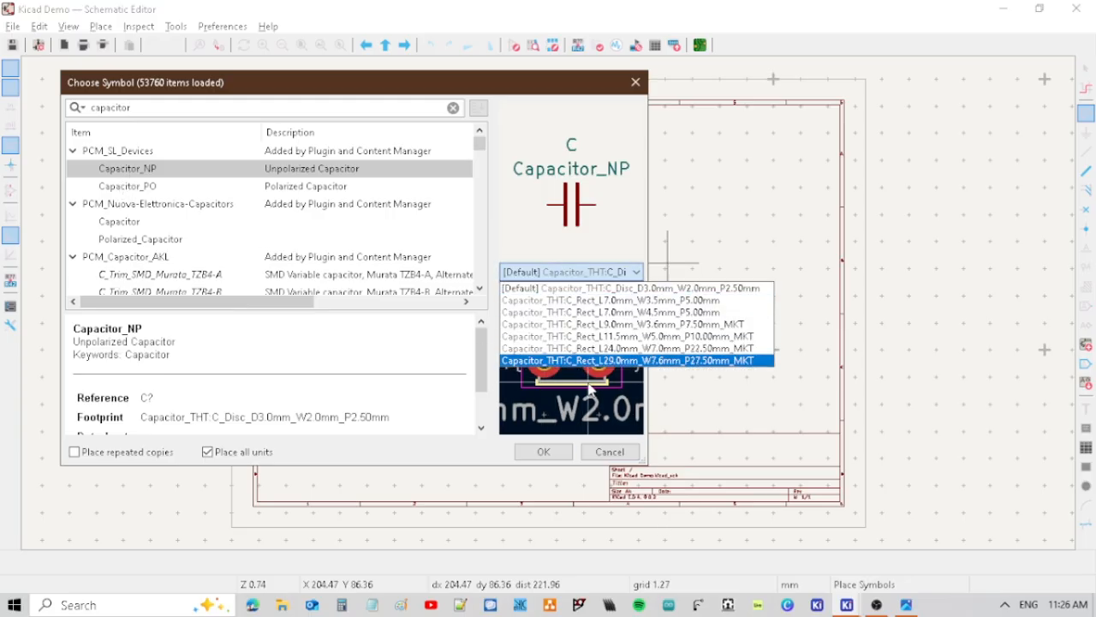
click(700, 307)
click(543, 452)
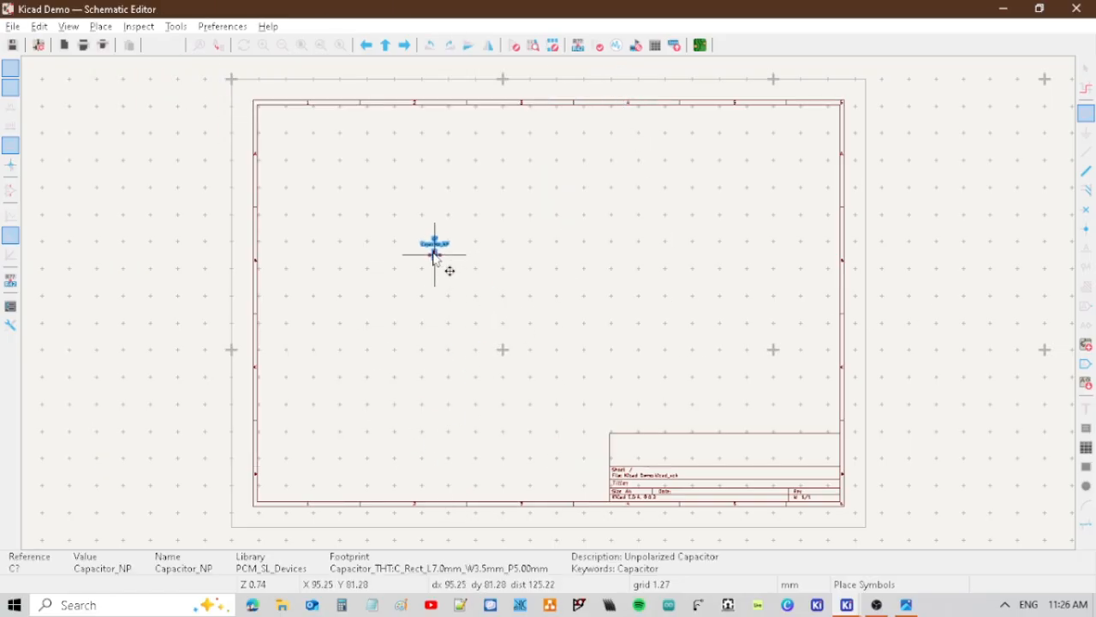
Place the capacitor symbol in the upper-left area of the schematic sheet and leave symbol placement.
click(422, 254)
key(alt+Tab)
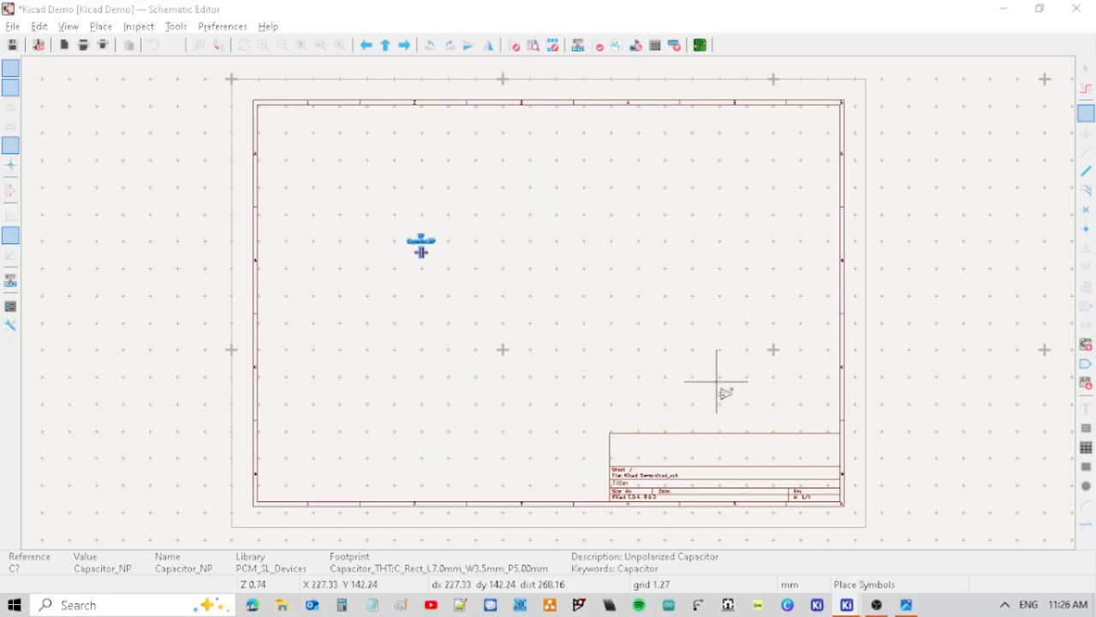
key(alt+Tab)
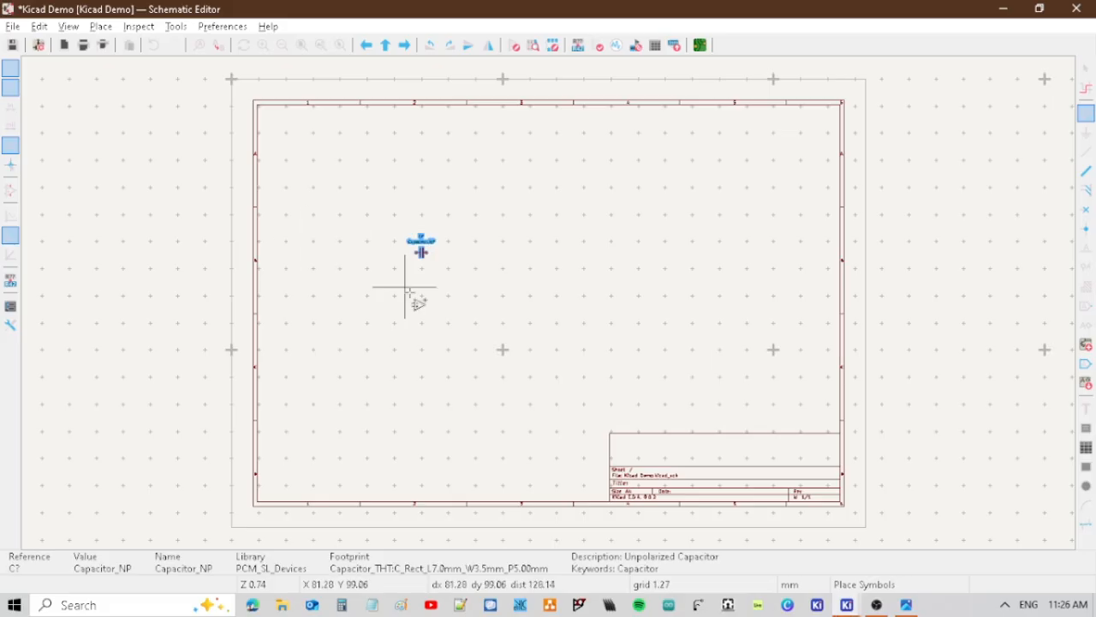
click(417, 259)
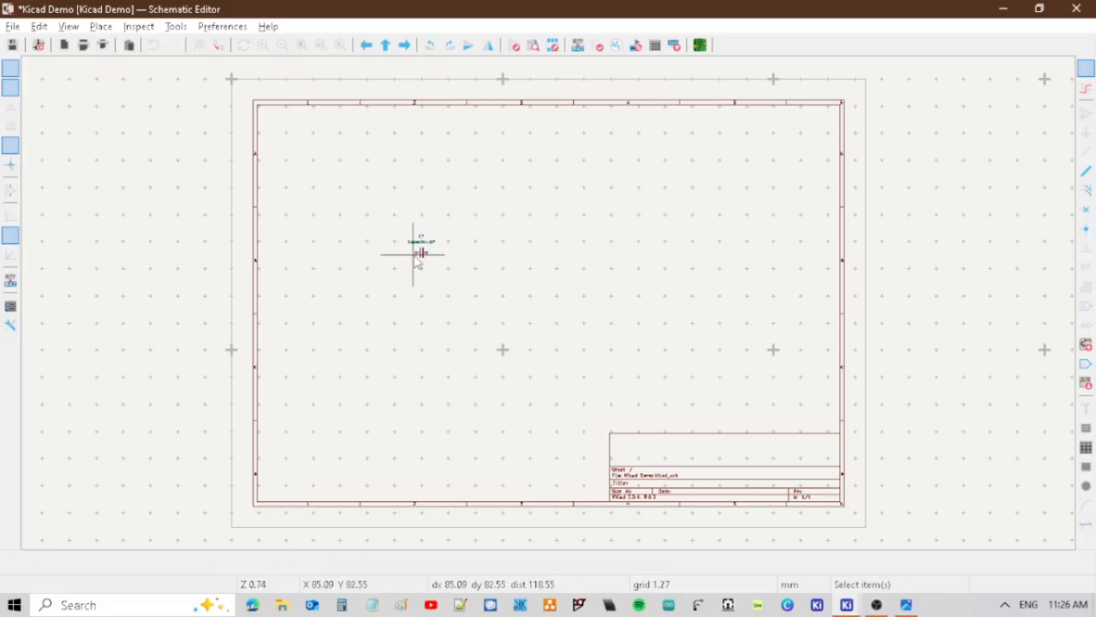
Assign the Capacitor_Electrolytic_5mm_HSP_CNC footprint to the placed capacitor, filtering the footprint library by cnc.
click(421, 254)
double_click(422, 255)
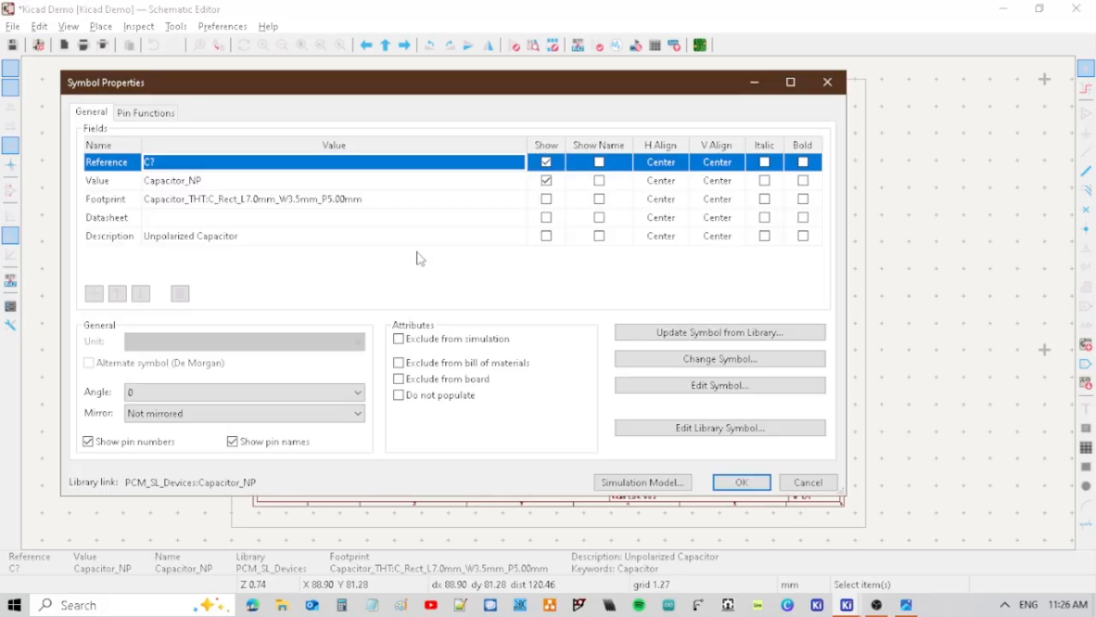
click(518, 204)
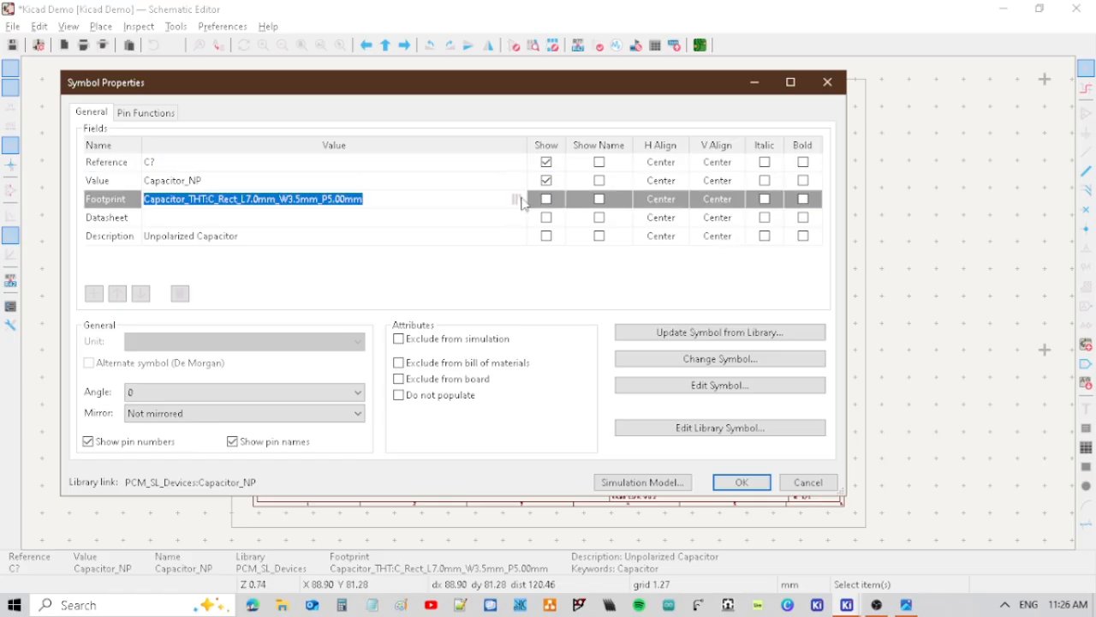
click(518, 200)
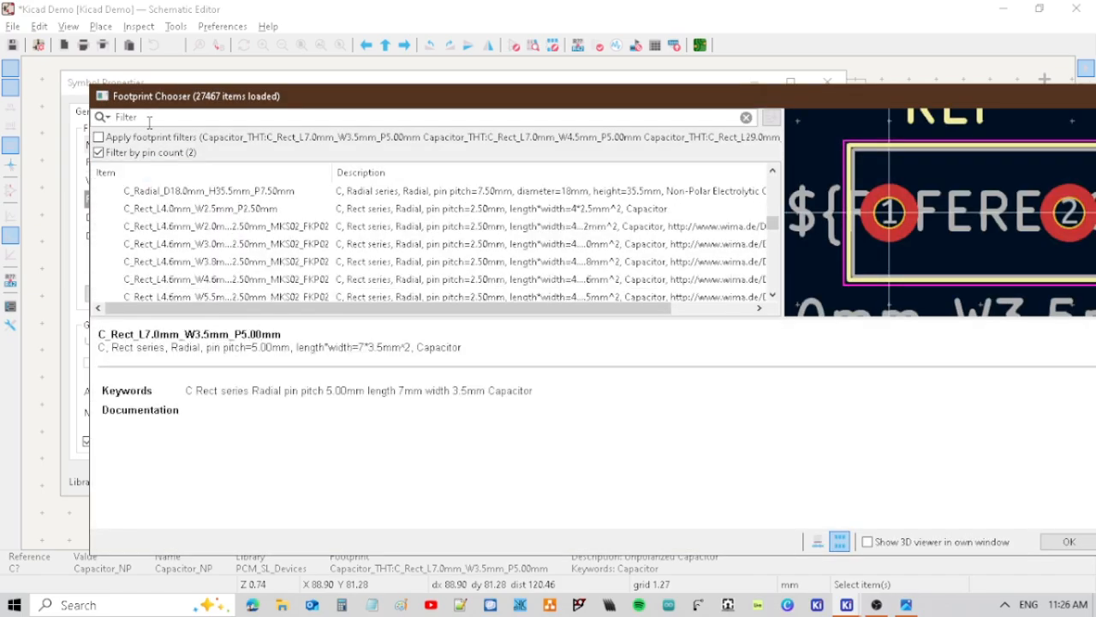
click(155, 113)
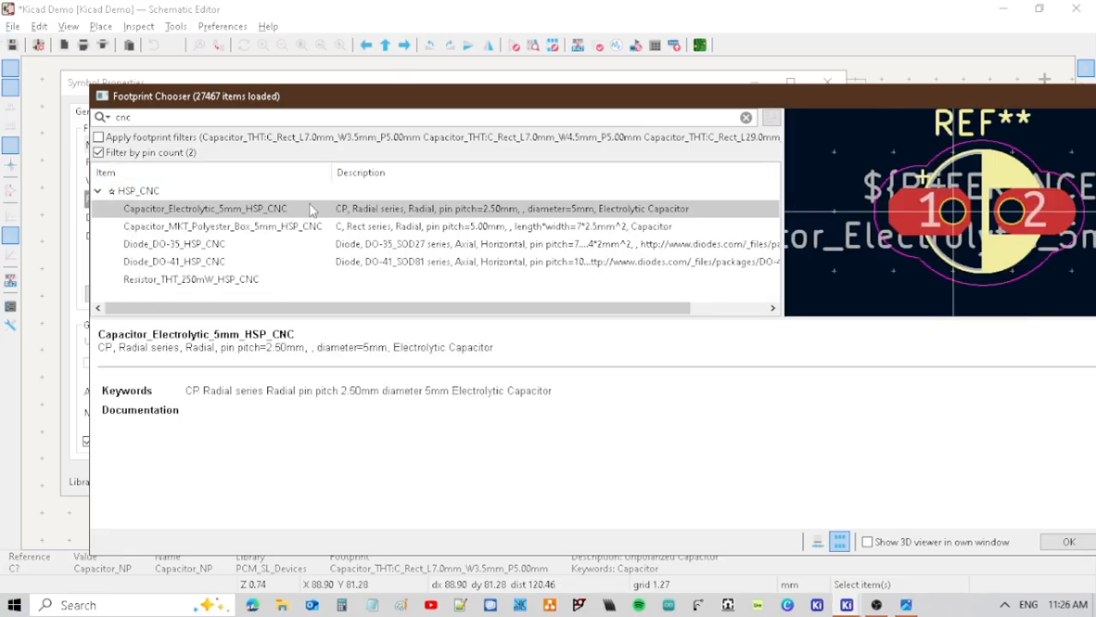
click(1069, 542)
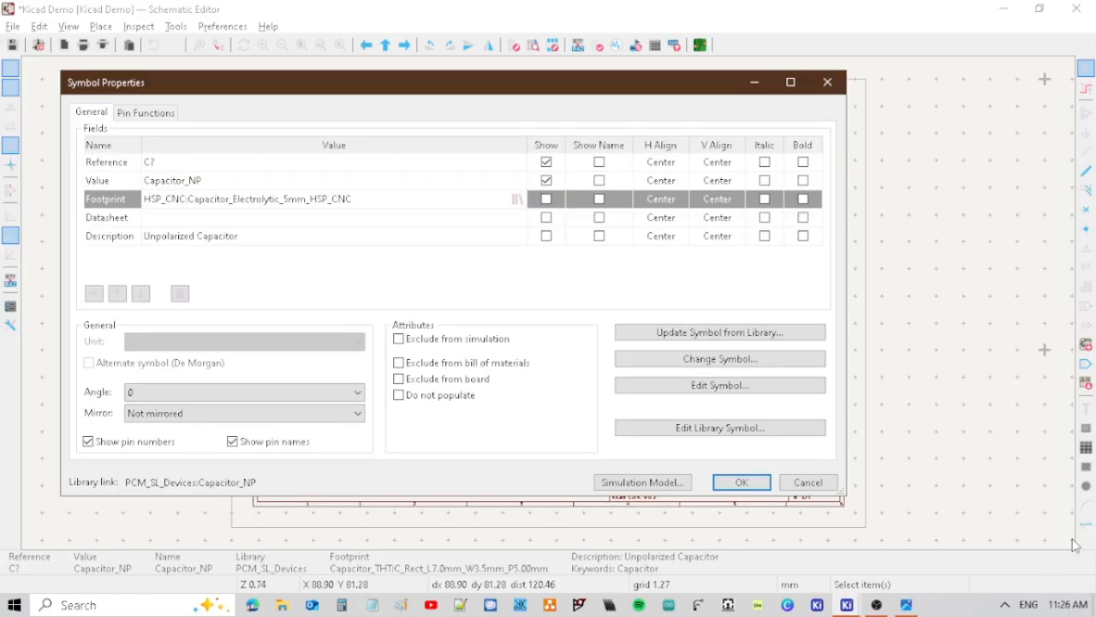
Set the capacitor's footprint to Capacitor_MKT_Polyester_Box_5mm_HSP_CNC from the HSP_CNC library and check its symbol properties.
click(517, 199)
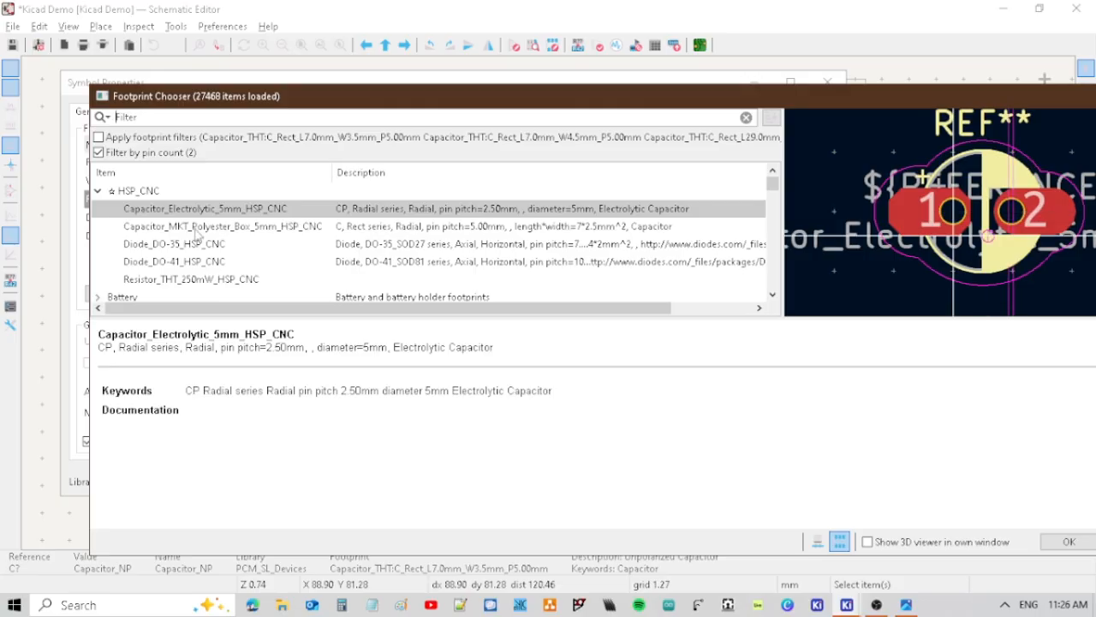
click(197, 228)
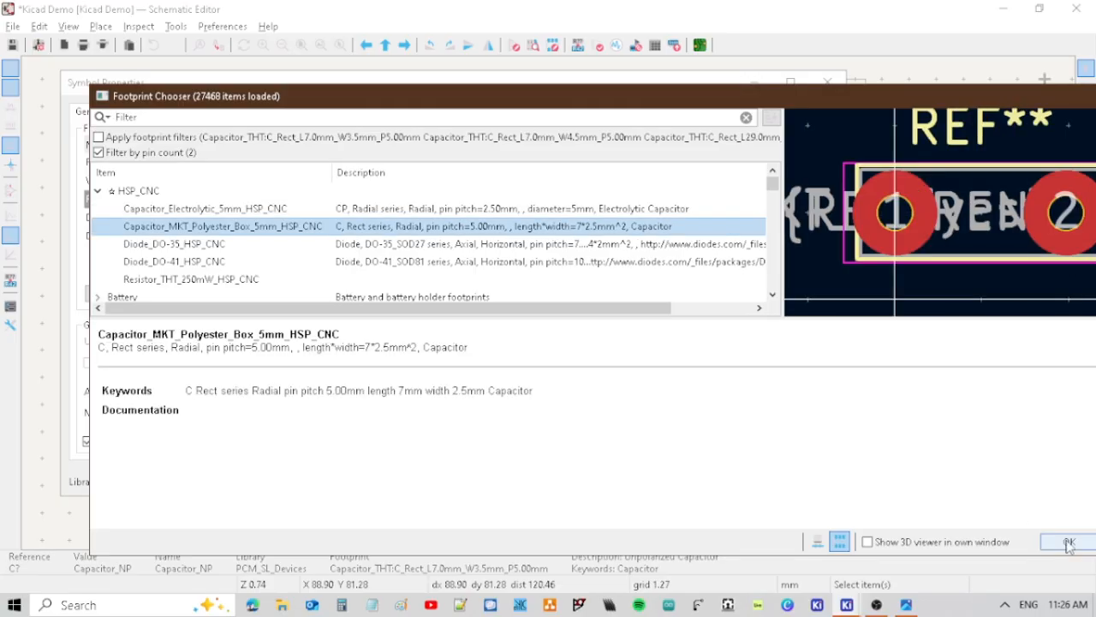
click(1069, 542)
click(741, 482)
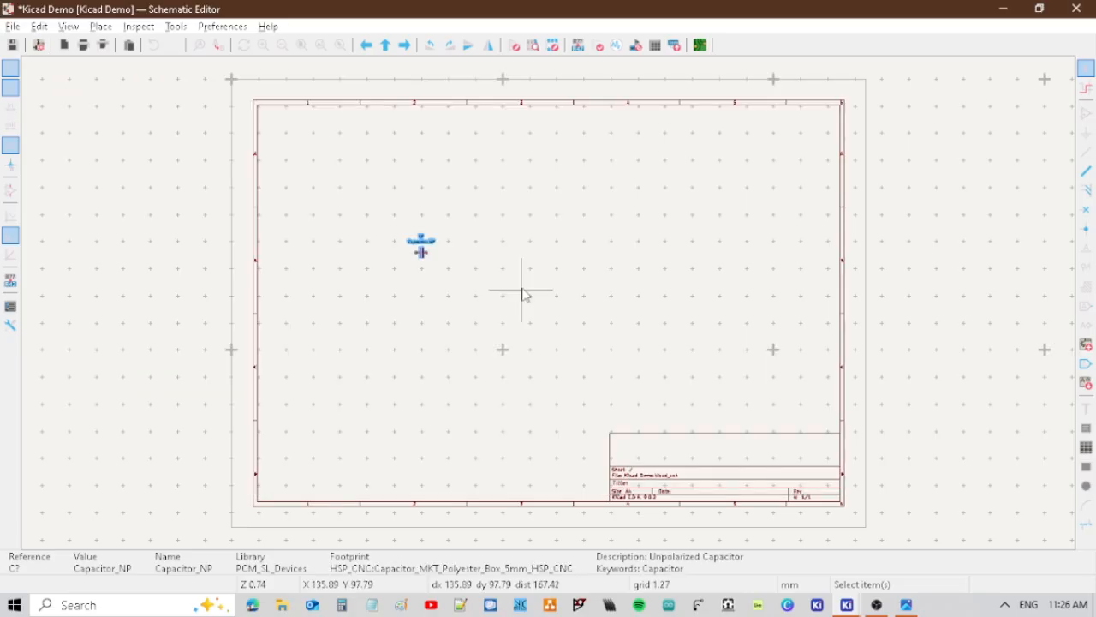
double_click(419, 251)
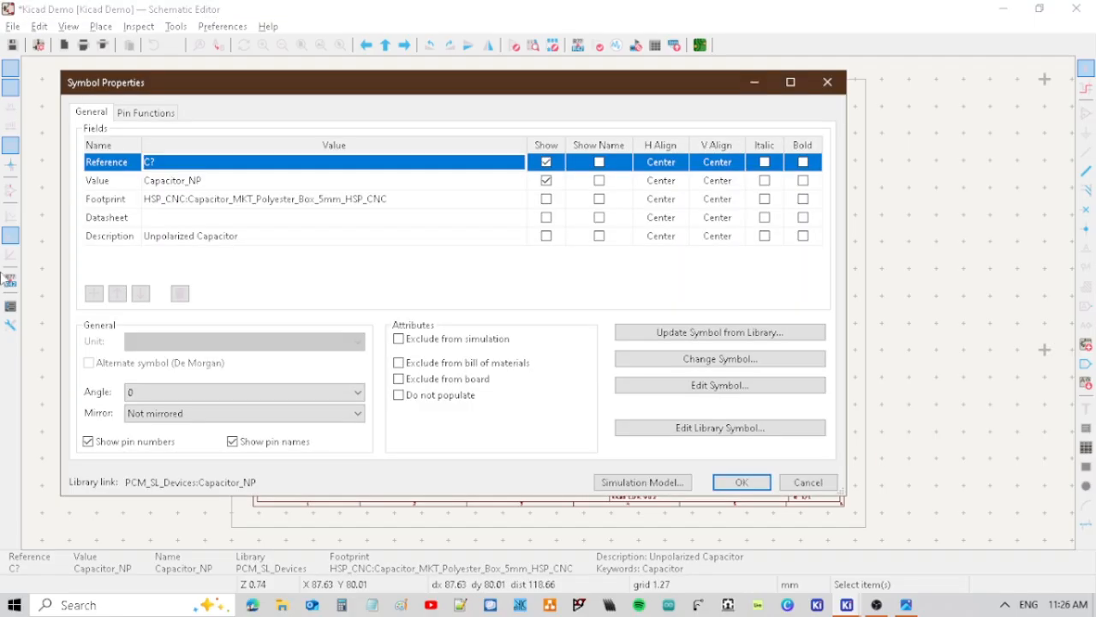
click(827, 82)
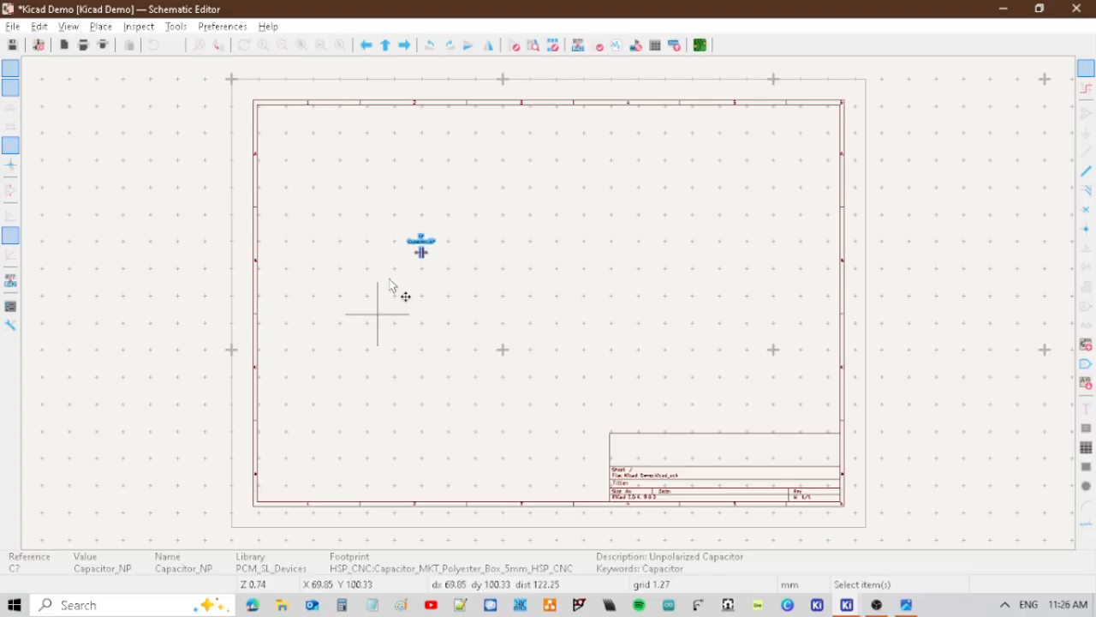
Duplicate the capacitor and place the copy to its right, at nearly the same height.
scroll(389, 279, up, 3)
click(491, 189)
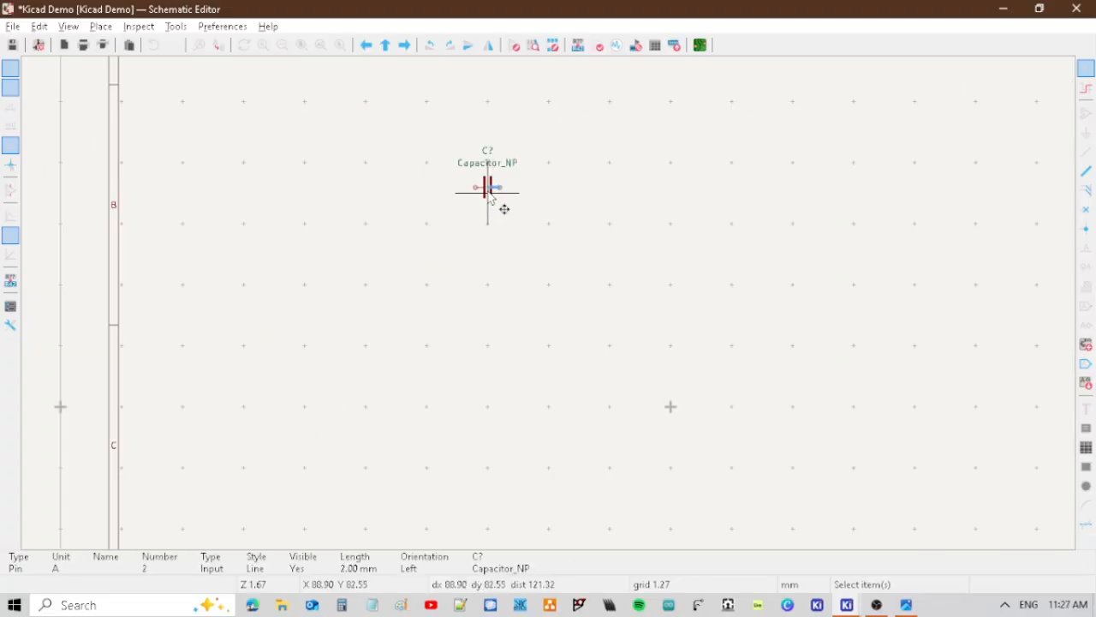
click(489, 195)
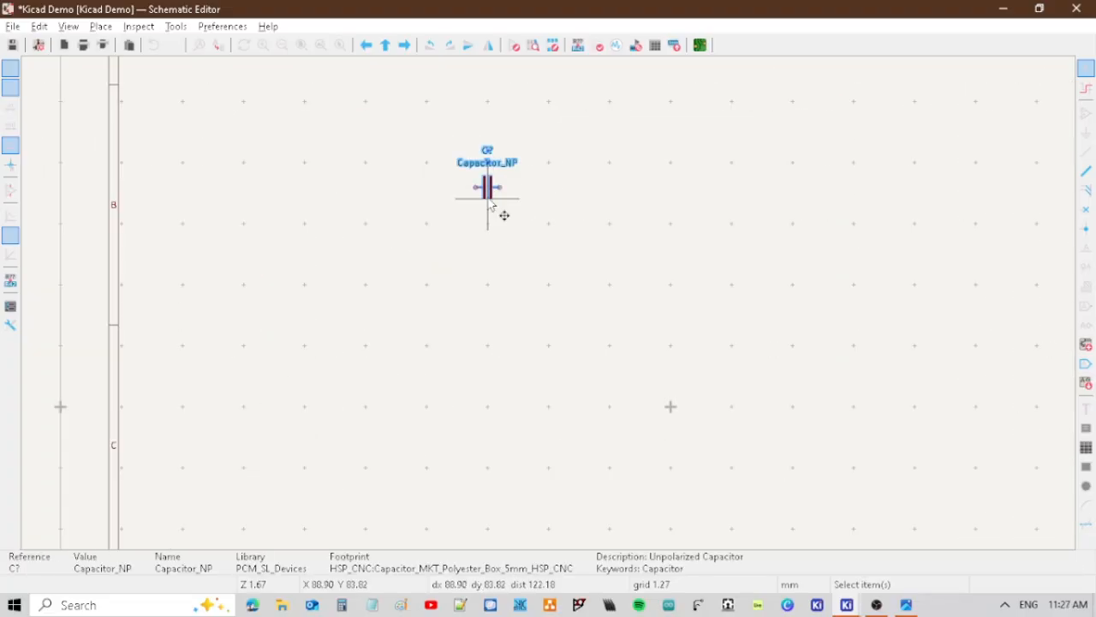
key(ctrl+d)
click(934, 197)
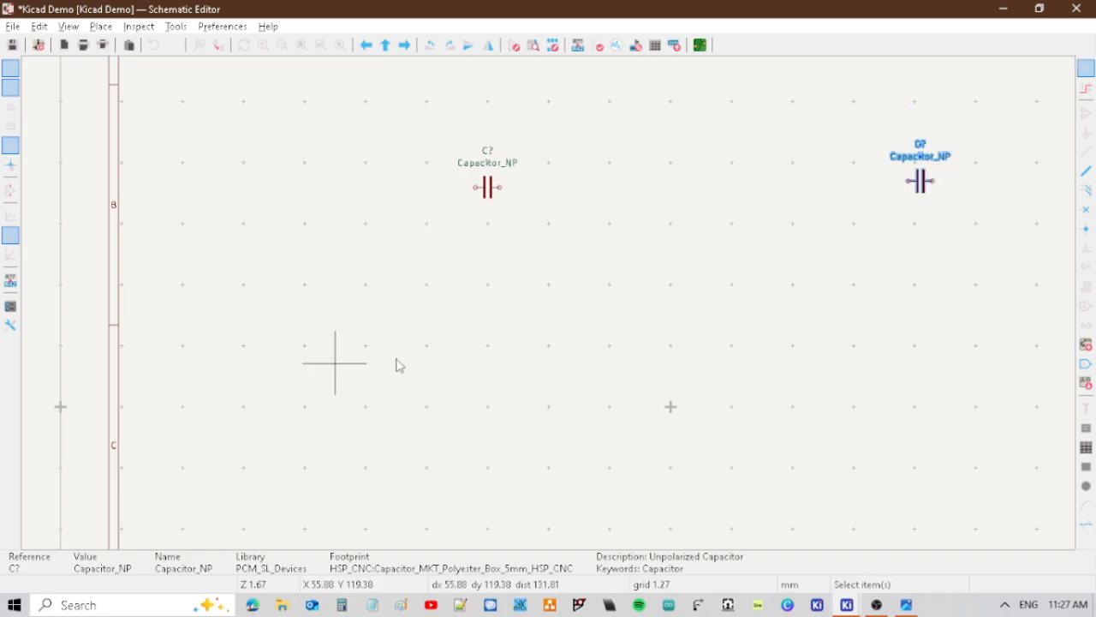
Check the reference schematic image and find the 1/4W Resistor in PCM_SL_Resistors, filtering the symbol library by resistor cnc.
click(906, 604)
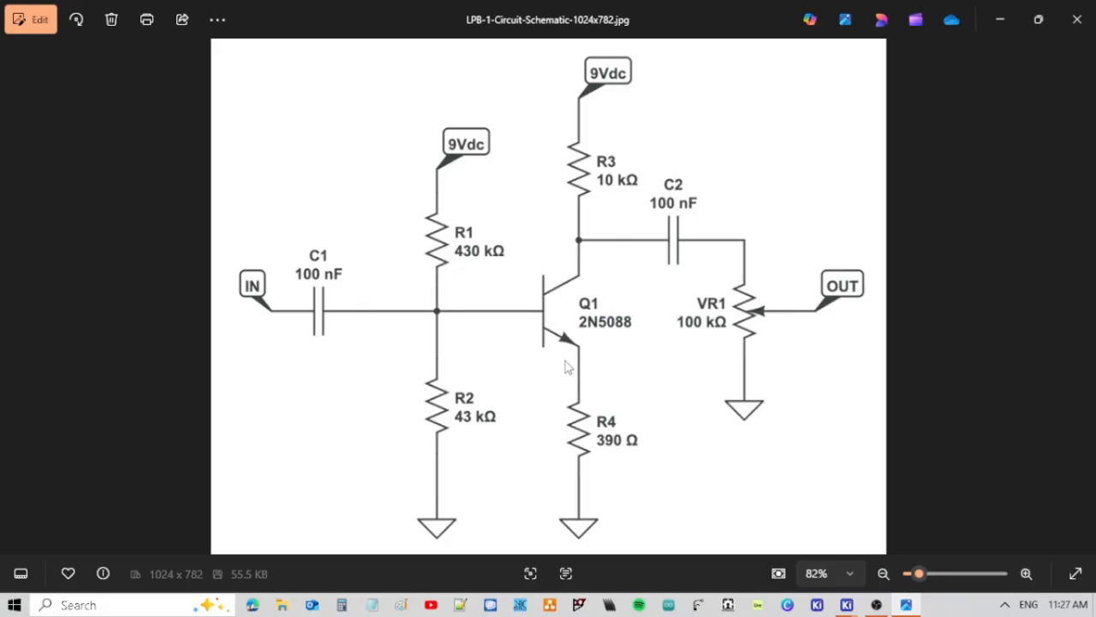
key(alt+Tab)
shift+scroll(724, 399, up, 3)
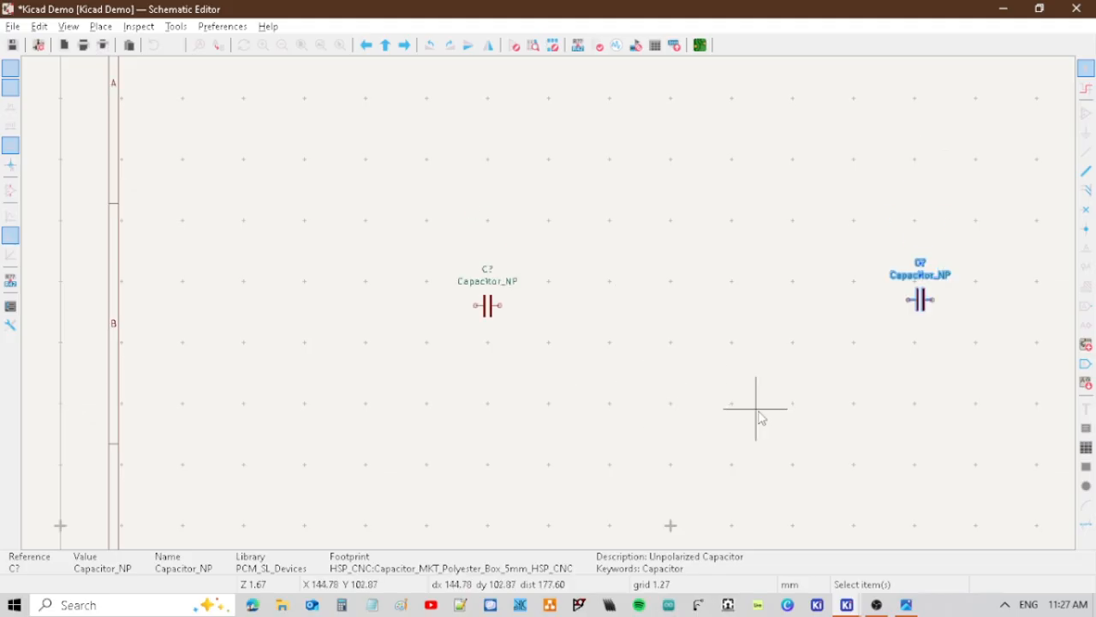
key(a)
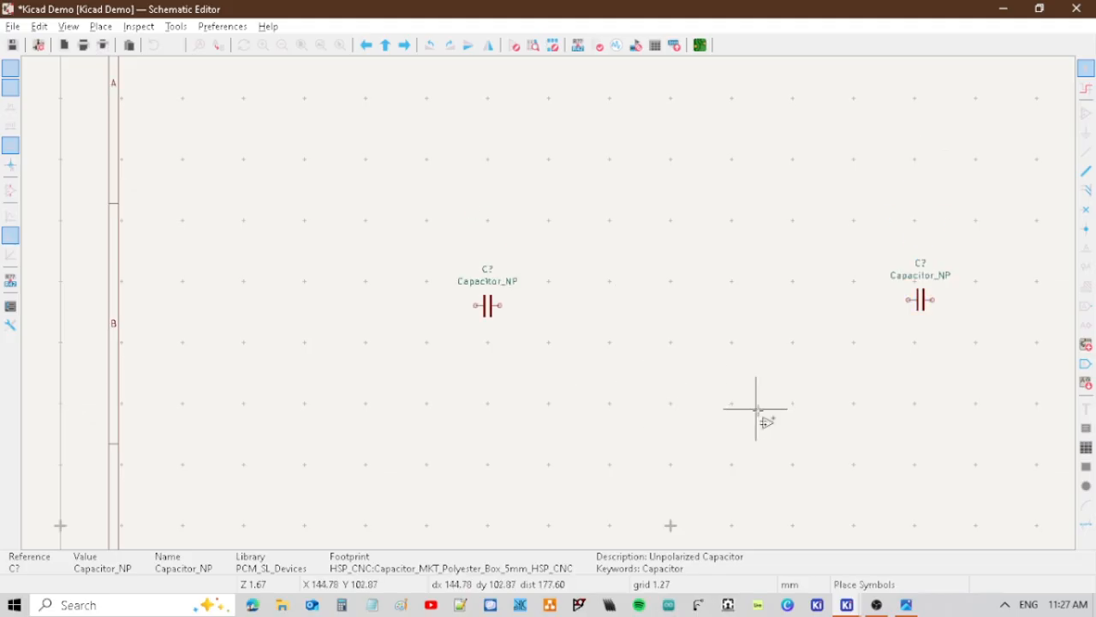
click(757, 409)
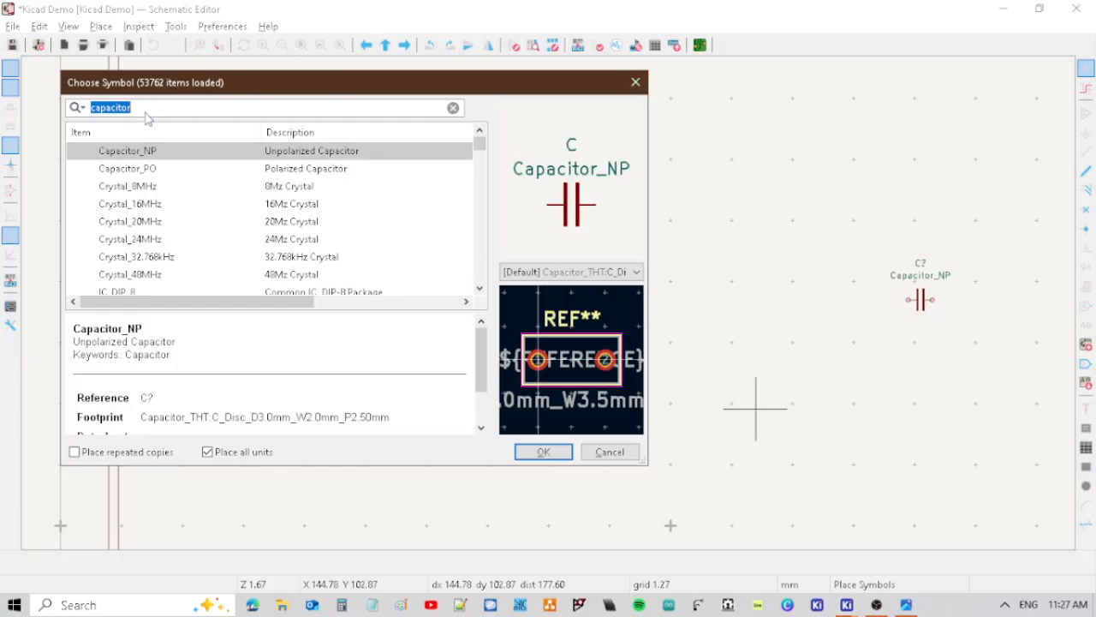
text(resistoir)
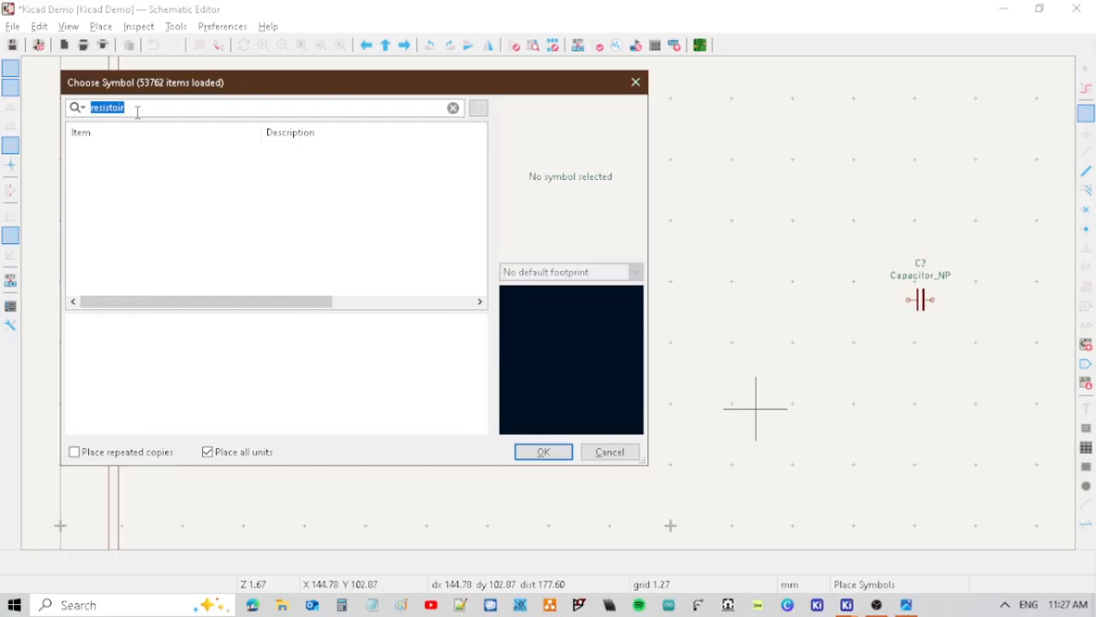
click(147, 109)
text(r)
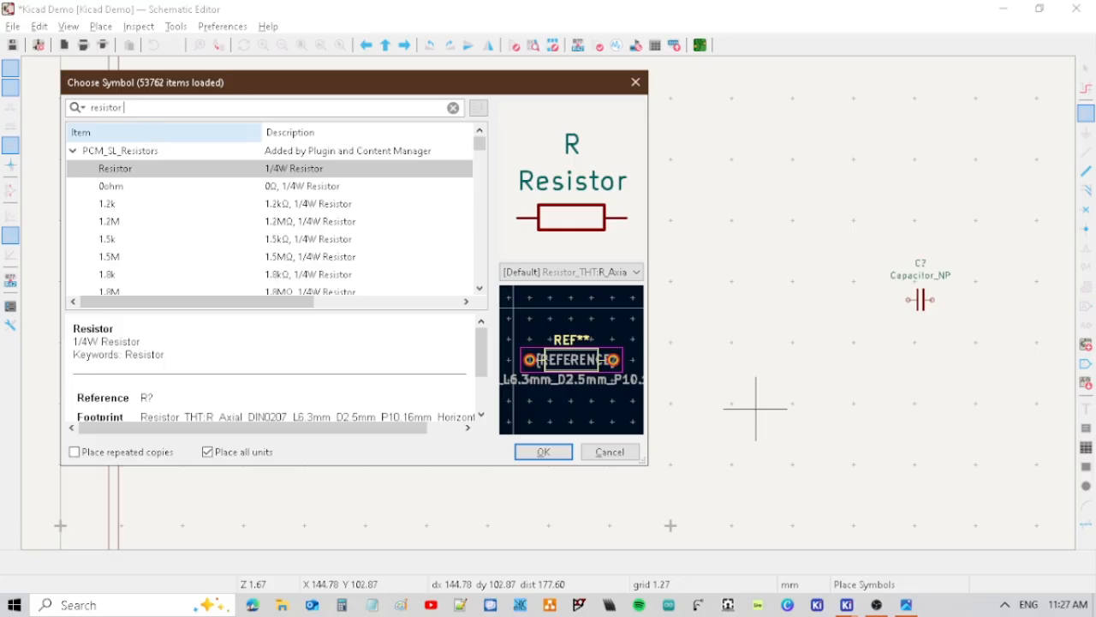
text(cnc)
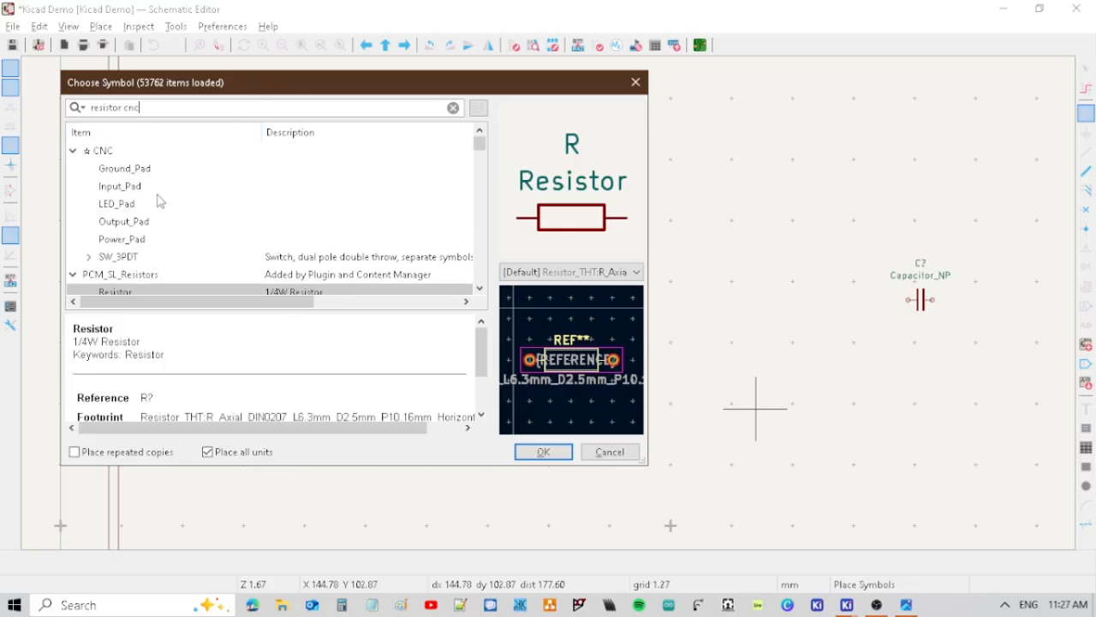
scroll(142, 213, down, 3)
scroll(142, 213, up, 3)
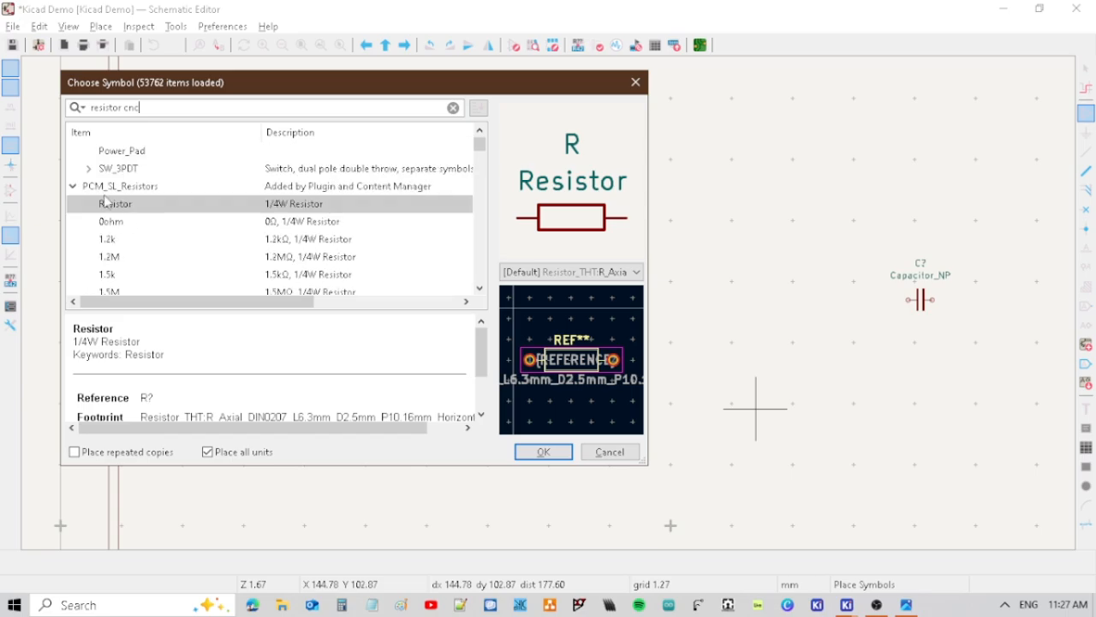
Place the Resistor symbol between the two capacitors, slightly above them.
click(544, 452)
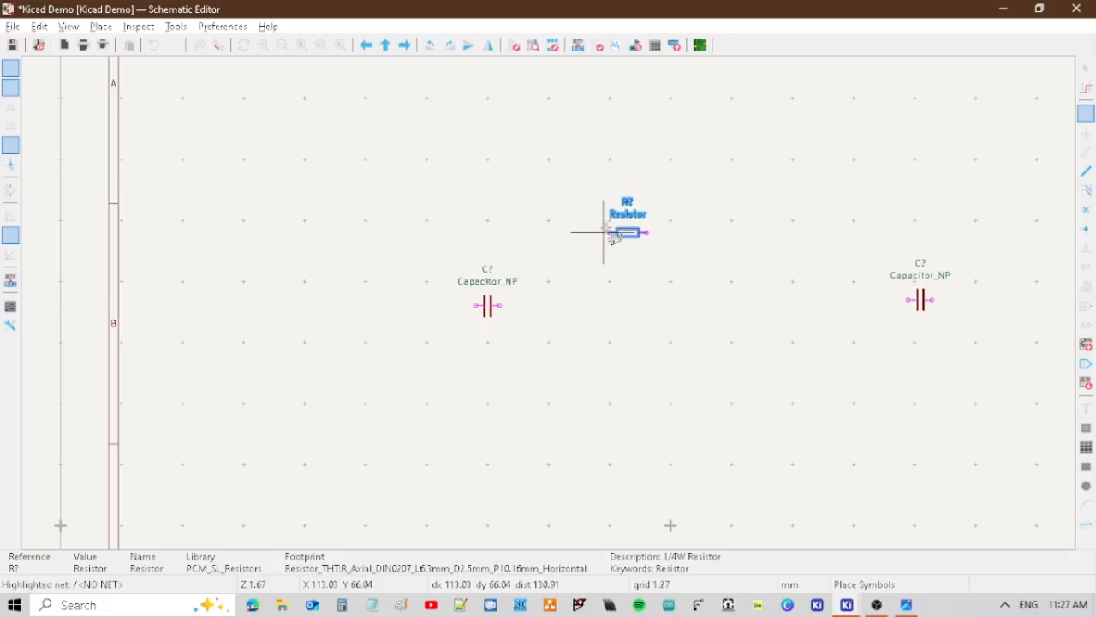
click(626, 239)
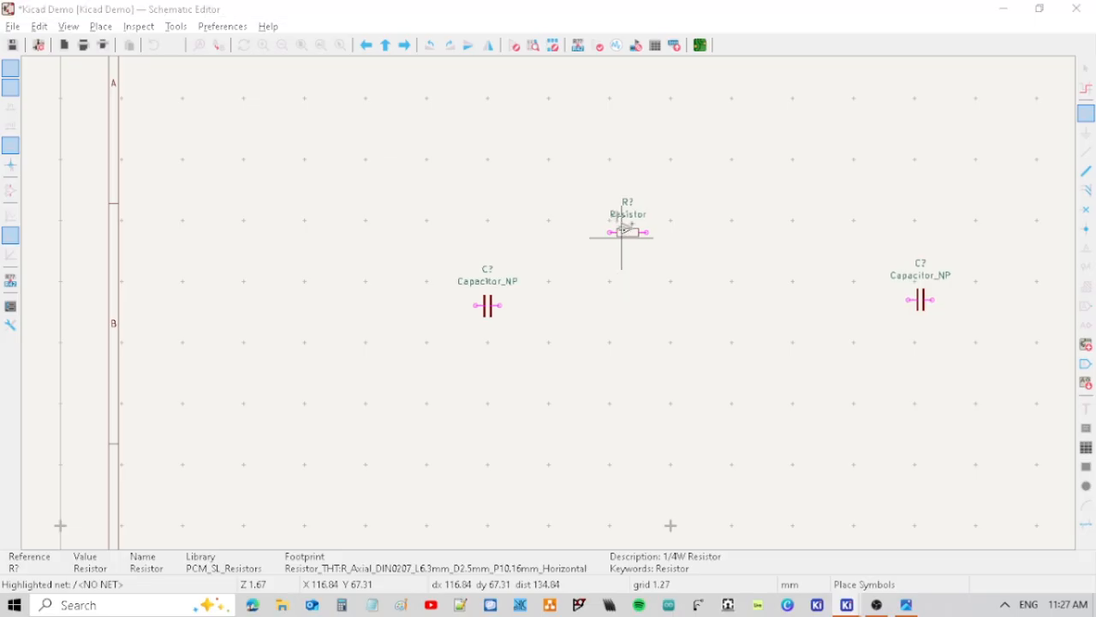
click(624, 230)
key(Escape)
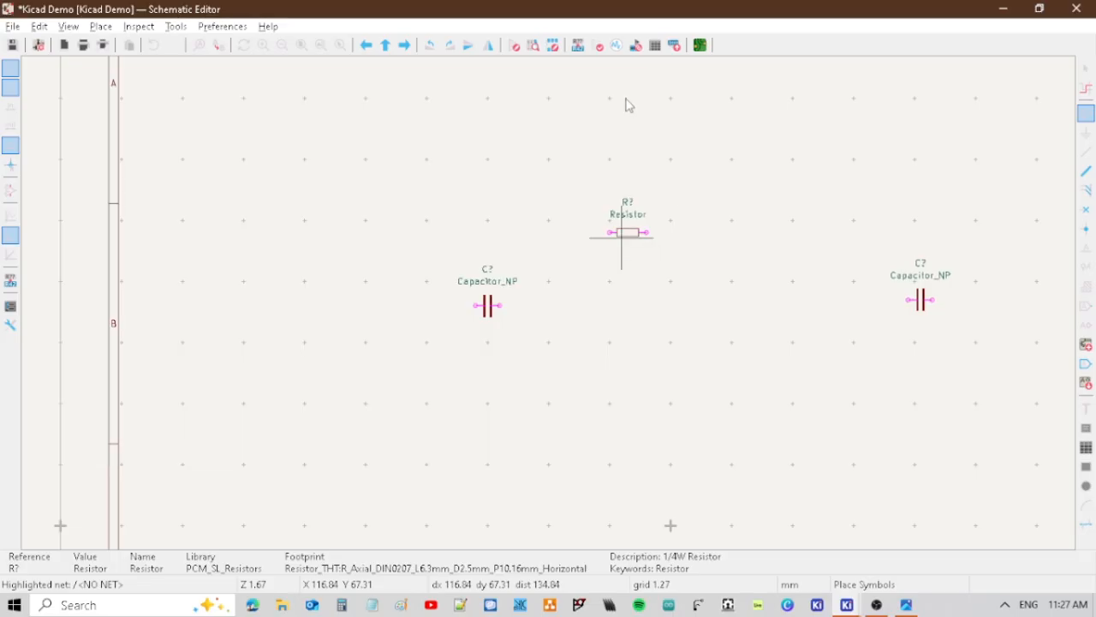
Set the placed resistor's footprint to Resistor_THT_250mW_HSP_CNC from the HSP_CNC library, filtering the footprints by cnc.
key(Escape)
double_click(634, 233)
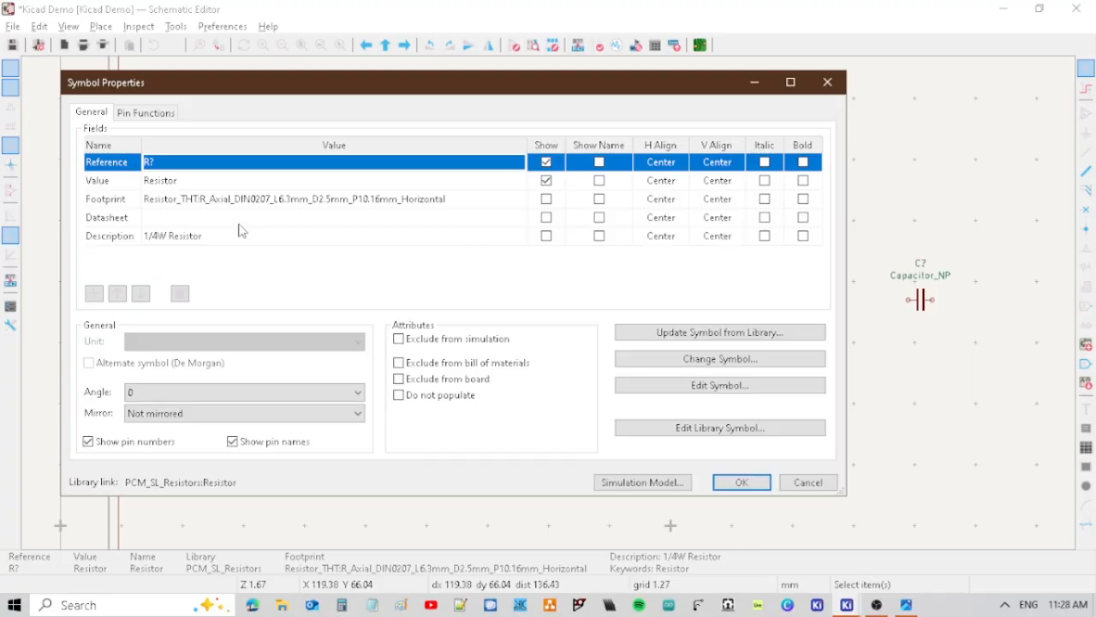
click(510, 202)
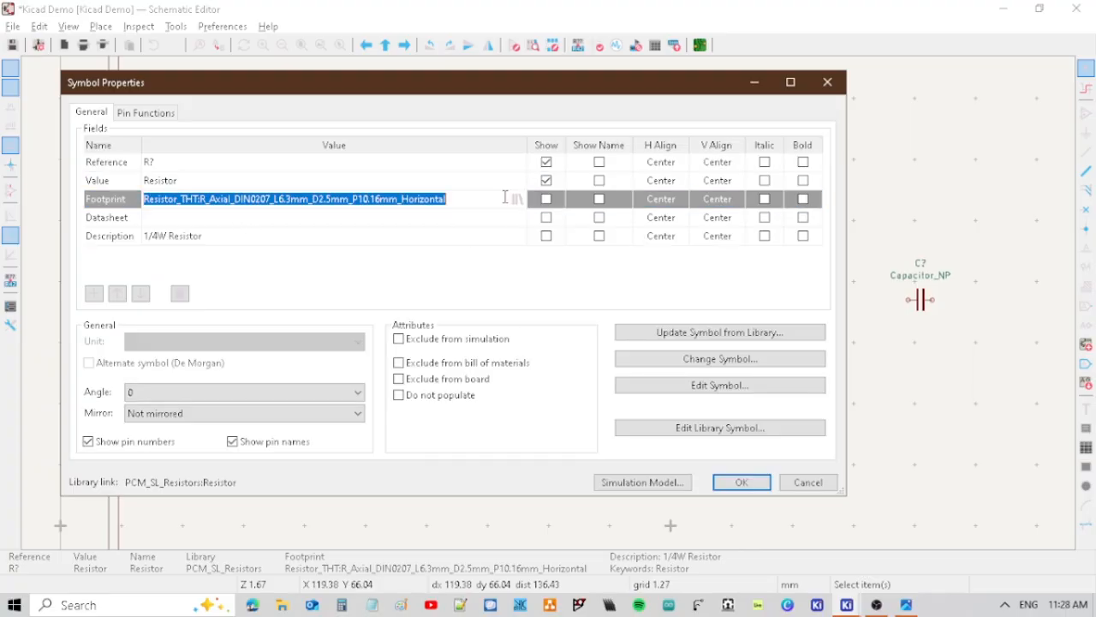
click(517, 199)
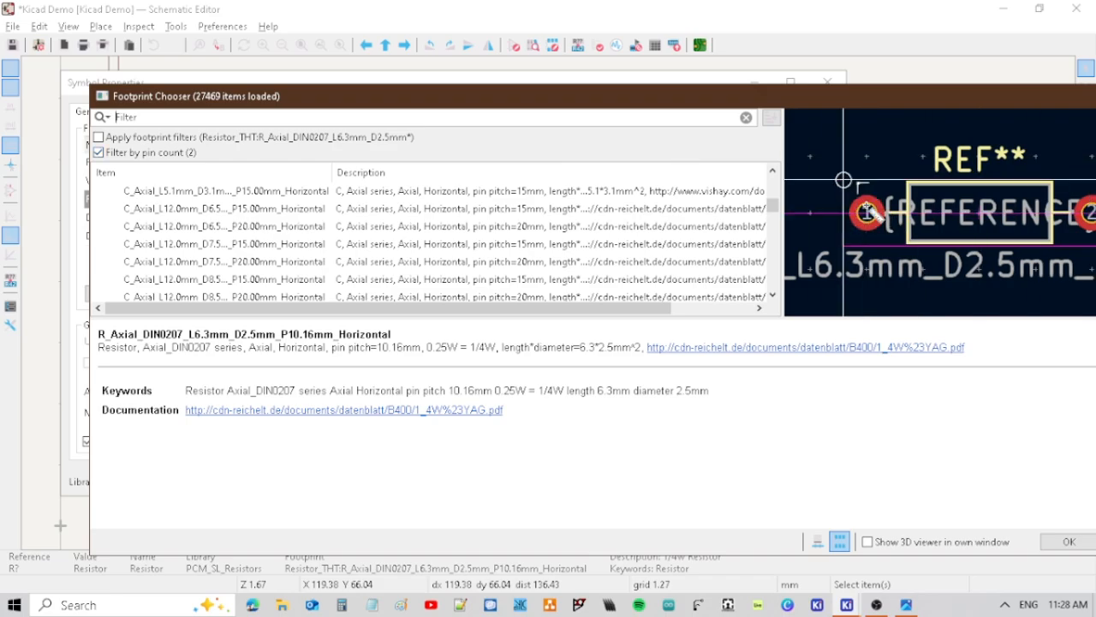
click(869, 210)
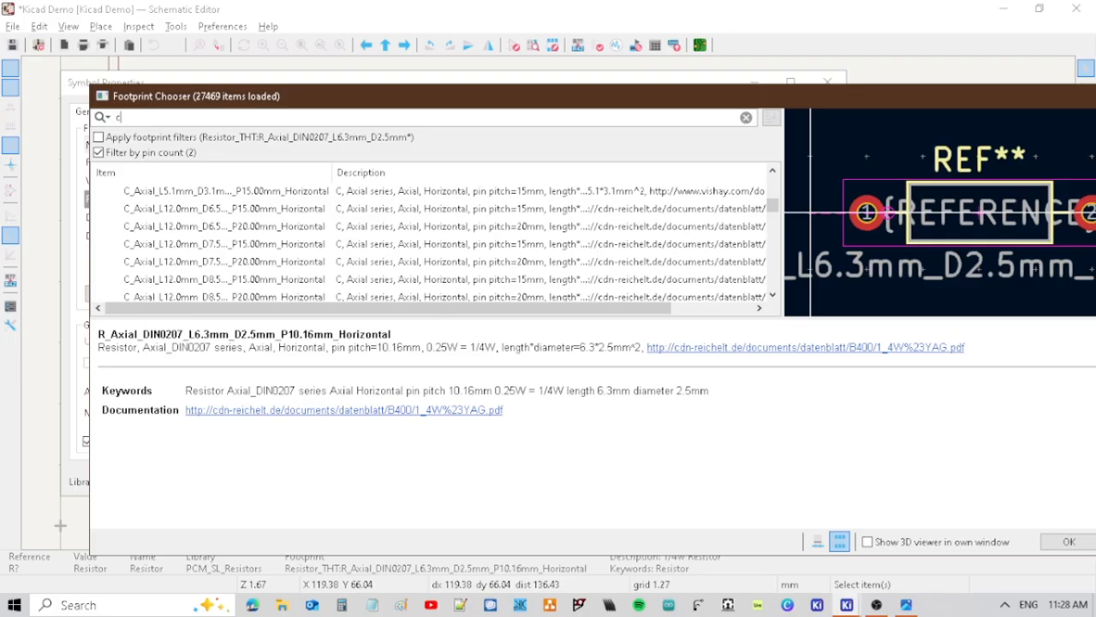
text(nc)
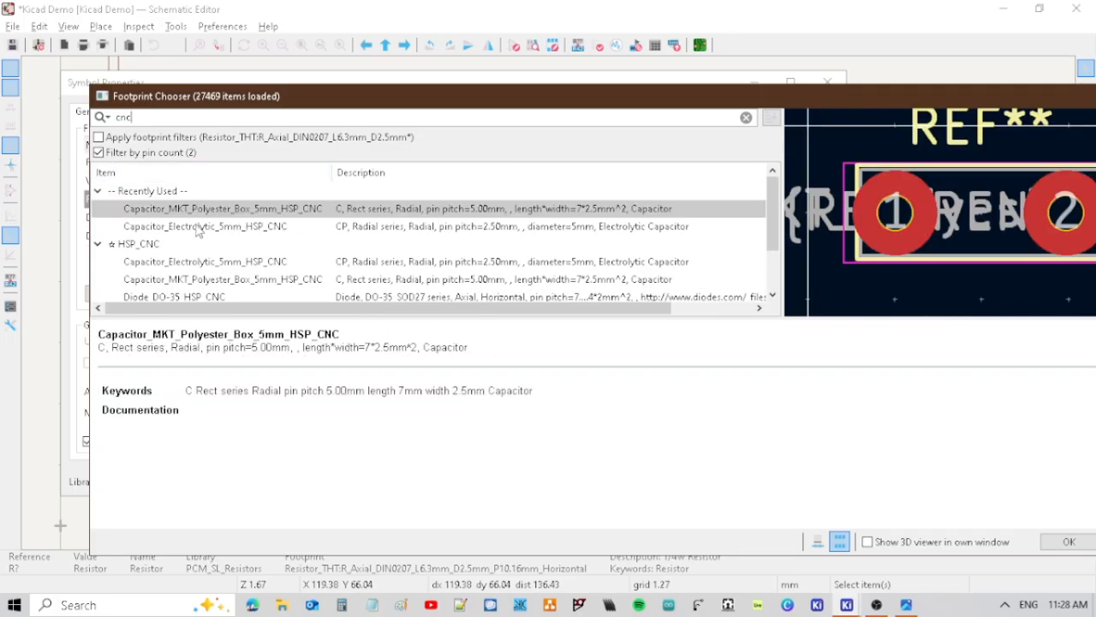
scroll(190, 226, down, 1)
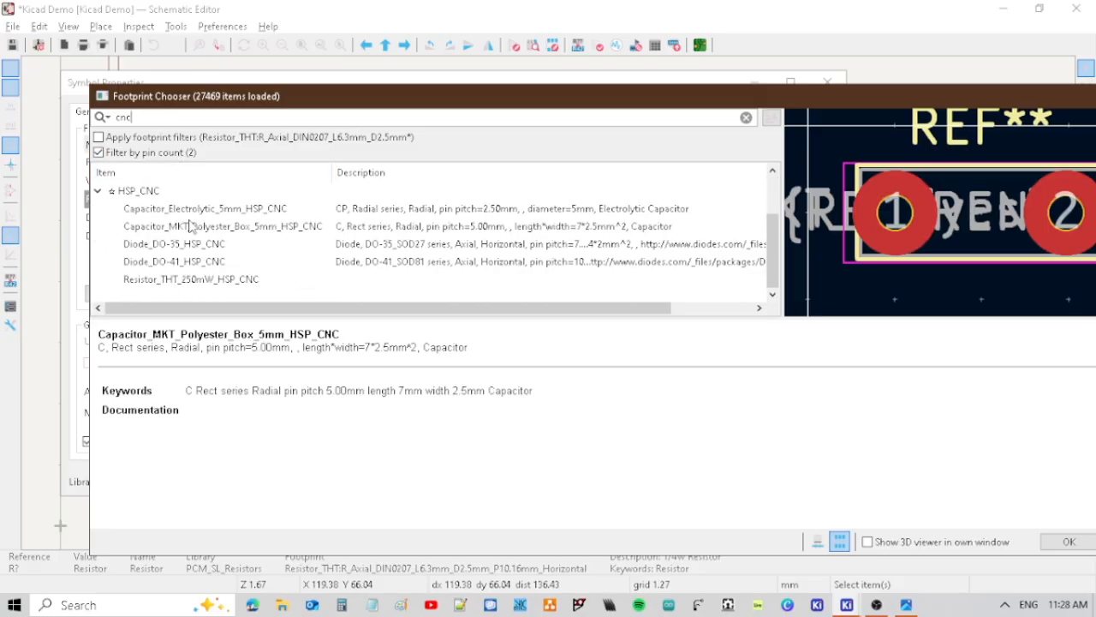
click(152, 278)
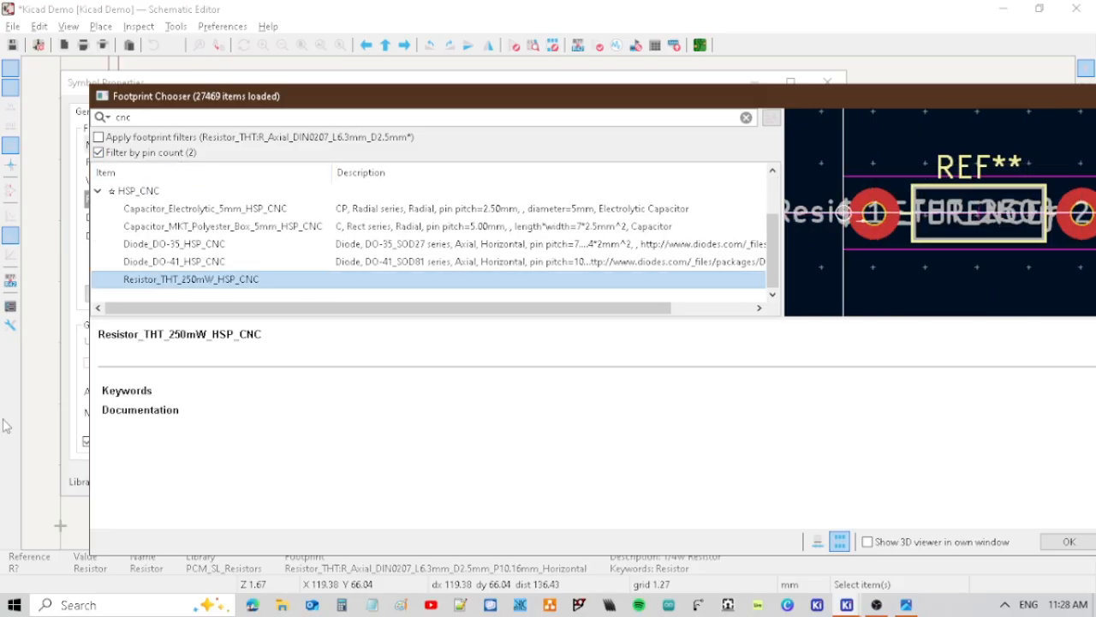
click(1062, 538)
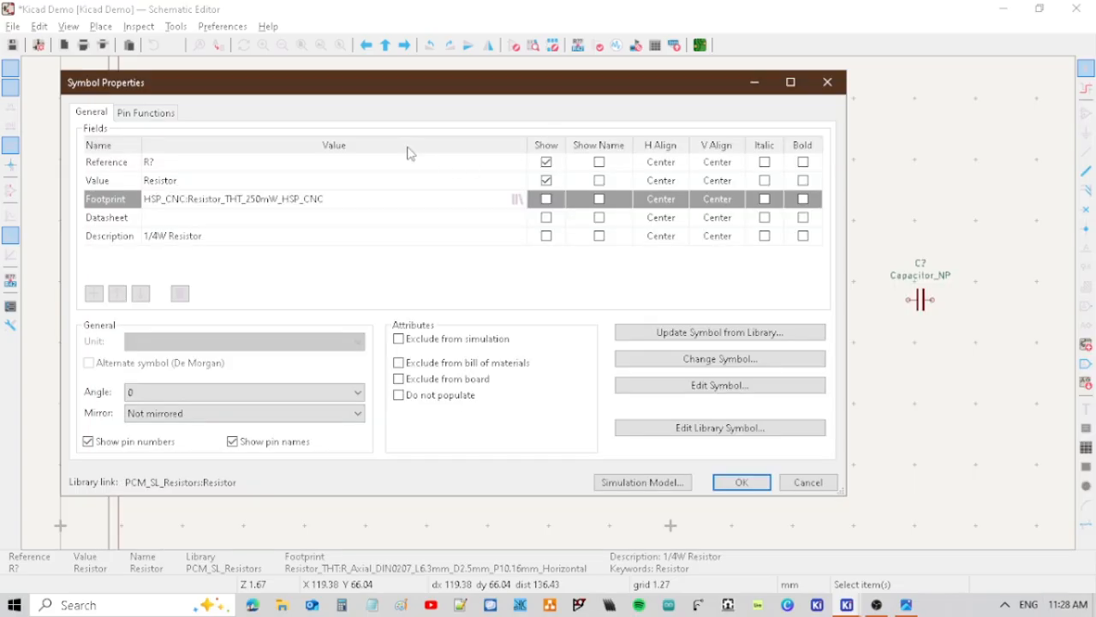
click(754, 476)
Duplicate the resistor three times, placing one copy to its right and two side by side below the upper pair.
click(627, 235)
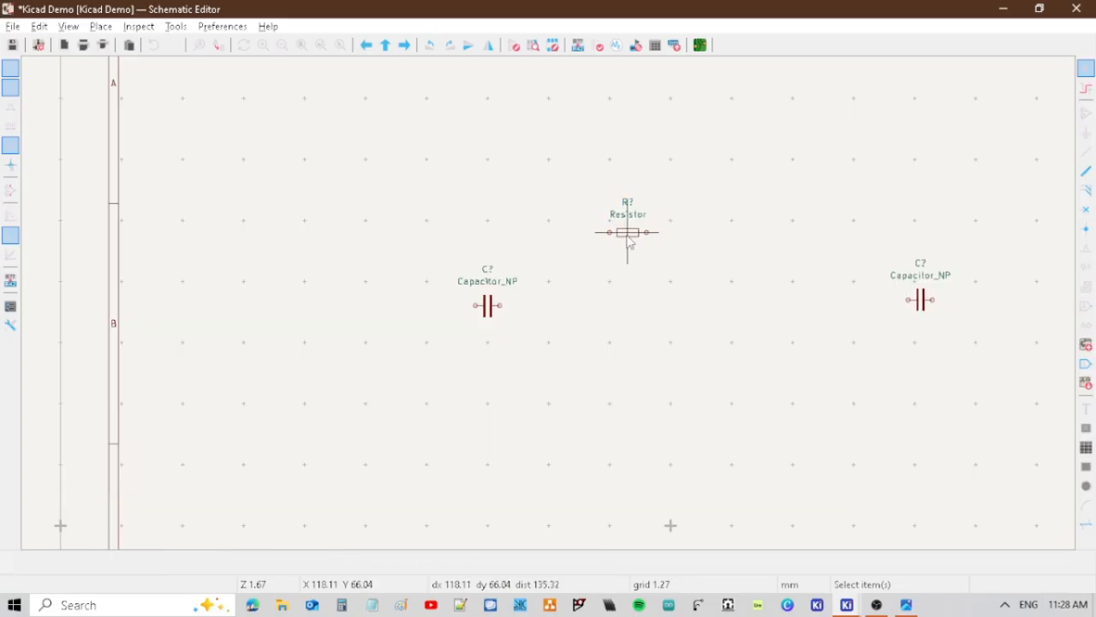
click(626, 235)
key(ctrl+d)
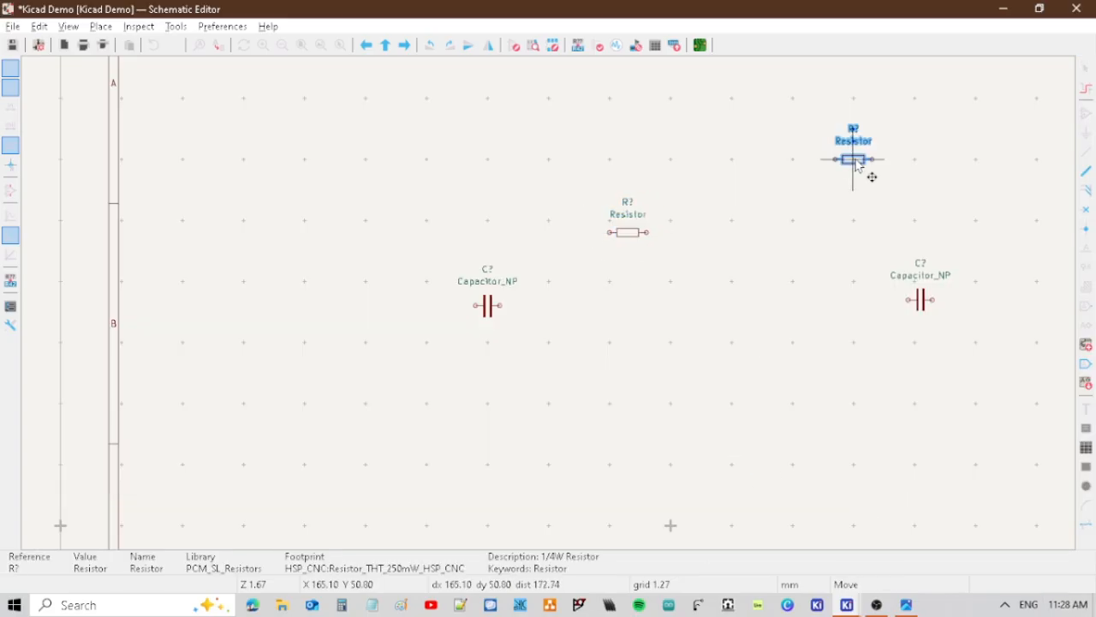
click(728, 240)
key(ctrl+d)
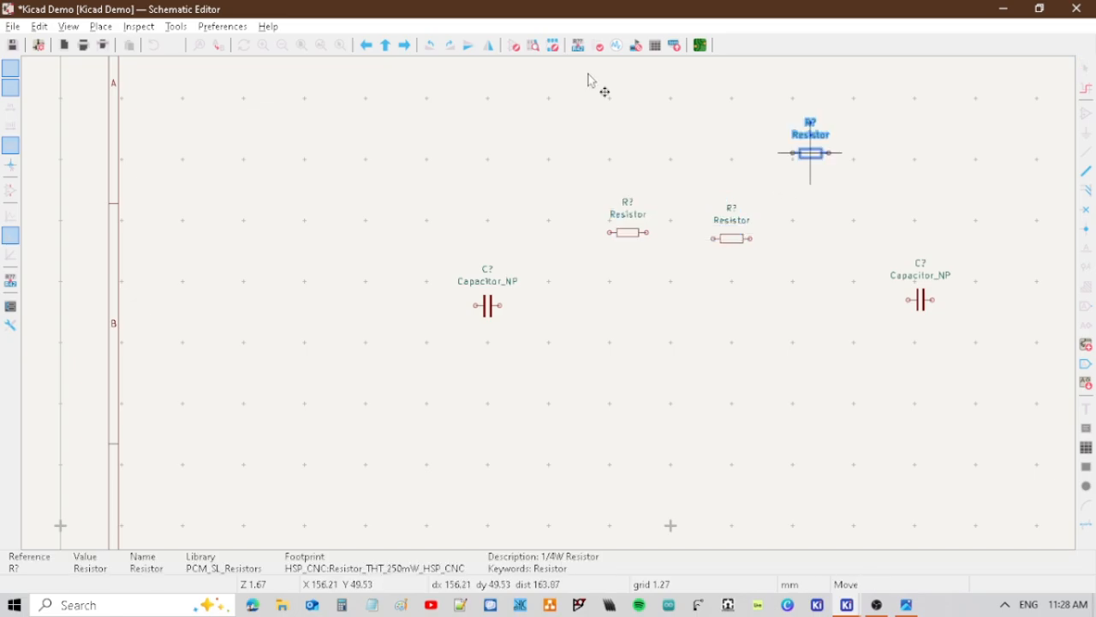
click(648, 344)
key(ctrl+d)
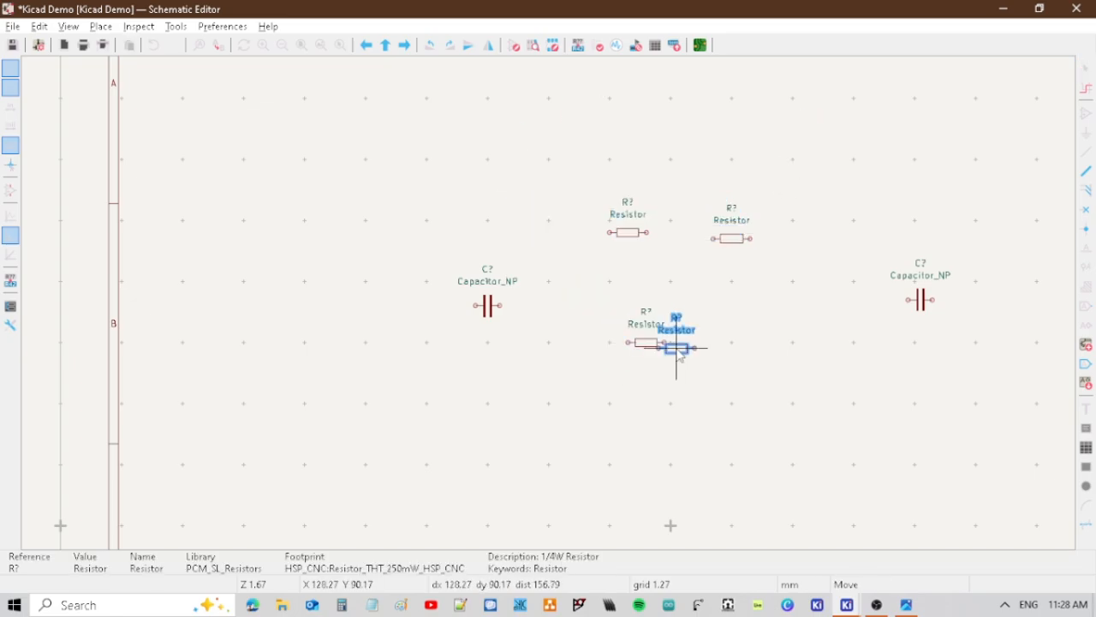
click(739, 334)
Place the 2N3904 NPN transistor from PCM_Transistor_BJT_AKL between the resistors and the right-hand capacitor.
key(a)
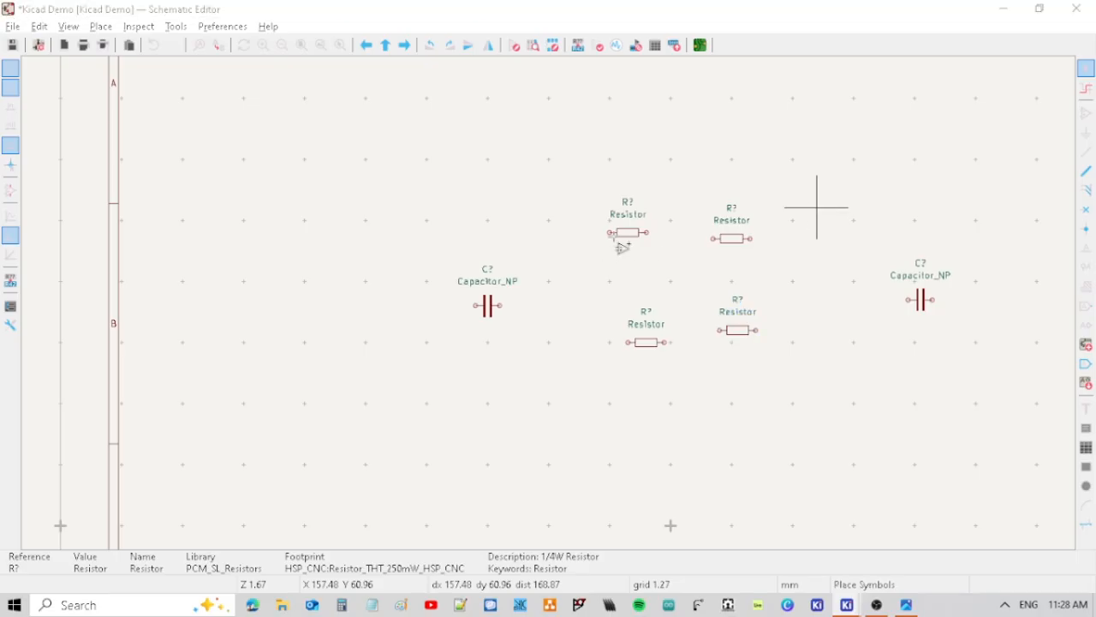
click(616, 244)
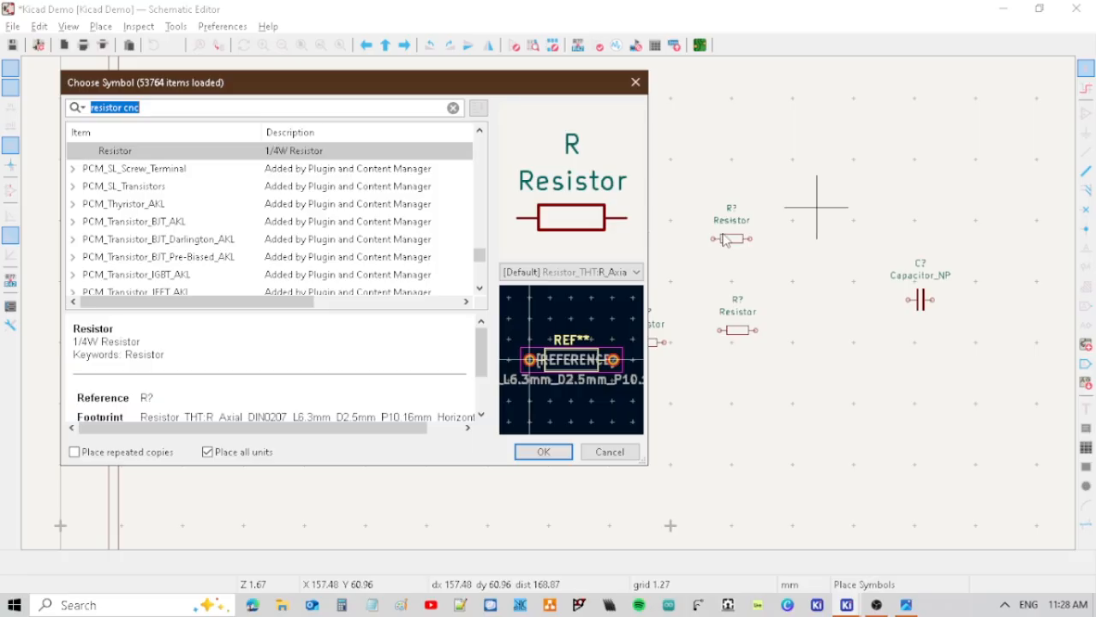
text(tran)
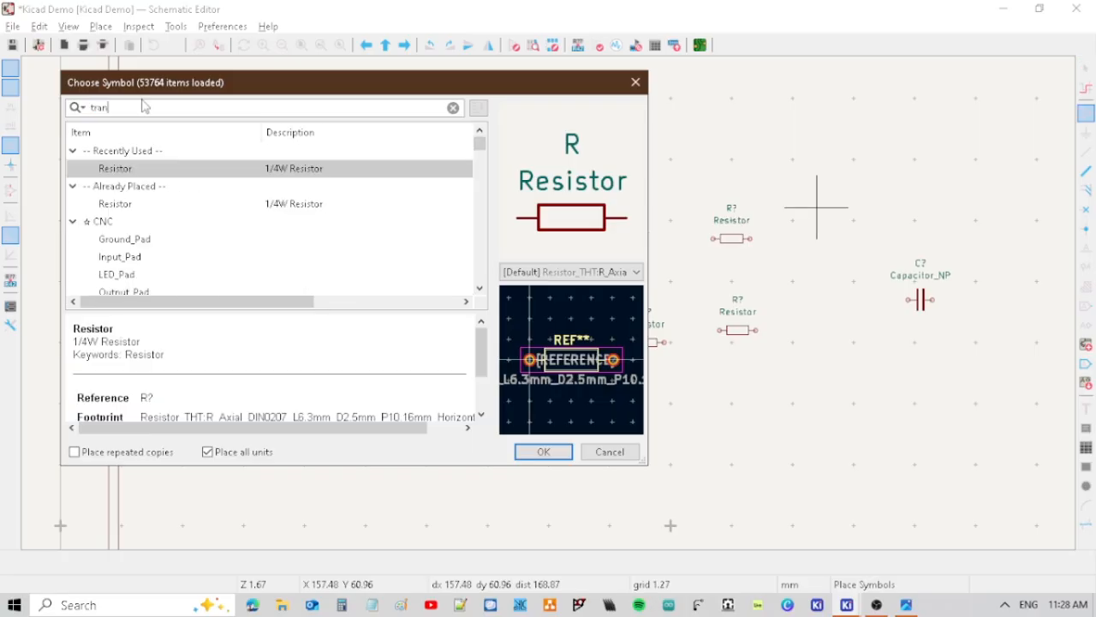
key(BackSpace)
key(BackSpace)
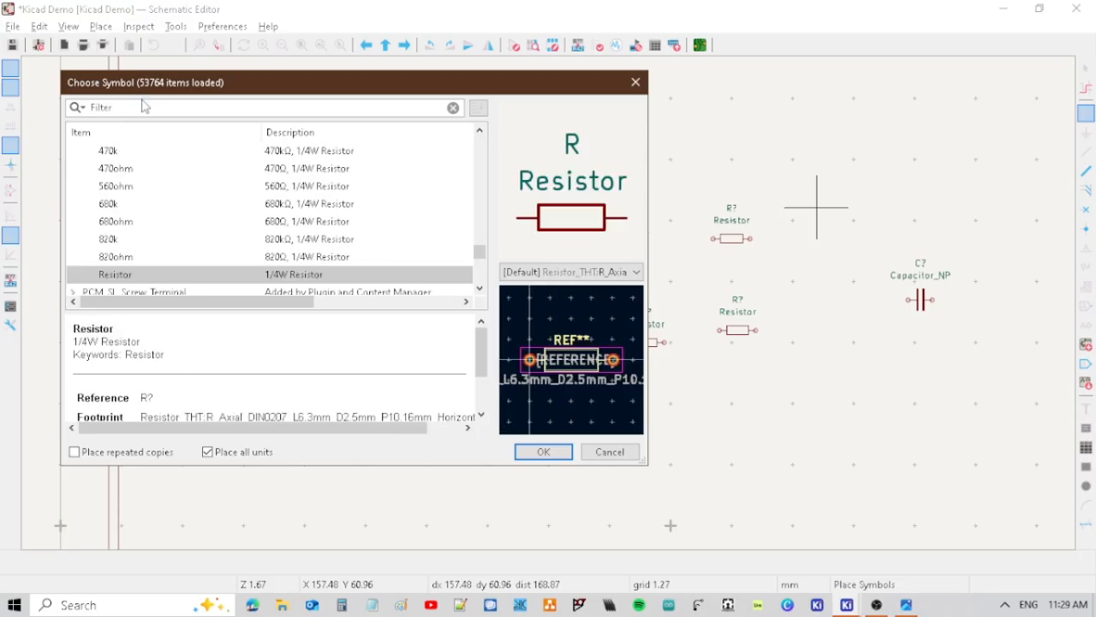
text(2n3904)
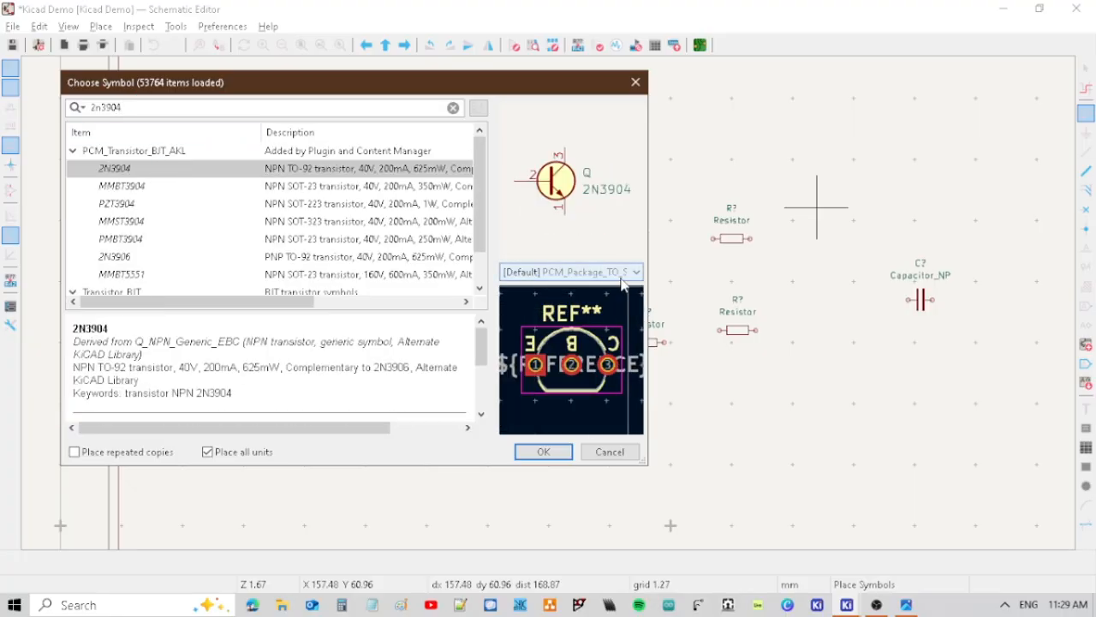
click(553, 456)
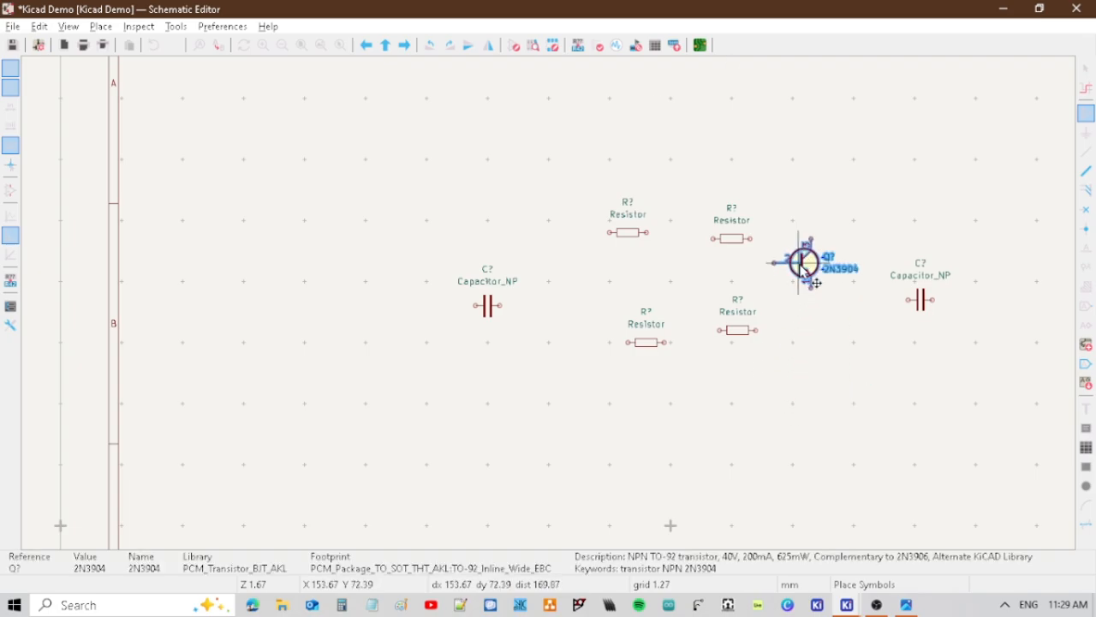
click(809, 280)
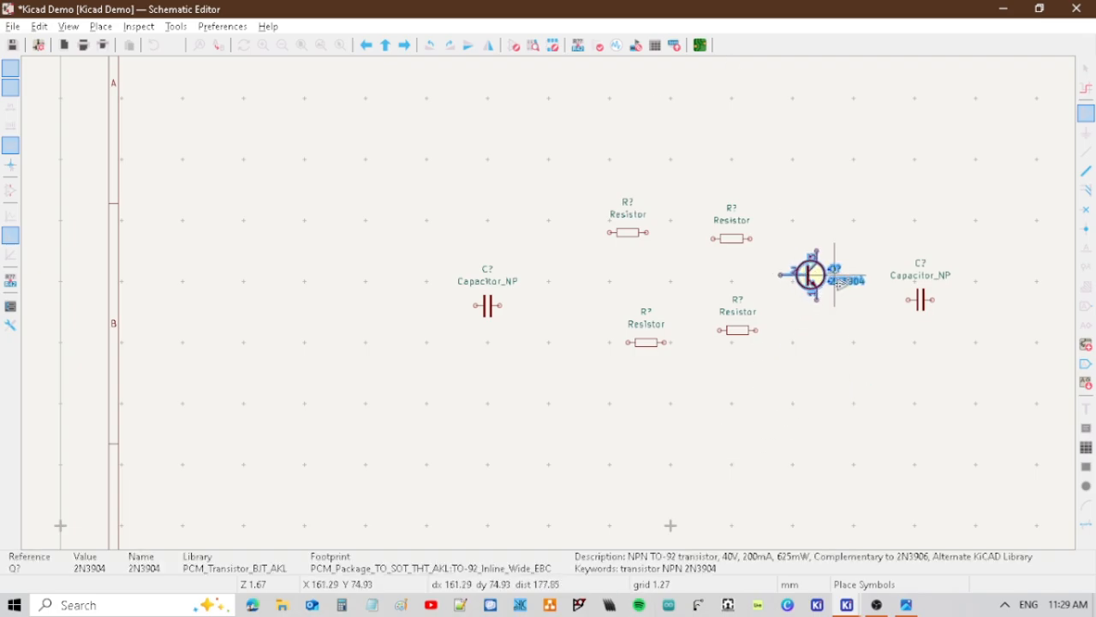
key(Escape)
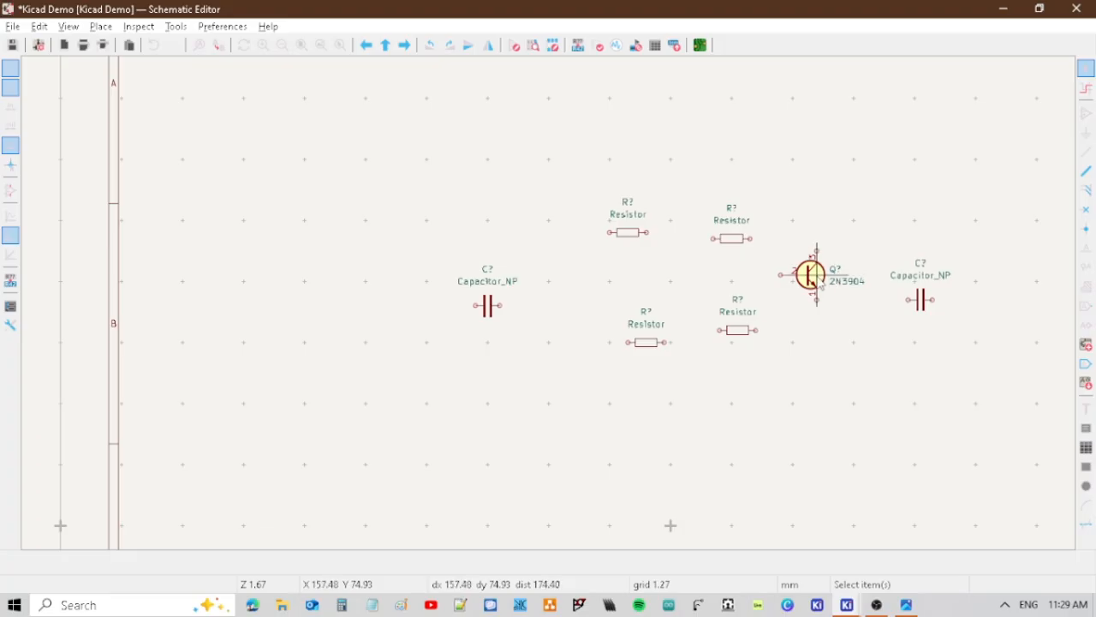
Change the transistor's value to 2N5088 and save the schematic.
double_click(845, 282)
click(170, 109)
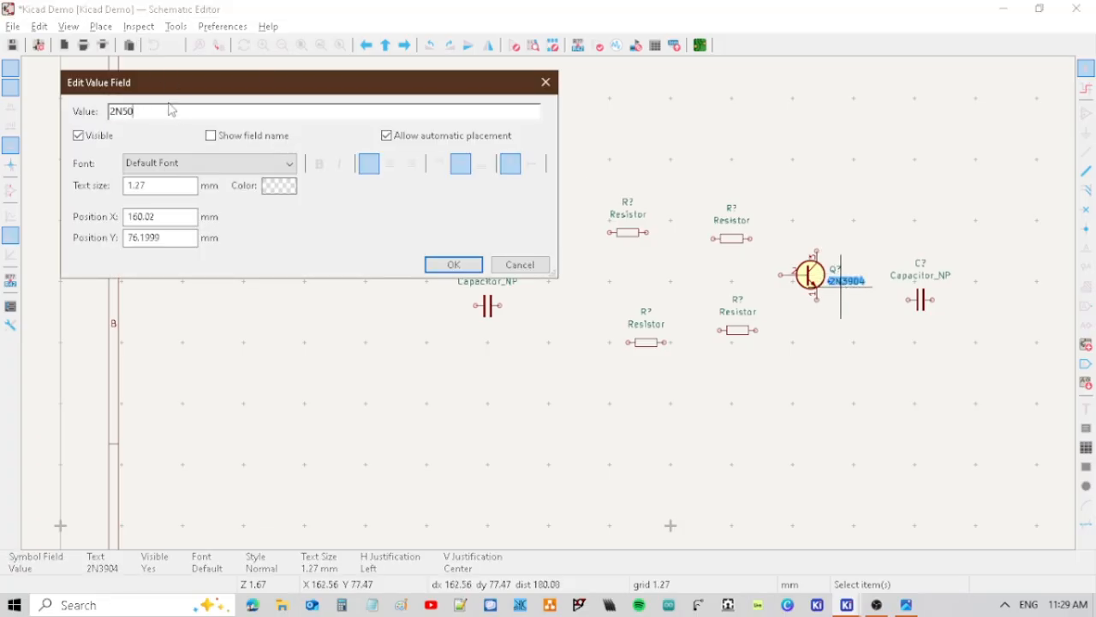
click(453, 264)
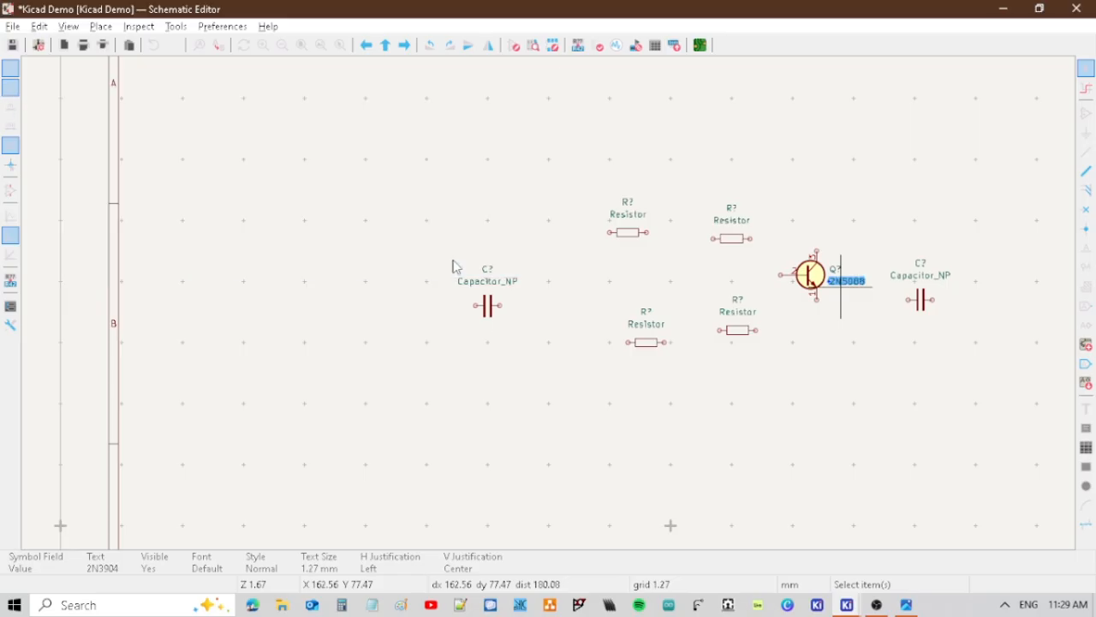
click(945, 497)
key(ctrl+s)
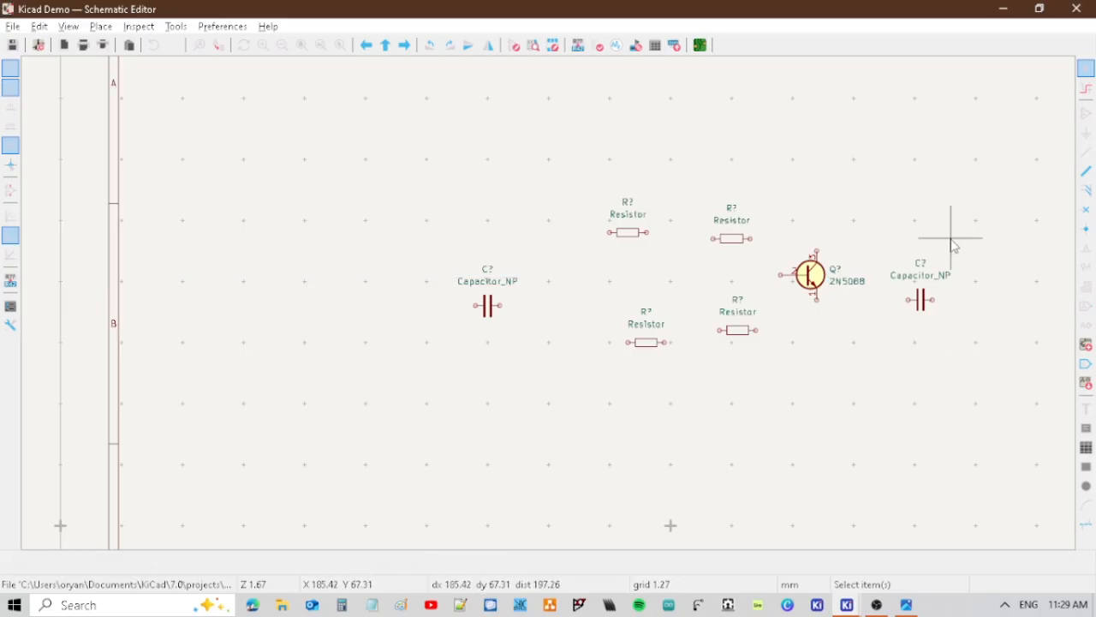
Place the potentiometer_RK163 symbol from PCM_SL_Devices just below and to the right of the right-hand capacitor.
key(a)
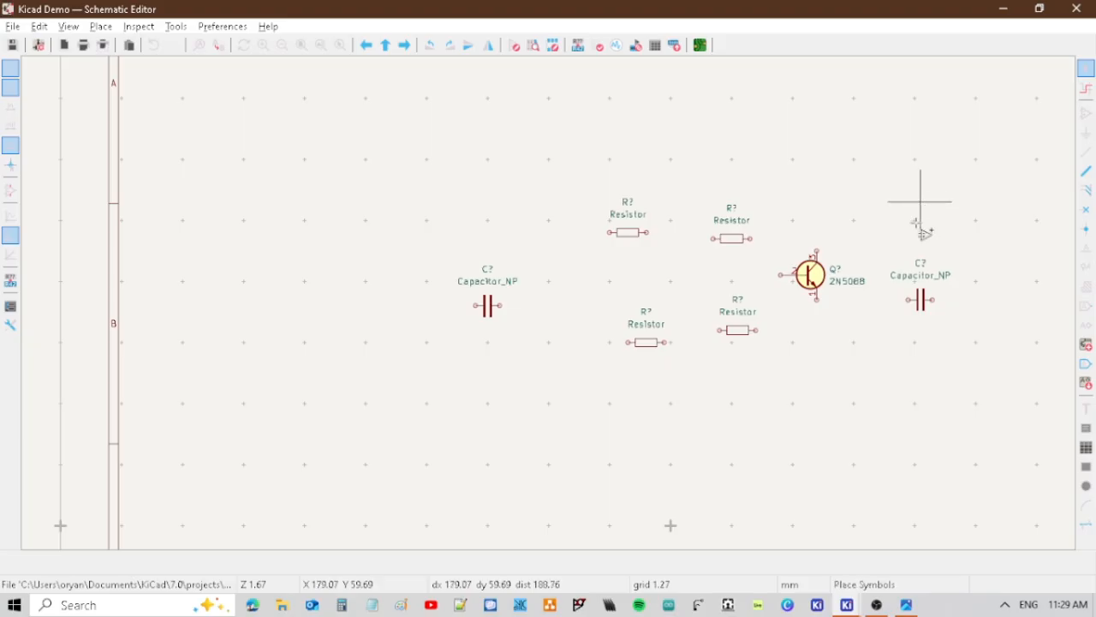
click(918, 227)
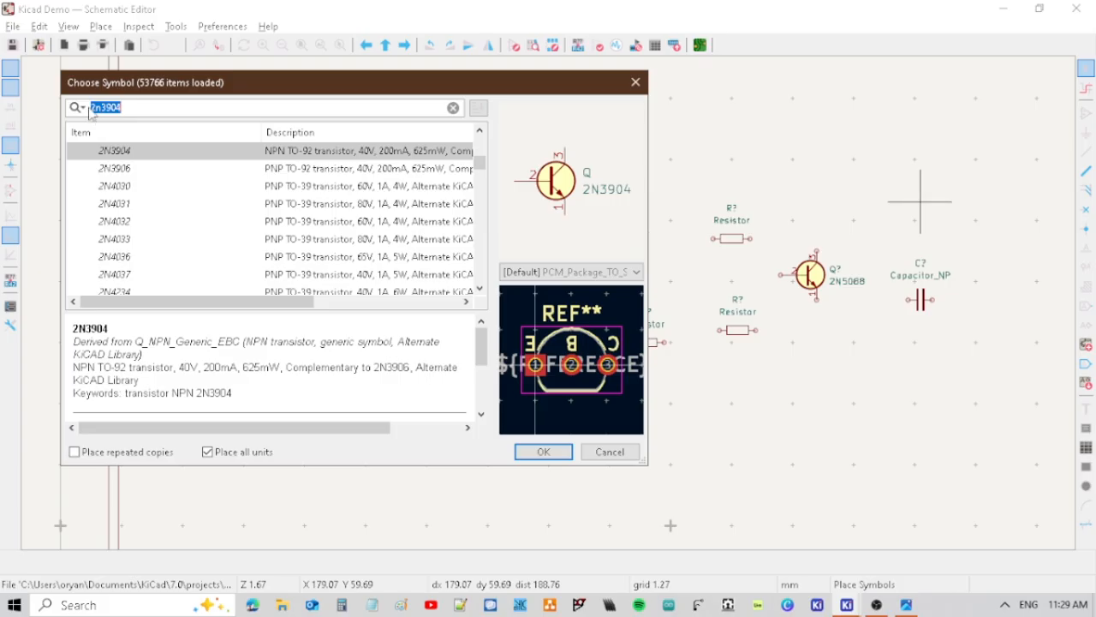
text(potent)
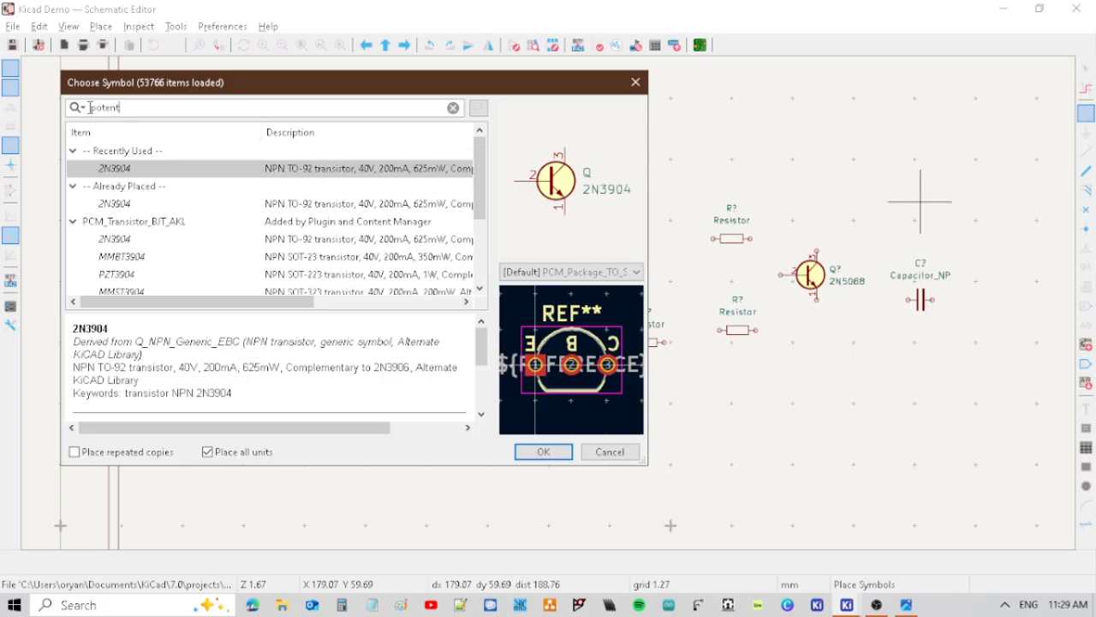
click(570, 455)
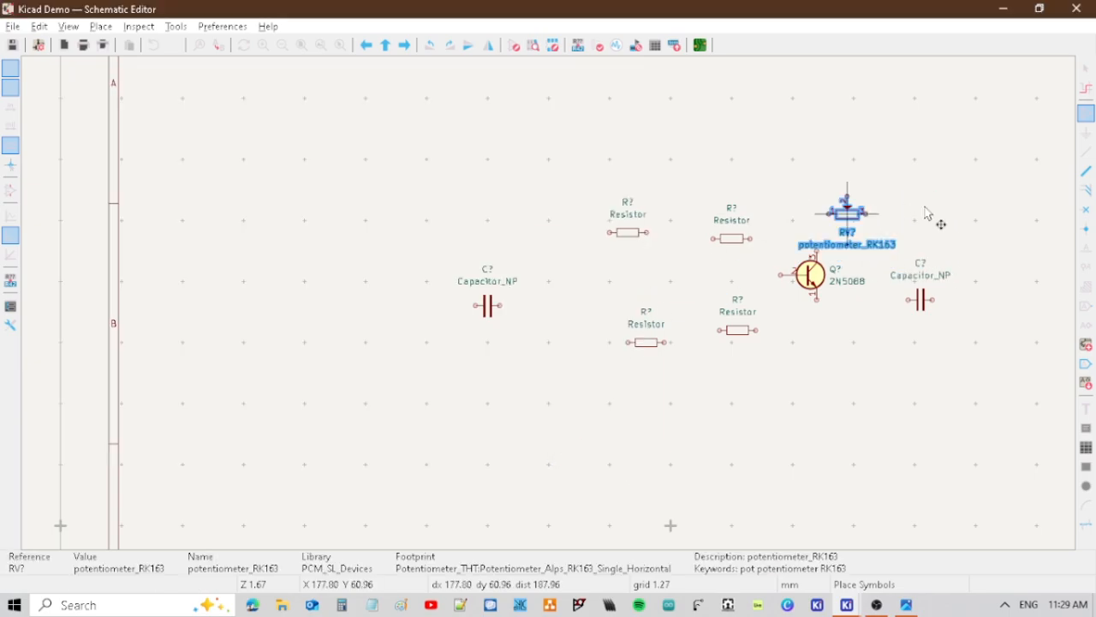
click(991, 326)
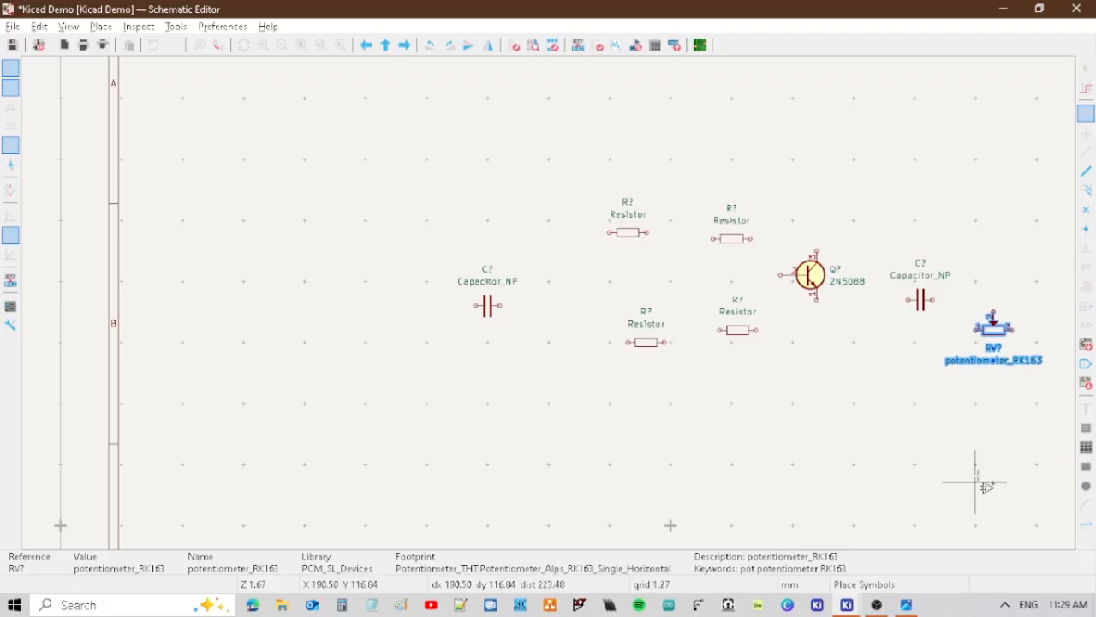
Rotate and mirror the potentiometer so it stands vertically with its wiper pin facing left, and end symbol placement.
key(r)
key(r)
key(r)
key(r)
key(r)
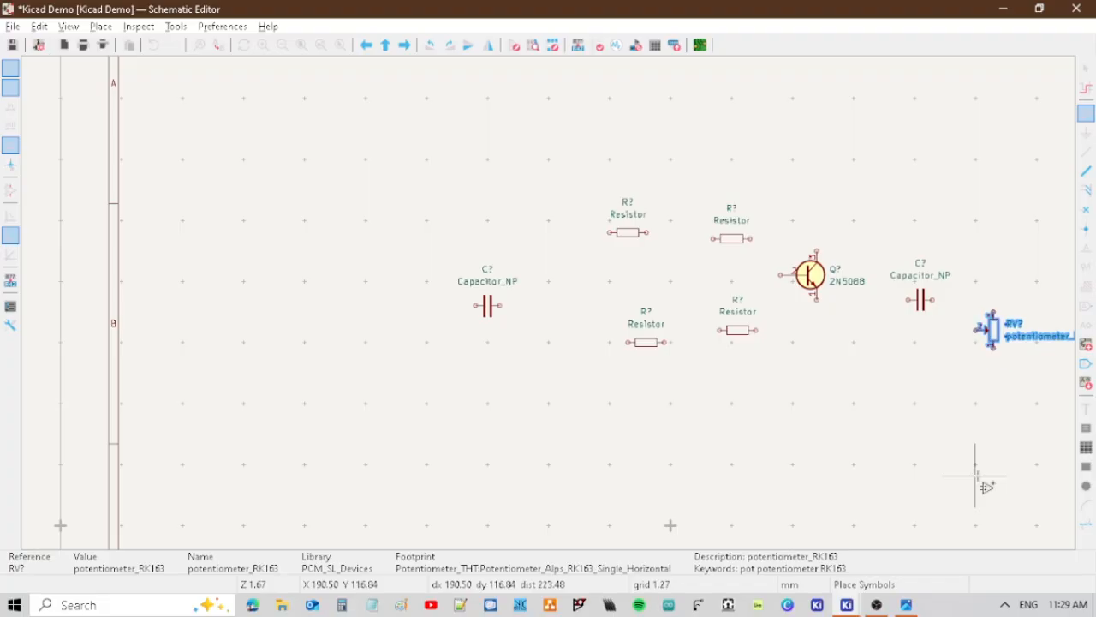
key(x)
key(x)
key(x)
key(x)
key(x)
key(x)
key(y)
key(y)
key(y)
key(y)
key(y)
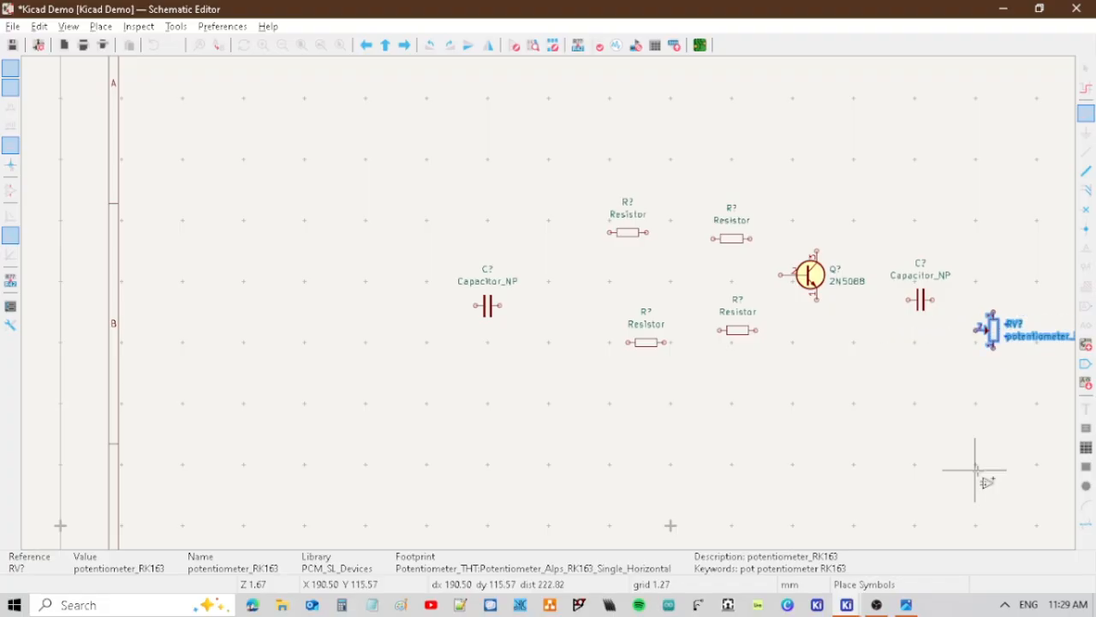
key(y)
middle_drag(946, 519, 629, 458)
click(822, 293)
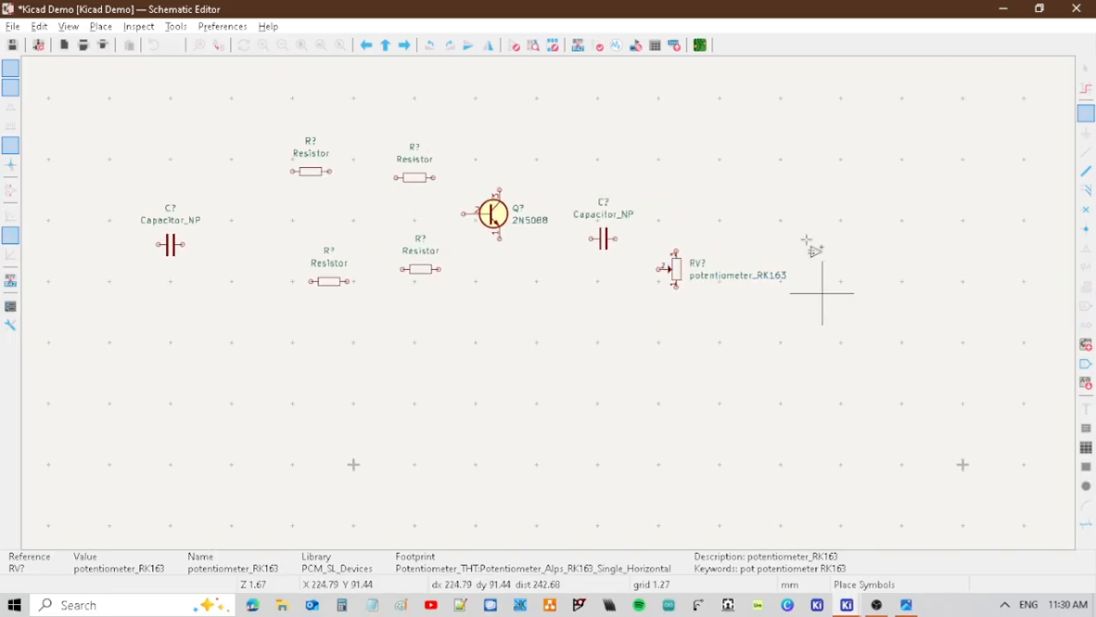
click(749, 259)
key(Escape)
key(Escape)
Try rotating the potentiometer's reference and value labels through other orientations.
drag(646, 235, 793, 314)
drag(825, 257, 690, 289)
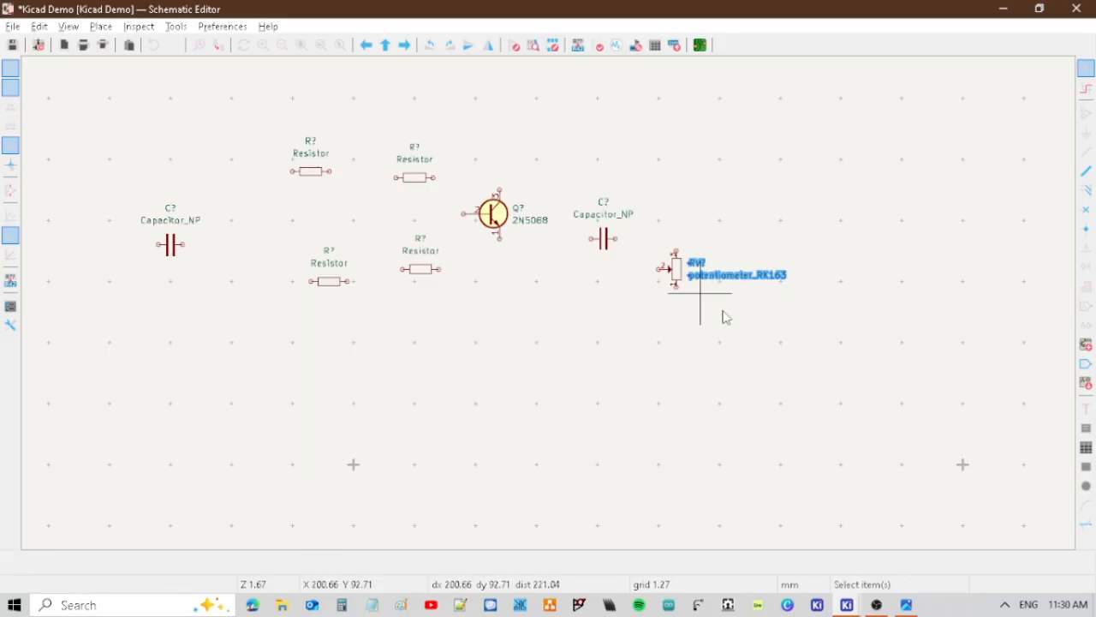
key(r)
key(r)
key(r)
key(r)
key(r)
key(r)
key(r)
key(r)
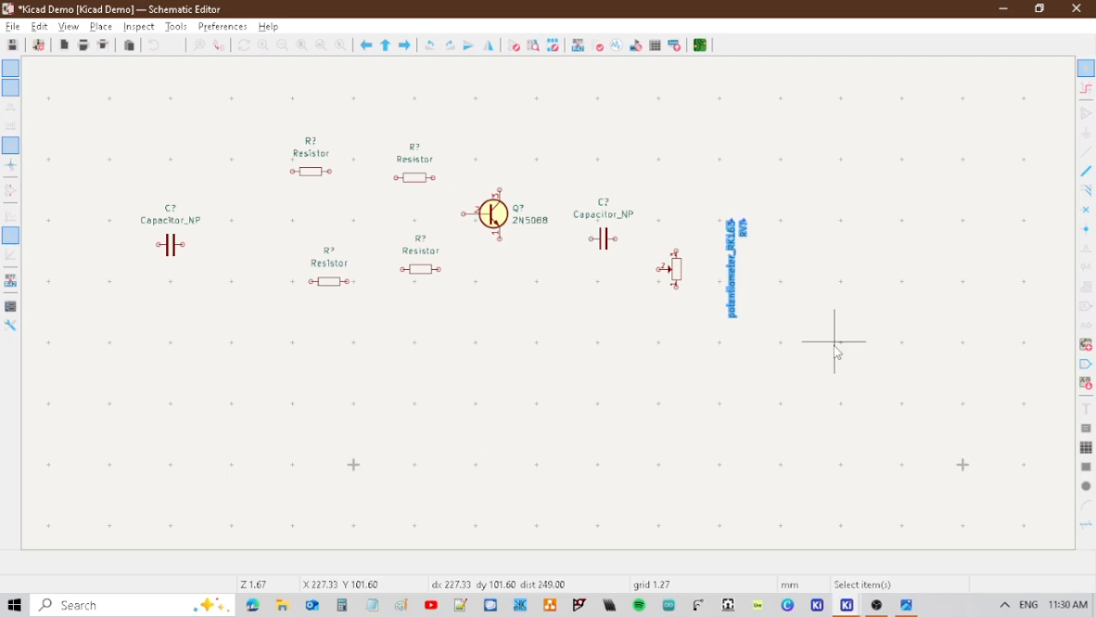
key(r)
key(r)
key(r)
key(r)
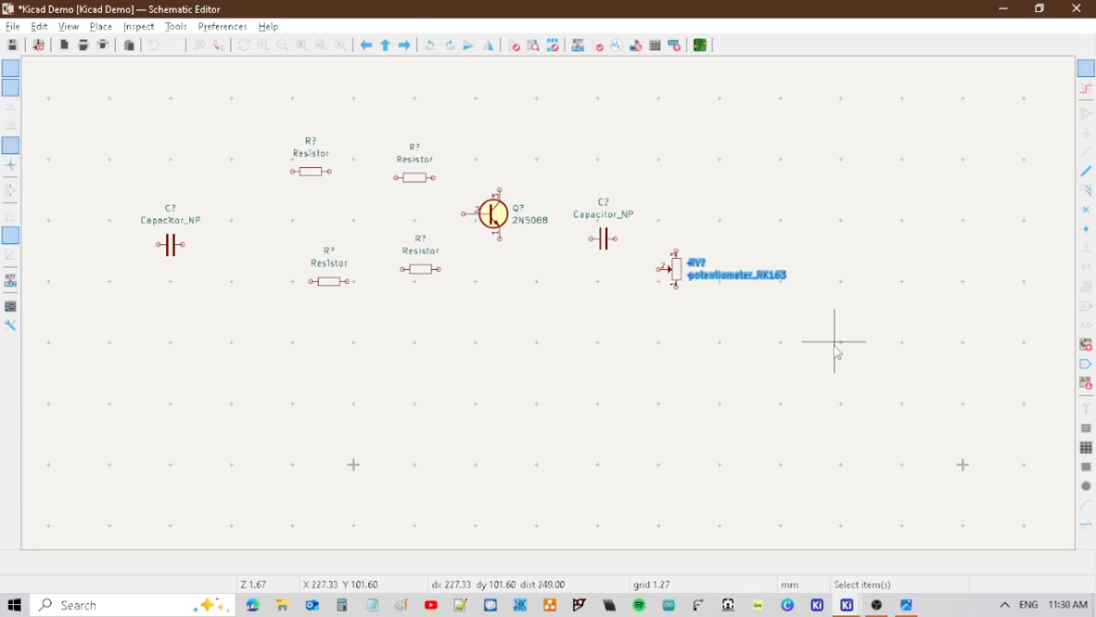
click(828, 339)
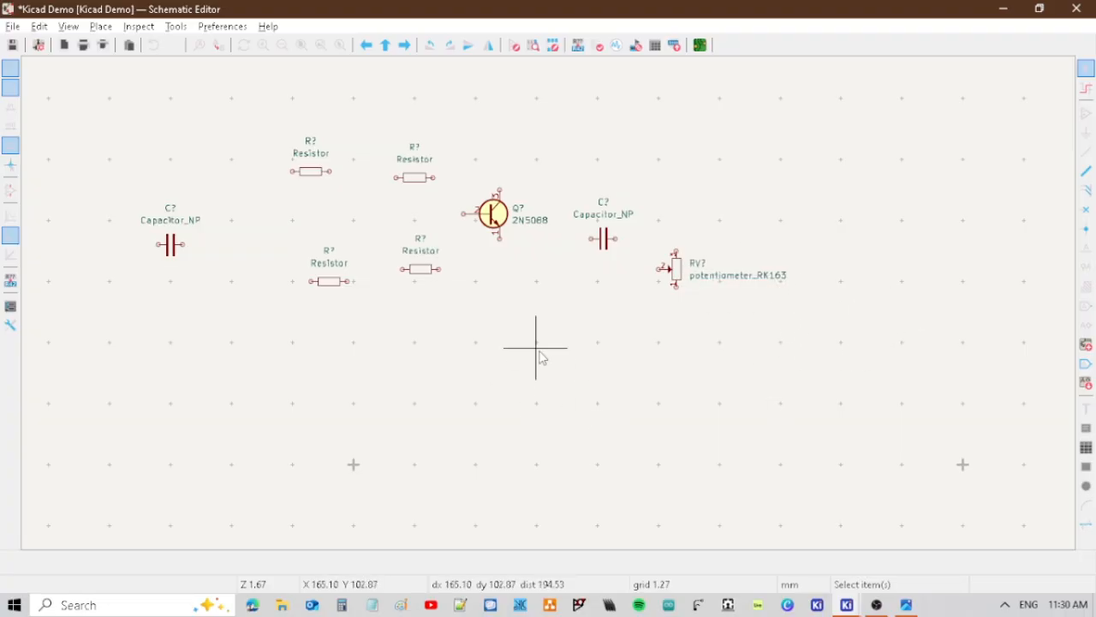
Place a GND power symbol below the lower-left resistor and end symbol placement.
key(a)
click(535, 346)
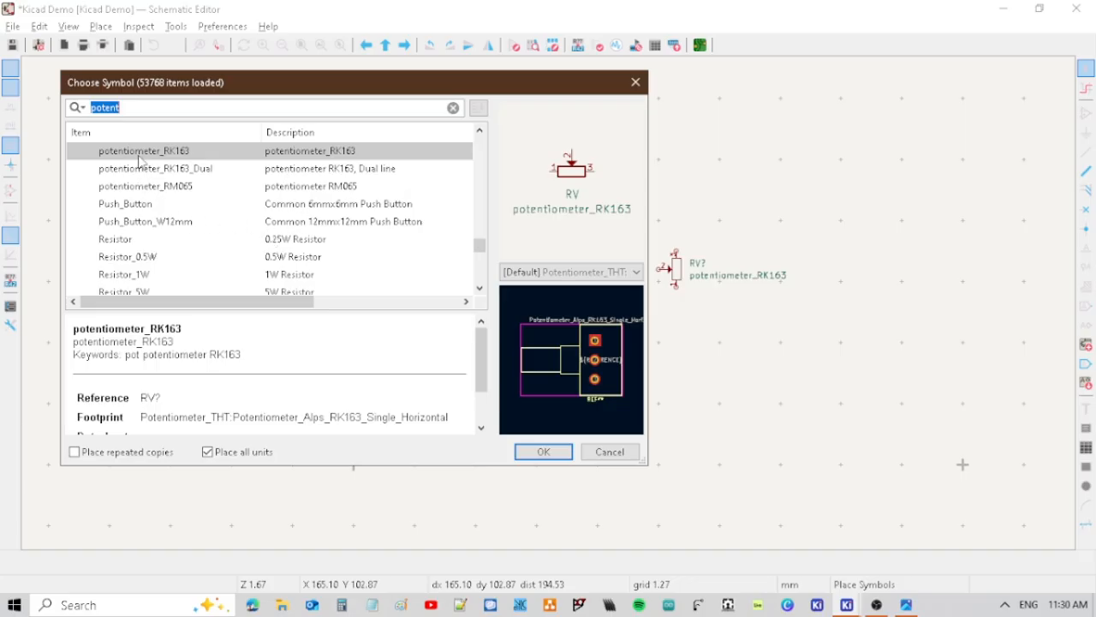
text(gnd)
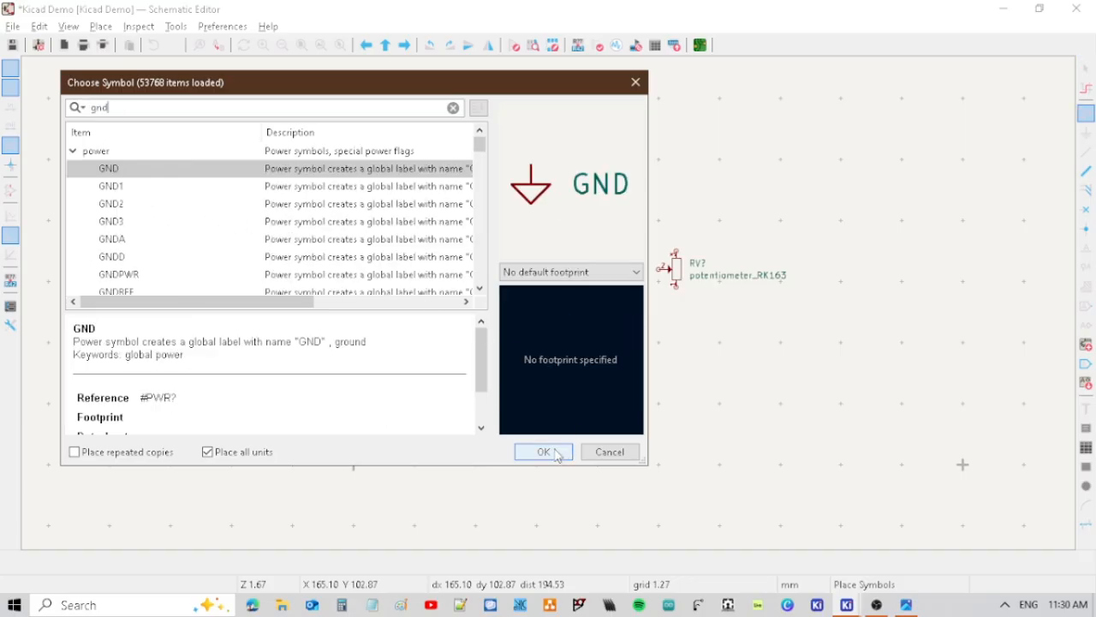
click(553, 453)
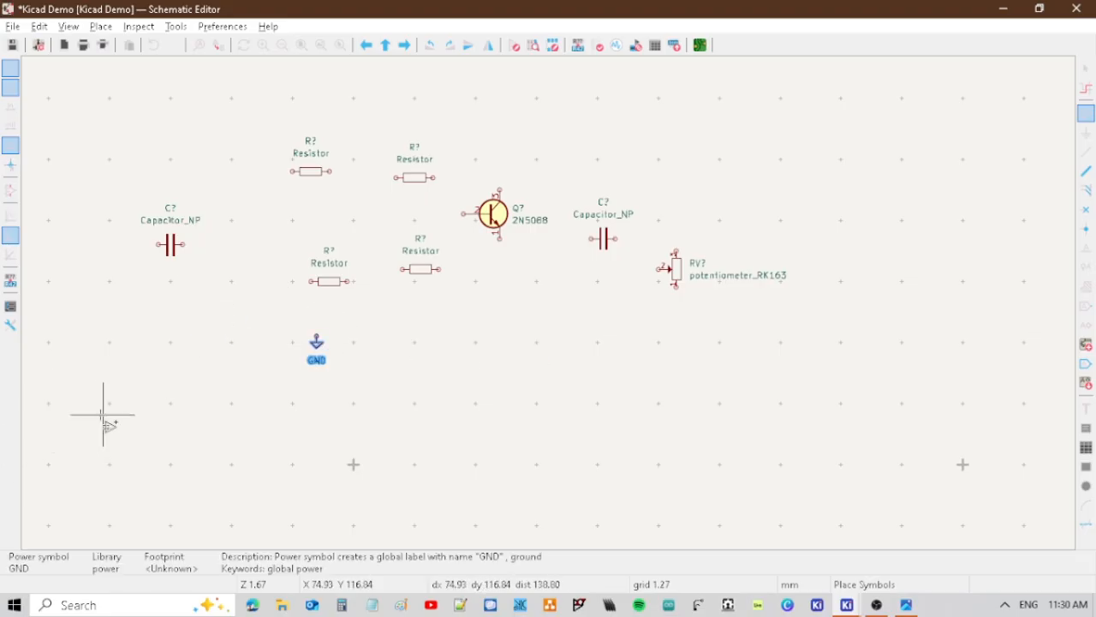
key(Escape)
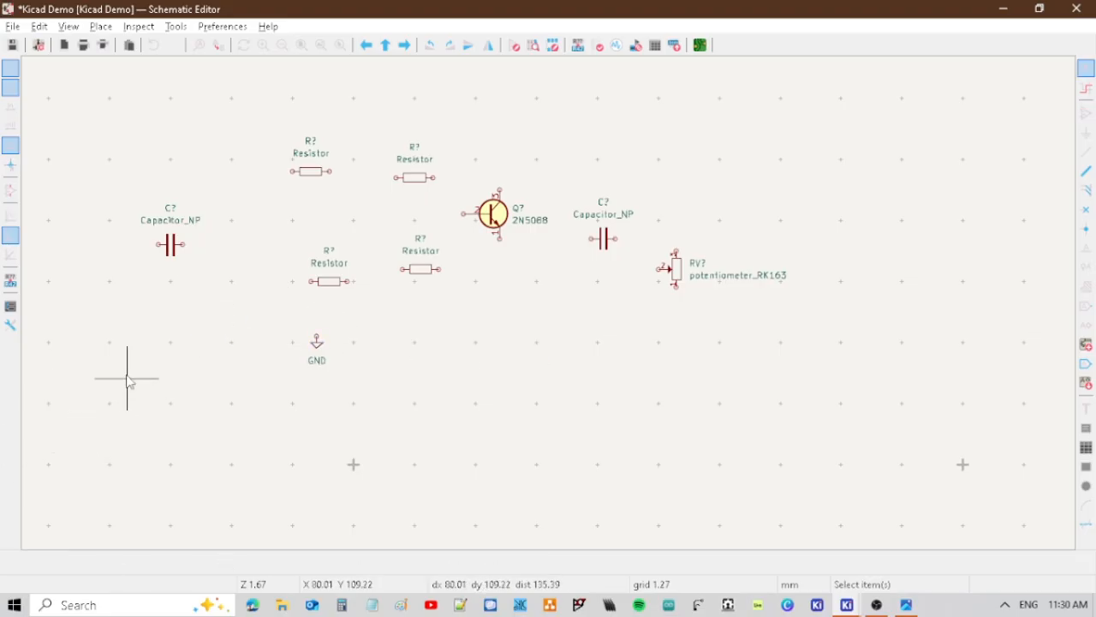
Place the Ground_Pad symbol from the CNC library below and to the left of the GND symbol.
key(a)
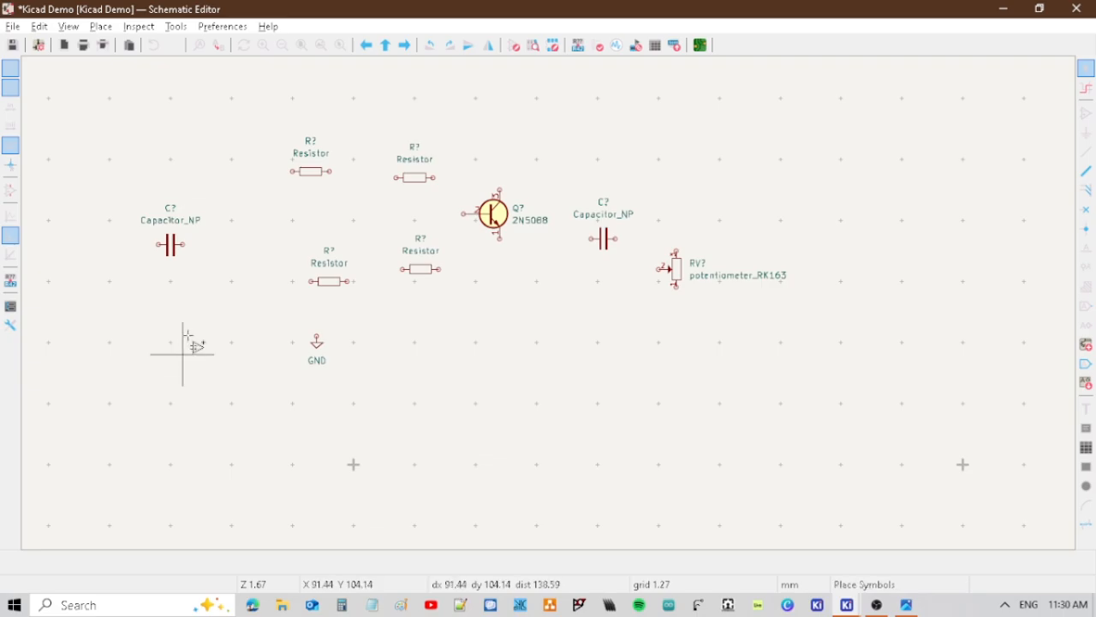
click(256, 332)
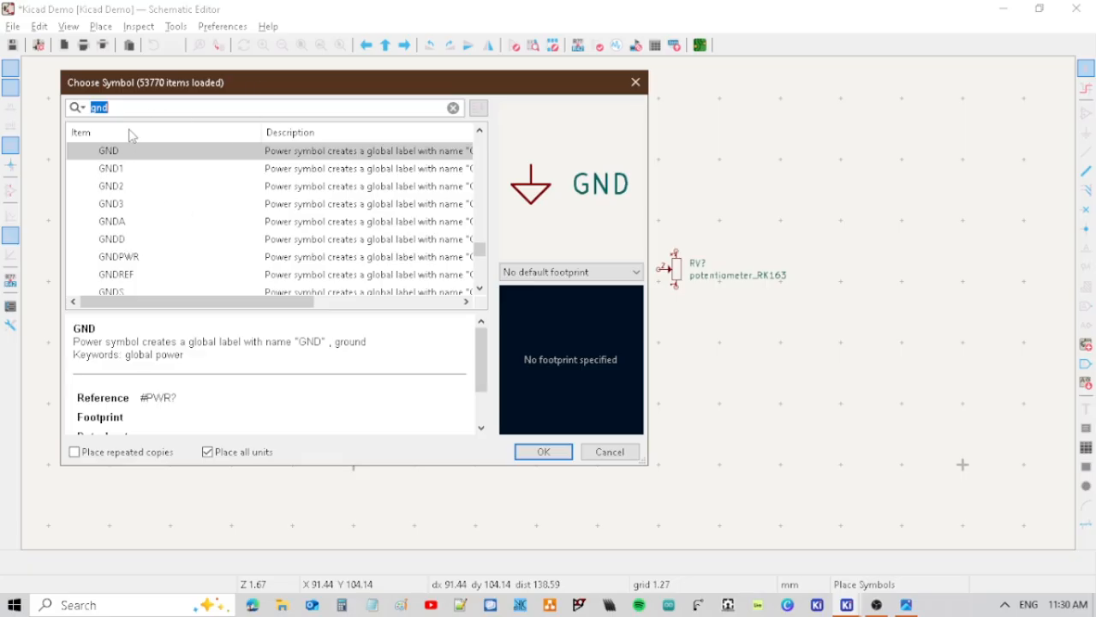
text(hsp)
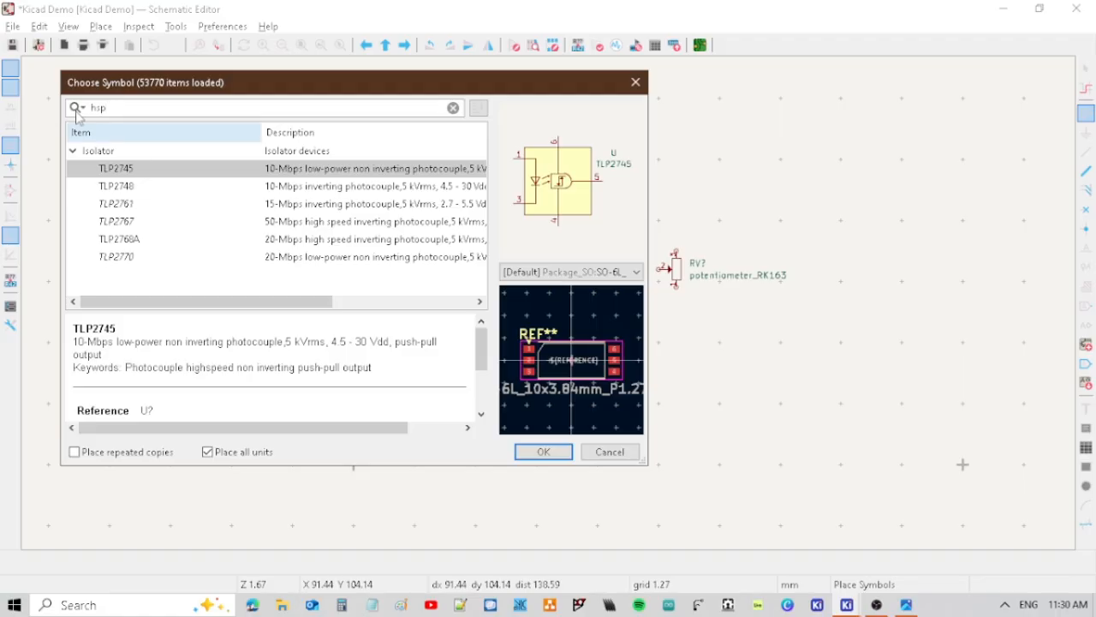
drag(114, 107, 3, 92)
text(cnc)
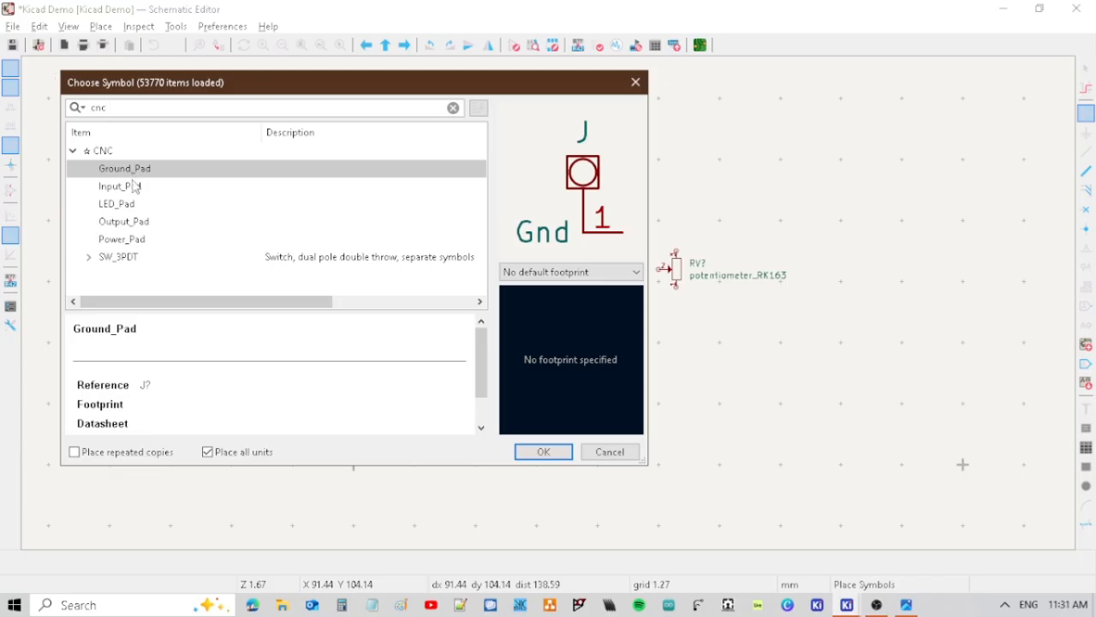
click(541, 453)
click(190, 402)
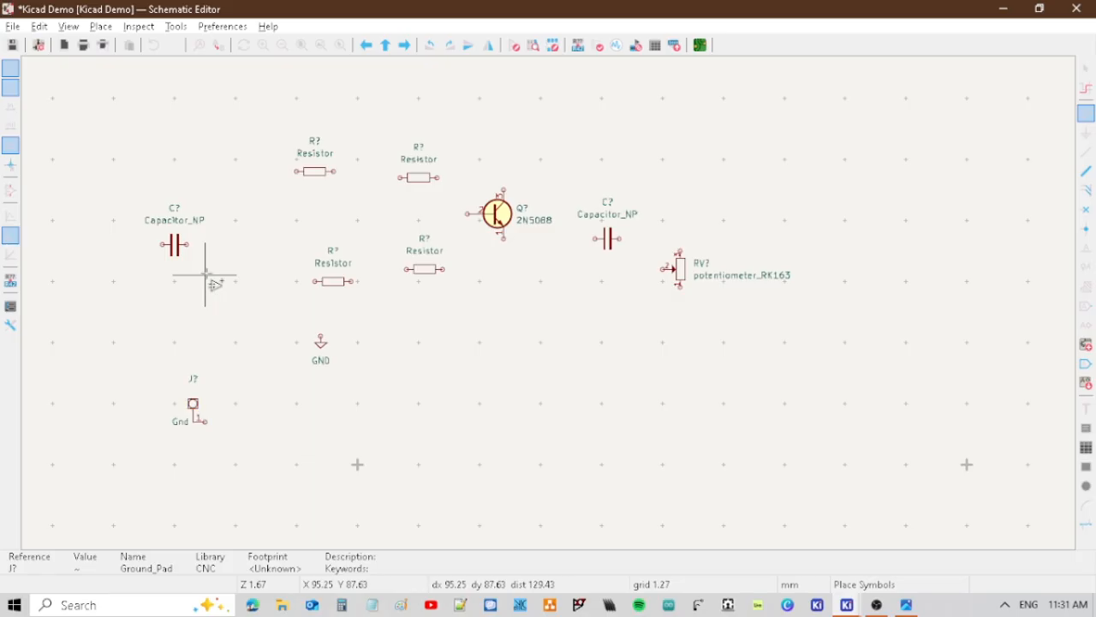
Place the Input_Pad symbol from the CNC library just left of the left-hand capacitor.
click(227, 238)
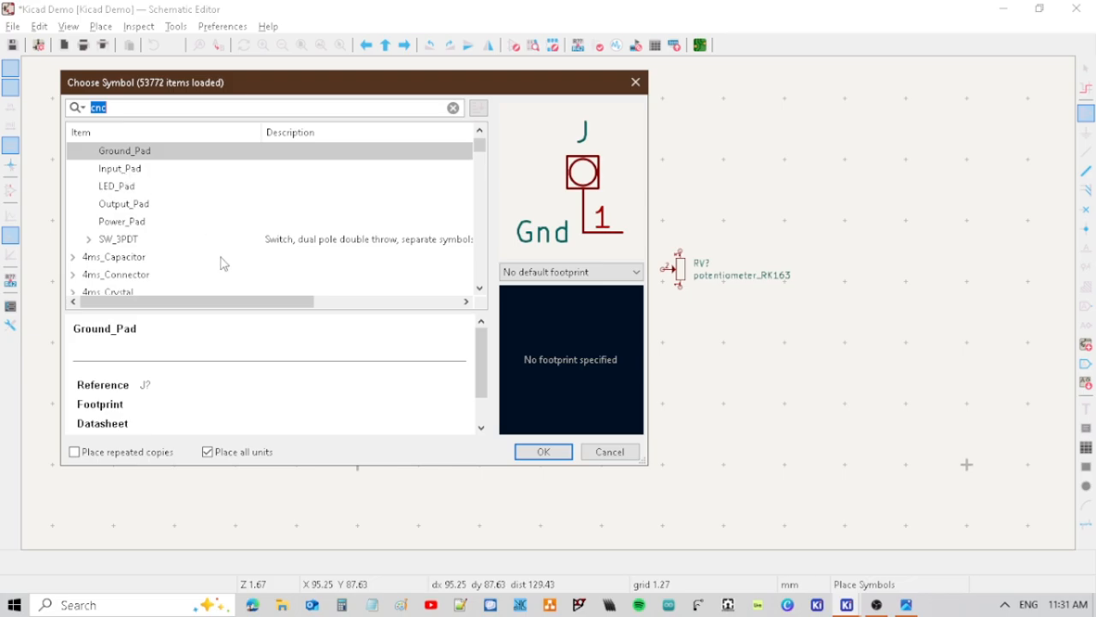
click(116, 173)
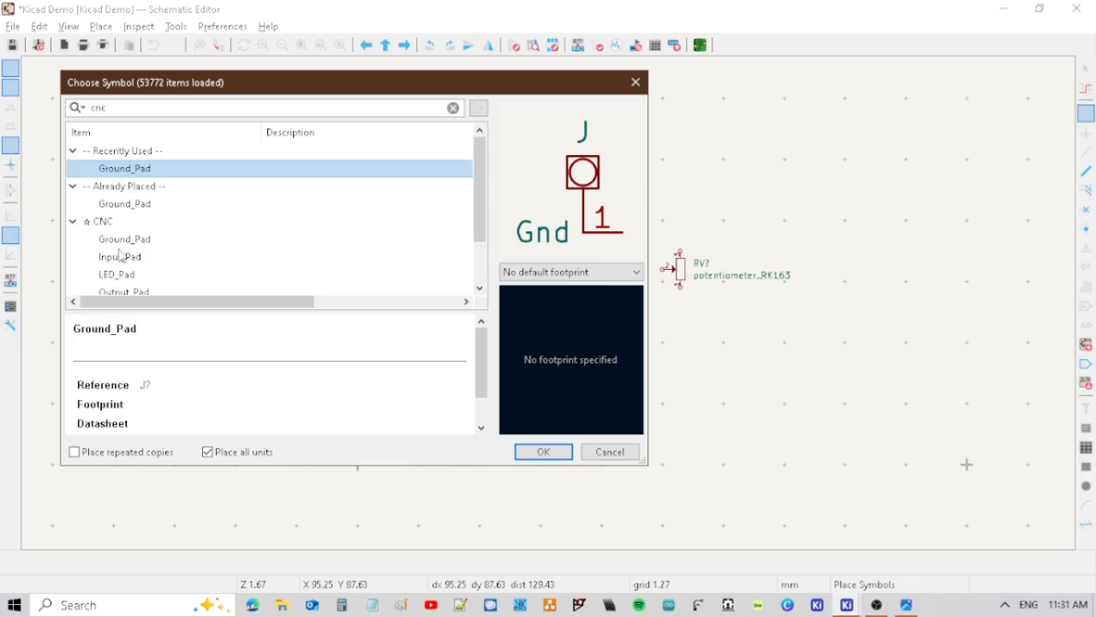
scroll(142, 248, down, 1)
click(124, 221)
click(123, 206)
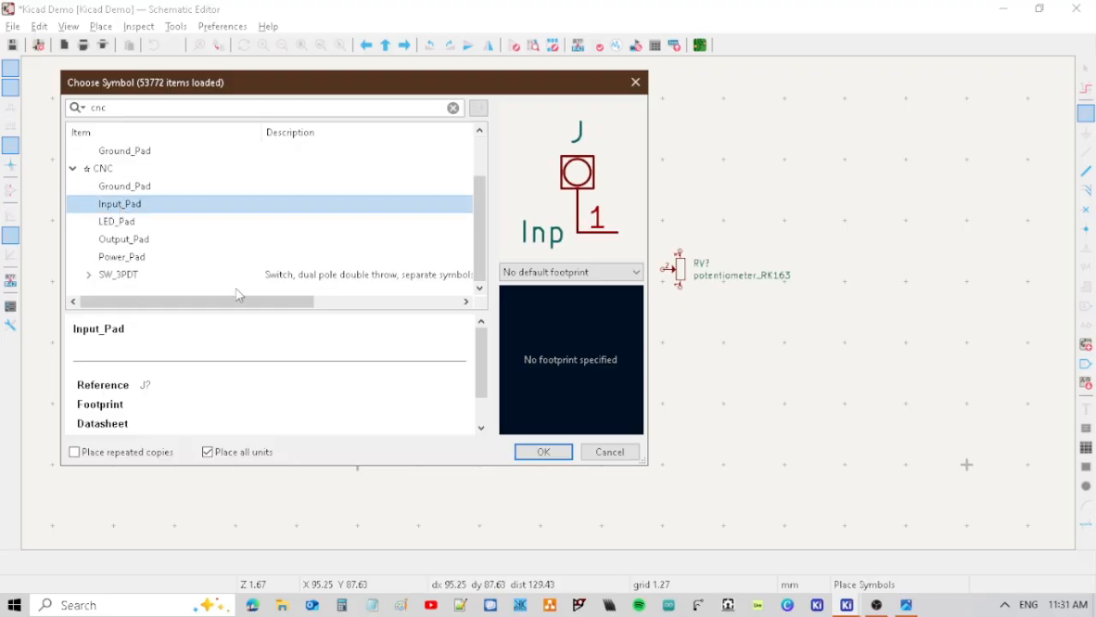
click(540, 452)
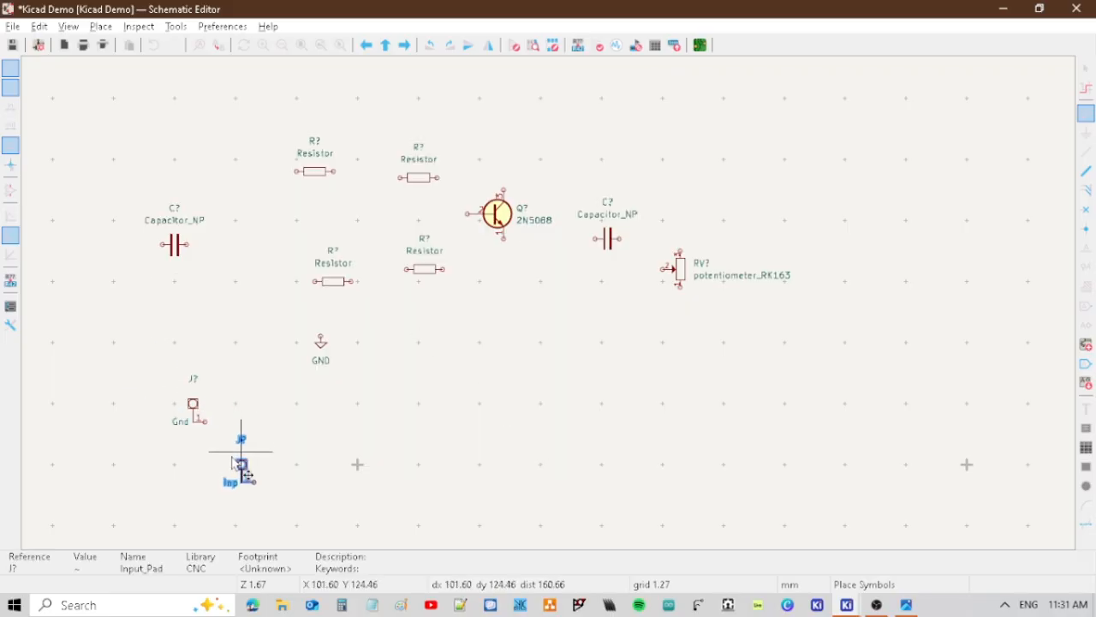
click(120, 233)
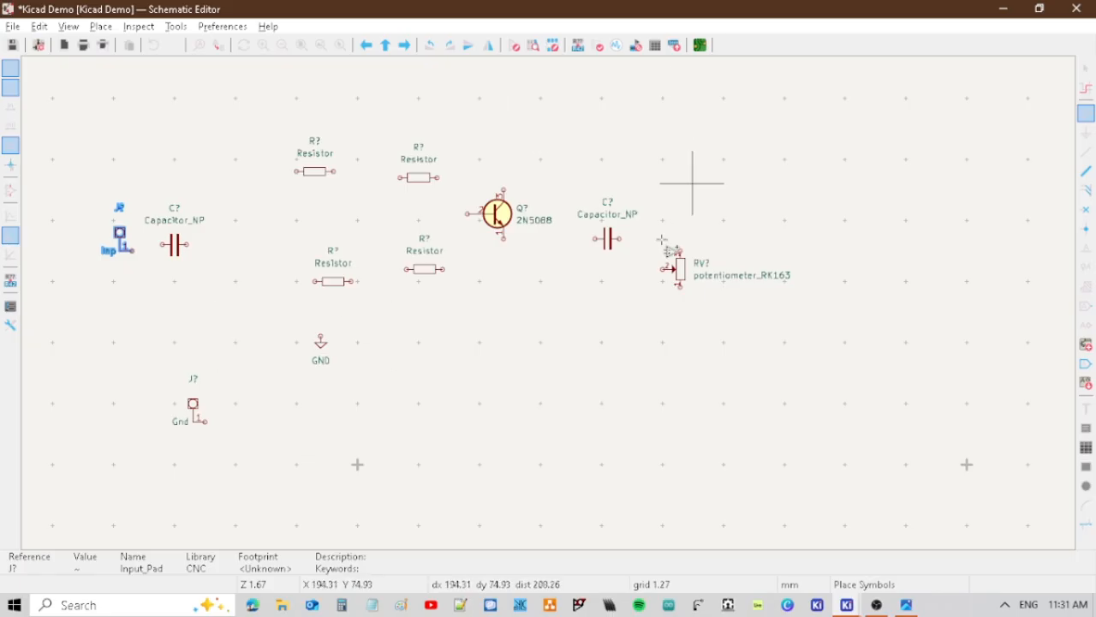
Mirror the input pad so its pin faces left, checking the layout against the LPB-1 circuit schematic image.
key(alt+Tab)
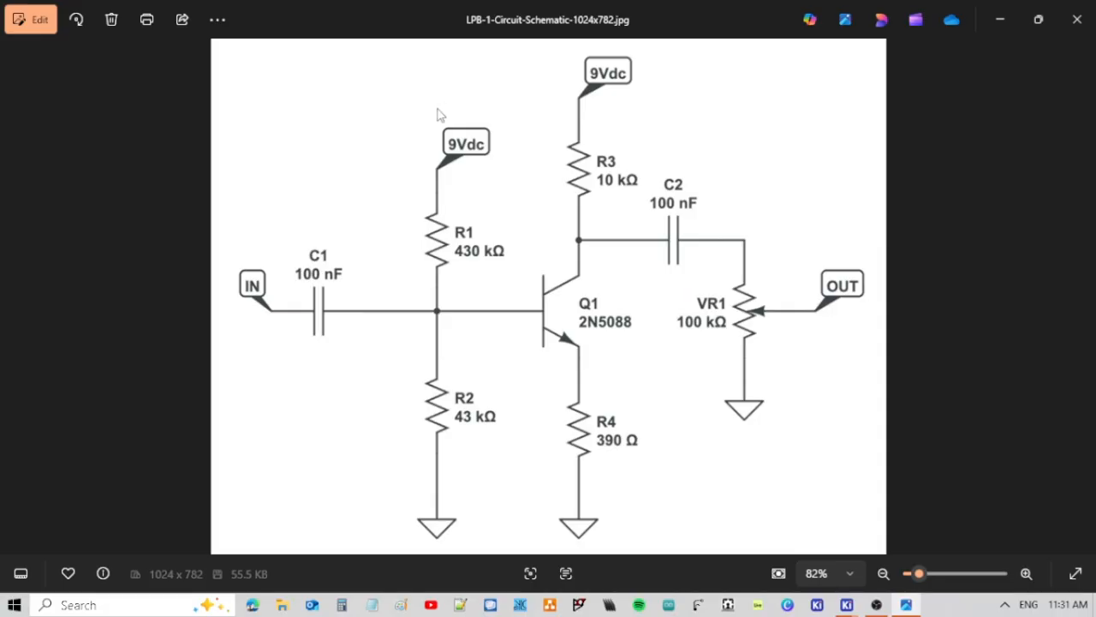
key(alt+Tab)
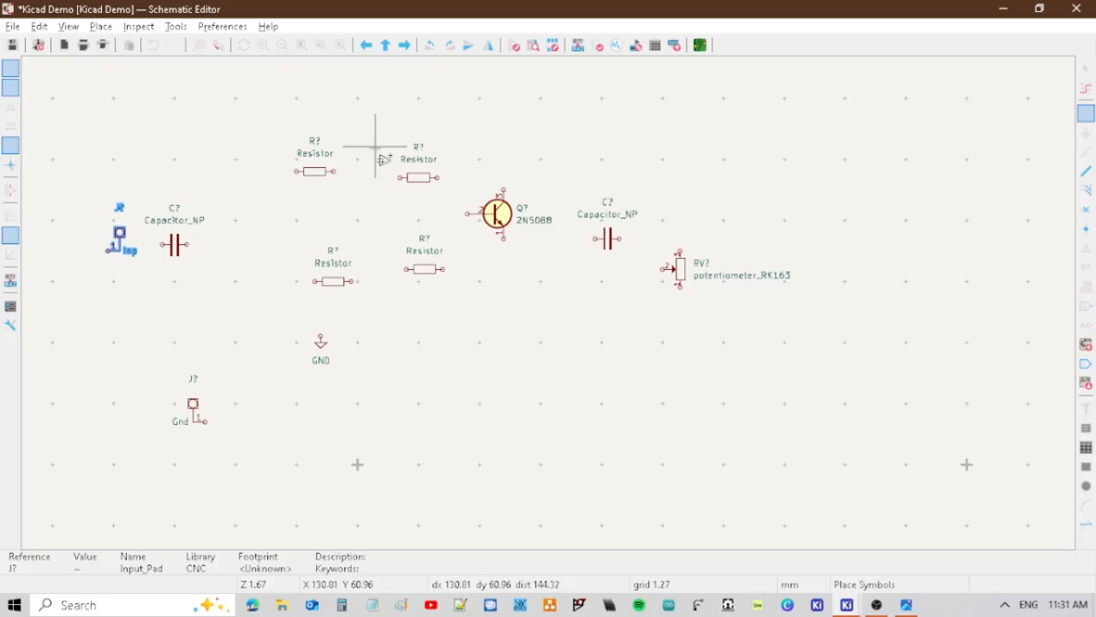
key(alt+Tab)
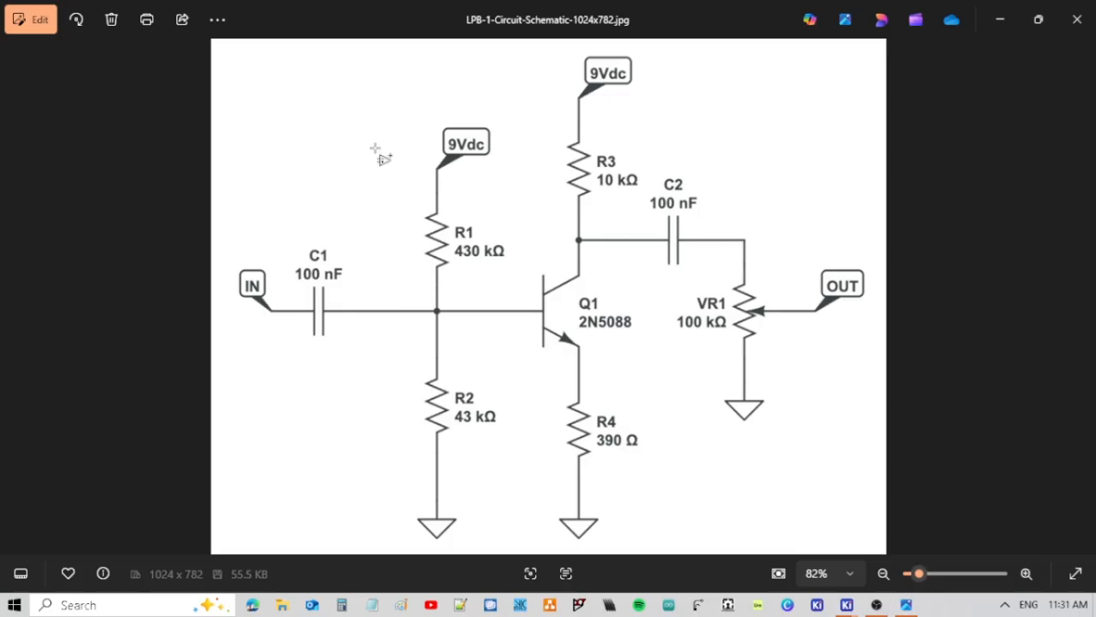
key(alt+Tab)
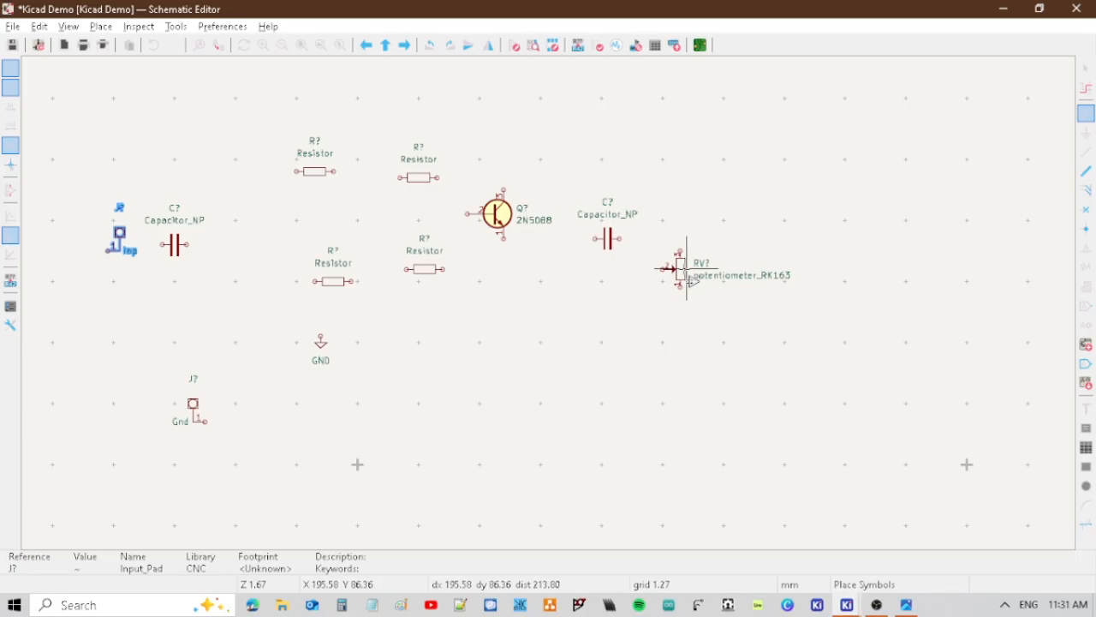
Place the Output_Pad symbol from the CNC library to the right of the potentiometer.
click(687, 268)
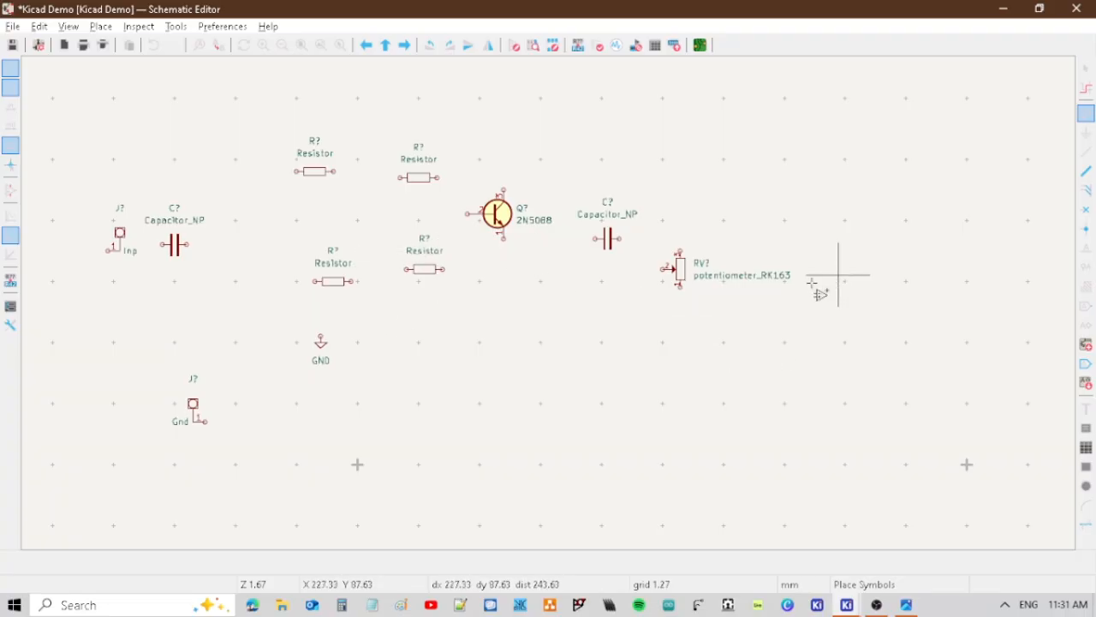
click(816, 245)
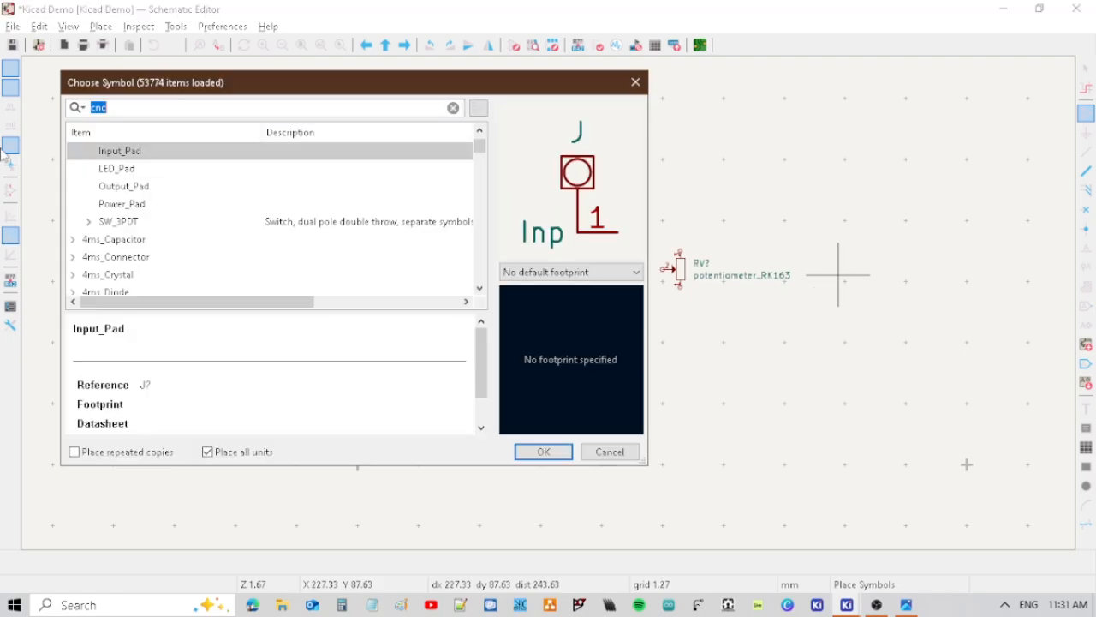
click(120, 188)
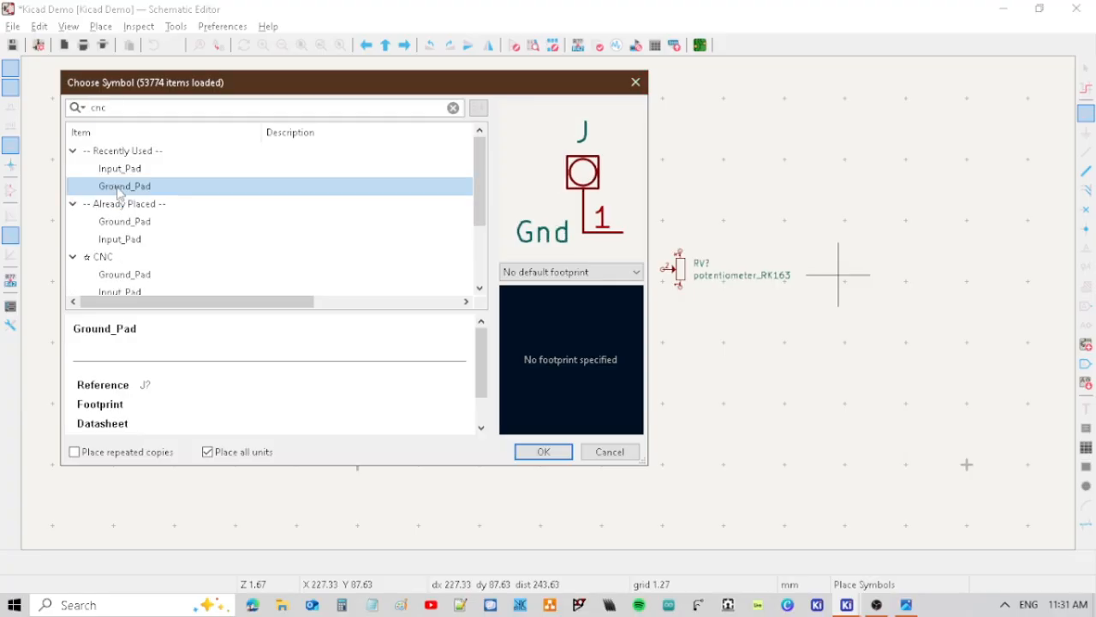
scroll(120, 206, down, 2)
click(122, 239)
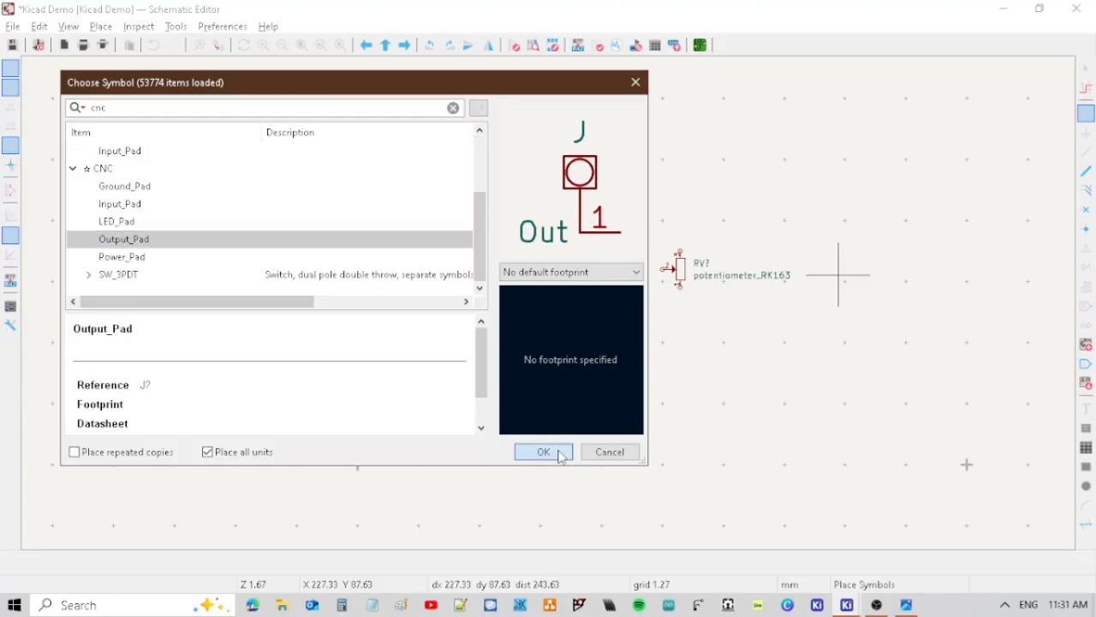
click(544, 452)
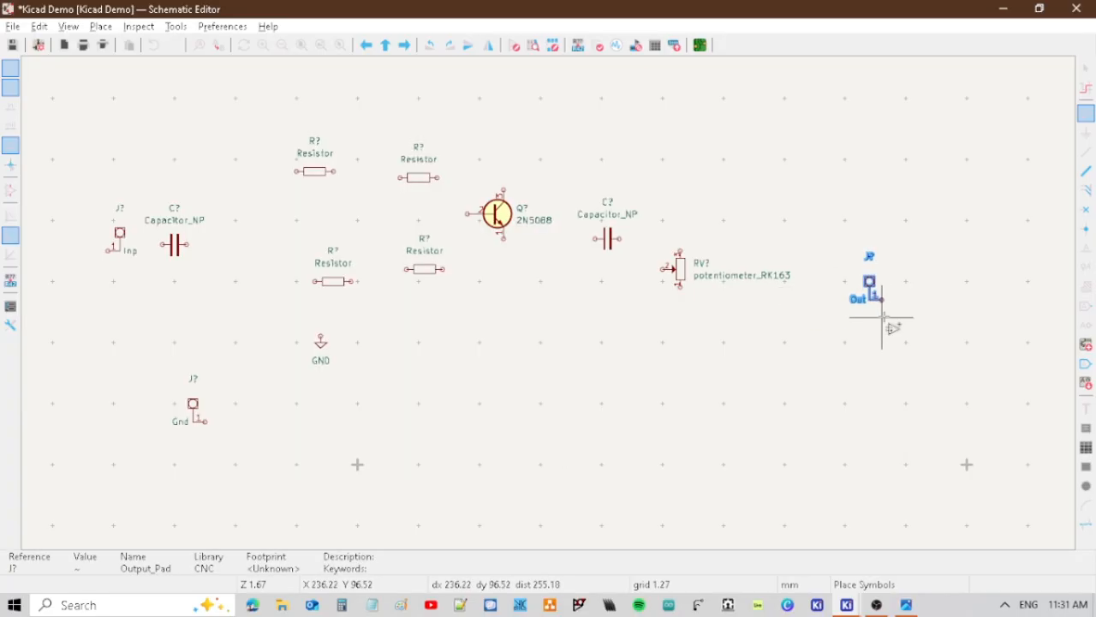
click(883, 318)
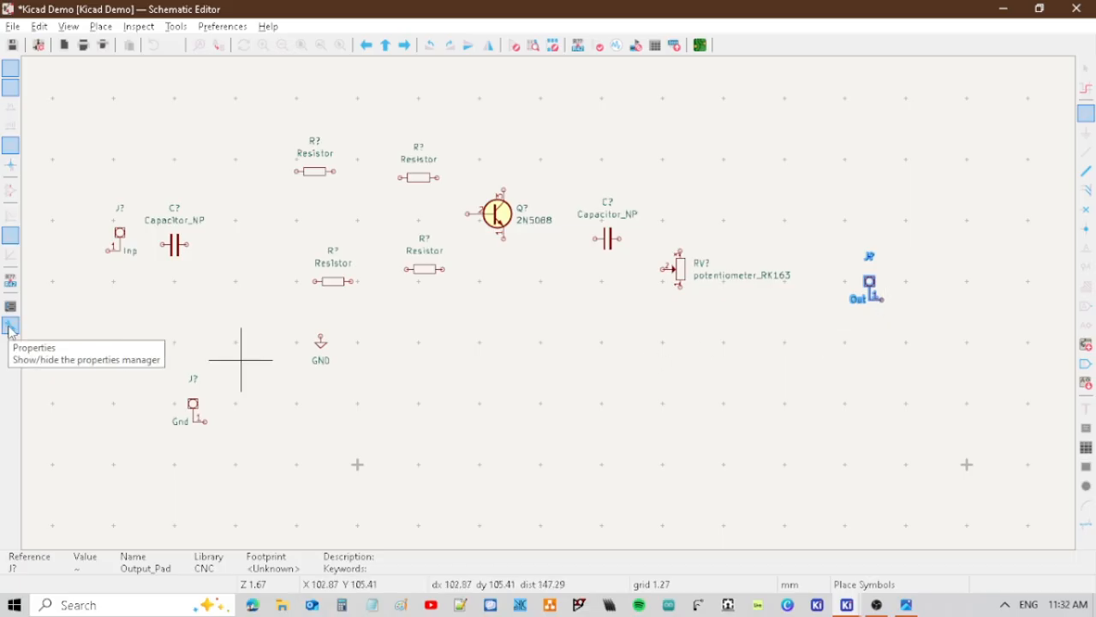
Check the LPB-1 circuit schematic image and place the CNC library's Power_Pad just above the ground pad.
key(alt+Tab)
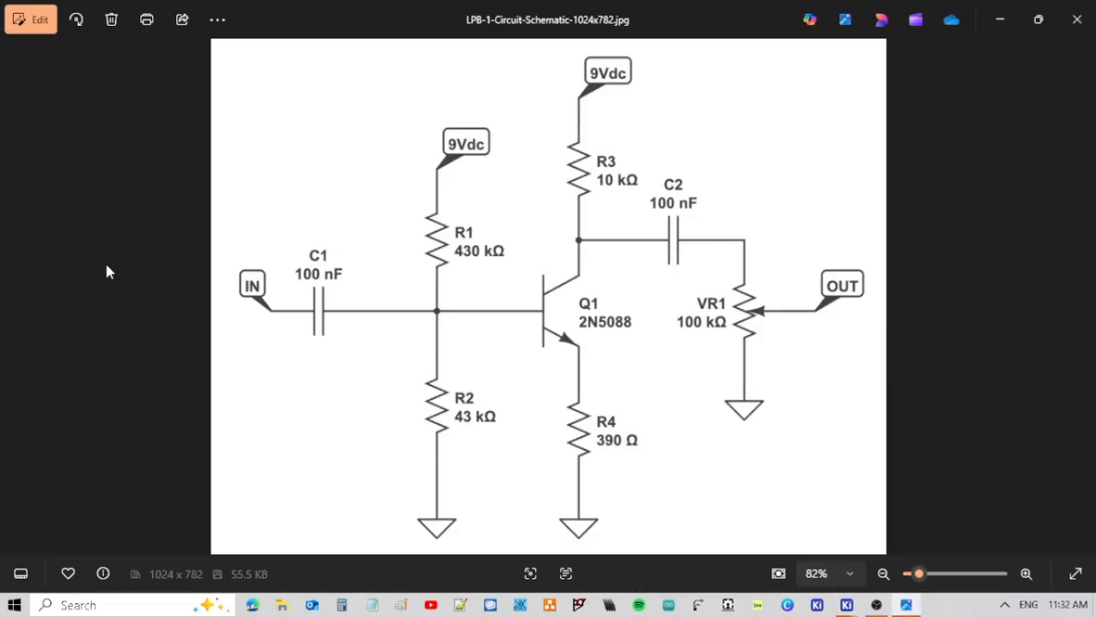
key(alt+Tab)
key(alt+Tab)
key(alt+Tab)
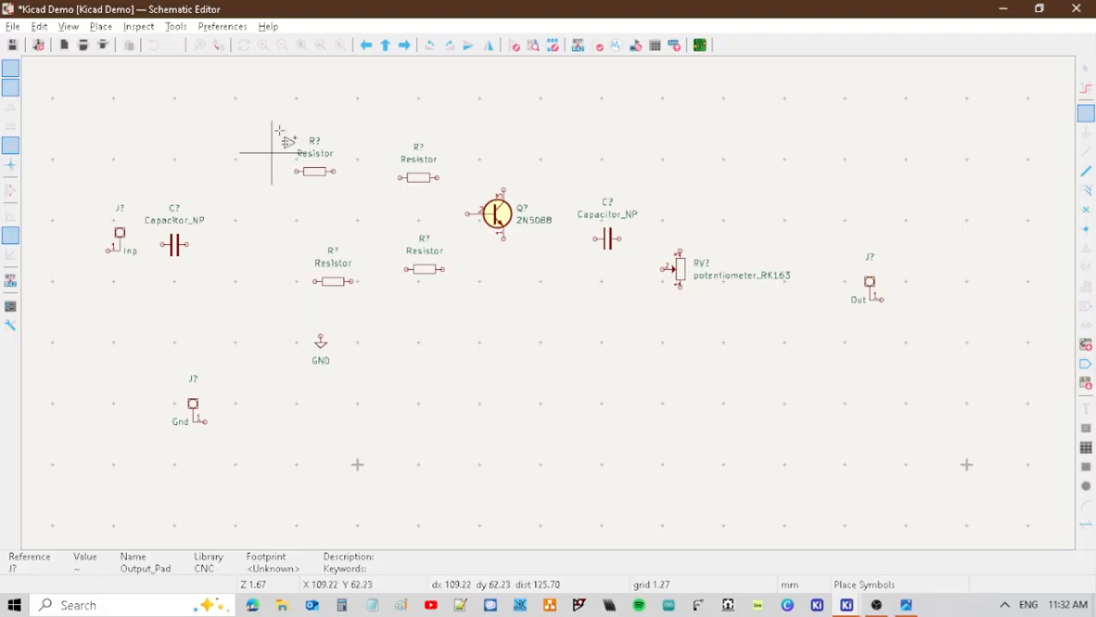
click(226, 153)
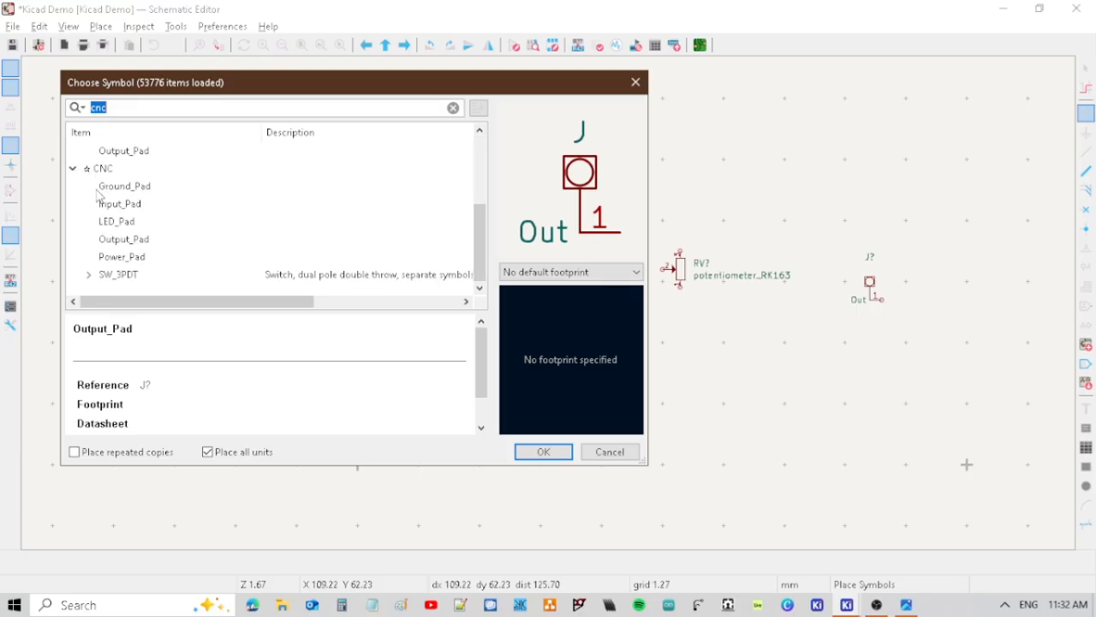
click(128, 259)
click(556, 456)
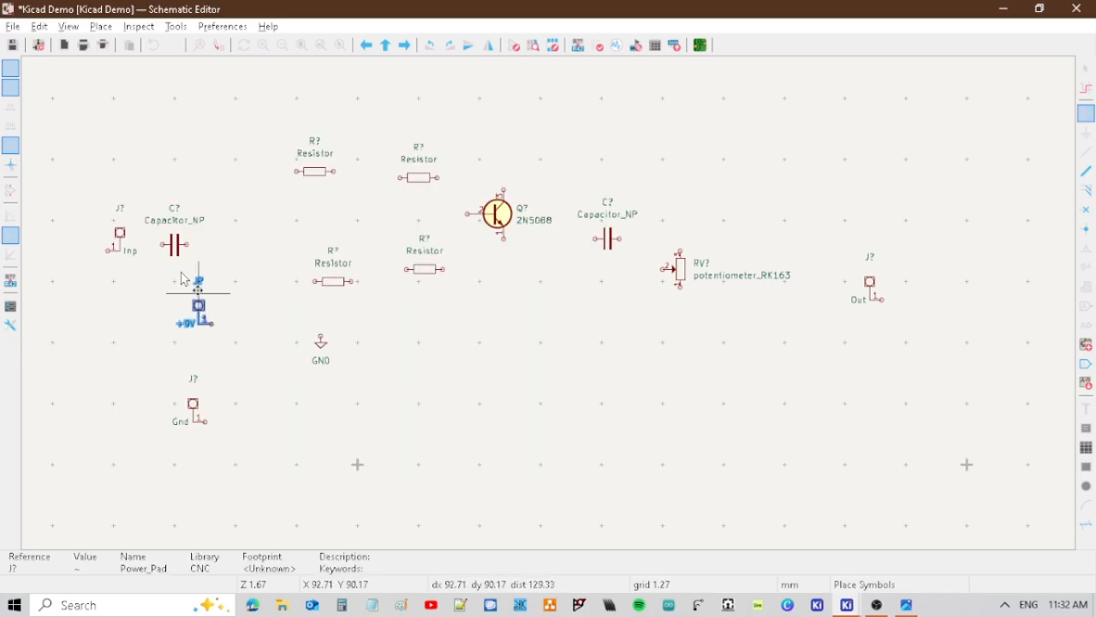
click(168, 337)
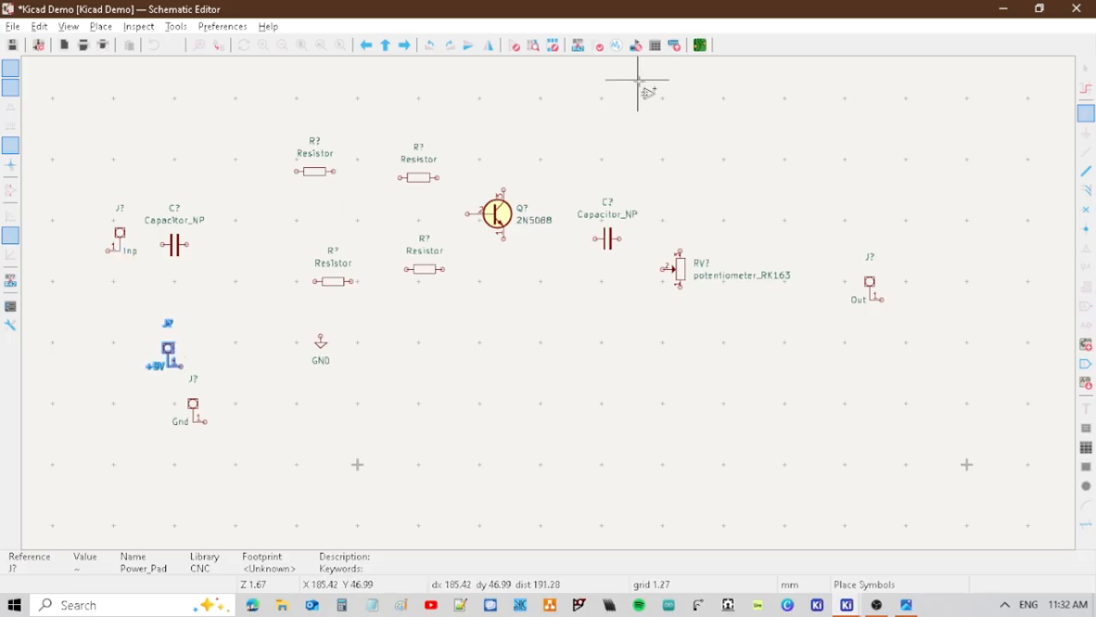
Place the polarized Capacitor_PO from the PCM_SL_Devices library to the right of the ground pad, below the GND symbol.
click(229, 268)
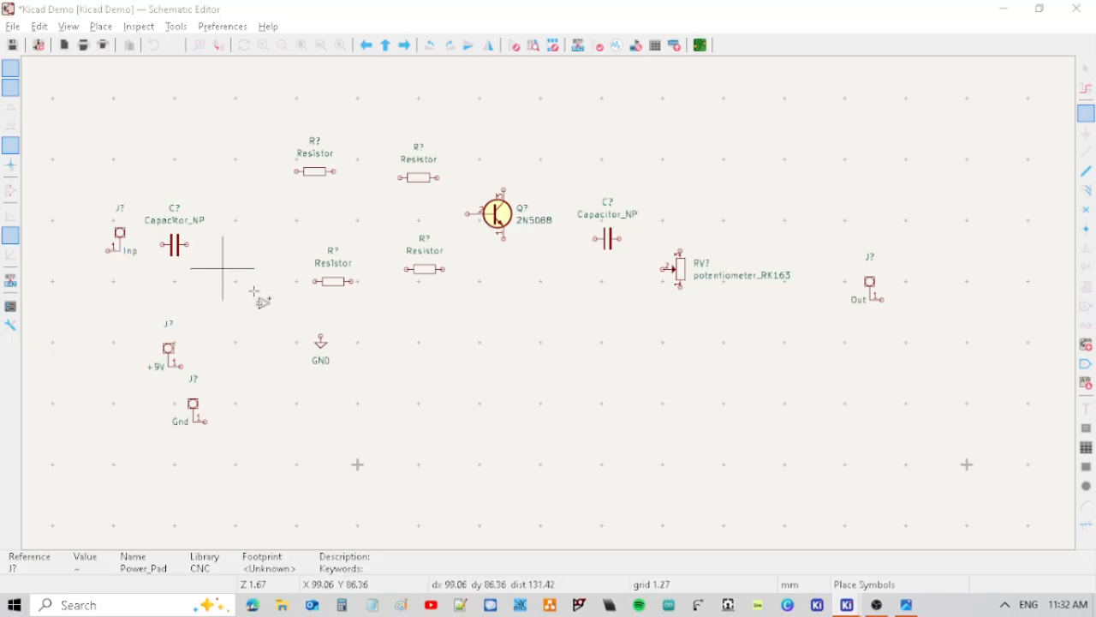
click(253, 295)
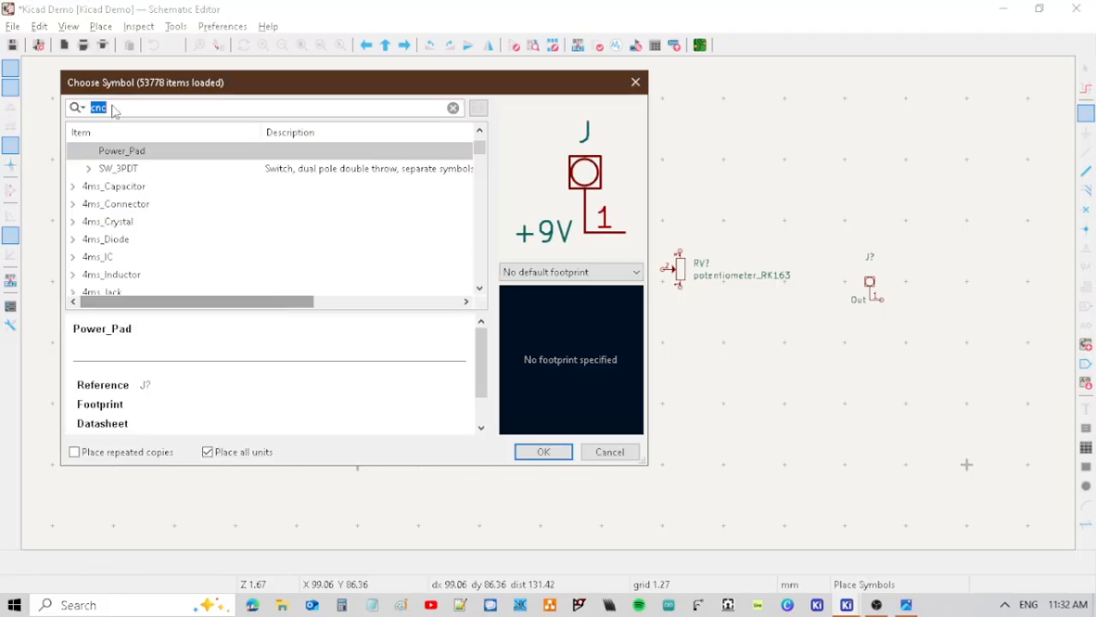
text(capacitor)
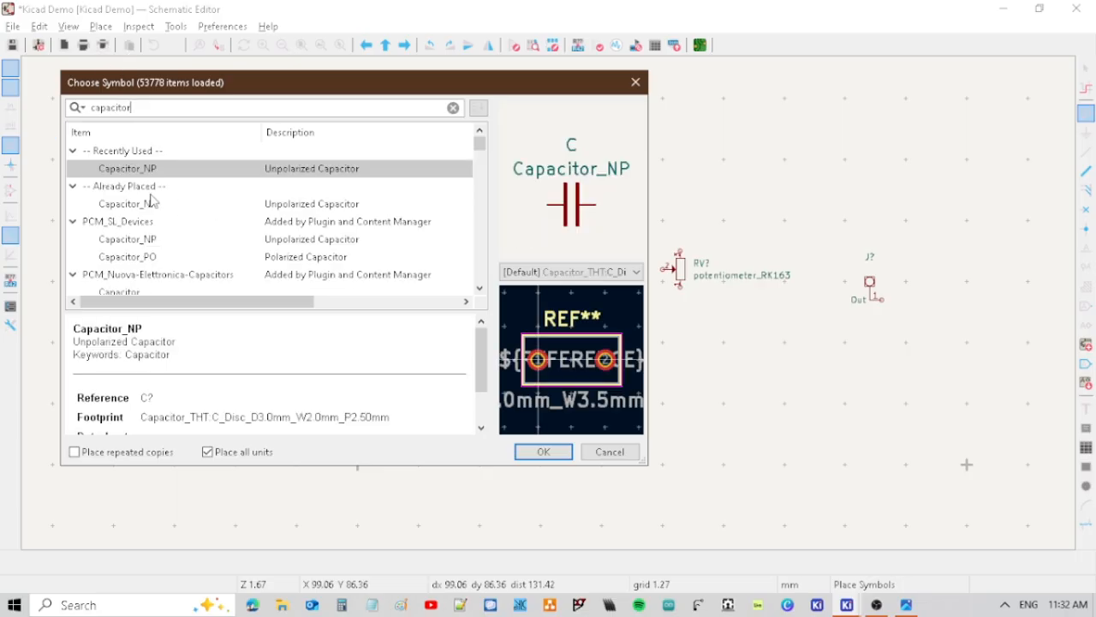
scroll(151, 195, down, 3)
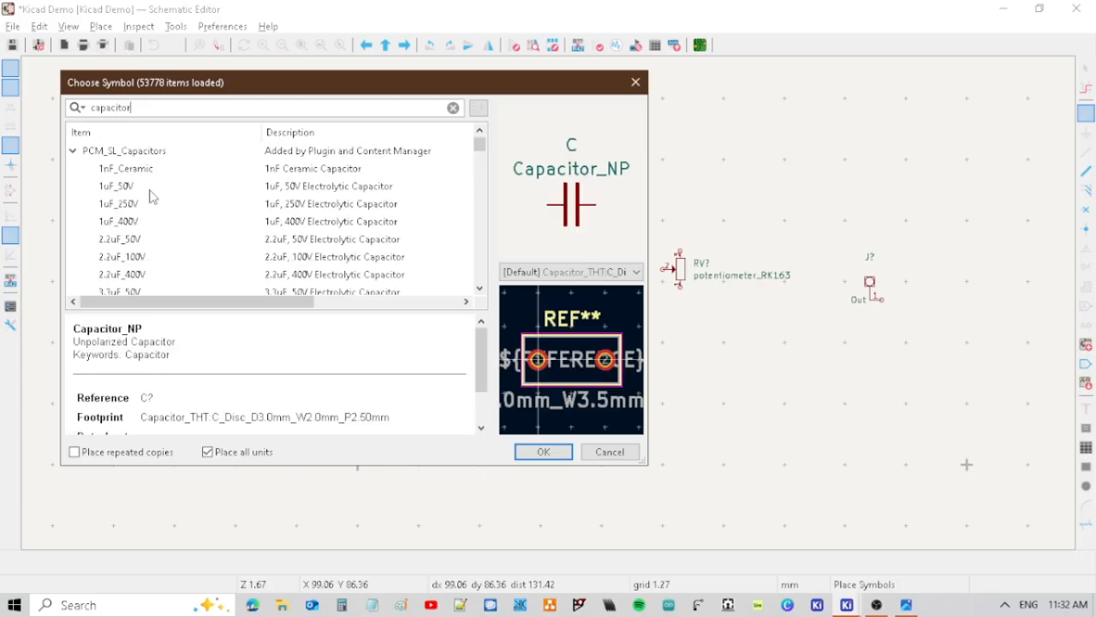
scroll(151, 195, up, 2)
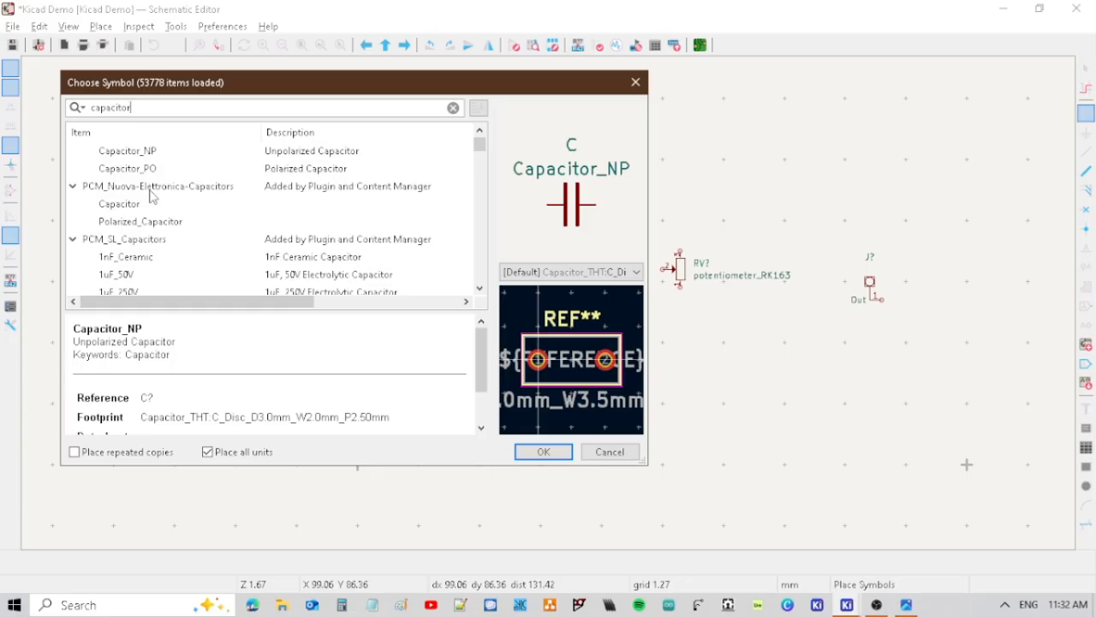
click(135, 170)
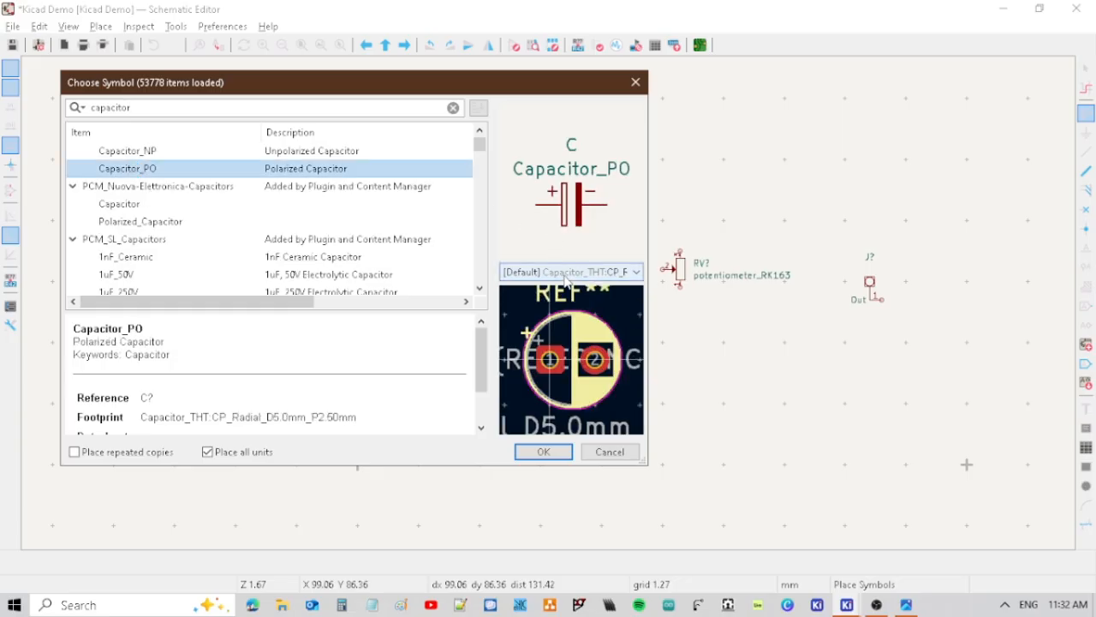
click(565, 452)
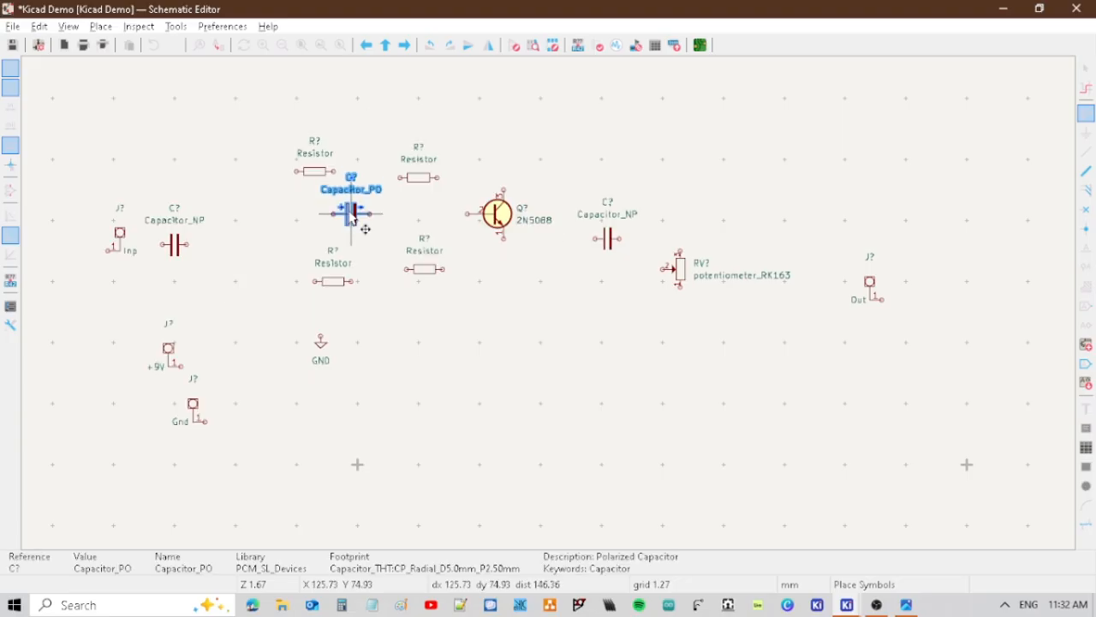
click(284, 427)
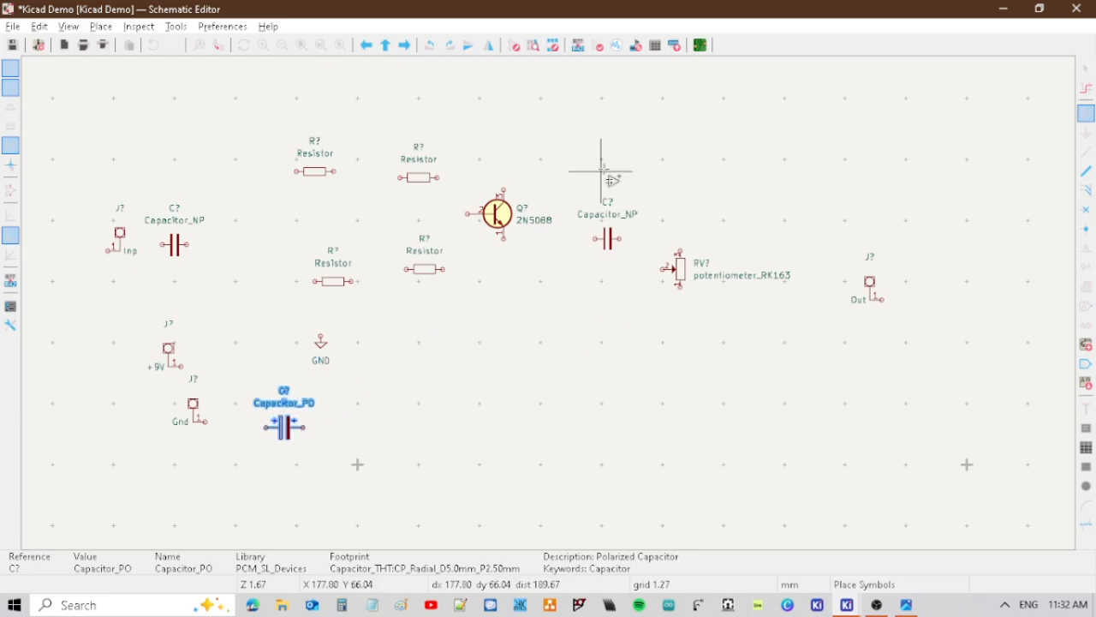
Place a 1N5817 Schottky diode with its anode on the +9V power pad's pin, and finish placing symbols.
click(603, 154)
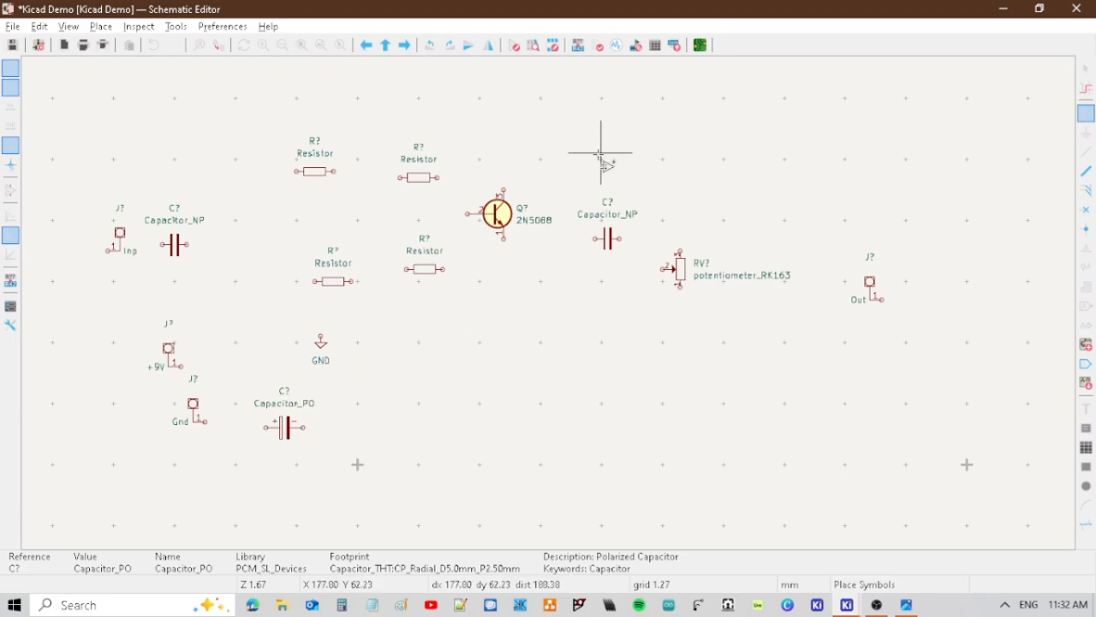
click(601, 154)
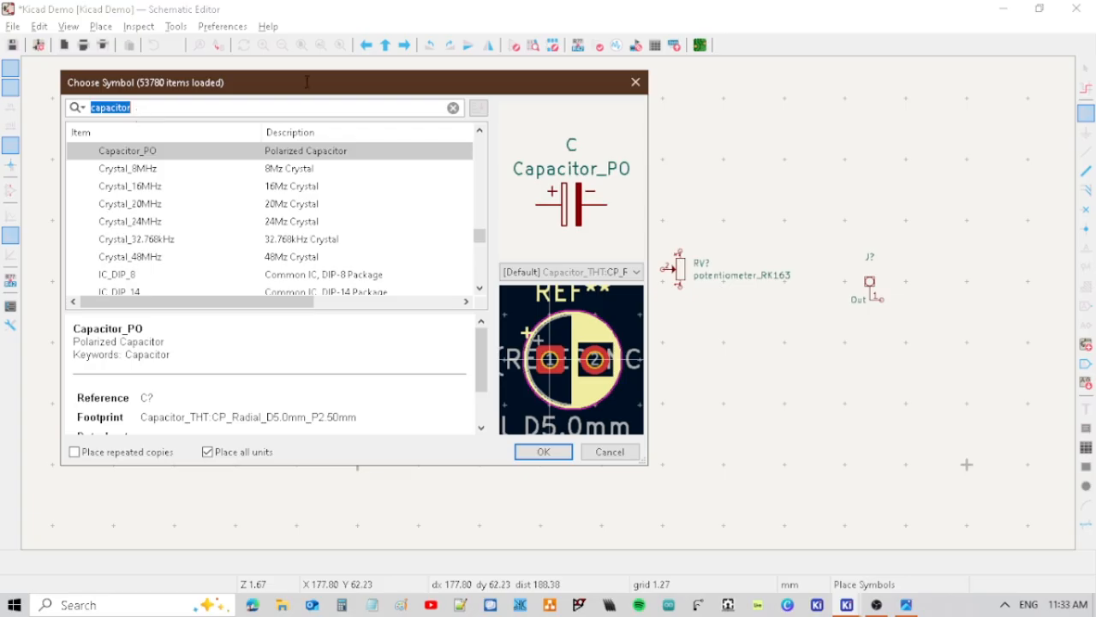
text(1n5817)
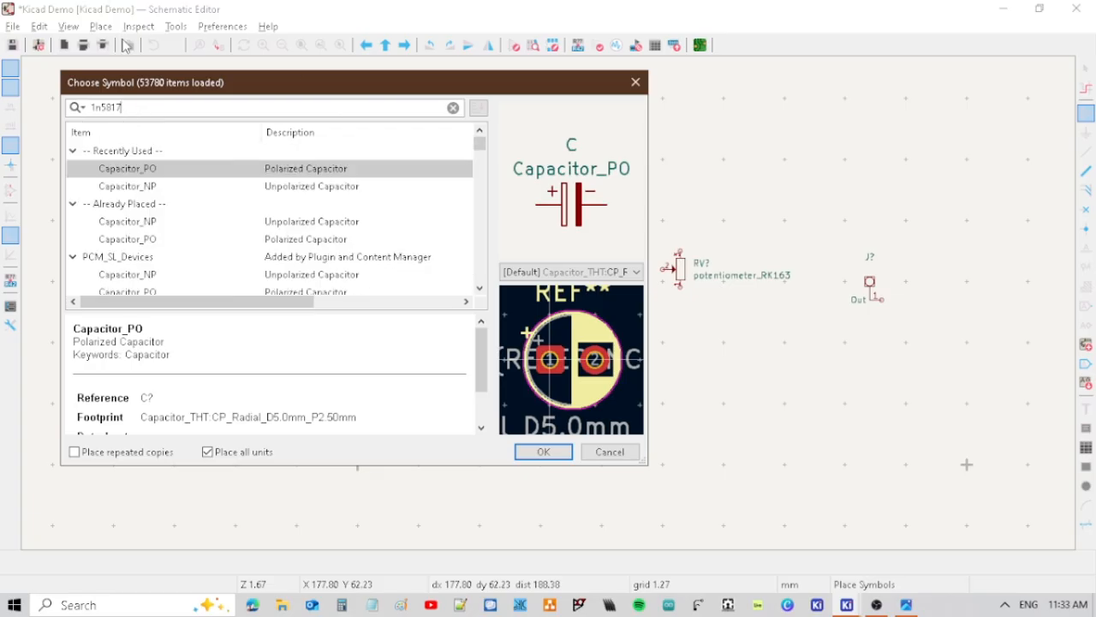
click(544, 452)
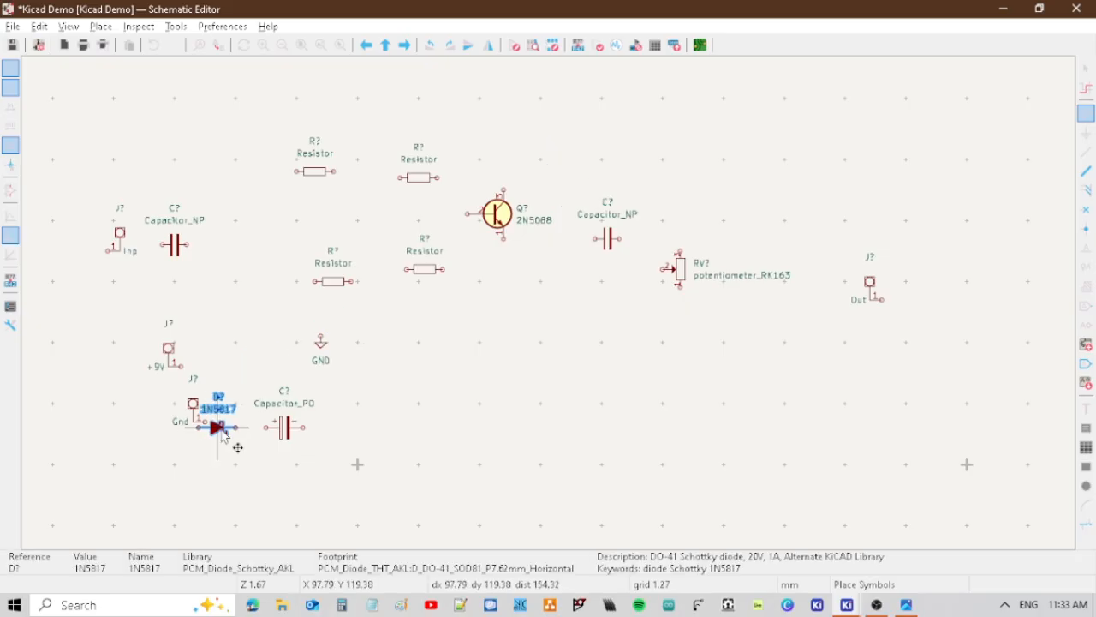
click(203, 373)
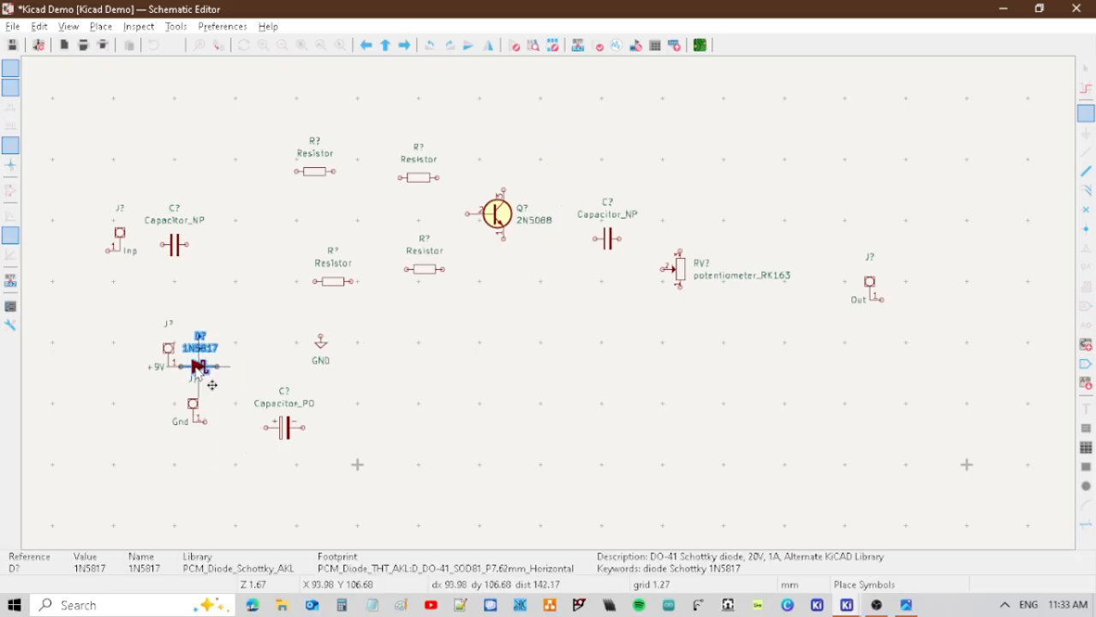
key(Escape)
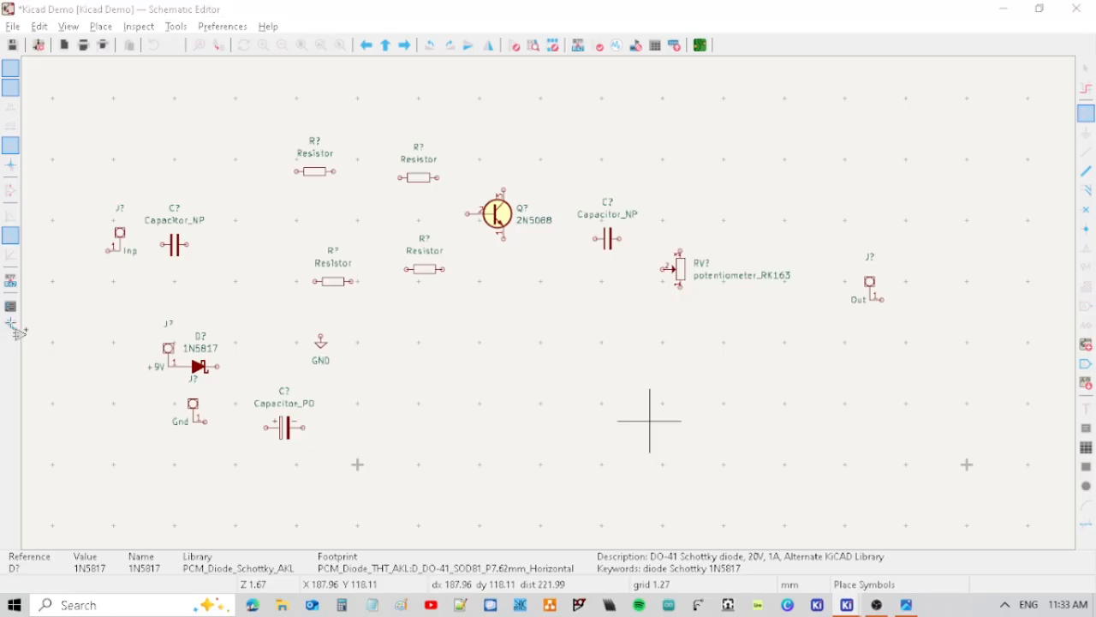
key(a)
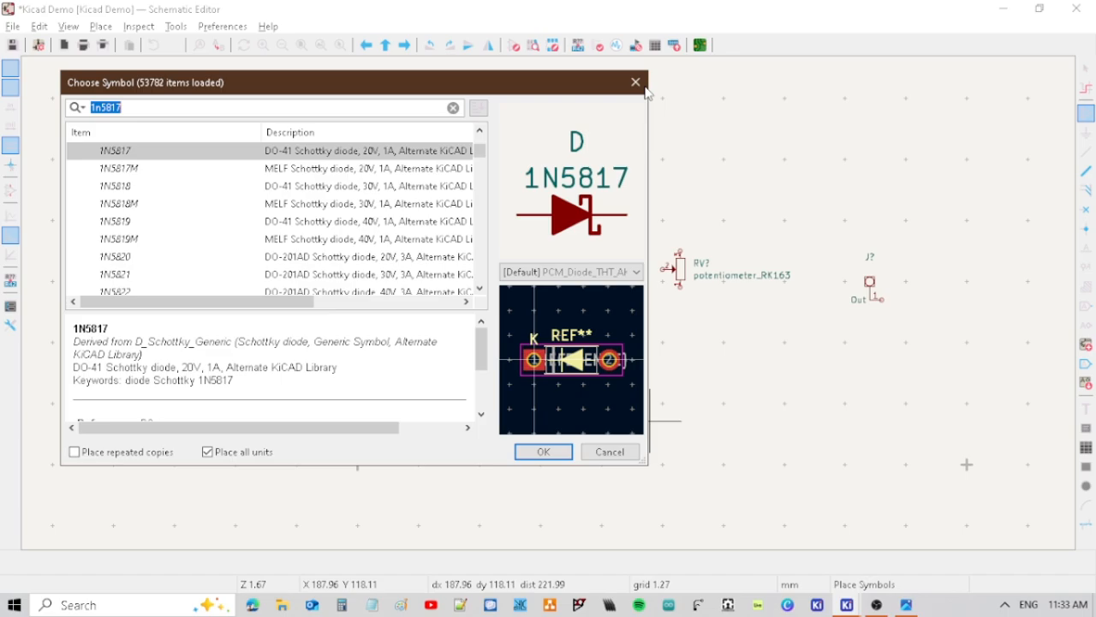
click(636, 83)
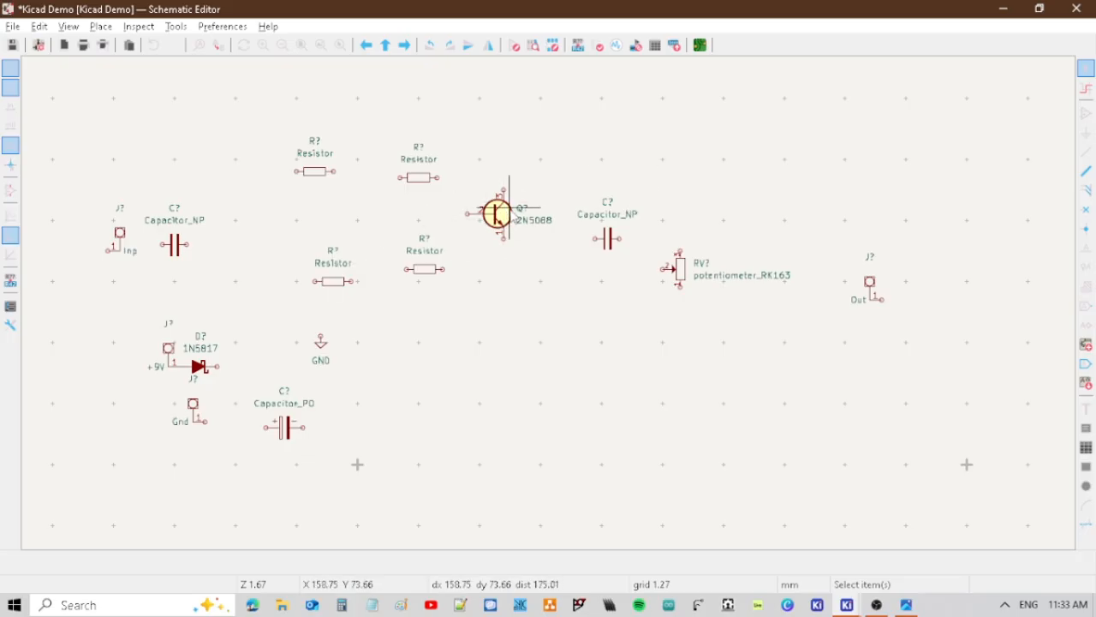
Mirror the output pad and the potentiometer horizontally so the pad's pin and the potentiometer's wiper face each other.
click(866, 289)
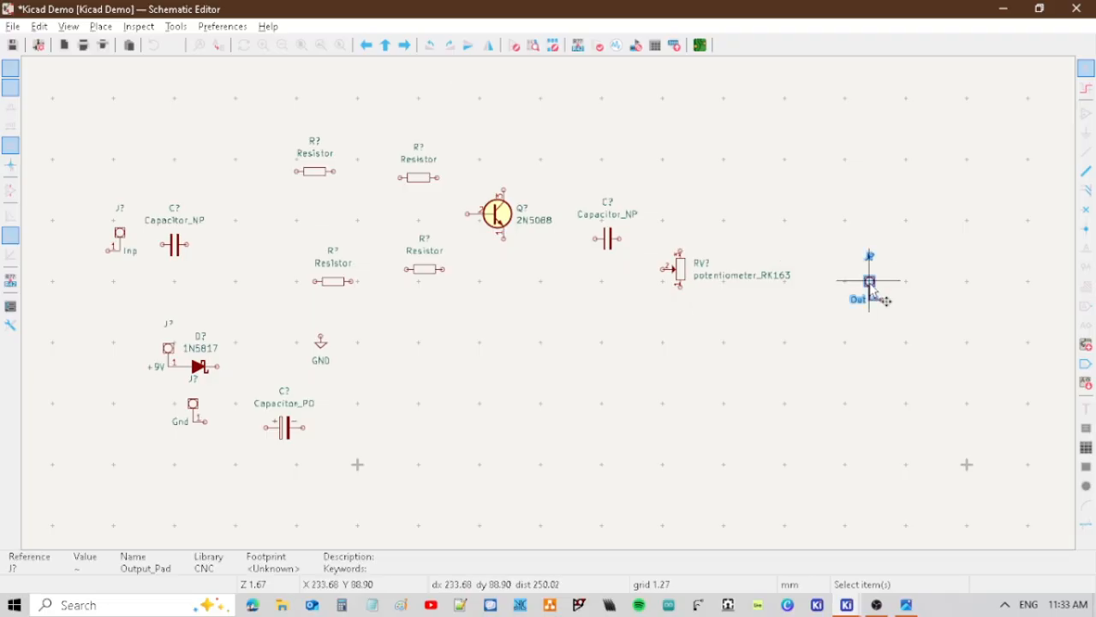
click(677, 191)
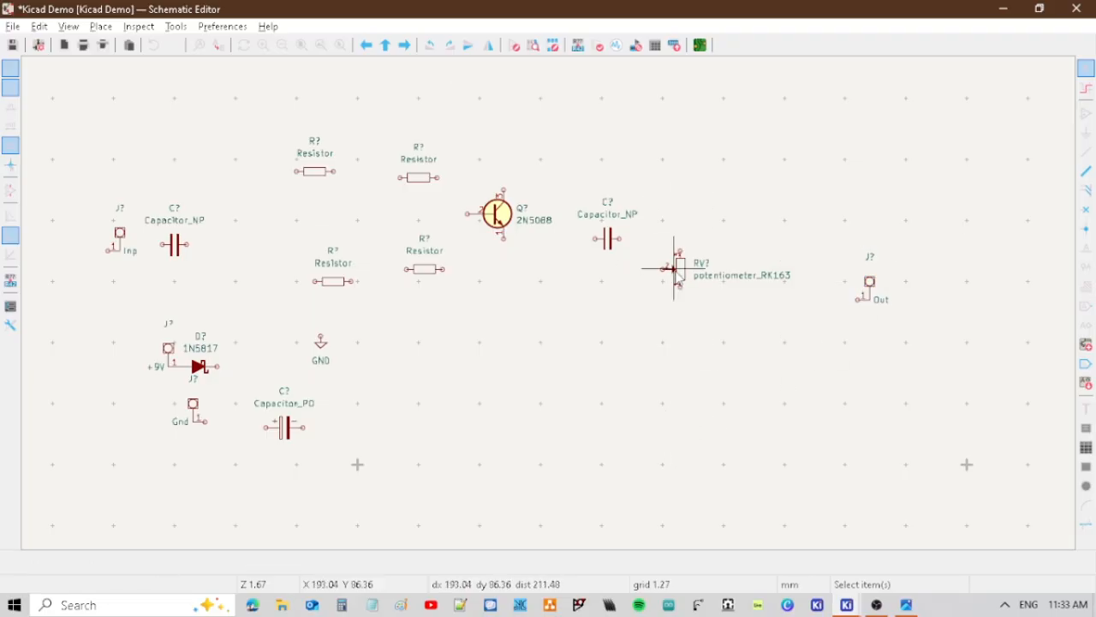
click(685, 278)
key(x)
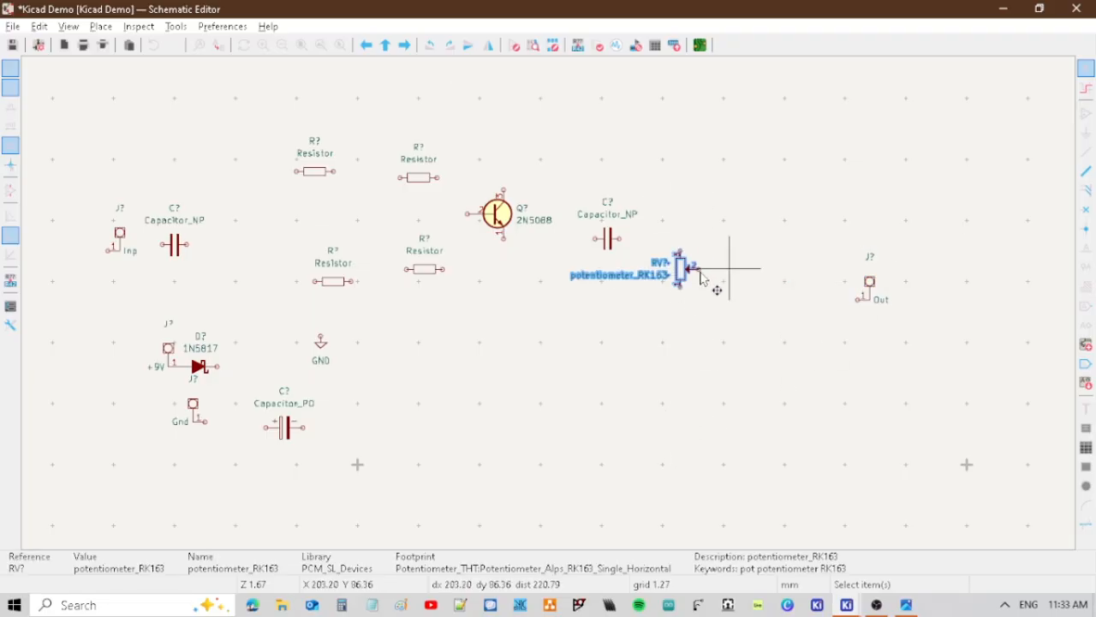
Move the potentiometer right and down to meet the output pad's pin, keeping a short wire between wiper and pad.
drag(685, 269, 790, 300)
click(874, 291)
drag(875, 291, 833, 286)
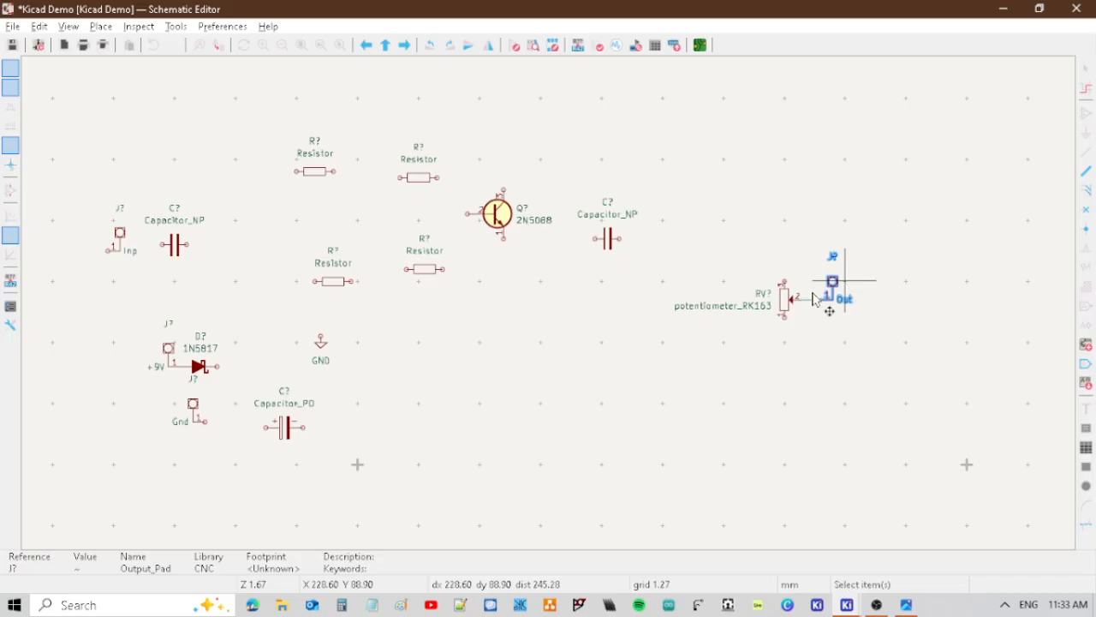
Duplicate the GND symbol and place the copy below the potentiometer, wired to its lower pin.
click(333, 360)
key(ctrl+d)
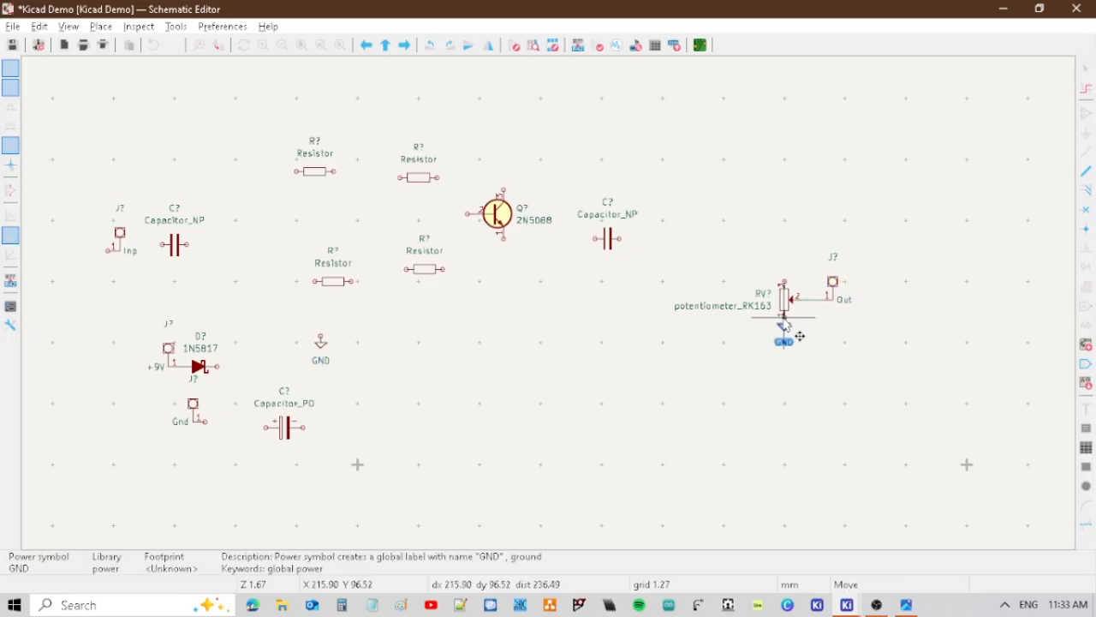
click(785, 360)
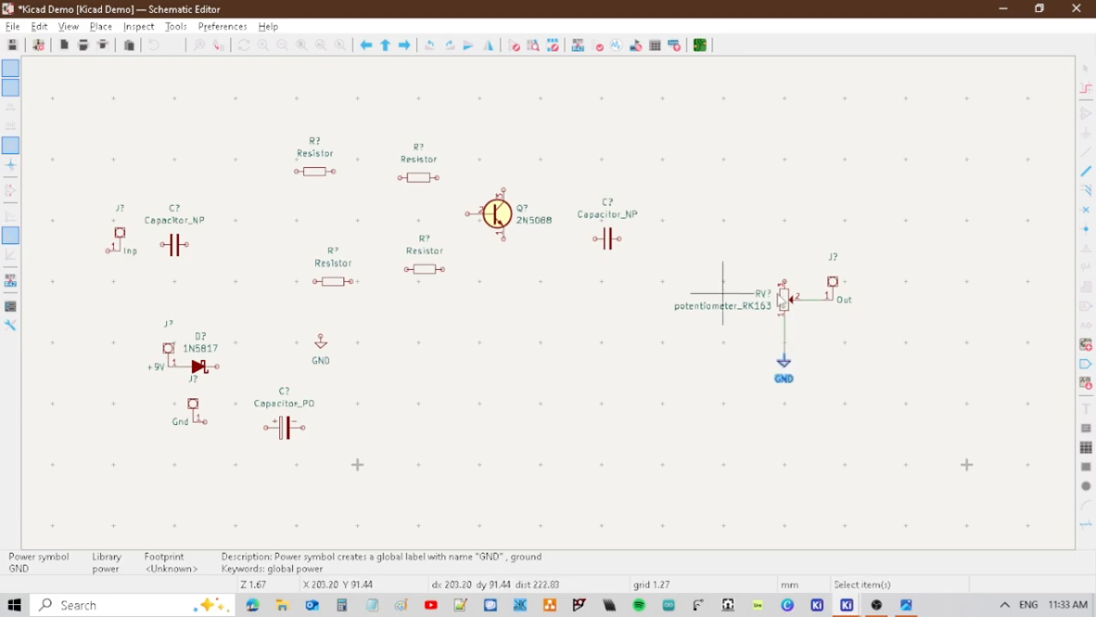
Move the 2N5088 transistor straight down to make room for a resistor above its collector.
click(615, 238)
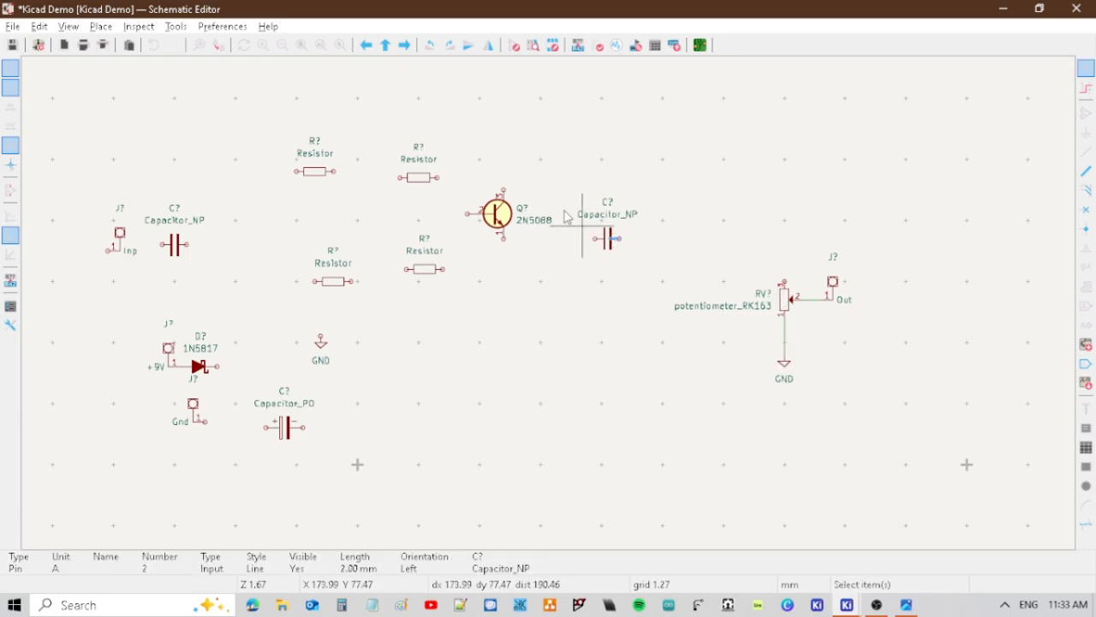
click(513, 214)
click(508, 250)
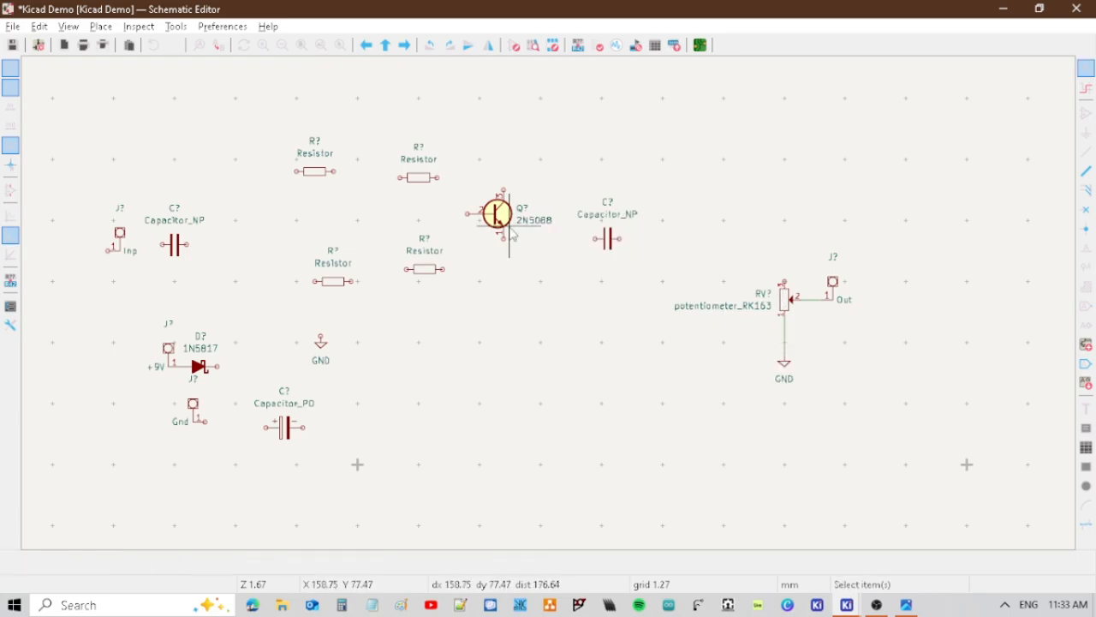
drag(511, 229, 512, 308)
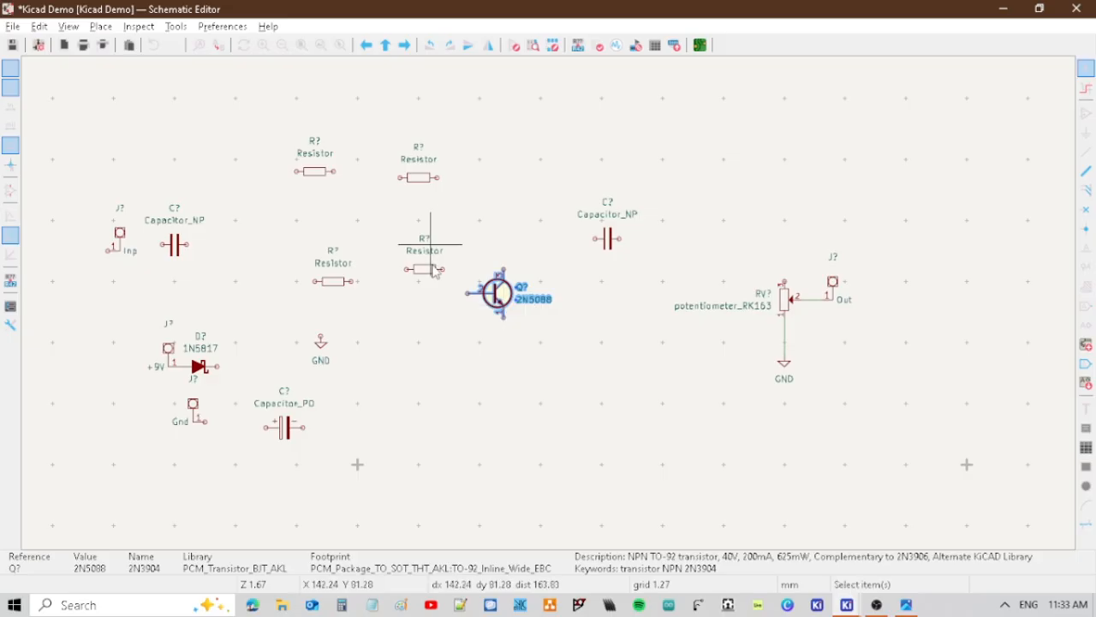
Rotate all four resistors to a vertical orientation.
click(419, 177)
key(r)
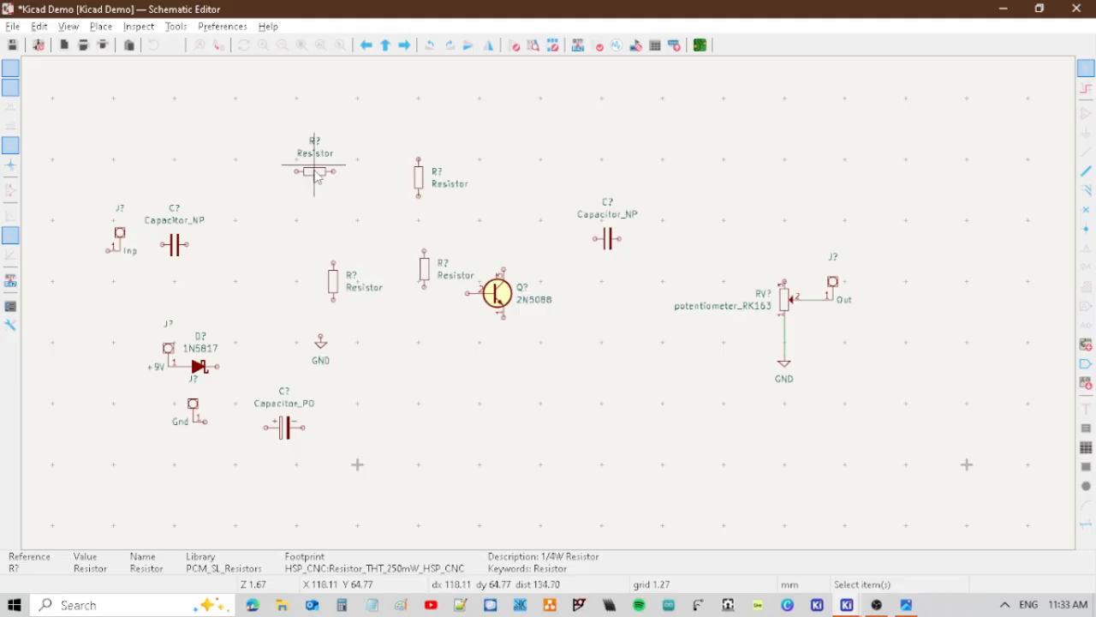
click(314, 172)
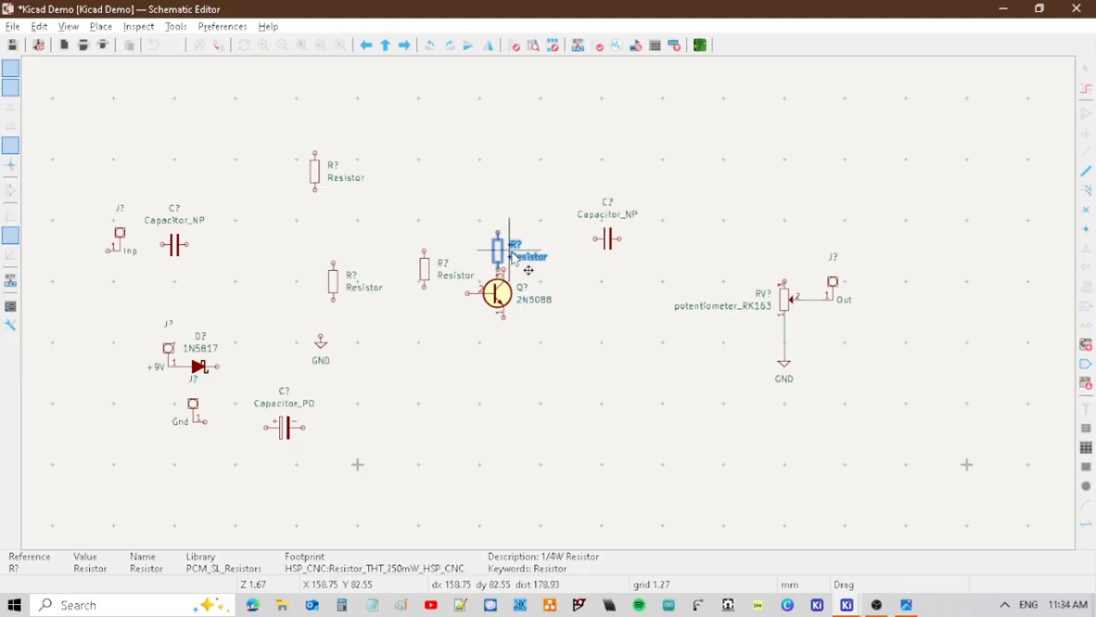
Position one resistor above the transistor's collector and another below its emitter, each joined to its pin by a vertical wire.
drag(511, 254, 512, 248)
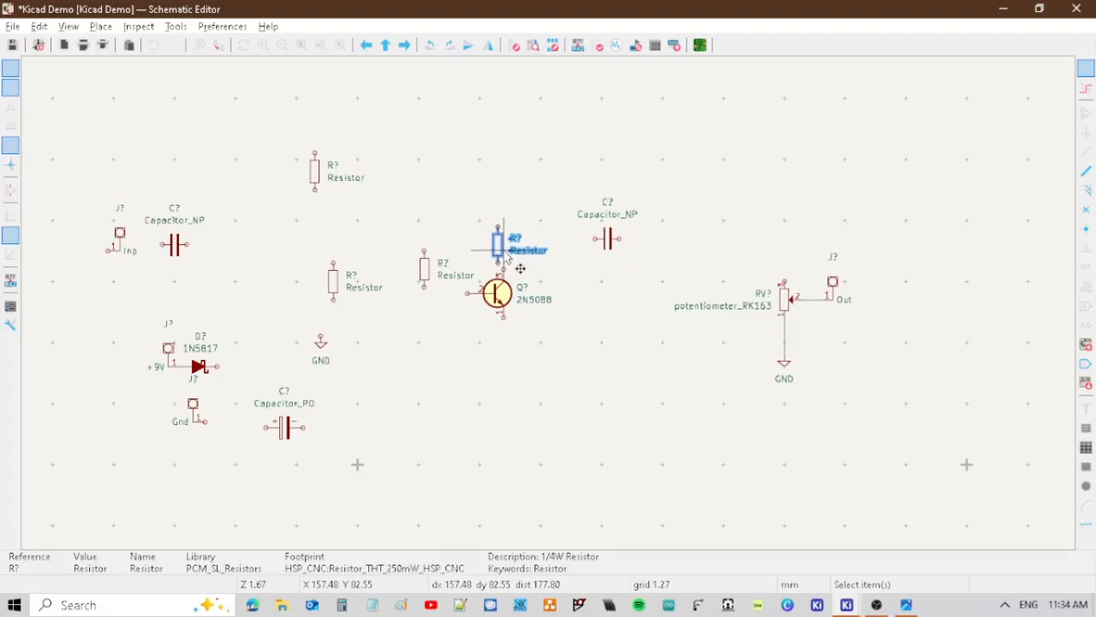
drag(507, 253, 512, 190)
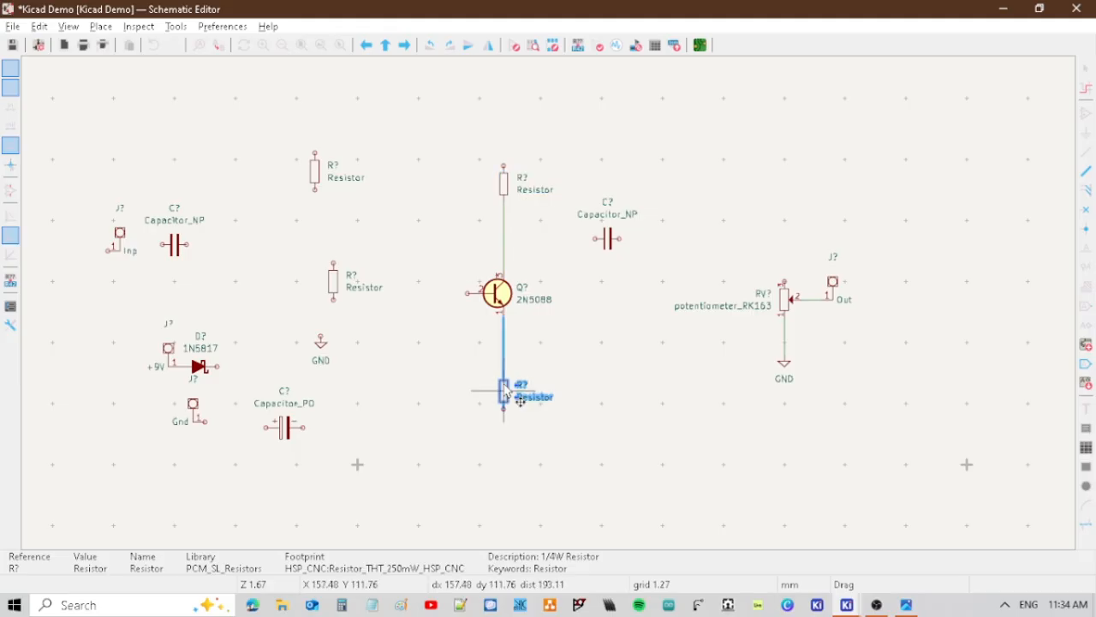
drag(506, 392, 506, 392)
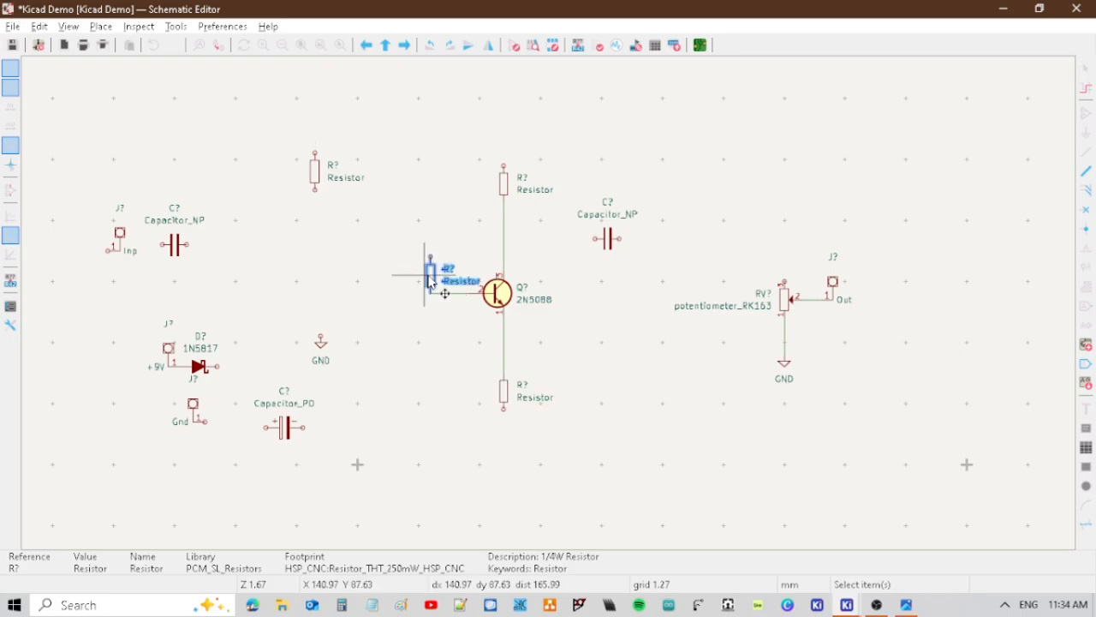
Wire the other two resistors above and below the transistor's base line and mirror them so their labels sit on the left.
drag(426, 274, 429, 203)
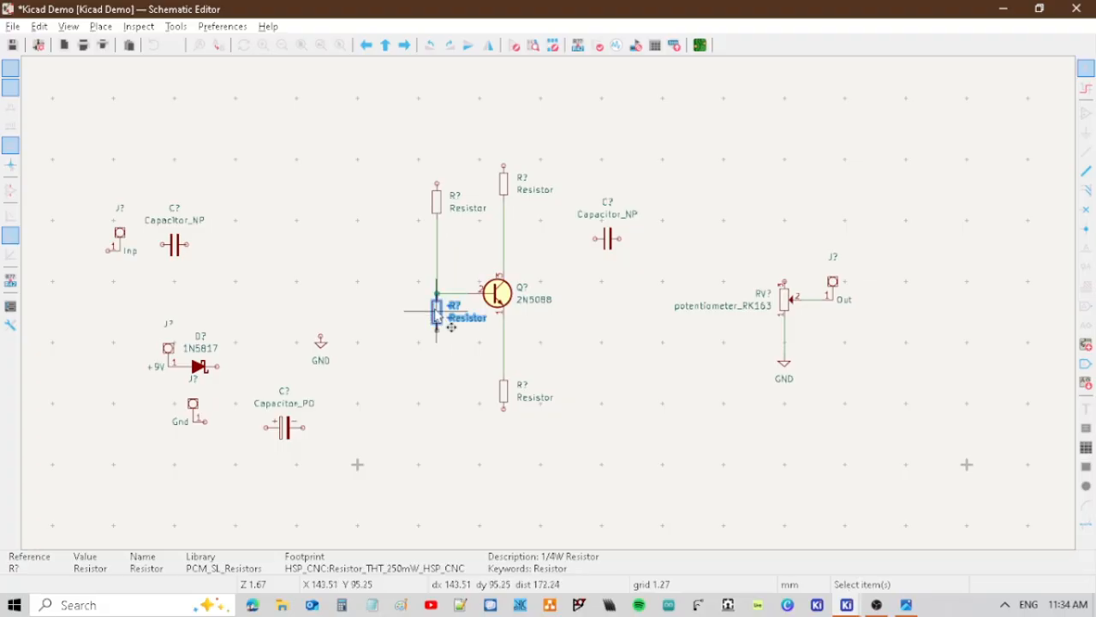
drag(434, 311, 432, 366)
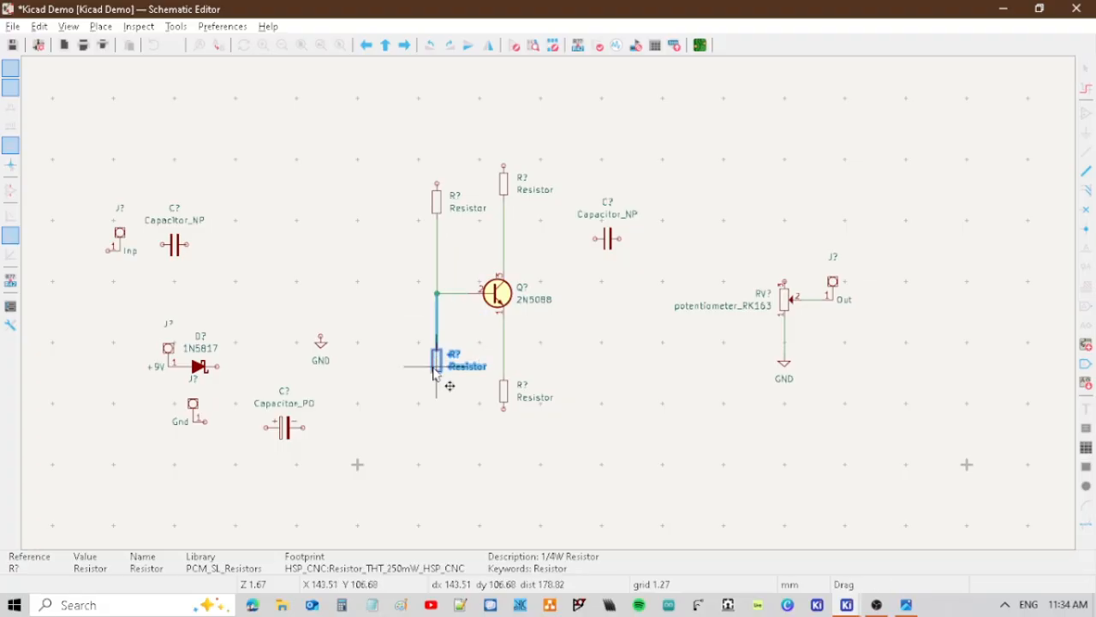
drag(435, 369, 435, 383)
click(437, 204)
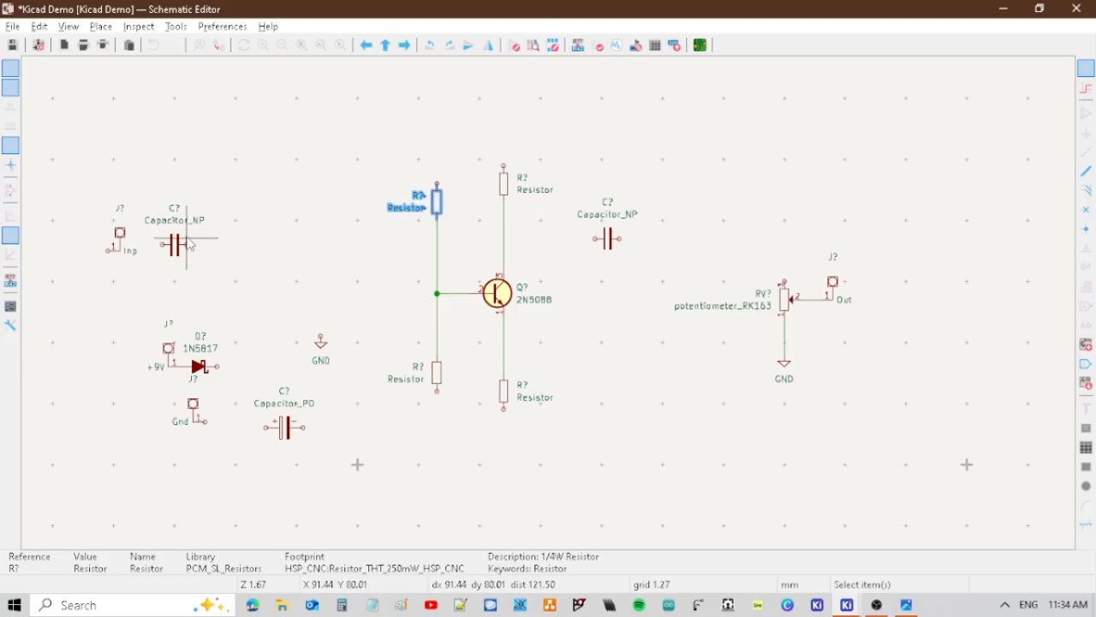
Move the left-hand capacitor to the base line and wire it to the junction, and place another vertical resistor beside the 1N5817 diode.
drag(189, 244, 369, 293)
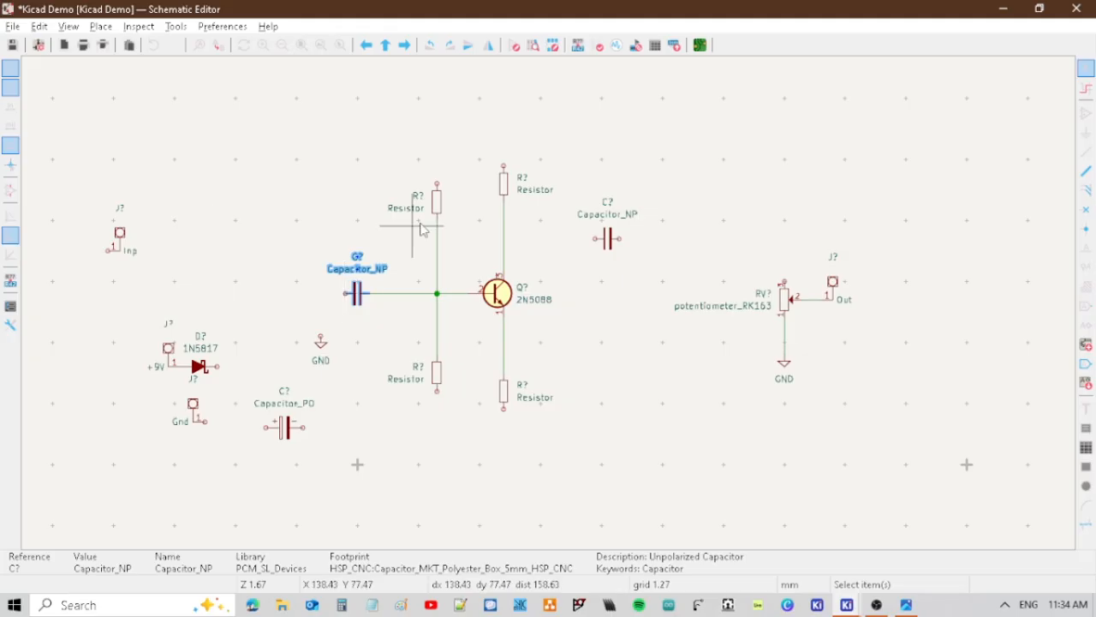
key(Escape)
Move the Inp pad onto the input capacitor's line, wire them together, and connect the vertical resistor from that line down to GND.
click(119, 233)
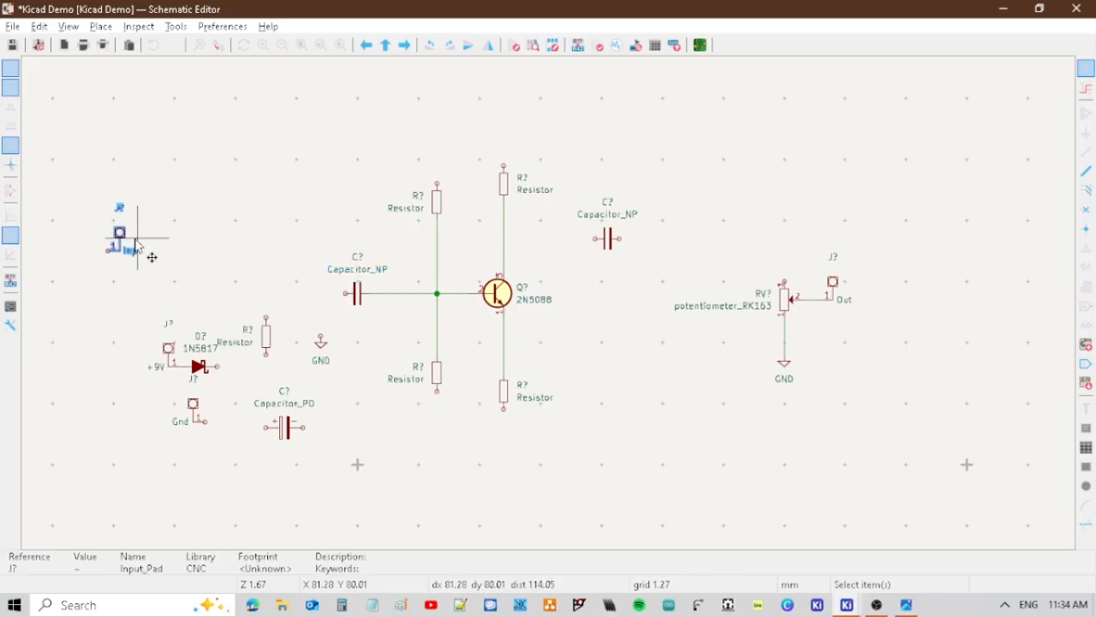
drag(152, 256, 353, 297)
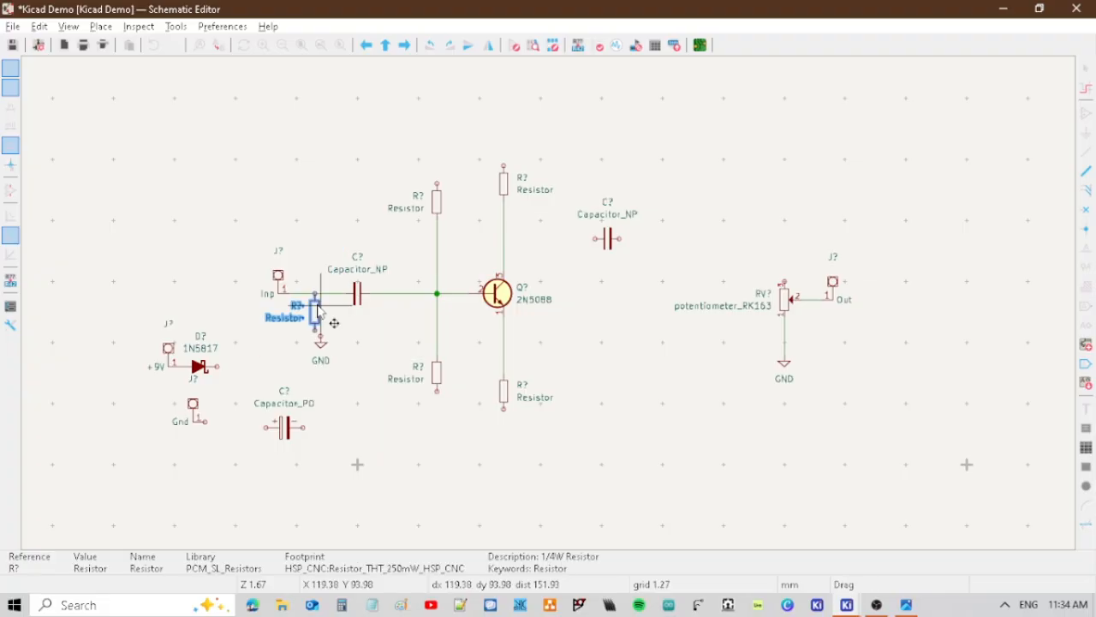
drag(320, 305, 326, 307)
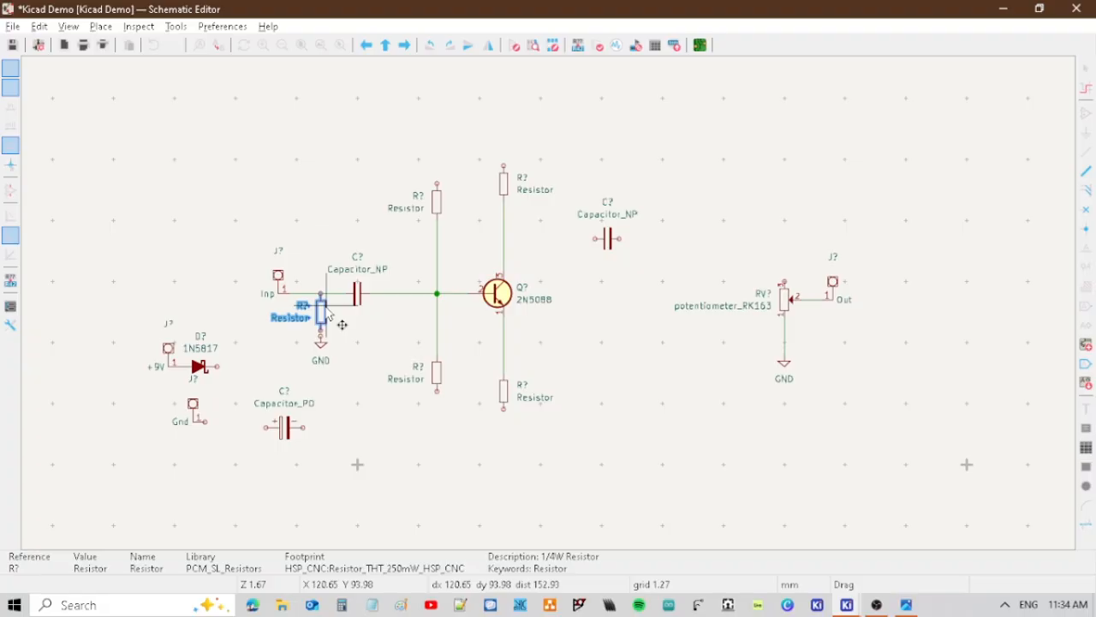
drag(327, 306, 328, 328)
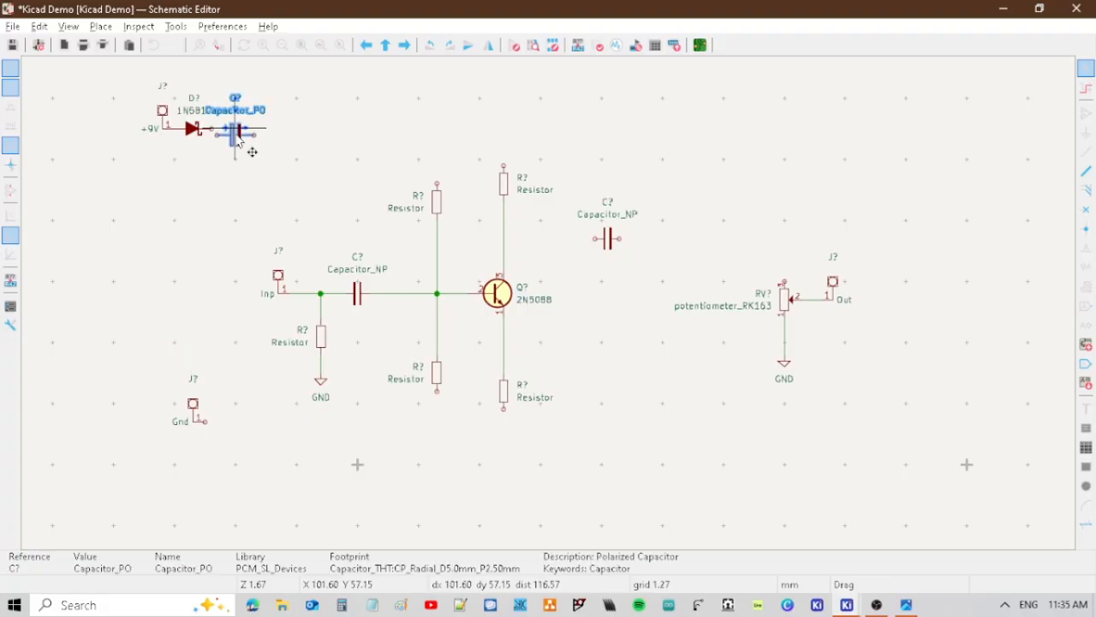
Stand the polarized capacitor vertically below the 1N5817's output and wire its lower end to the Gnd pad and a GND symbol.
drag(236, 130, 240, 165)
key(r)
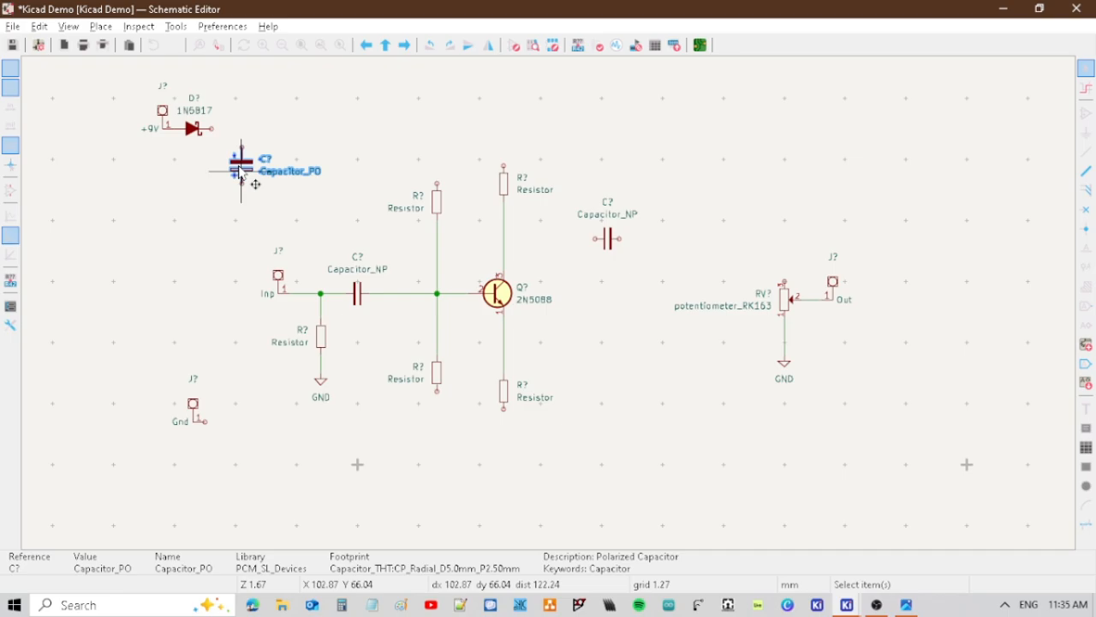
key(ctrl+d)
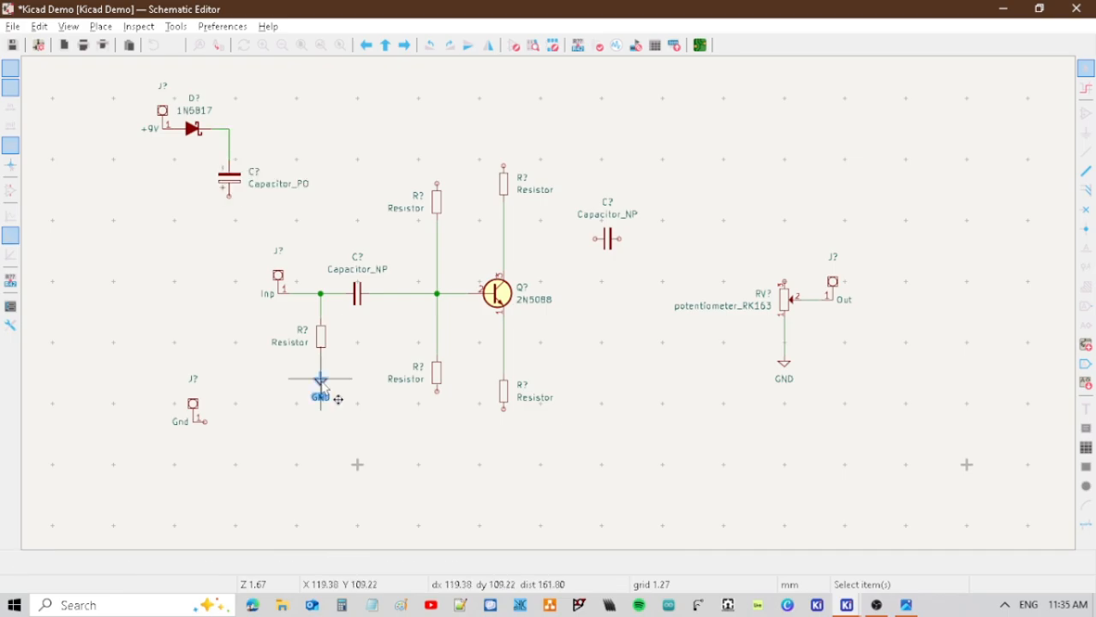
key(ctrl+d)
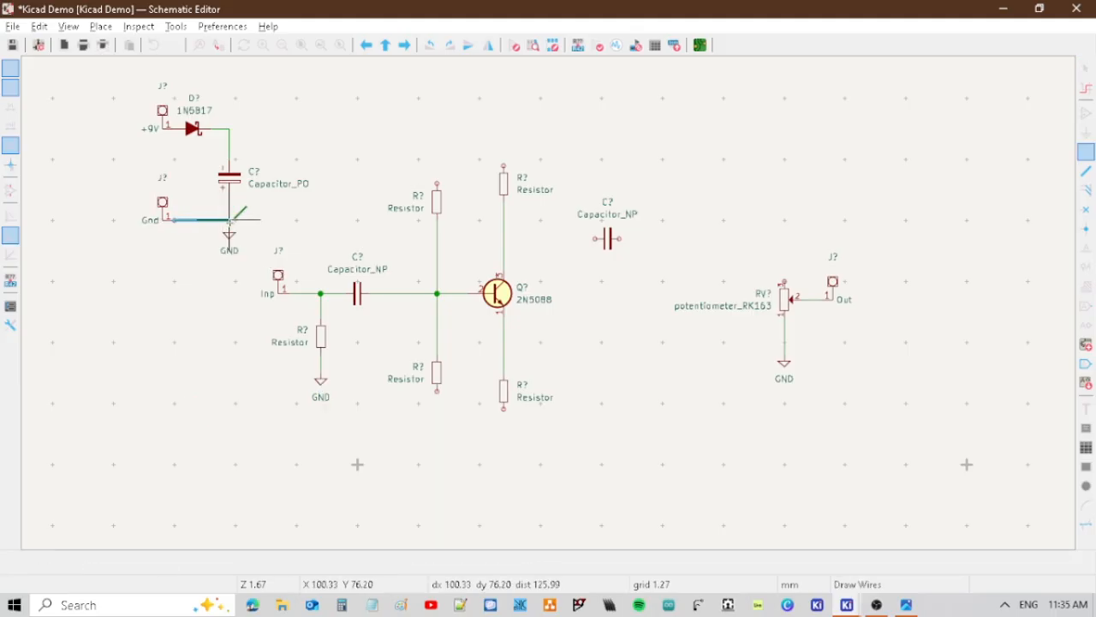
click(229, 231)
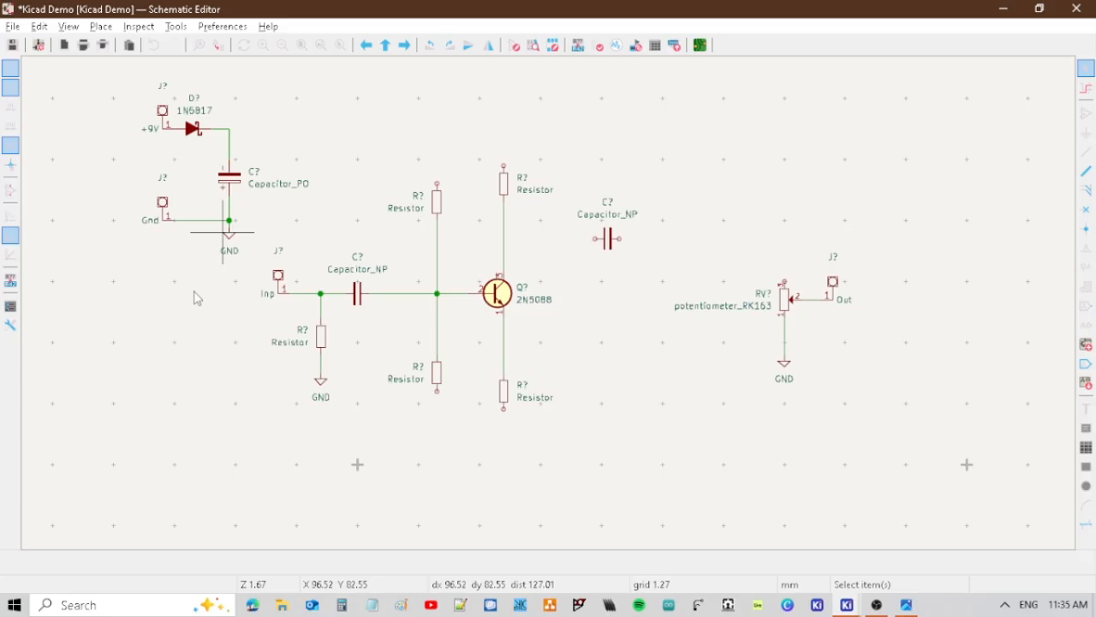
Wire the upper ends of the collector resistor and the upper base resistor to the 1N5817's output line.
click(504, 166)
click(229, 128)
click(437, 183)
click(437, 128)
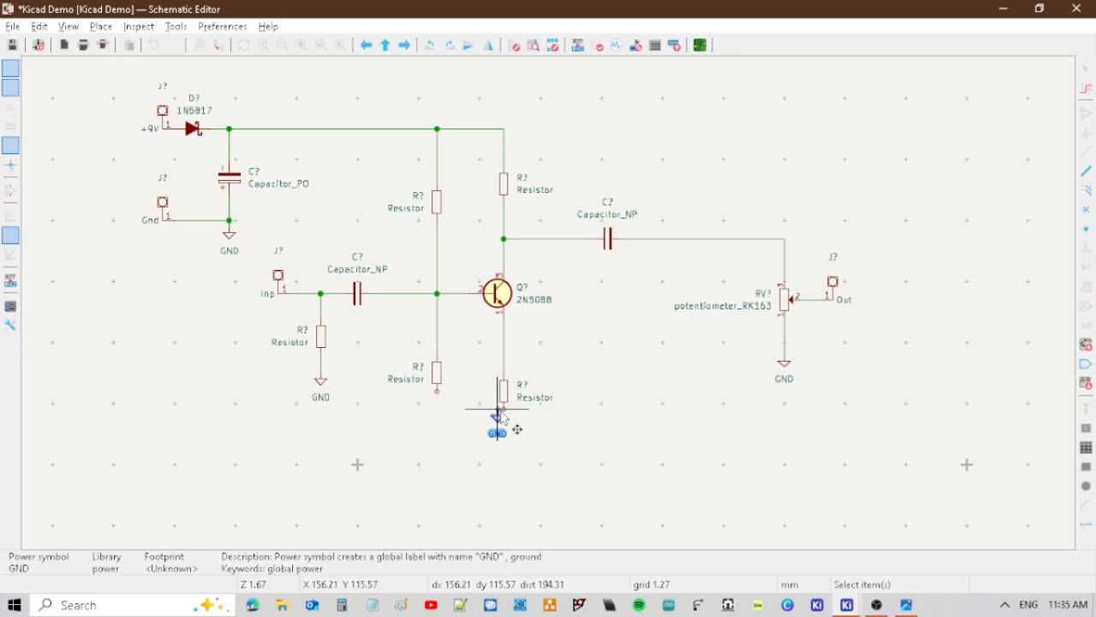
Place GND symbols below the lower base resistor and the emitter resistor, joining each to its resistor with a vertical wire.
click(504, 411)
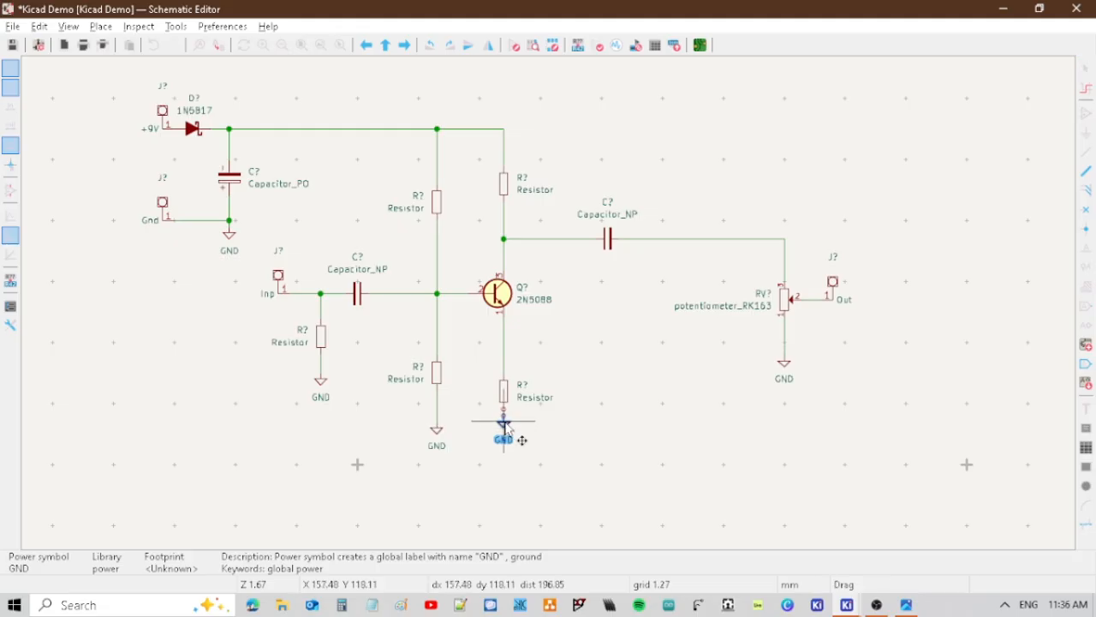
click(505, 424)
key(g)
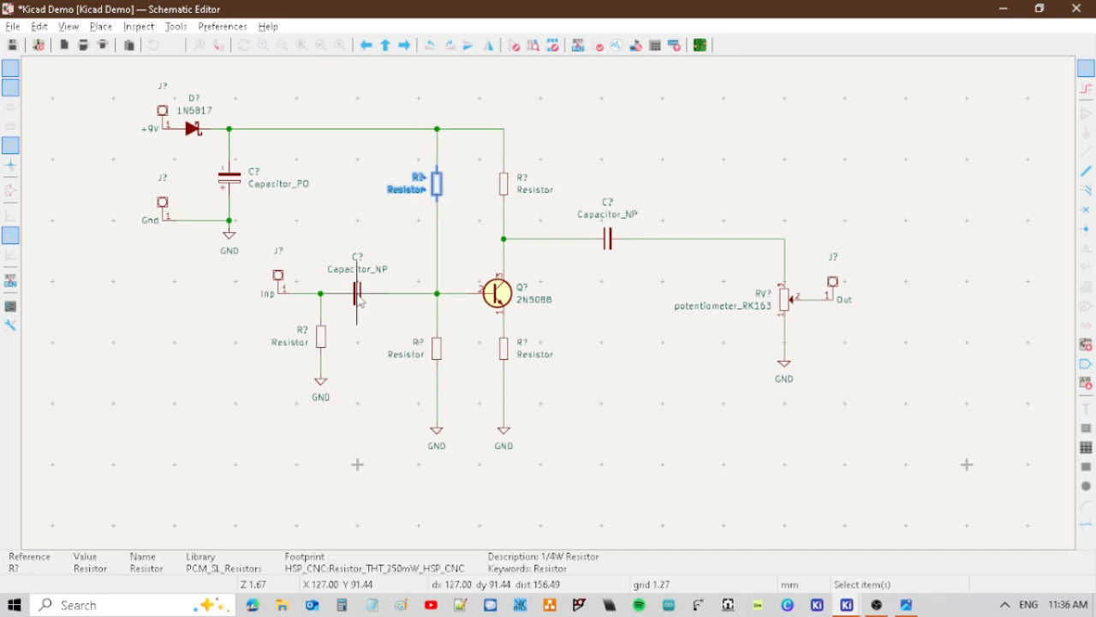
Center the input capacitor between the input resistor's junction and the transistor's base junction, keeping its wires attached.
click(357, 294)
drag(358, 294, 382, 295)
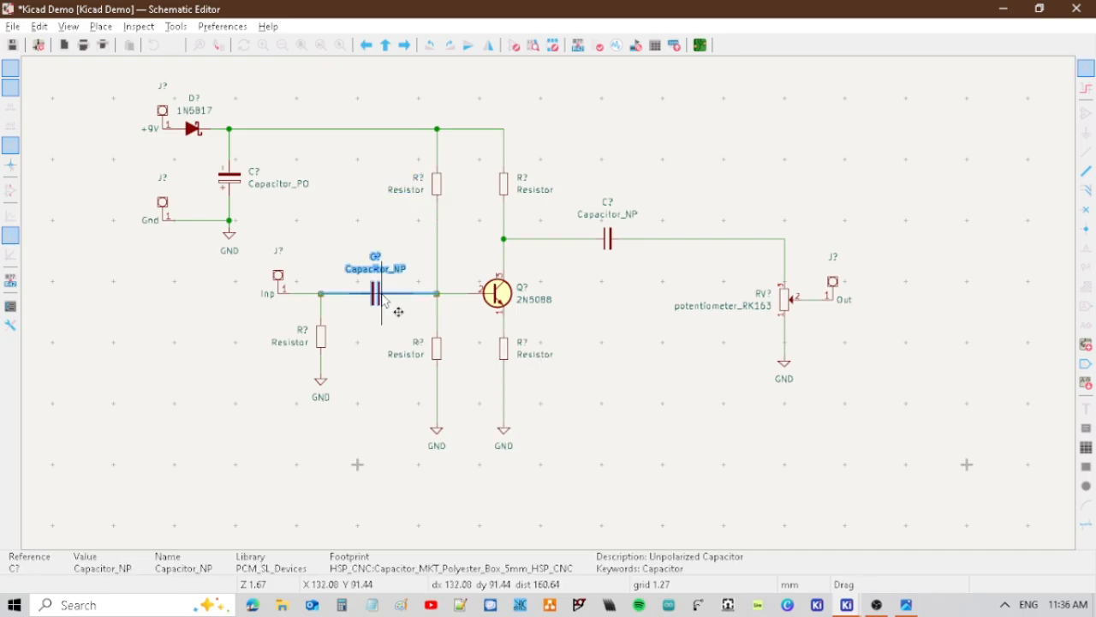
click(382, 298)
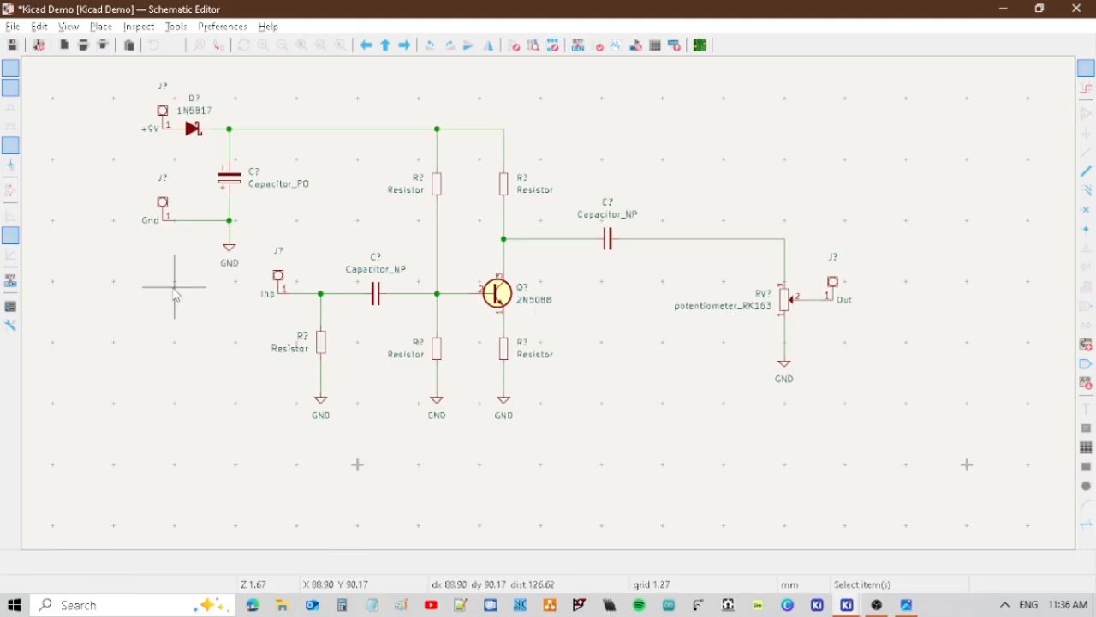
Switch to the LPB-1 reference schematic image to compare the input section with the drawn circuit.
click(281, 287)
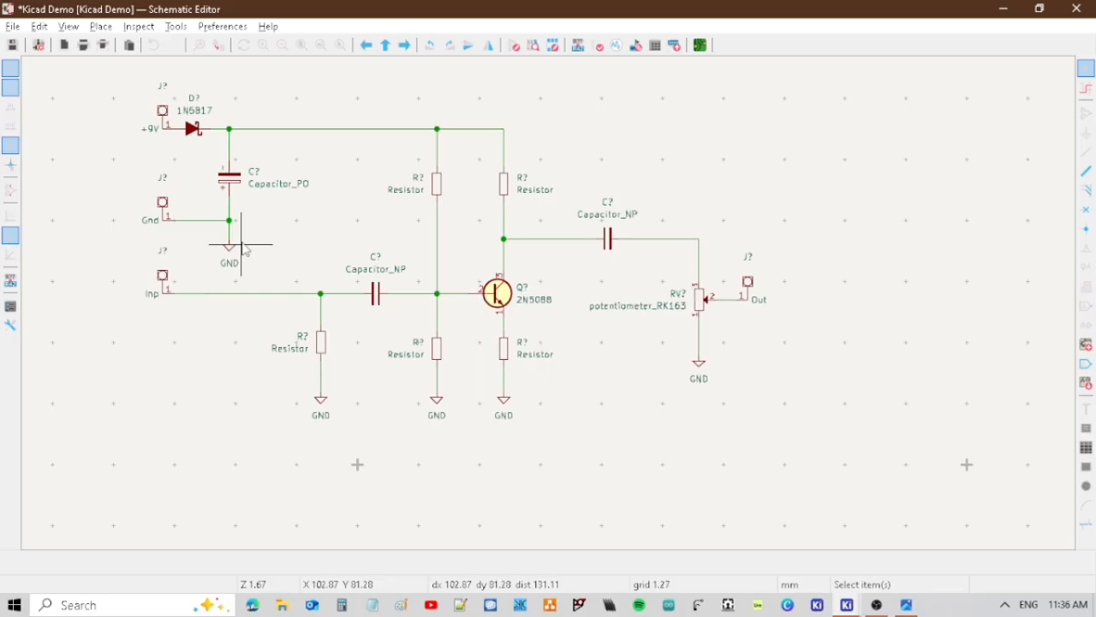
key(alt+Tab)
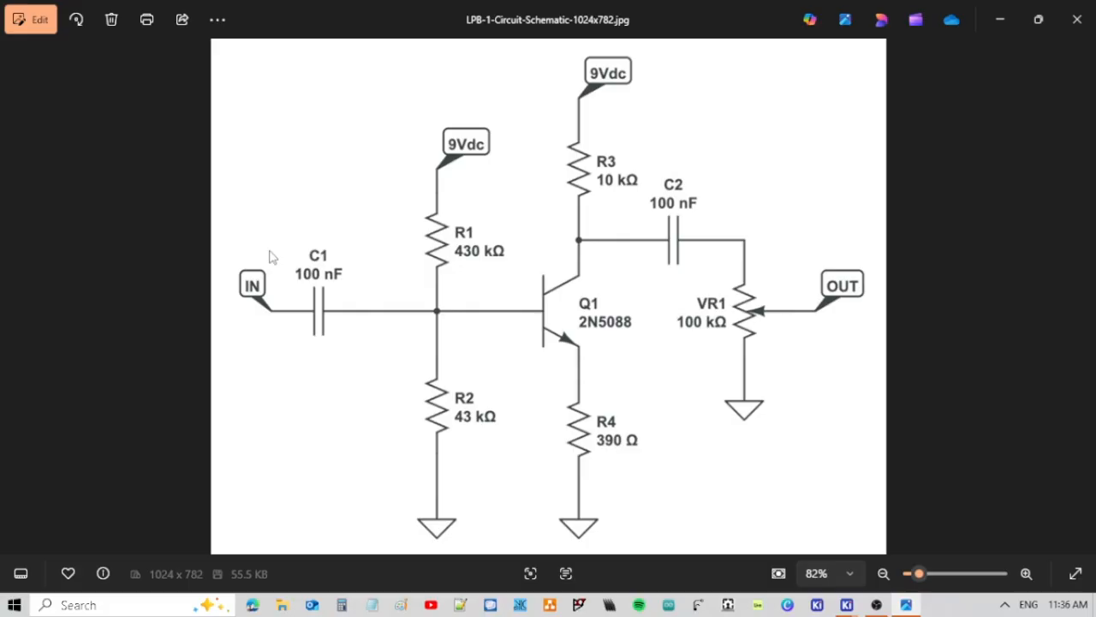
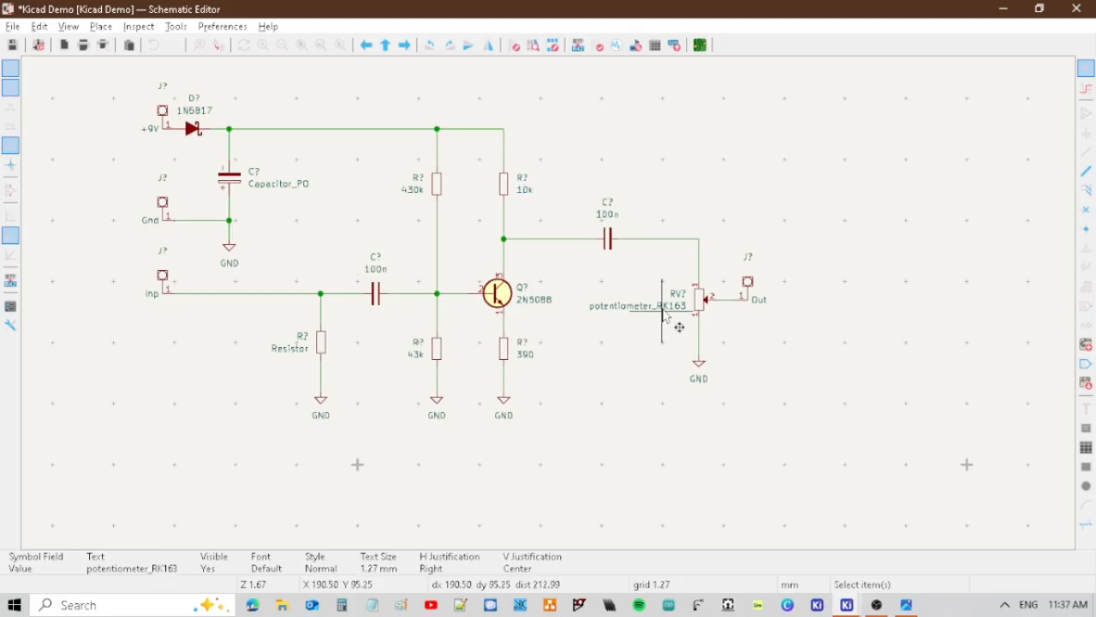
Set the potentiometer's value to A100k and the input pull-down resistor's value to 1M.
double_click(664, 310)
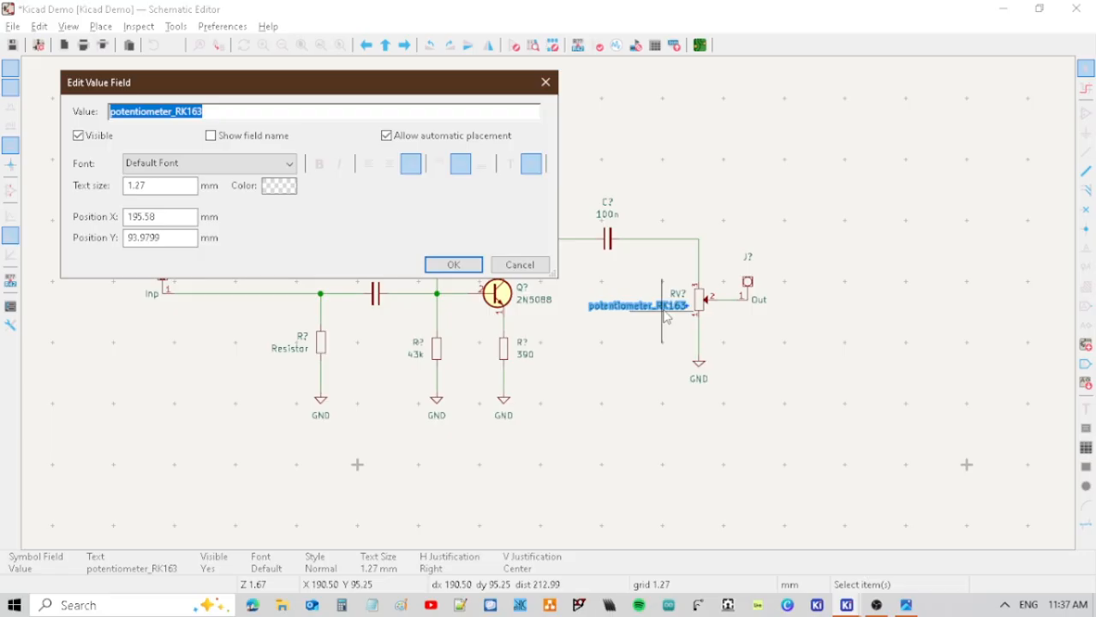
text(A100k)
key(Return)
text(v)
text(1M)
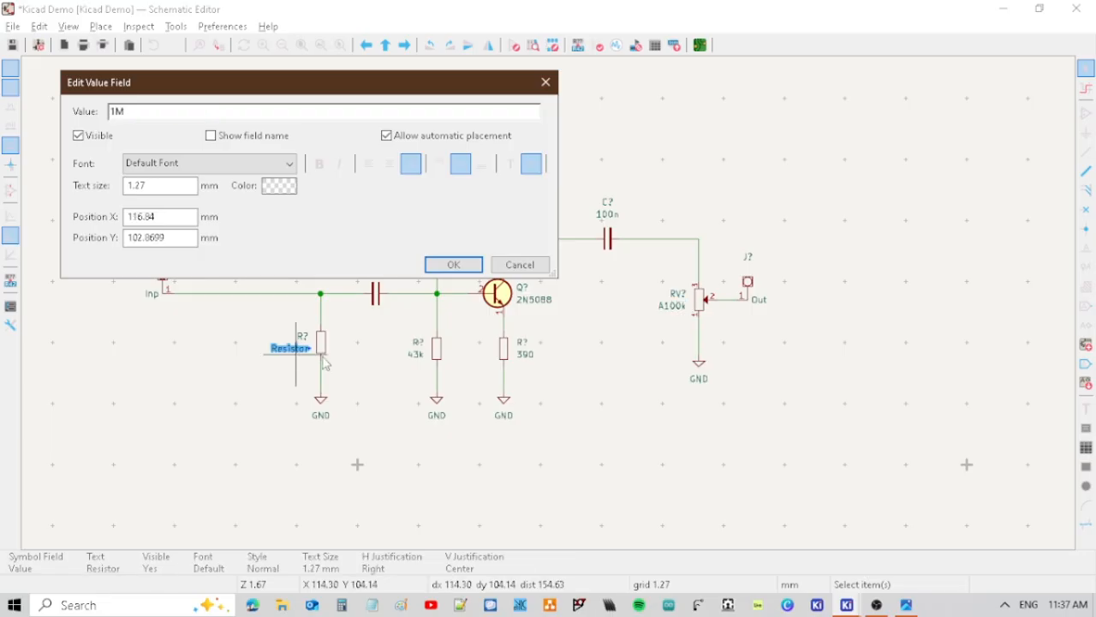
key(Return)
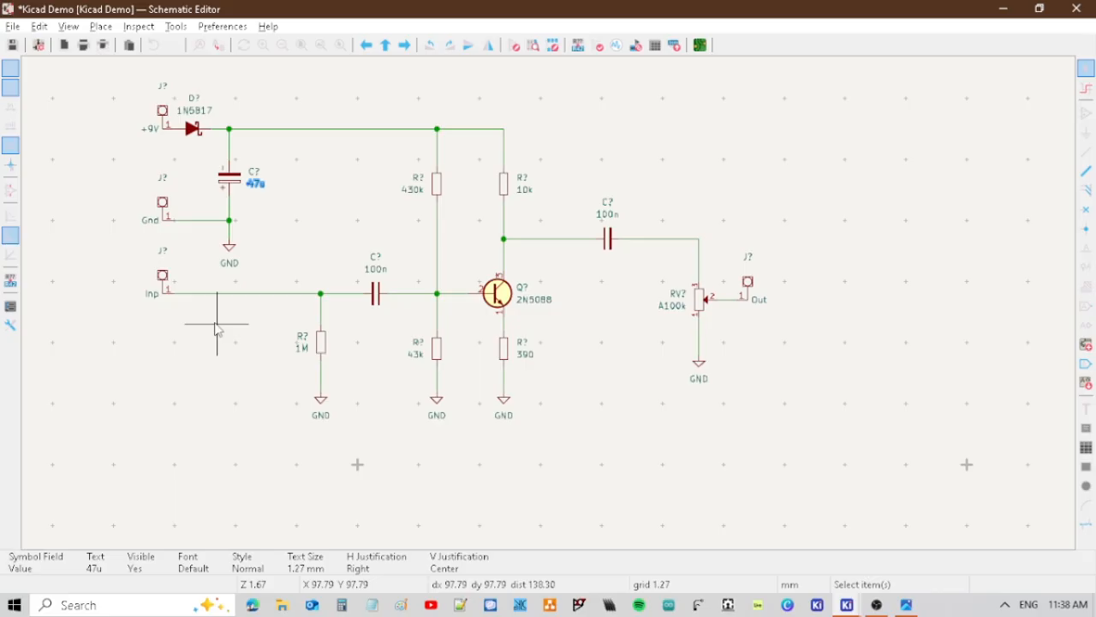
Annotate all symbols in the entire schematic, sorted by X position and keeping existing annotations.
click(216, 325)
middle_drag(449, 295, 543, 310)
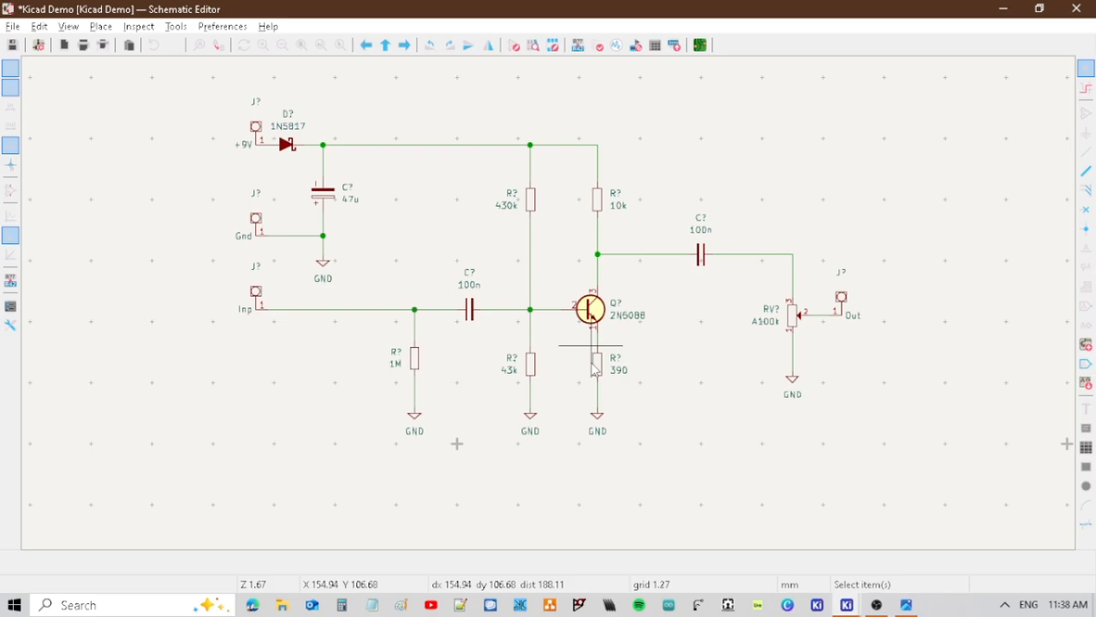
click(700, 45)
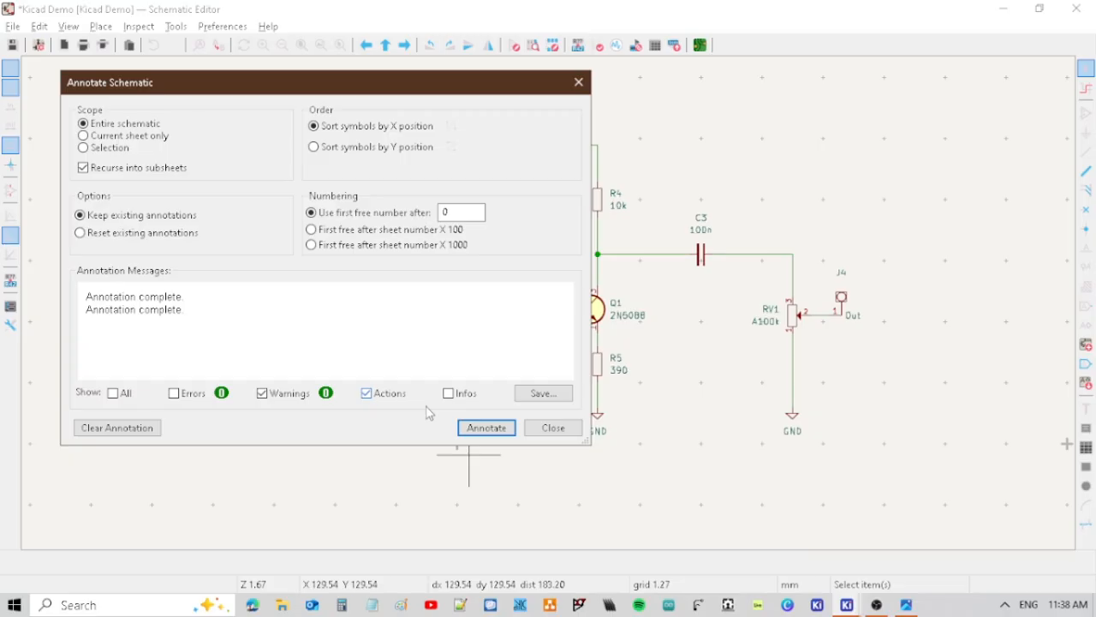
key(Escape)
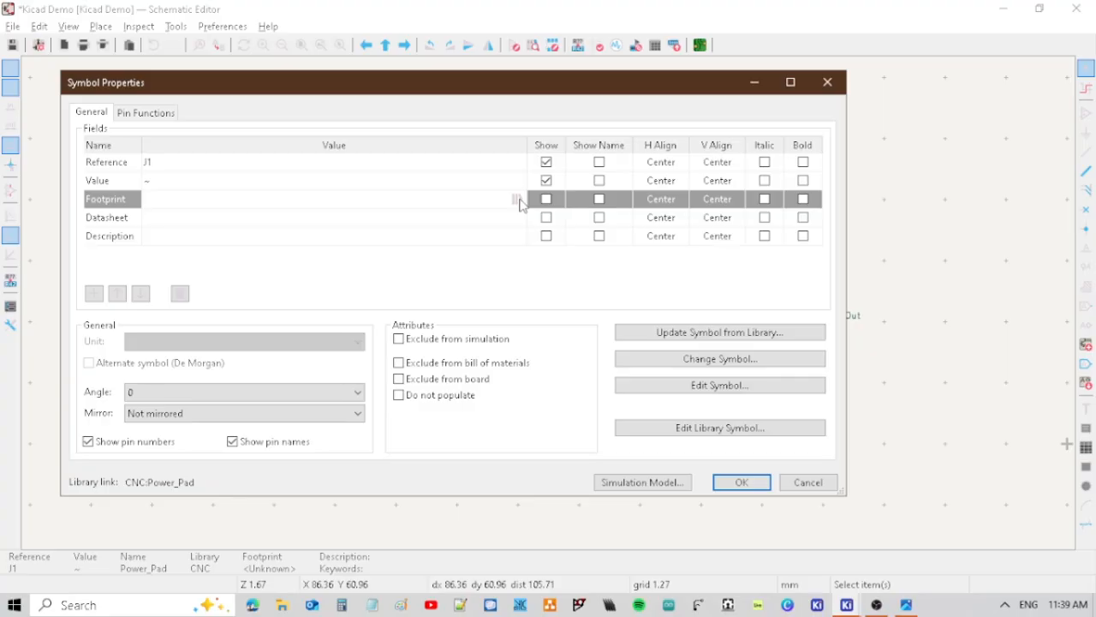
Assign the HSP_CNC:HSP_CNC_Wire_Pad footprint to the +9V pad J1 and copy the footprint name.
click(517, 201)
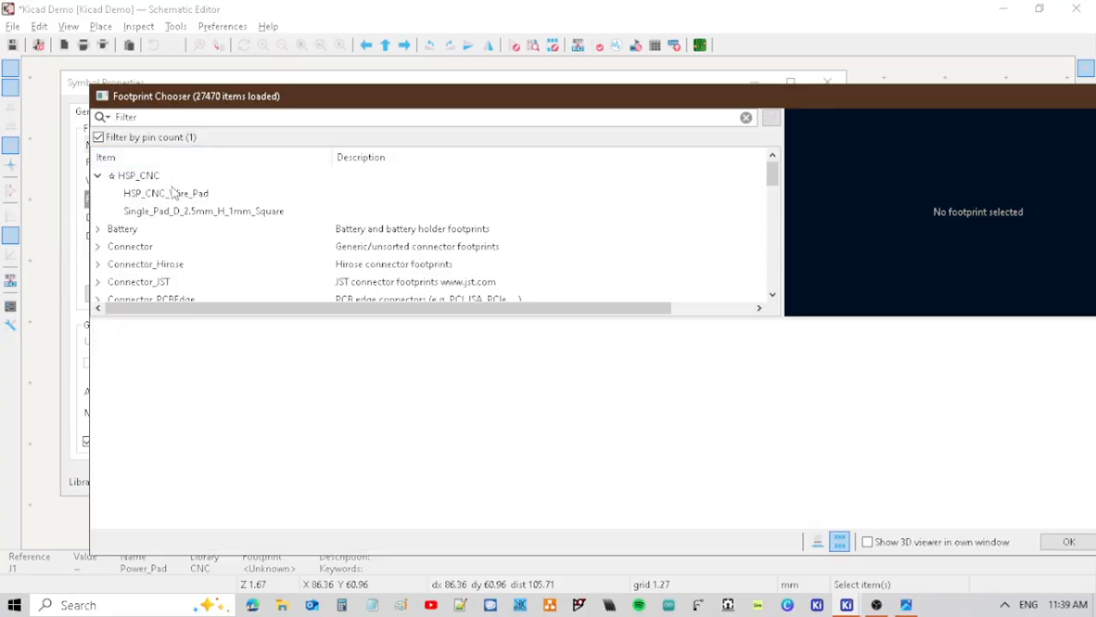
click(174, 192)
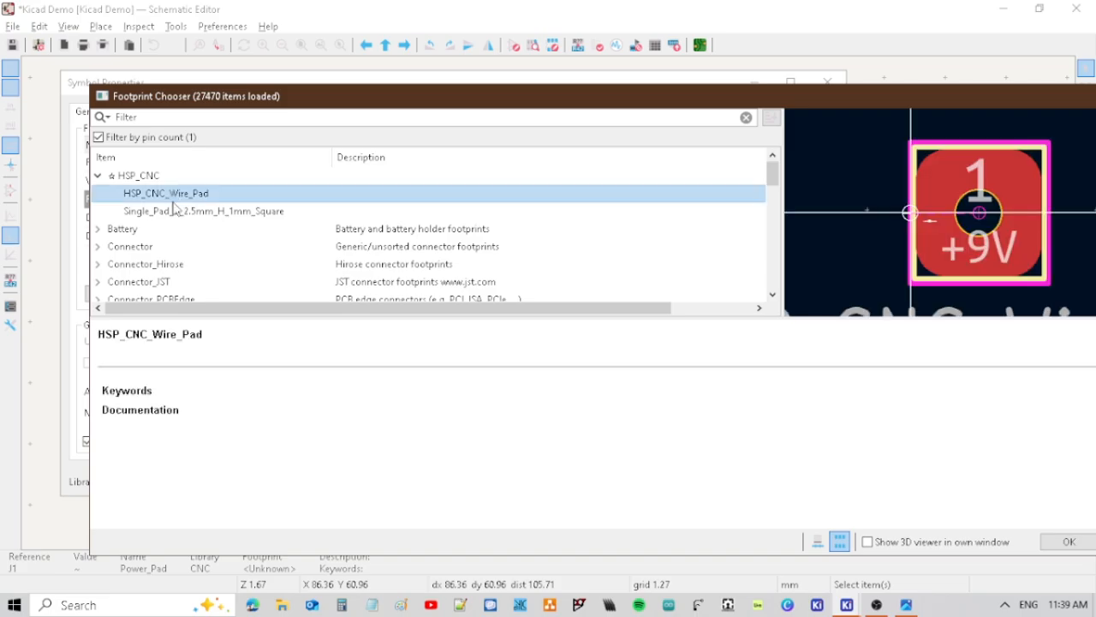
drag(969, 85, 965, 94)
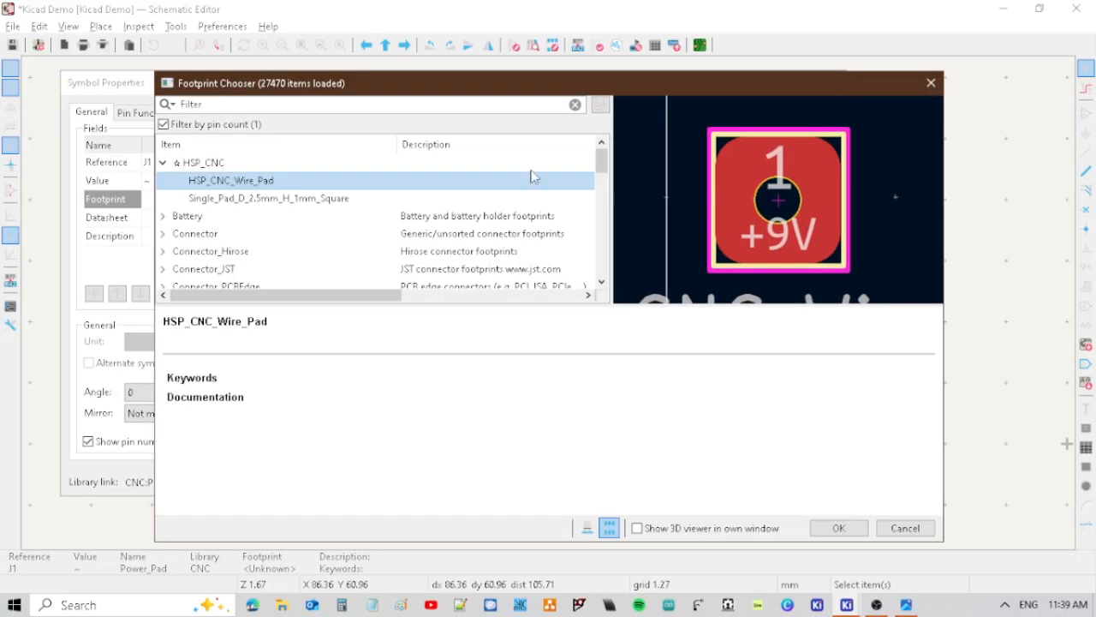
click(829, 529)
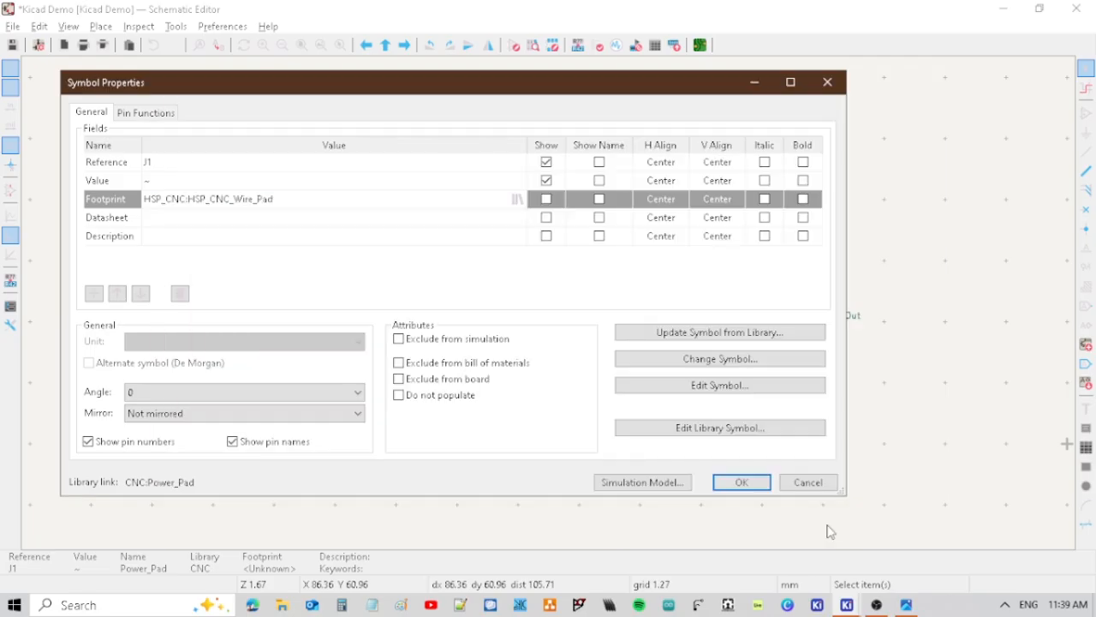
click(281, 200)
key(ctrl+c)
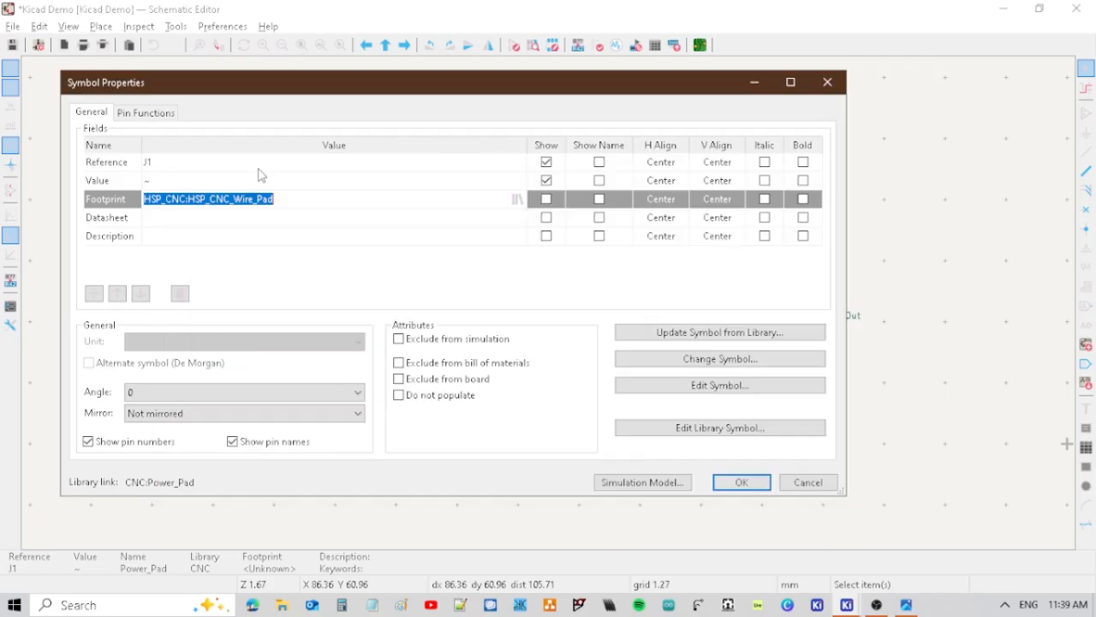
key(Return)
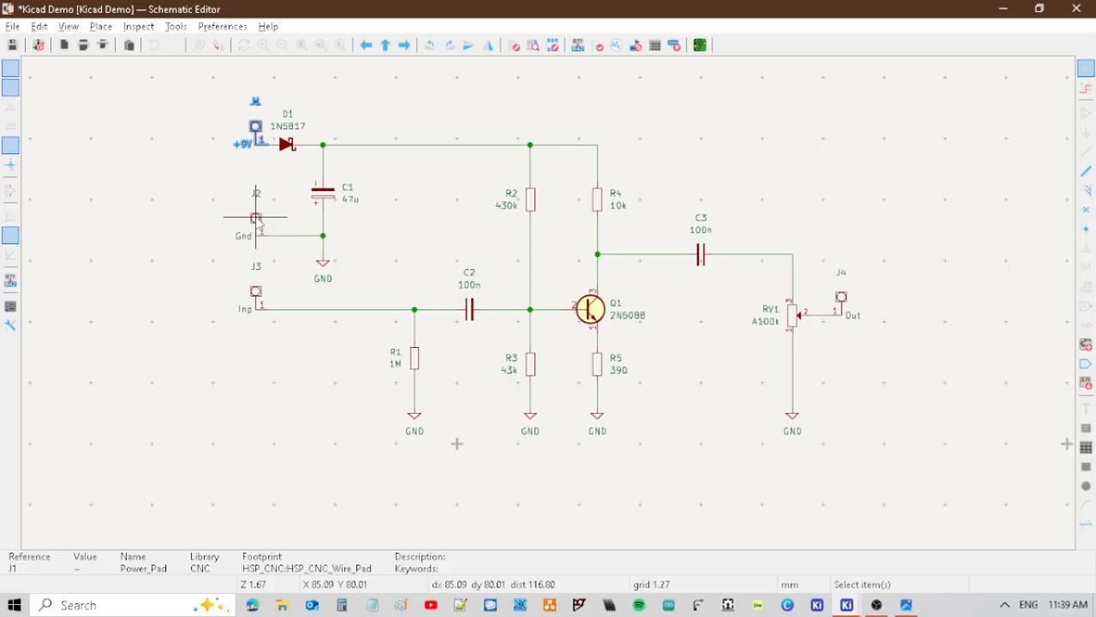
Assign the copied HSP_CNC:HSP_CNC_Wire_Pad footprint to the ground pad J2 and the input pad J3.
double_click(256, 220)
click(219, 197)
key(ctrl+v)
click(742, 482)
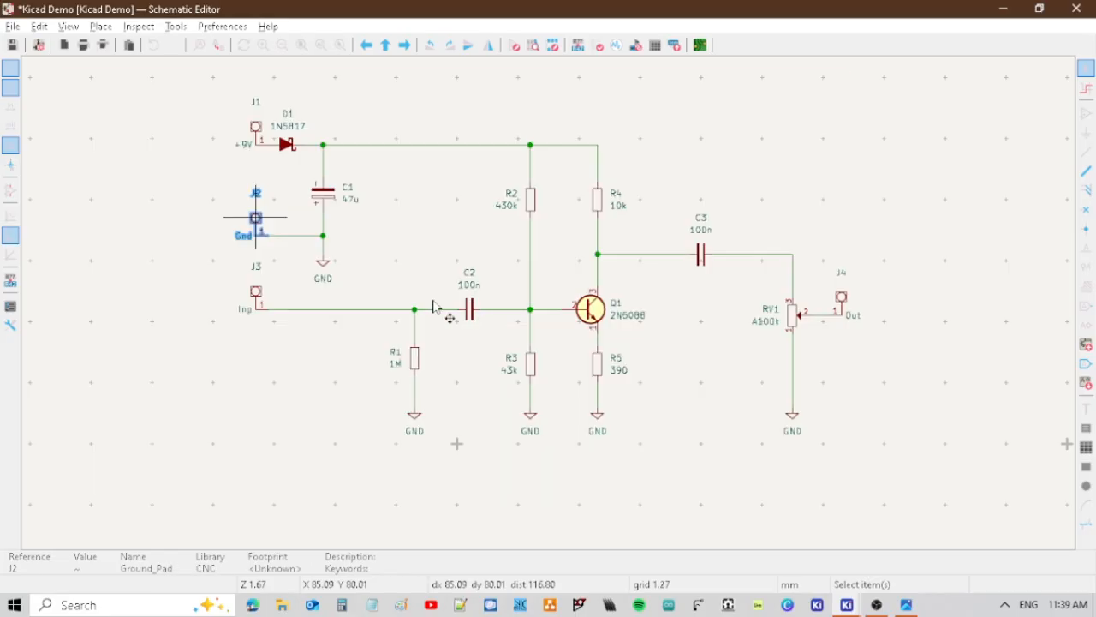
double_click(257, 294)
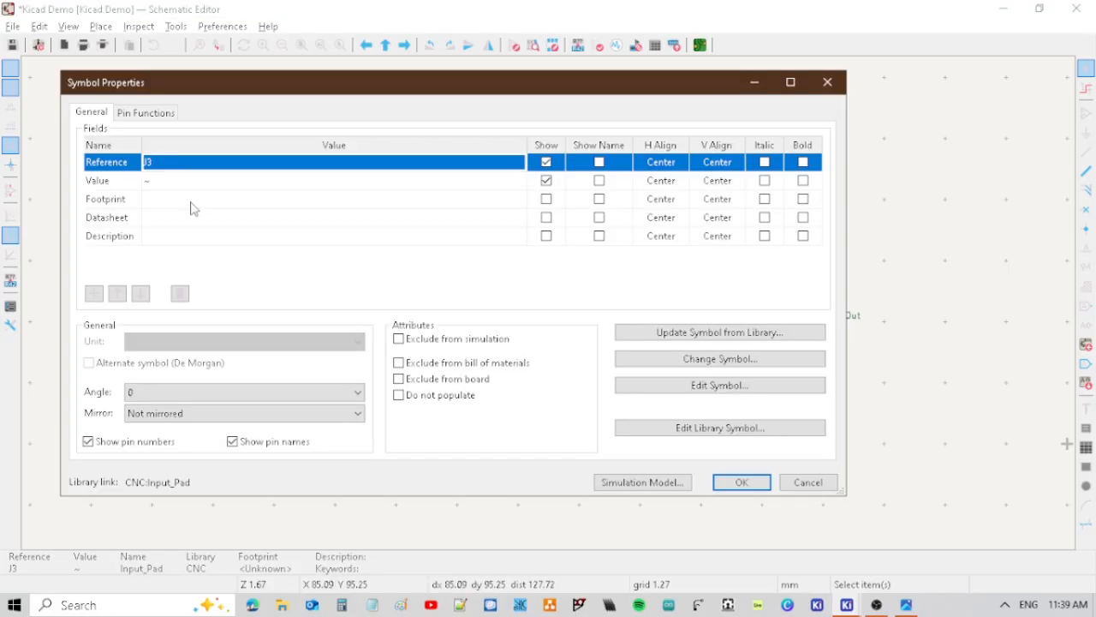
click(192, 200)
key(ctrl+v)
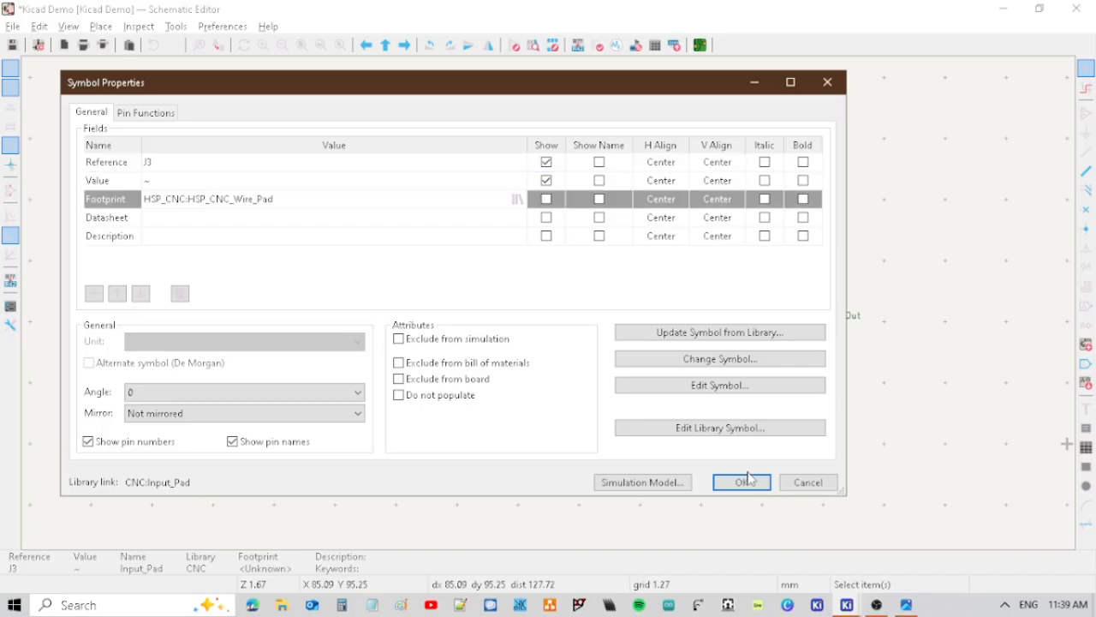
click(743, 481)
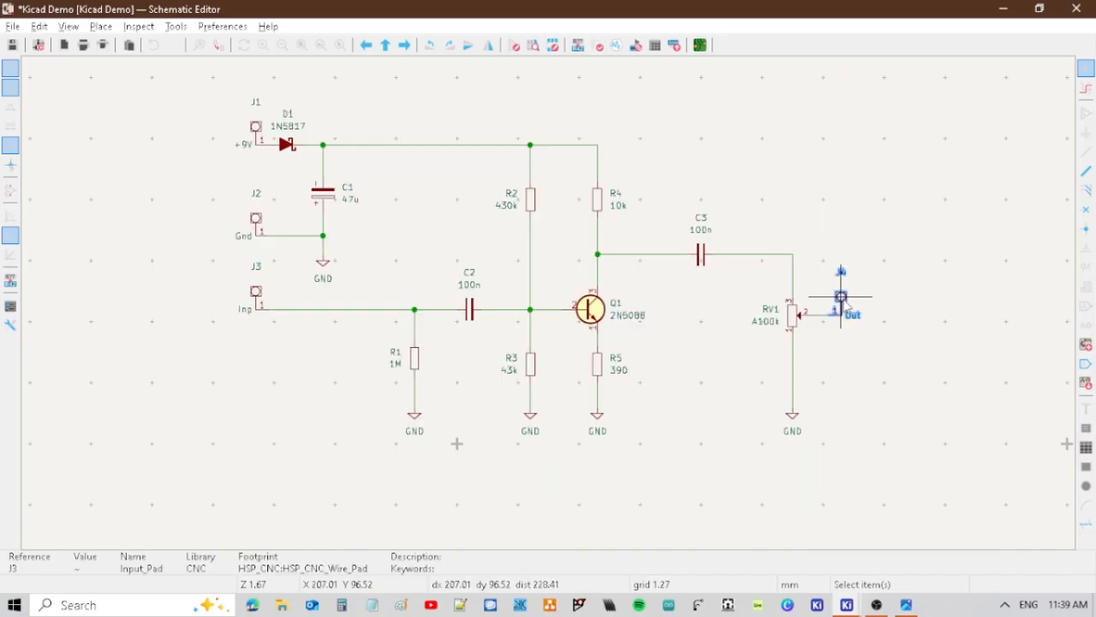
Assign the HSP_CNC:HSP_CNC_Wire_Pad footprint to the output pad J4 and save the schematic.
double_click(841, 297)
click(235, 202)
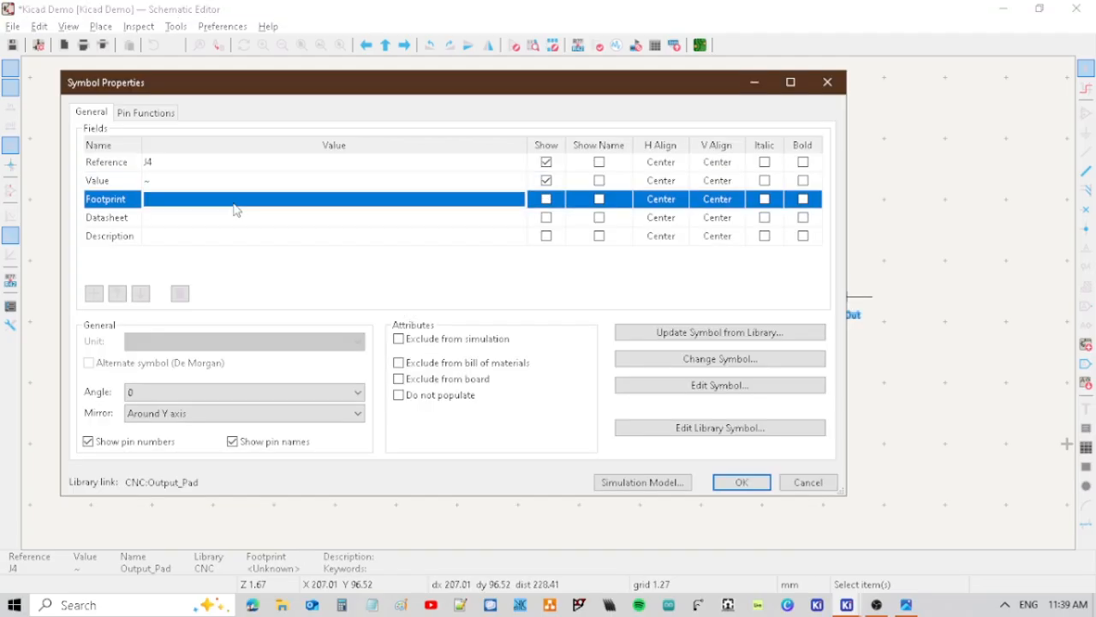
key(ctrl+v)
click(743, 482)
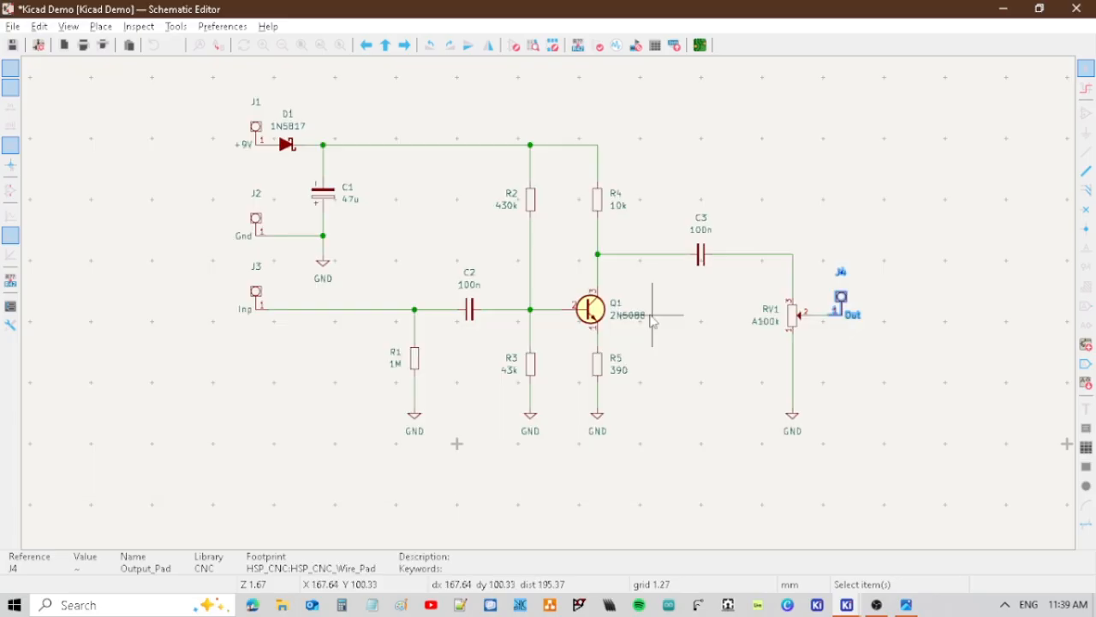
key(ctrl+s)
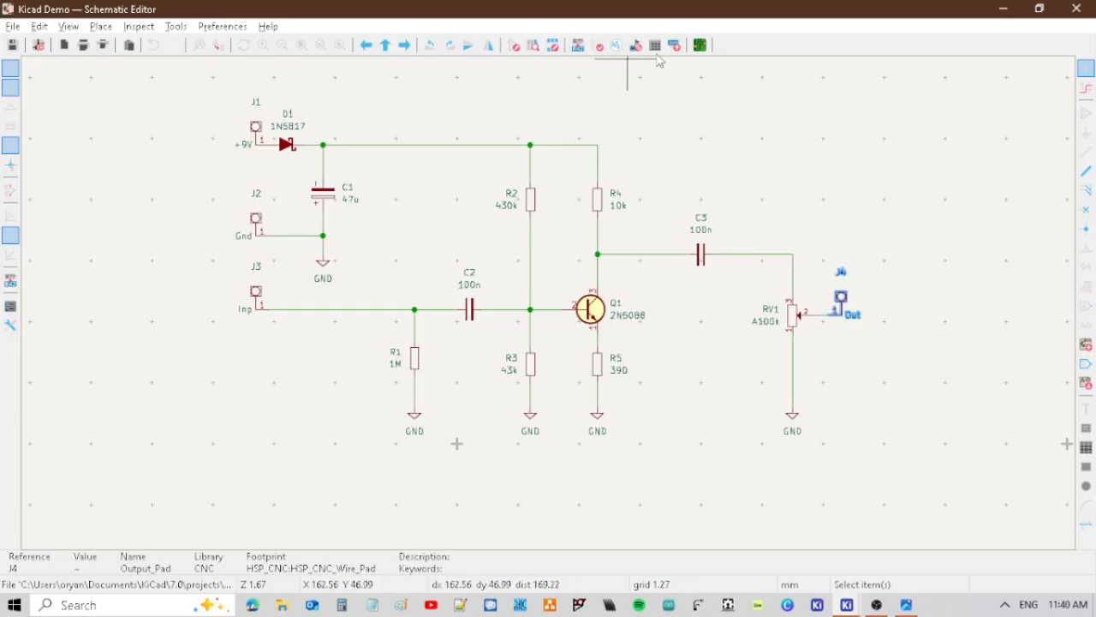
Switch to the PCB Editor and open the Update PCB from Schematic options.
click(699, 45)
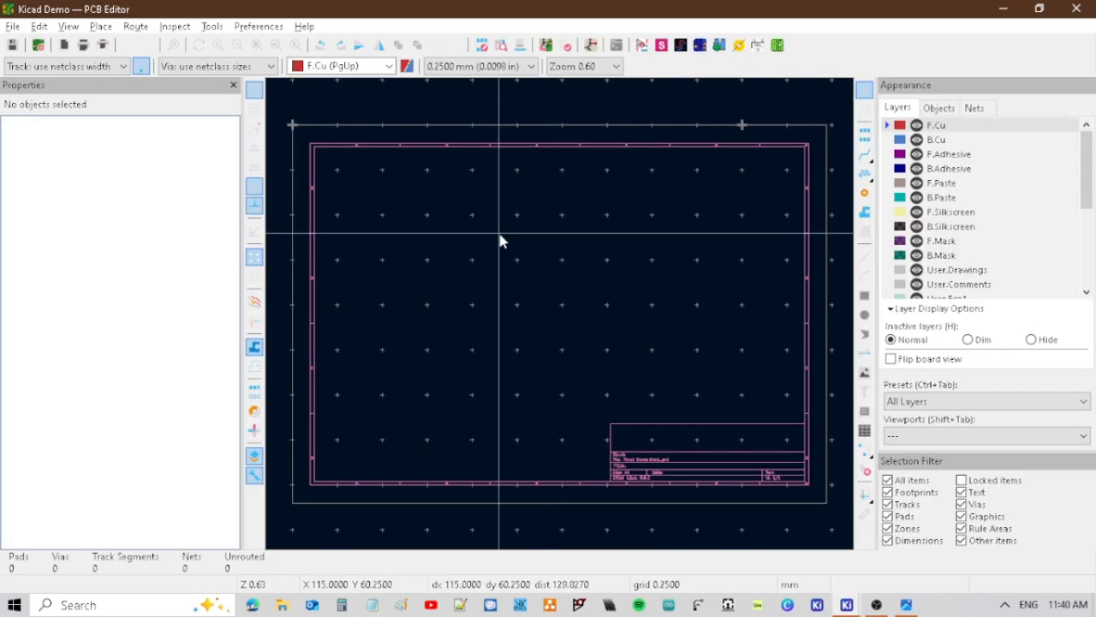
click(545, 46)
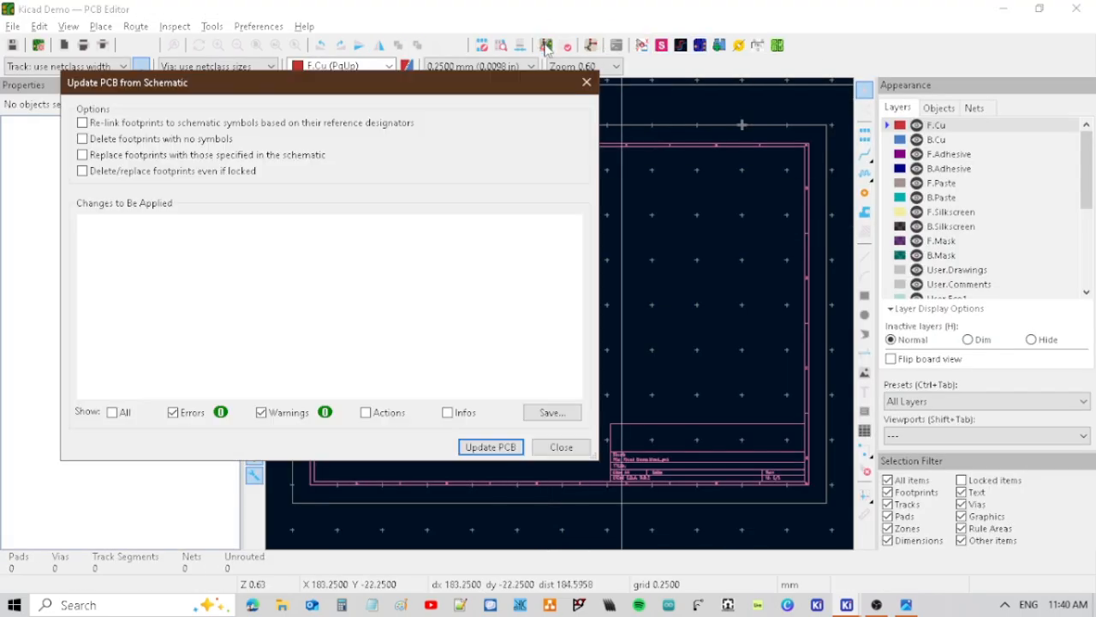
click(82, 122)
click(82, 138)
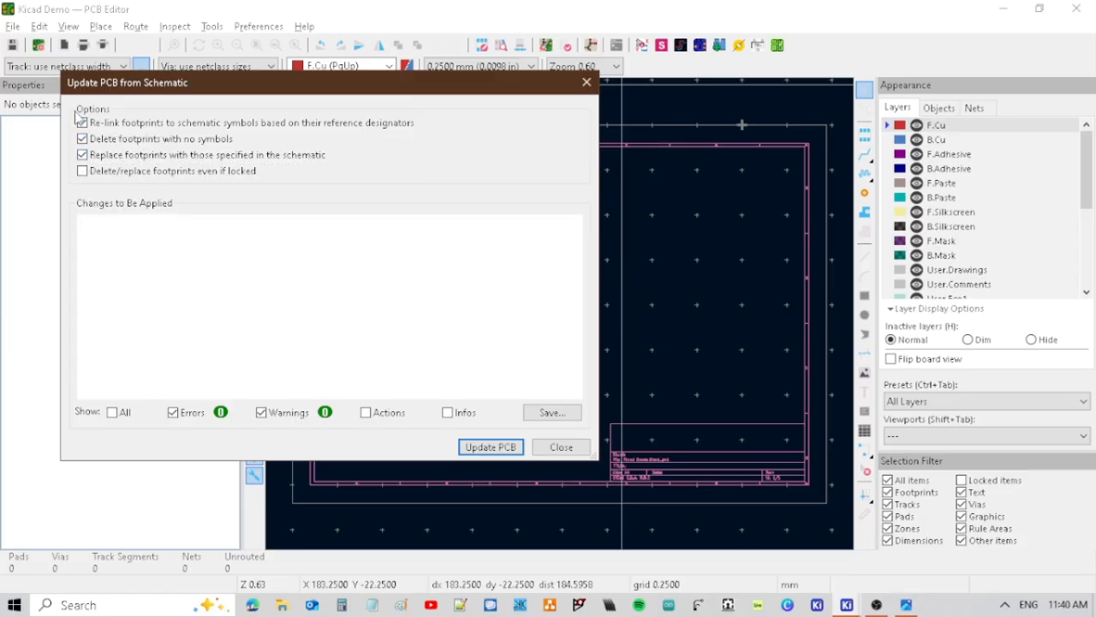
click(83, 122)
click(82, 138)
click(82, 155)
Update the PCB from the schematic with all options off and place the imported footprints on the board sheet.
click(481, 450)
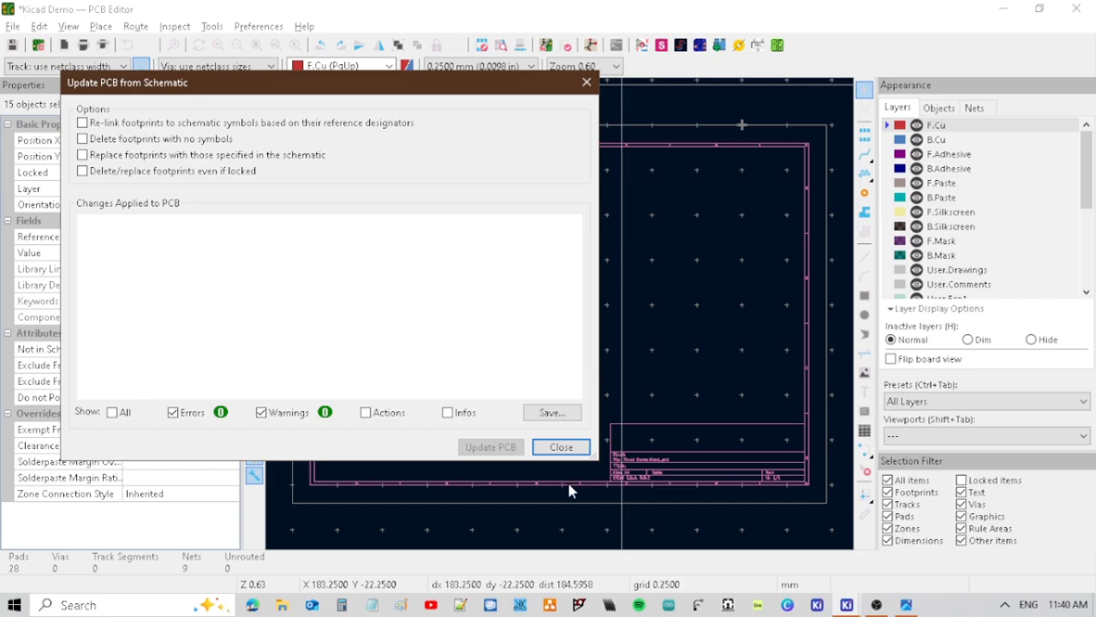
click(561, 448)
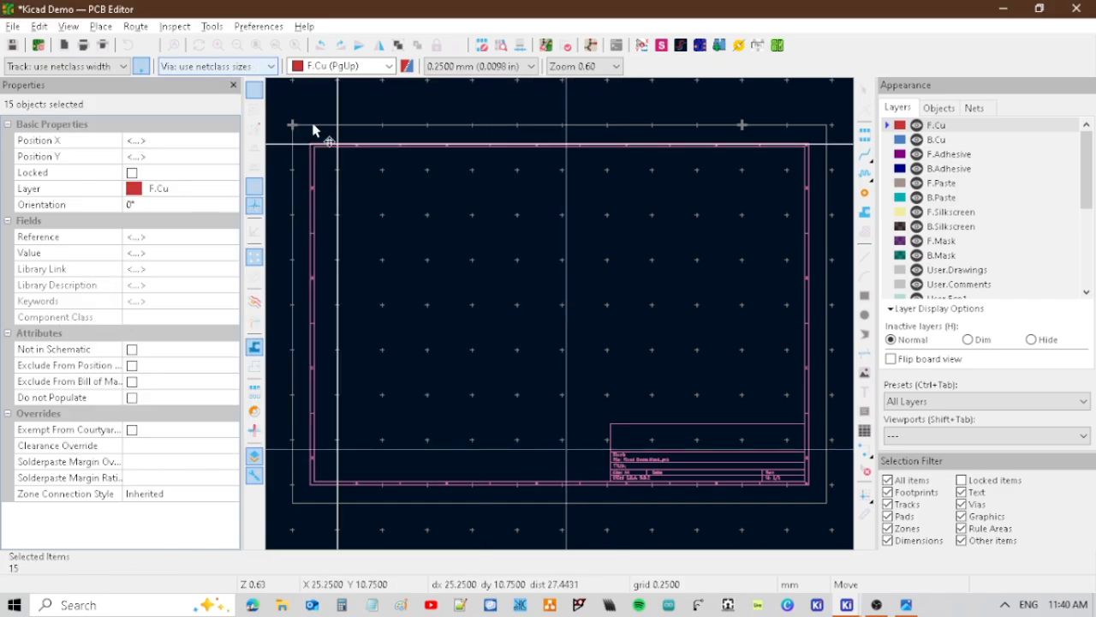
click(724, 537)
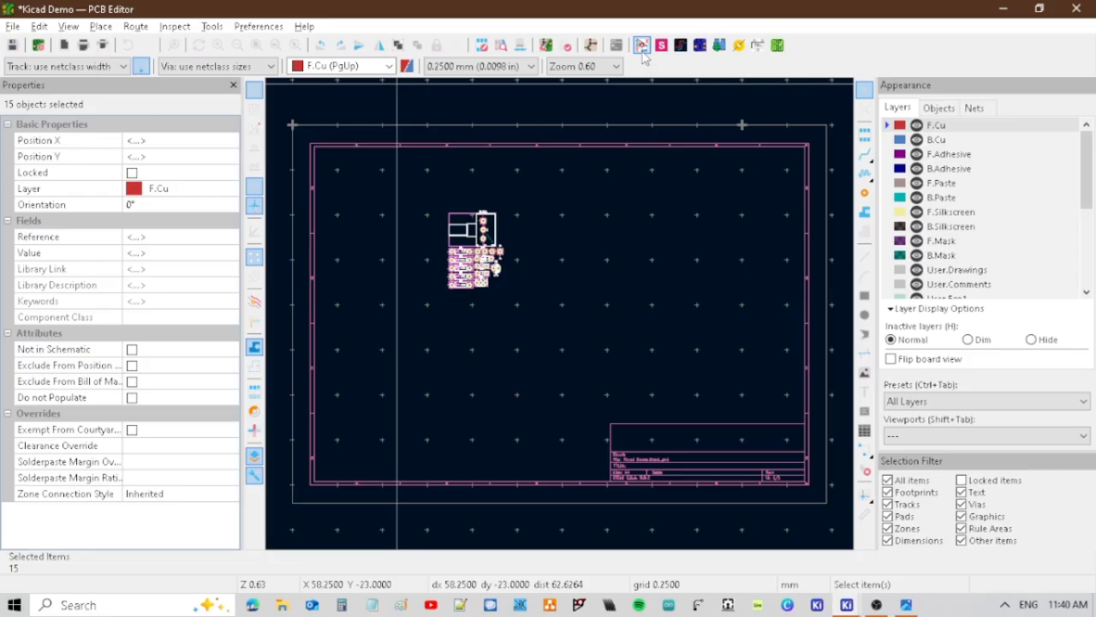
Try to arrange the footprints automatically to match their schematic positions, and undo that arrangement.
click(641, 46)
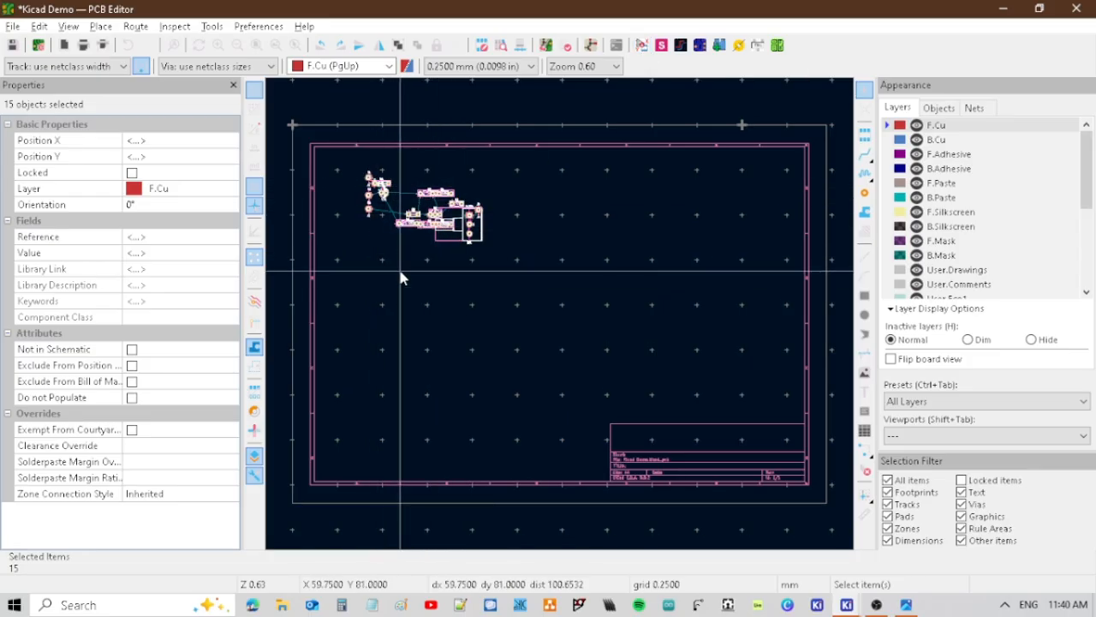
scroll(542, 291, up, 5)
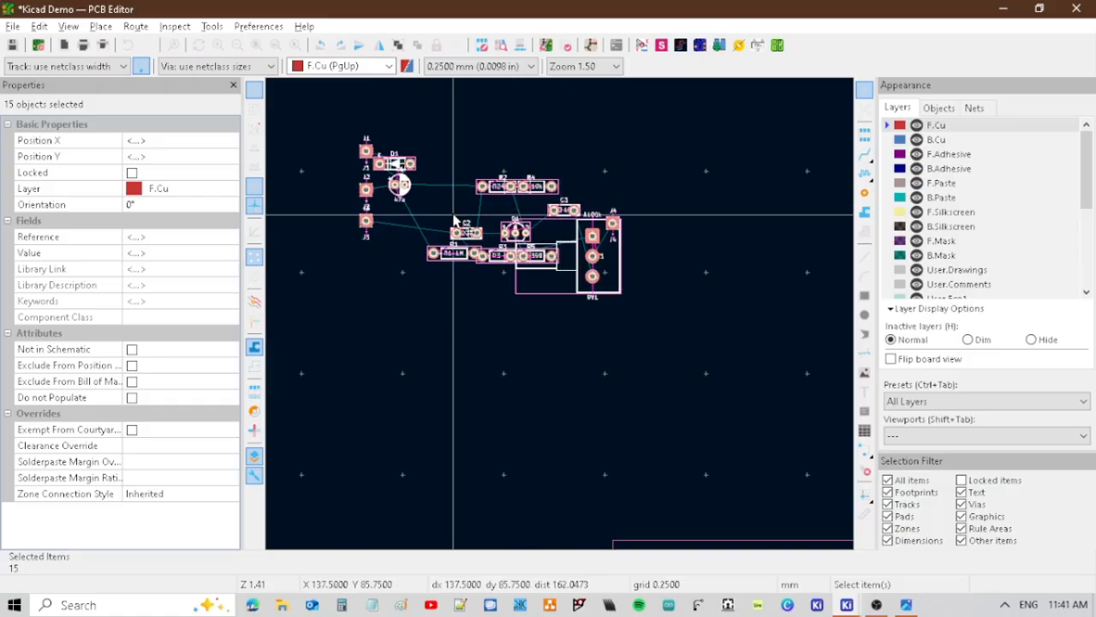
drag(454, 230, 453, 214)
middle_drag(403, 292, 769, 512)
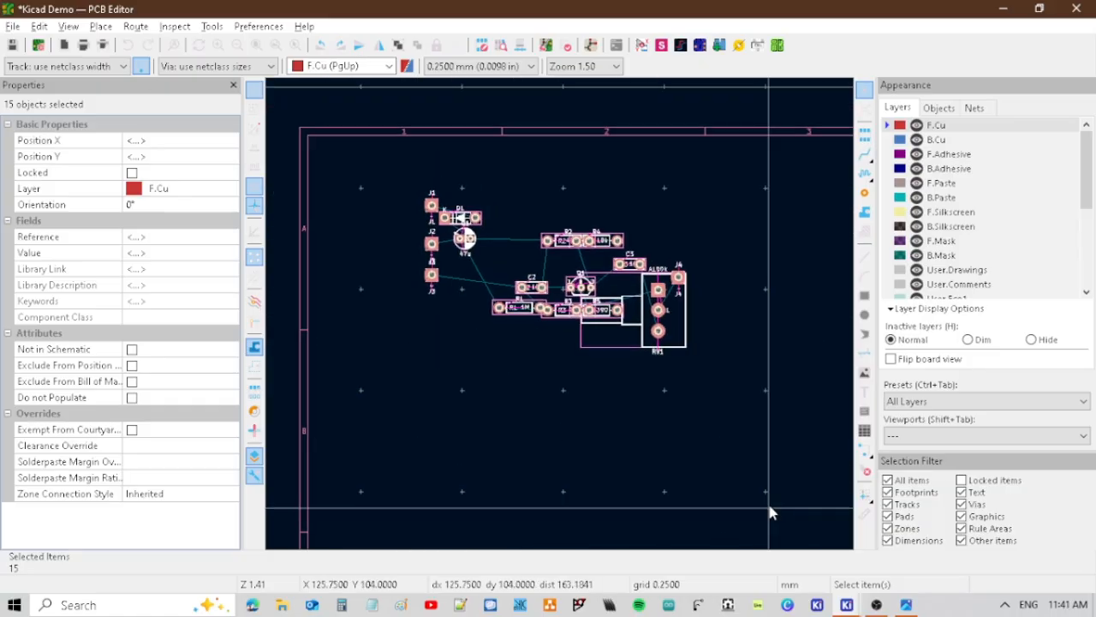
key(ctrl+z)
scroll(568, 292, down, 3)
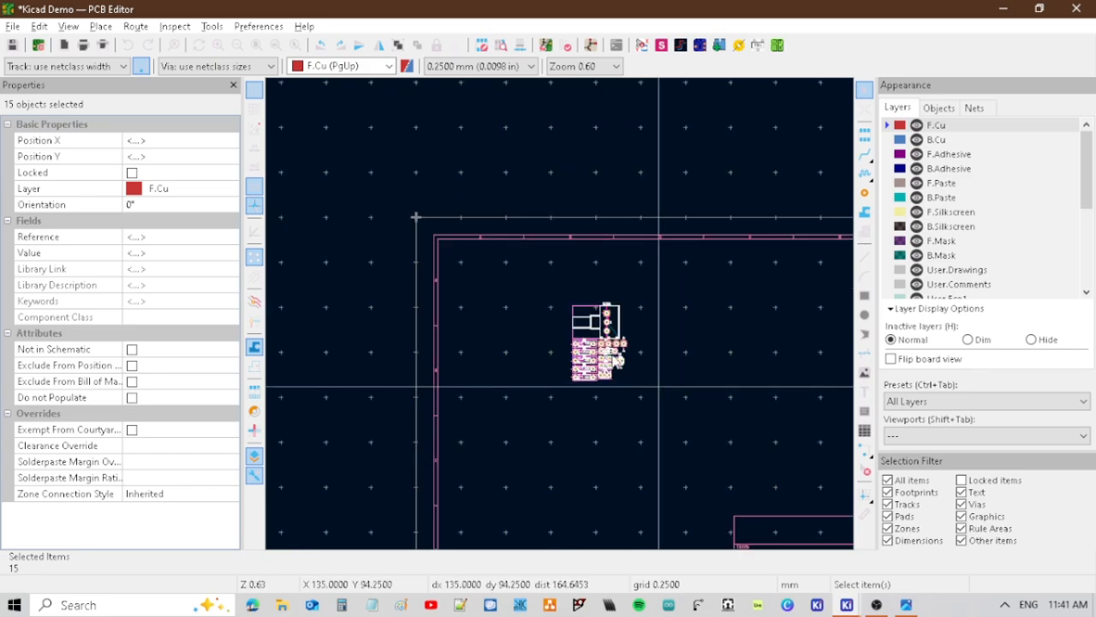
middle_drag(658, 386, 563, 290)
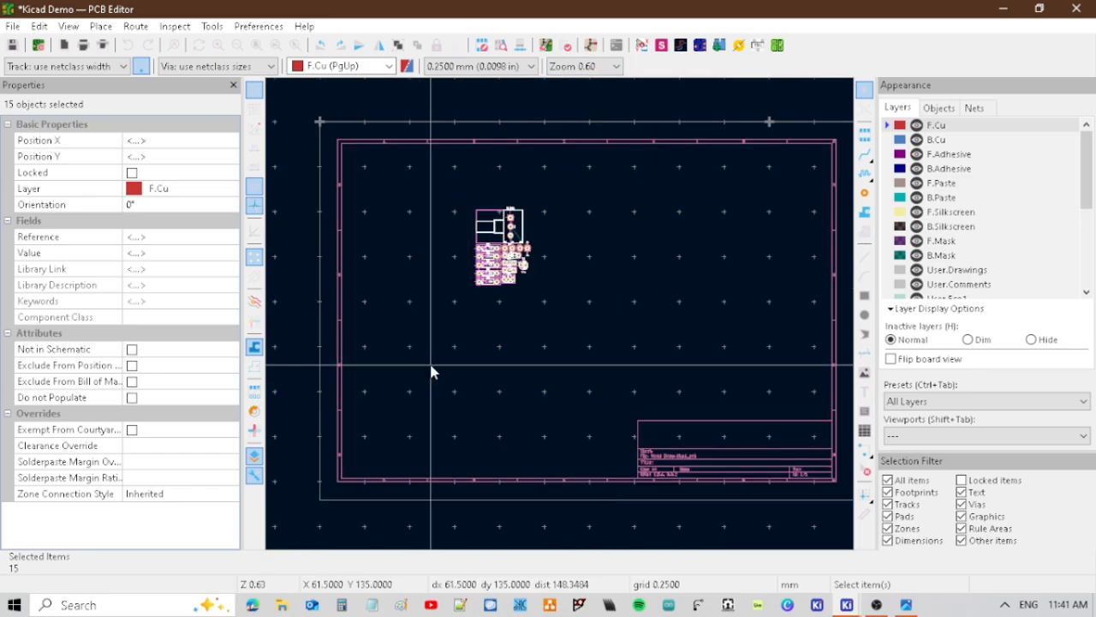
Select J1, J2, D1 and C1 in the Schematic Editor and move their footprints away from the pile in the PCB Editor.
key(alt+Tab)
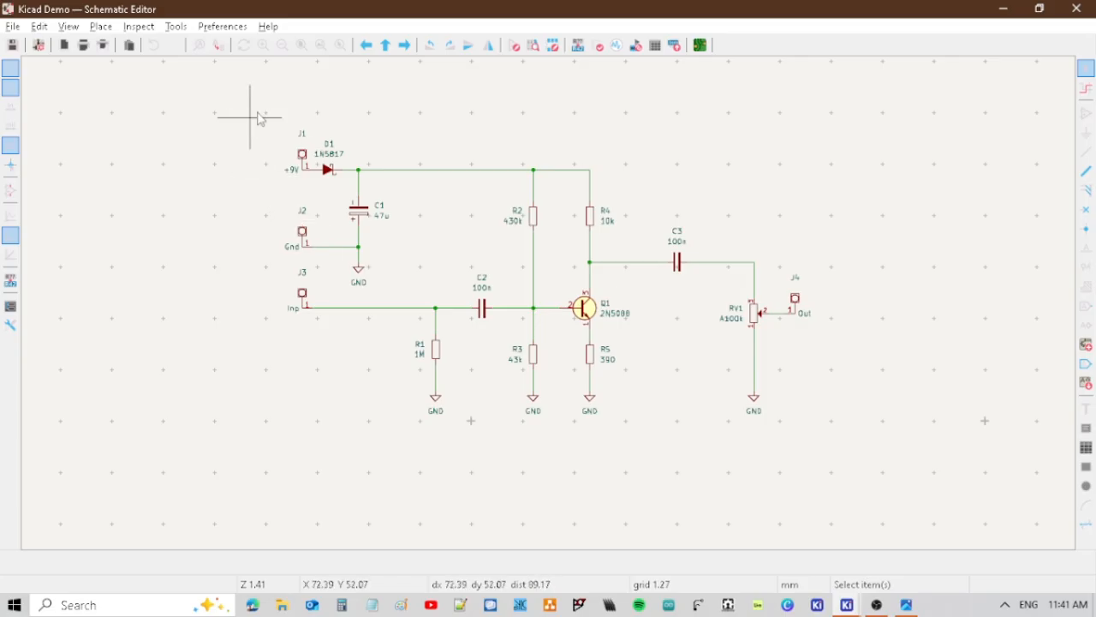
drag(258, 112, 430, 293)
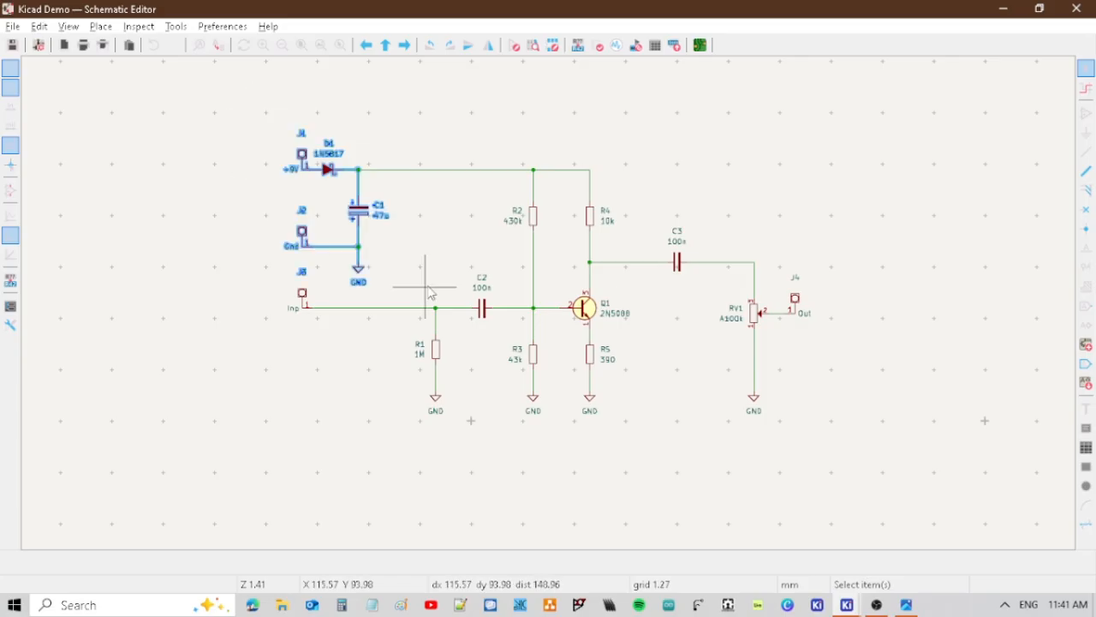
key(alt+Tab)
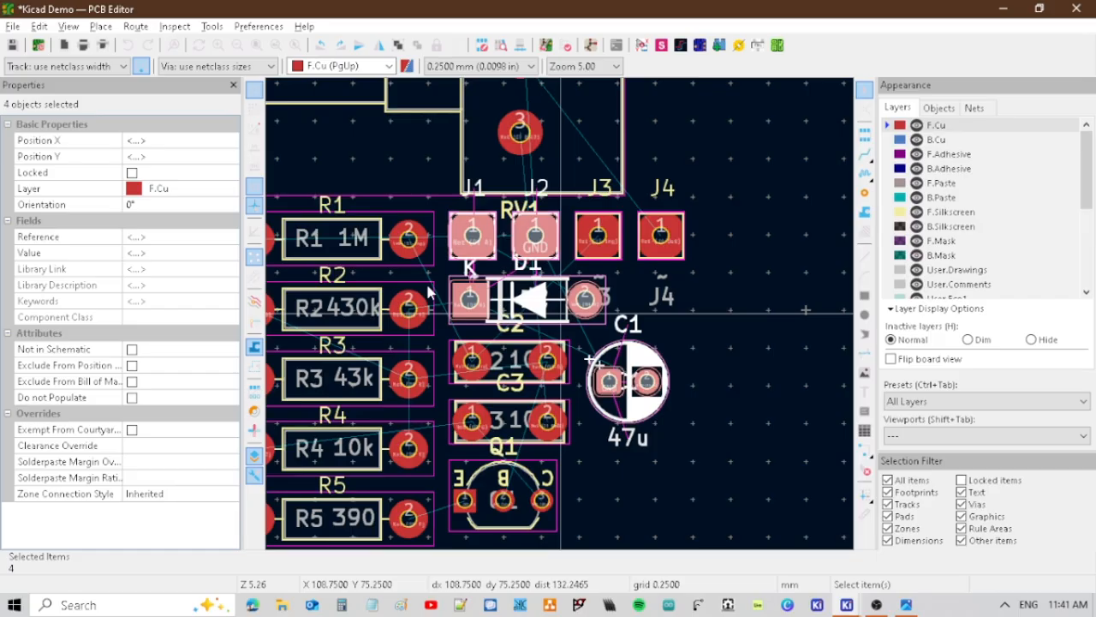
scroll(610, 330, down, 3)
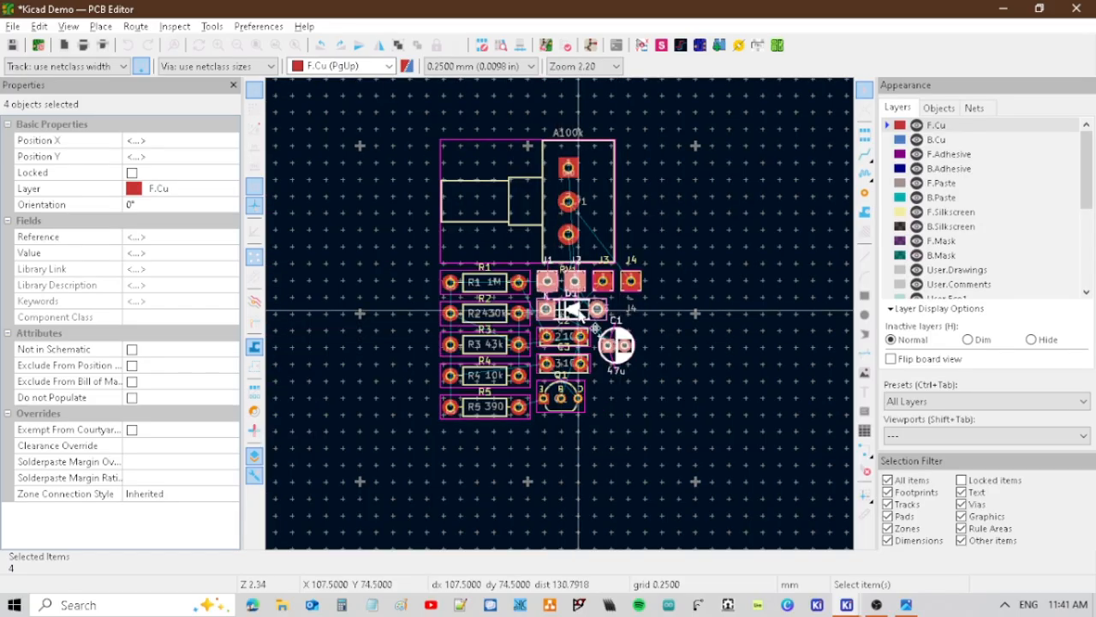
key(m)
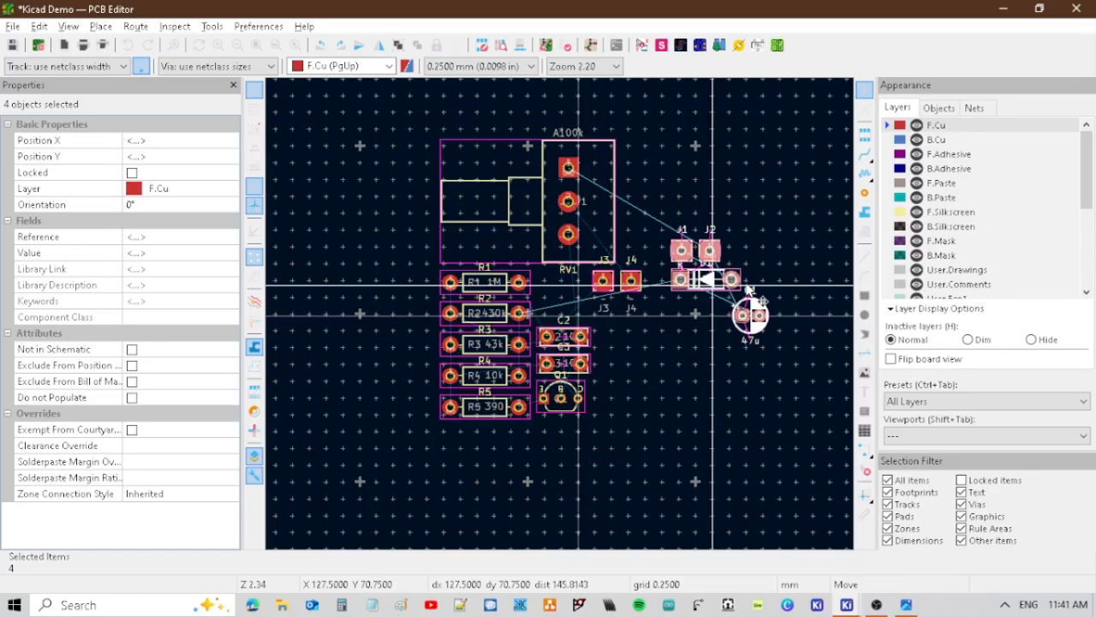
click(749, 272)
scroll(762, 338, down, 3)
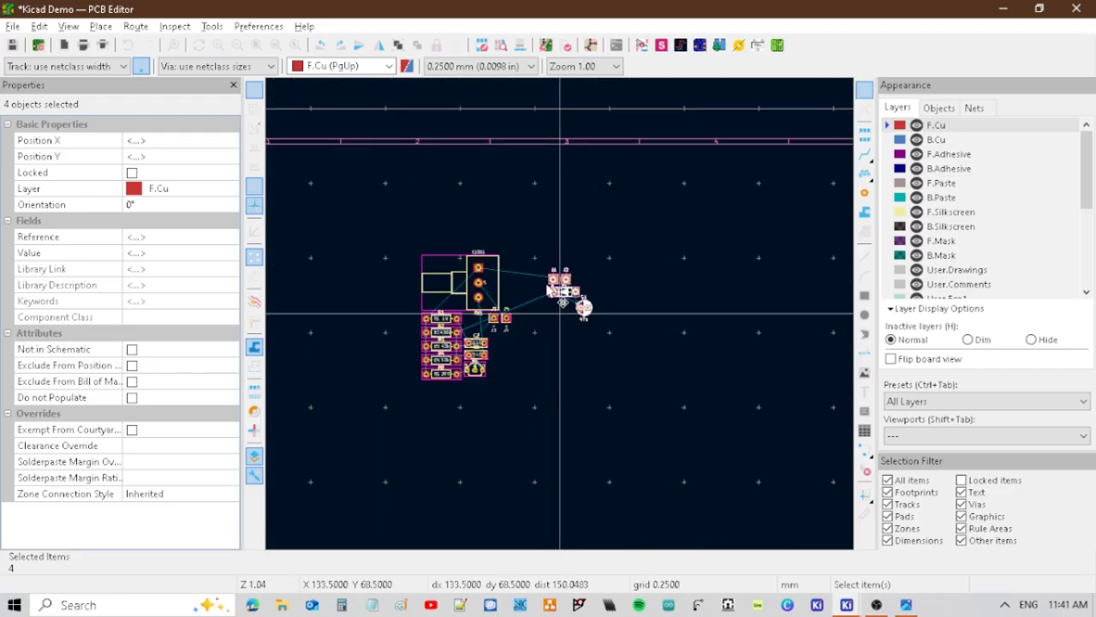
key(m)
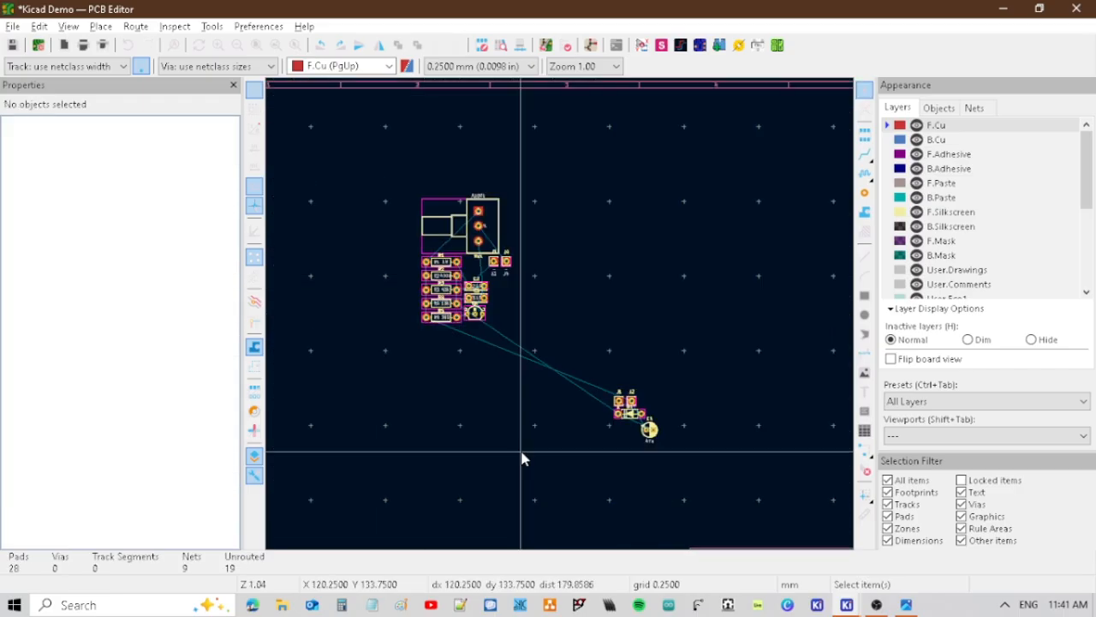
Select R2 and R4 in the Schematic Editor and move their footprints in the PCB Editor to the empty area above the power-input group.
key(alt+Tab)
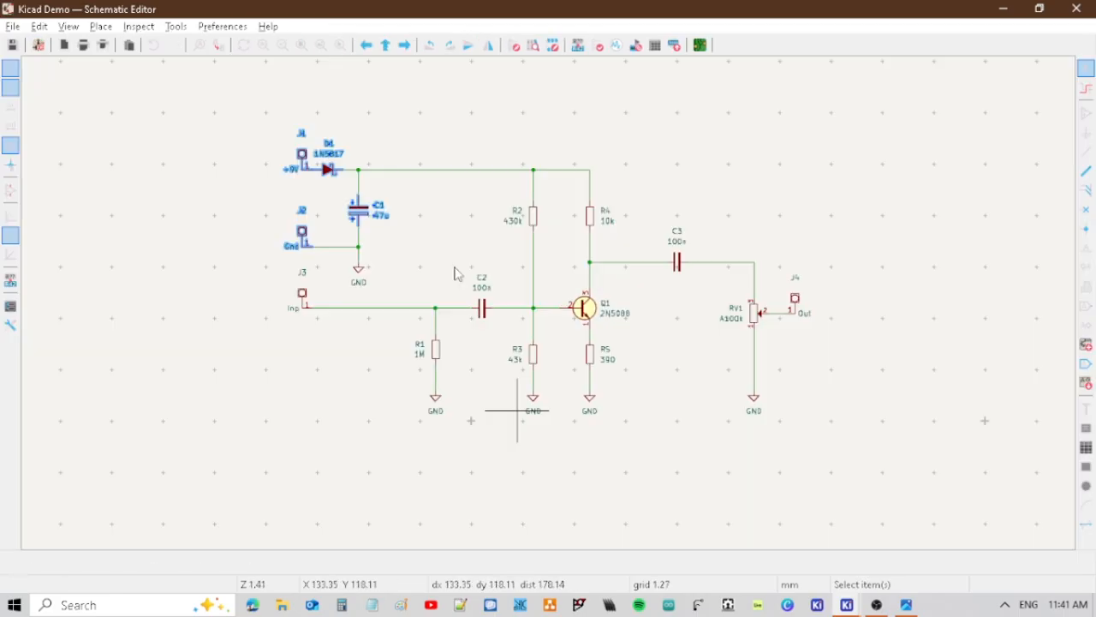
click(472, 195)
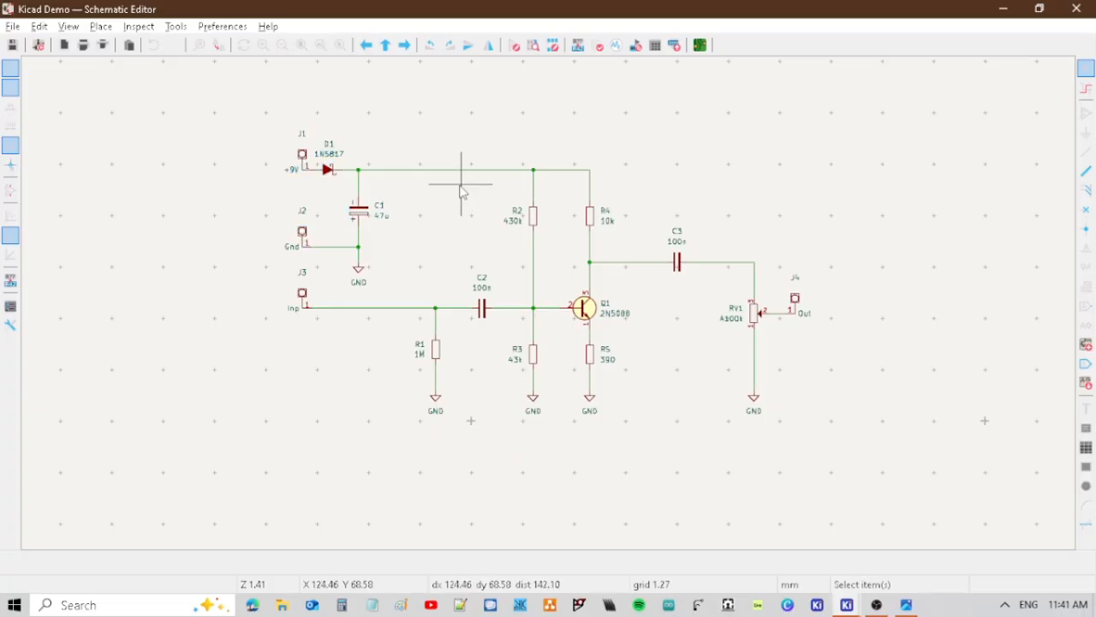
drag(459, 186, 645, 246)
key(alt+Tab)
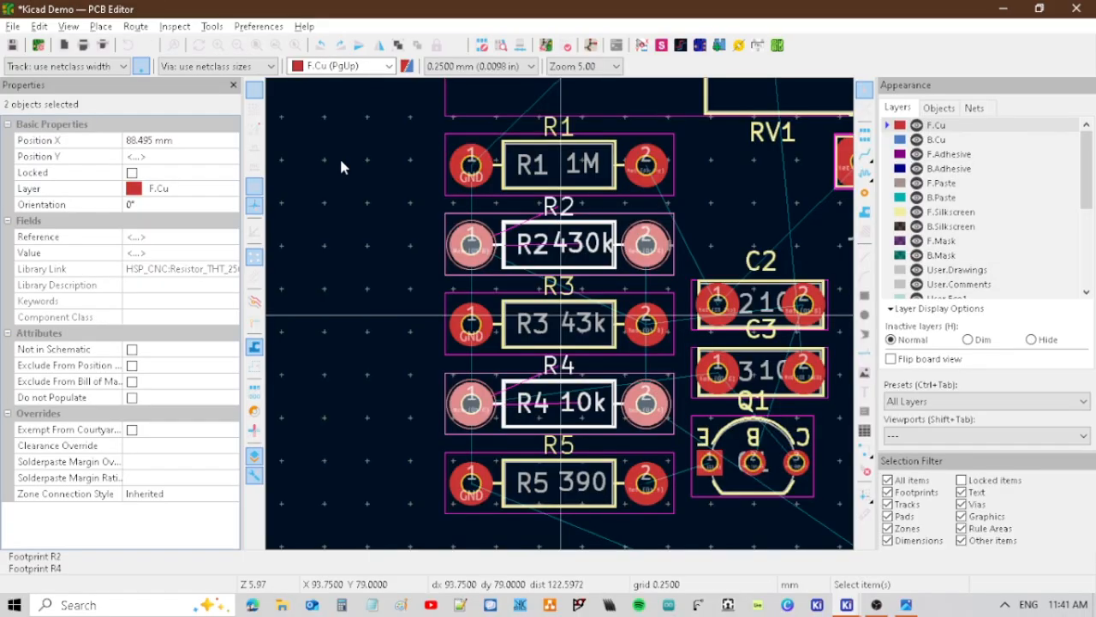
key(m)
scroll(408, 160, down, 3)
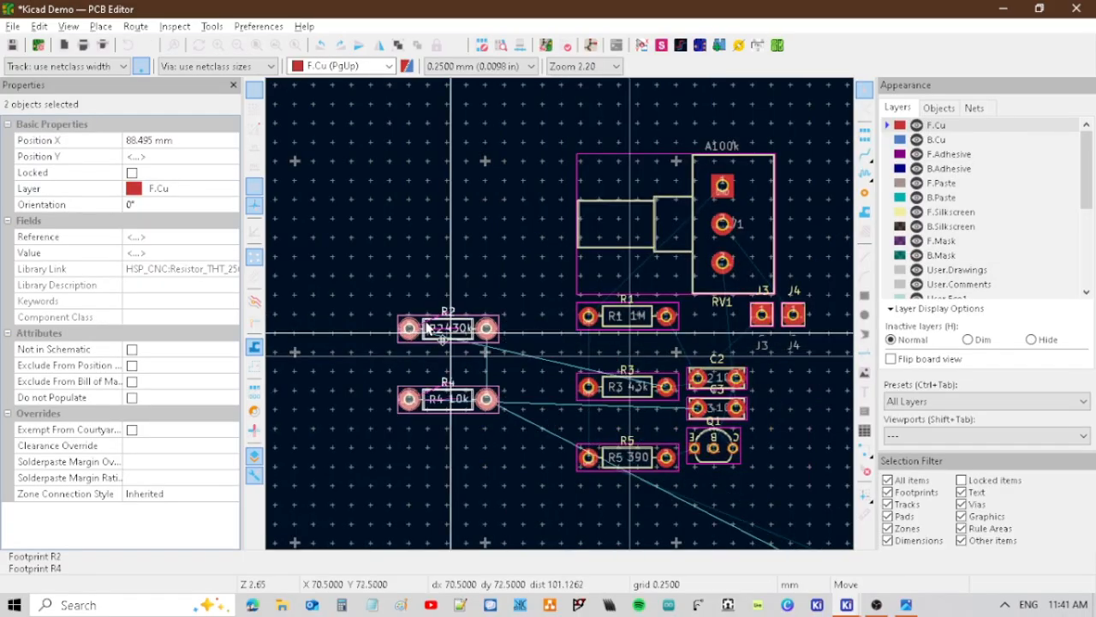
click(429, 319)
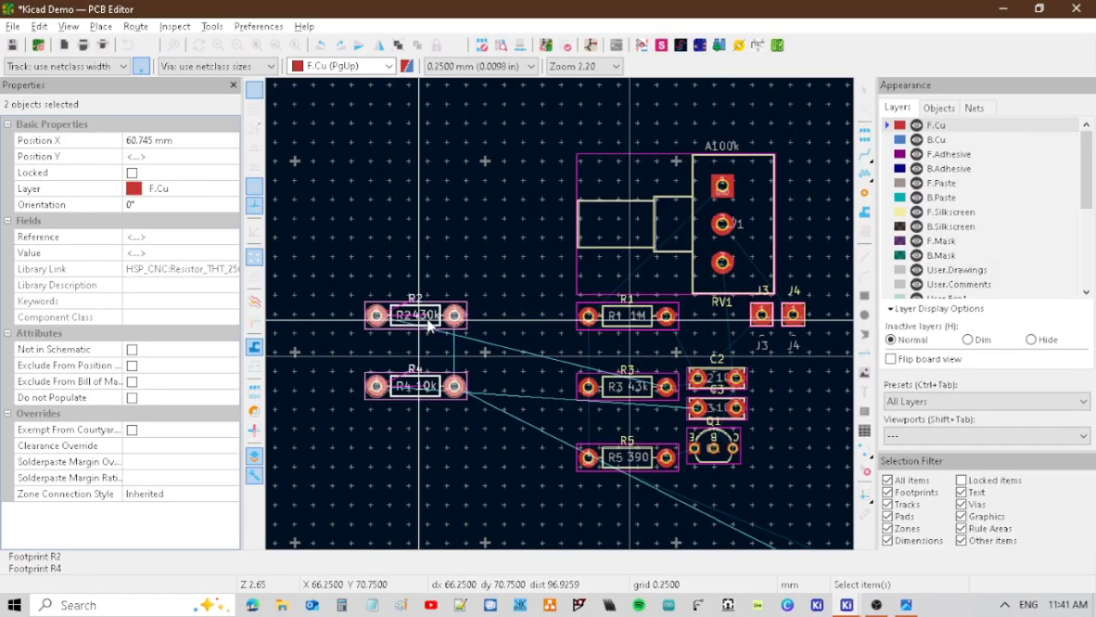
key(m)
scroll(790, 359, down, 3)
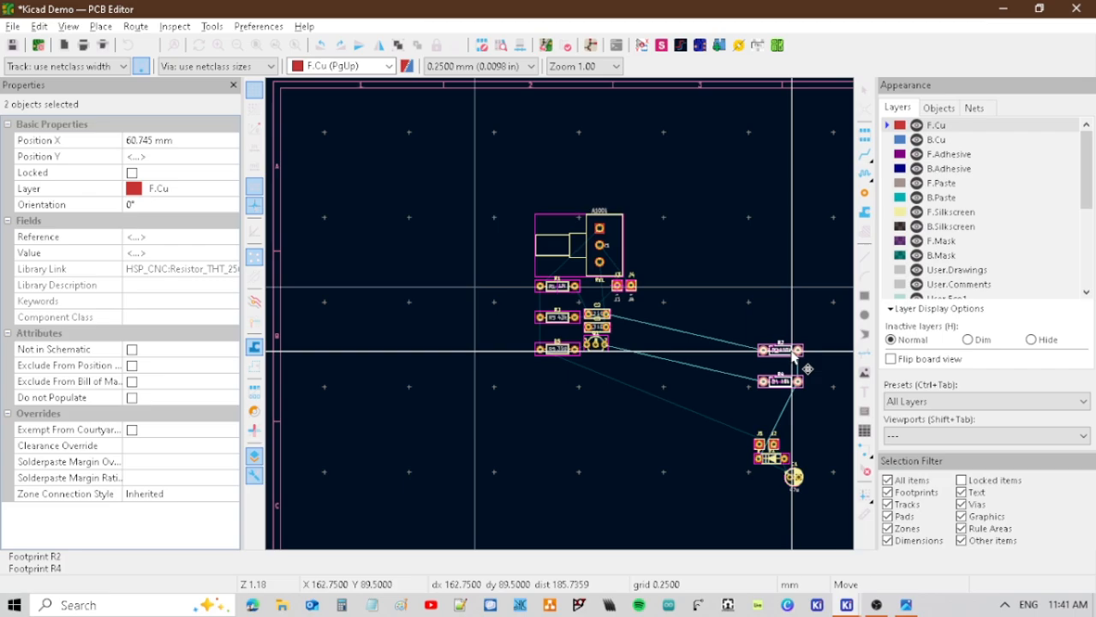
click(792, 359)
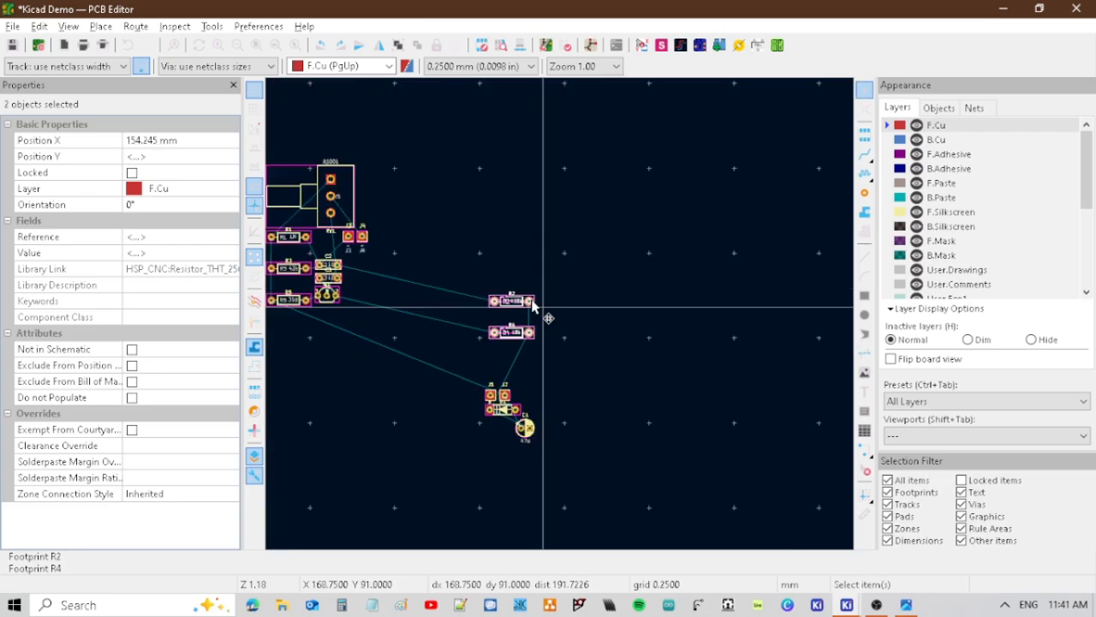
Select J3, C2, R1 and R3 in the Schematic Editor and move their footprints in the PCB Editor to just above the title block.
key(alt+Tab)
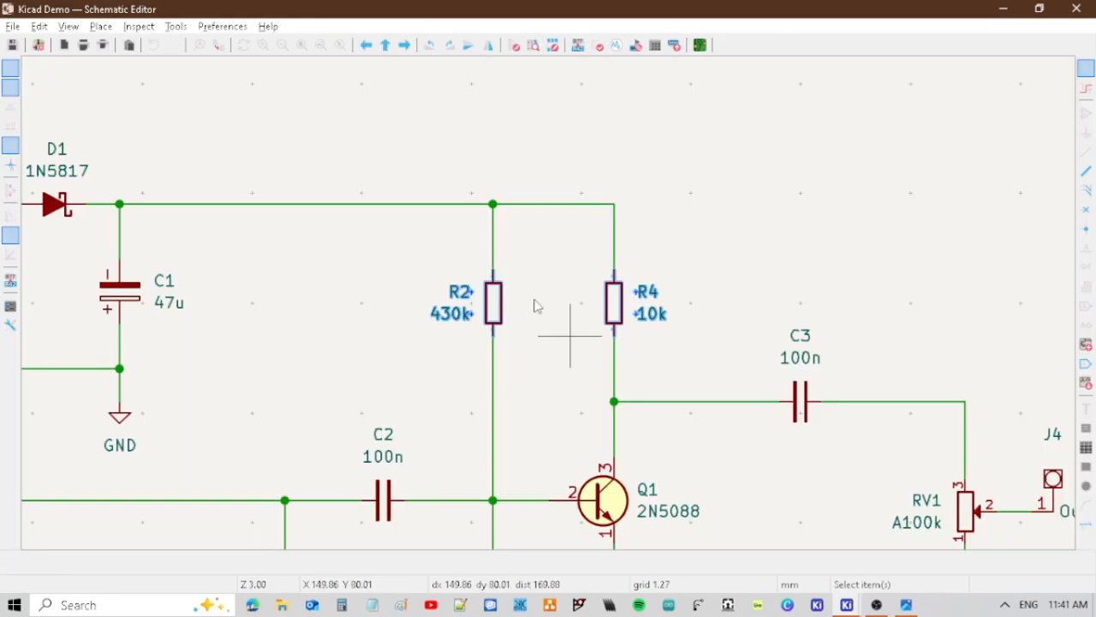
scroll(534, 306, down, 3)
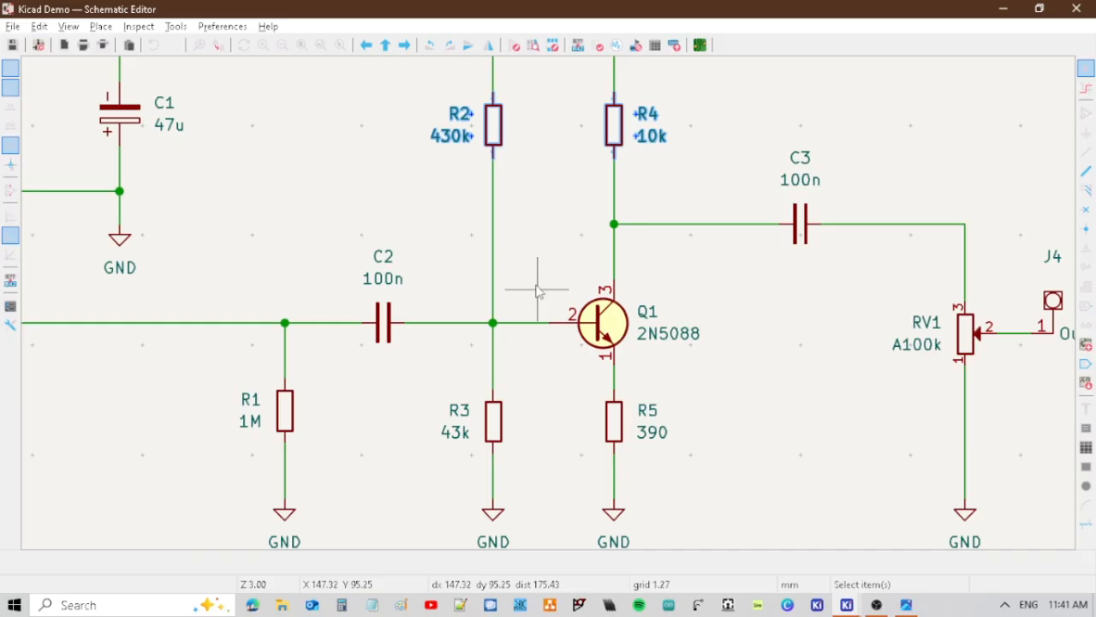
drag(139, 216, 626, 512)
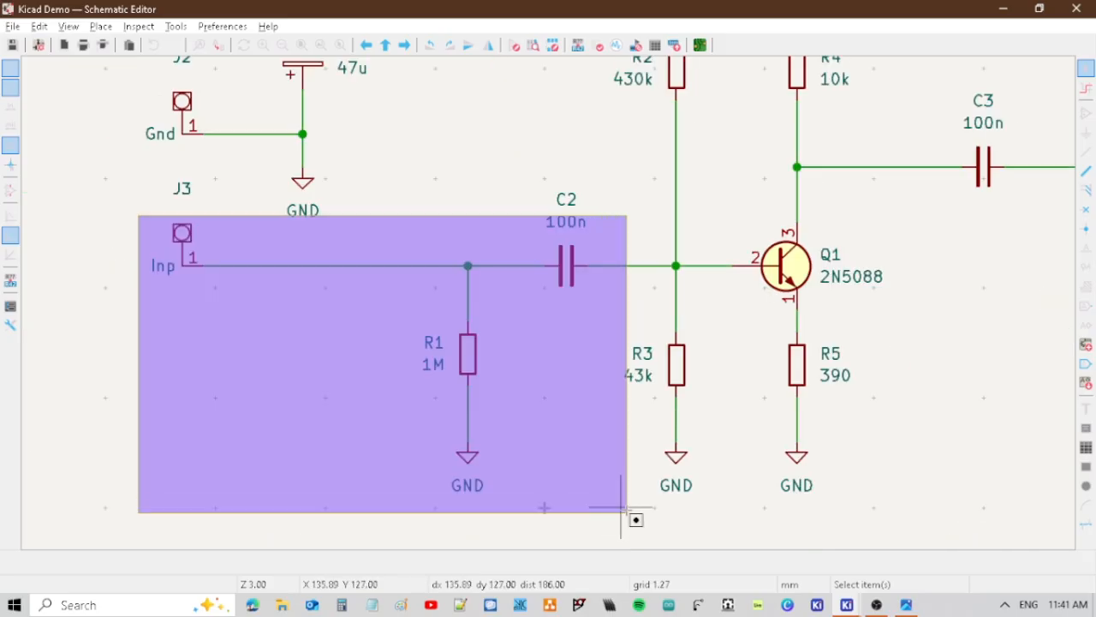
drag(620, 507, 623, 509)
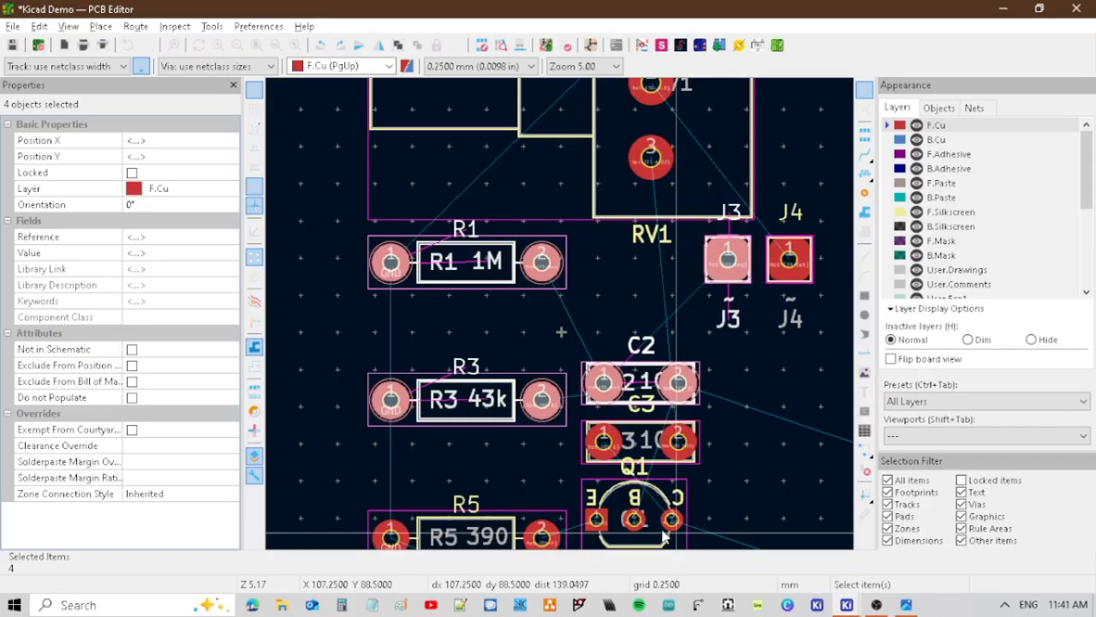
scroll(578, 310, down, 5)
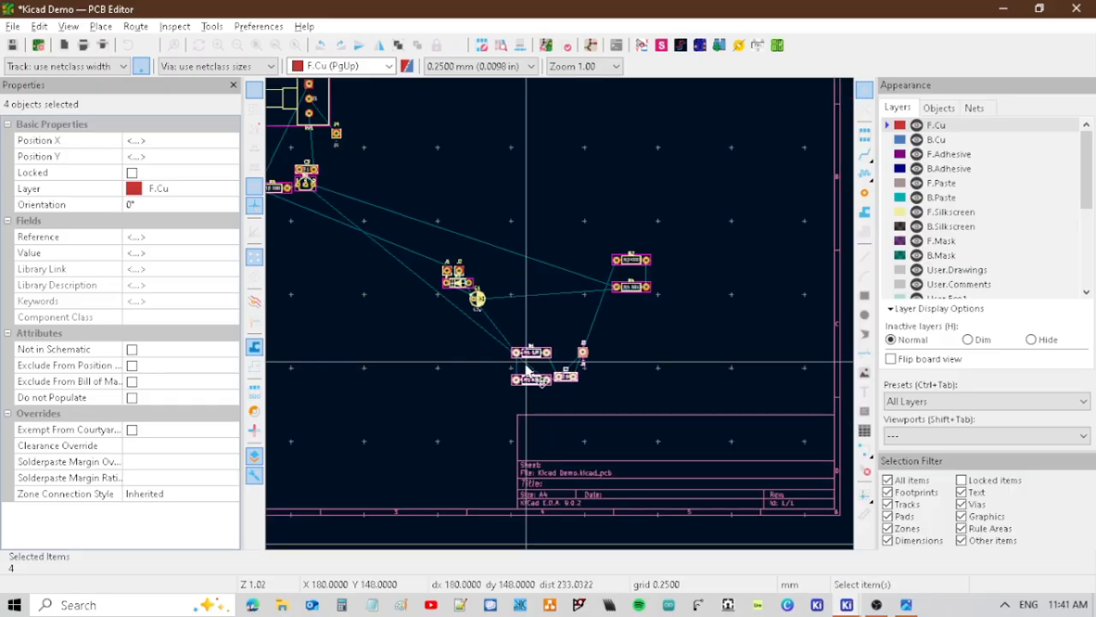
drag(528, 372, 531, 378)
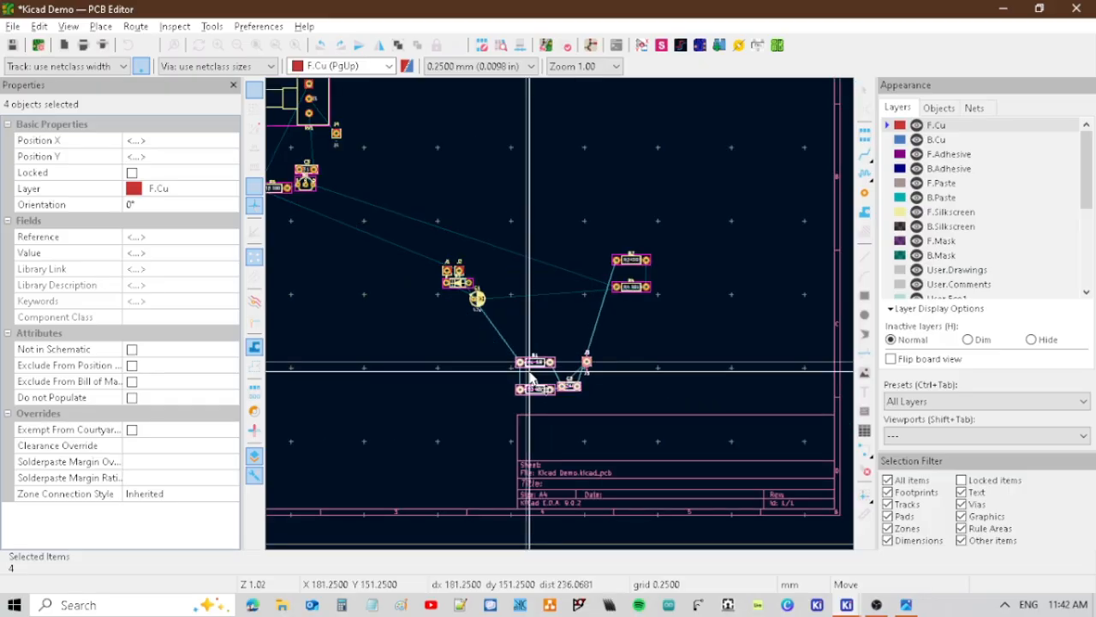
drag(531, 376, 531, 378)
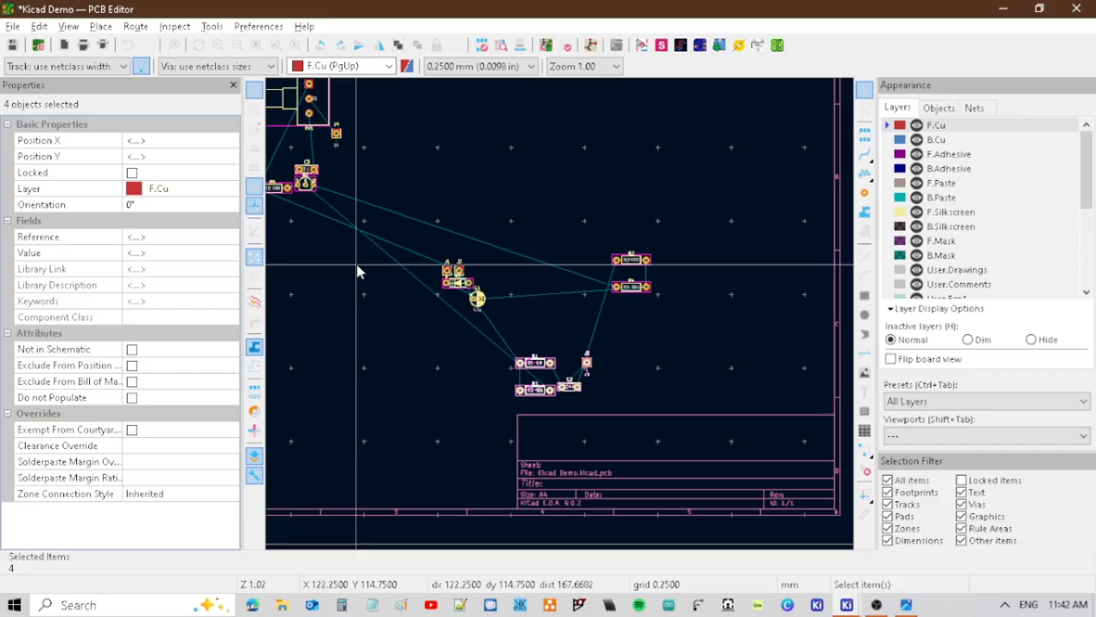
Select Q1 and R5 in the Schematic Editor and move their footprints in the PCB Editor beside the input group above the title block.
key(alt+Tab)
middle_drag(901, 457, 782, 514)
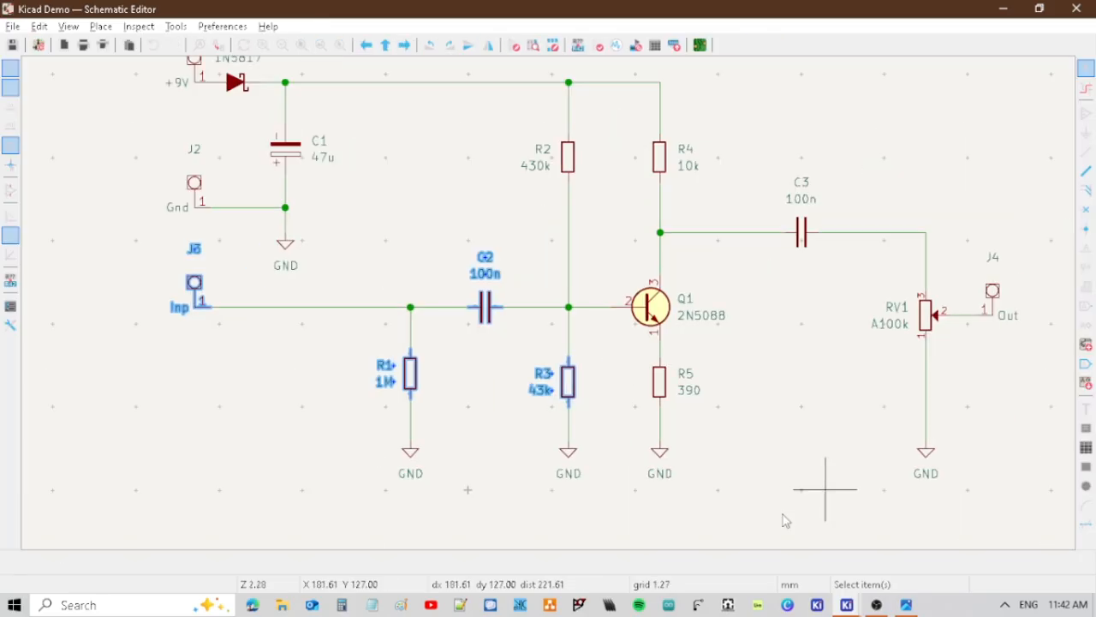
click(782, 515)
middle_drag(782, 515, 676, 456)
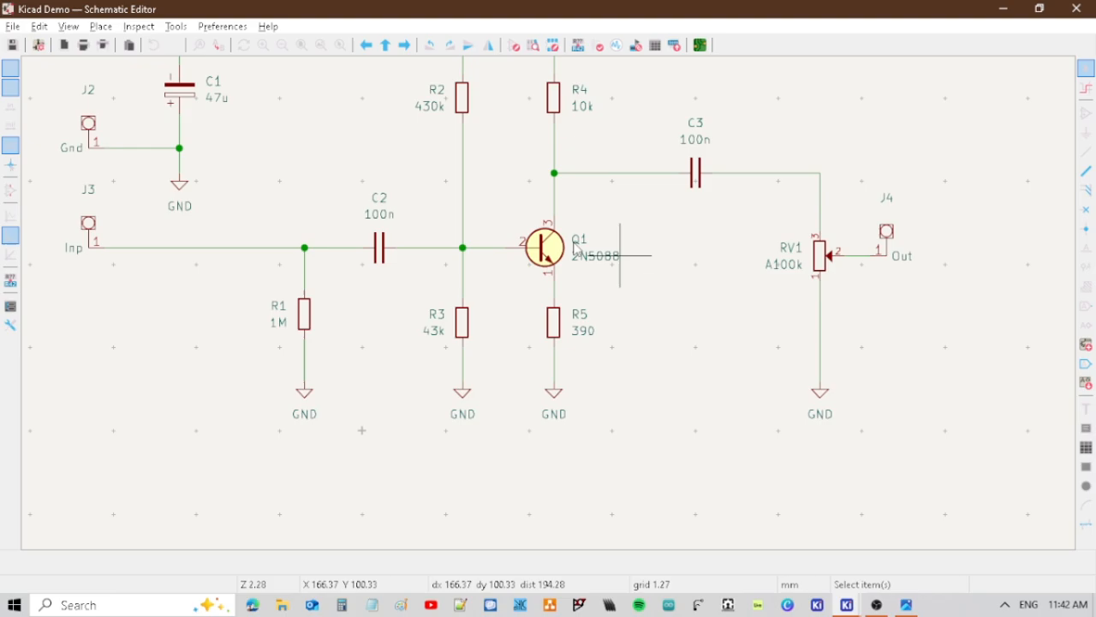
drag(495, 197, 661, 422)
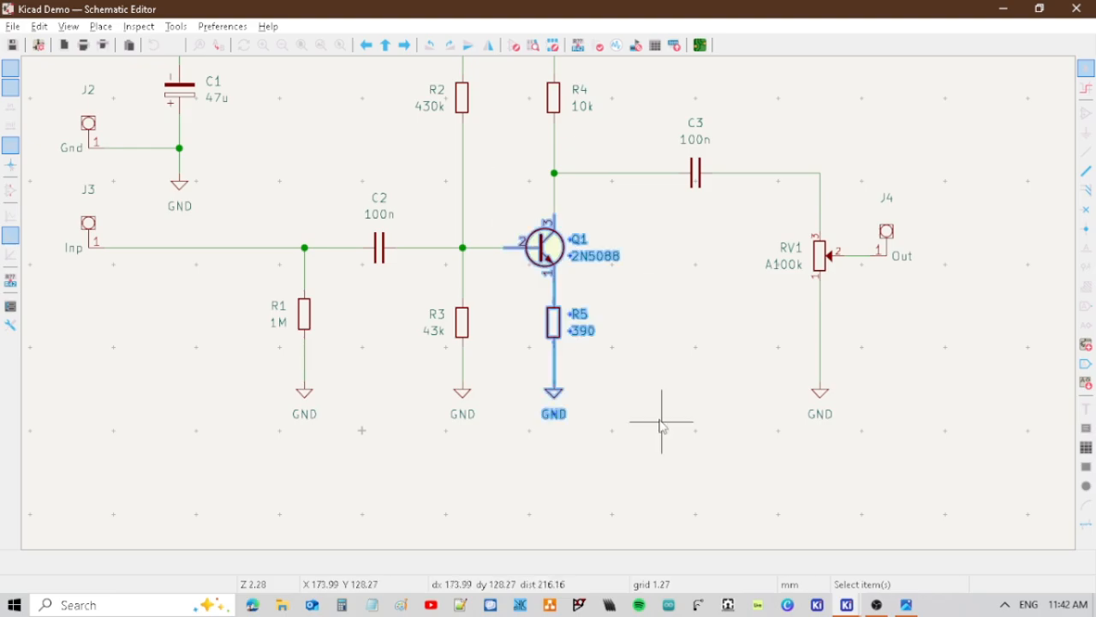
key(ctrl+p)
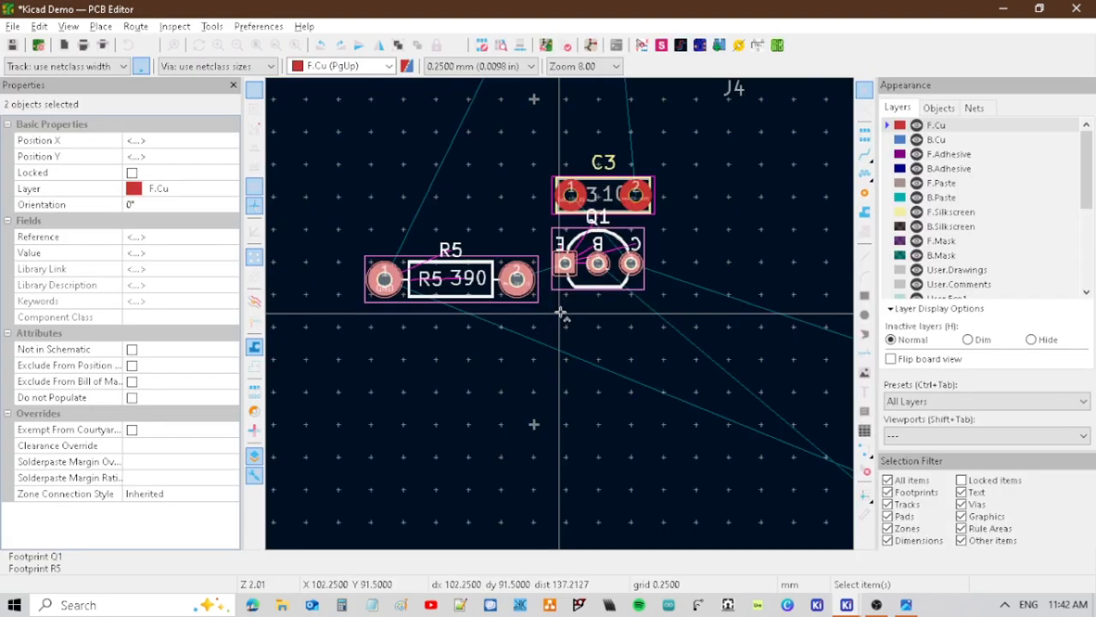
scroll(561, 313, down, 5)
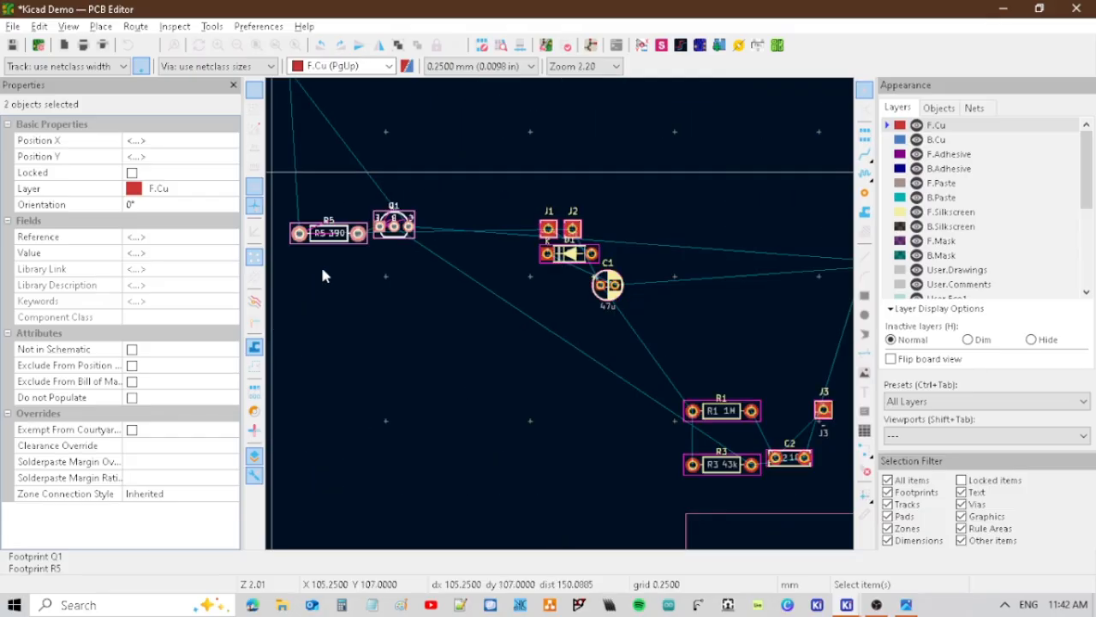
key(m)
click(788, 398)
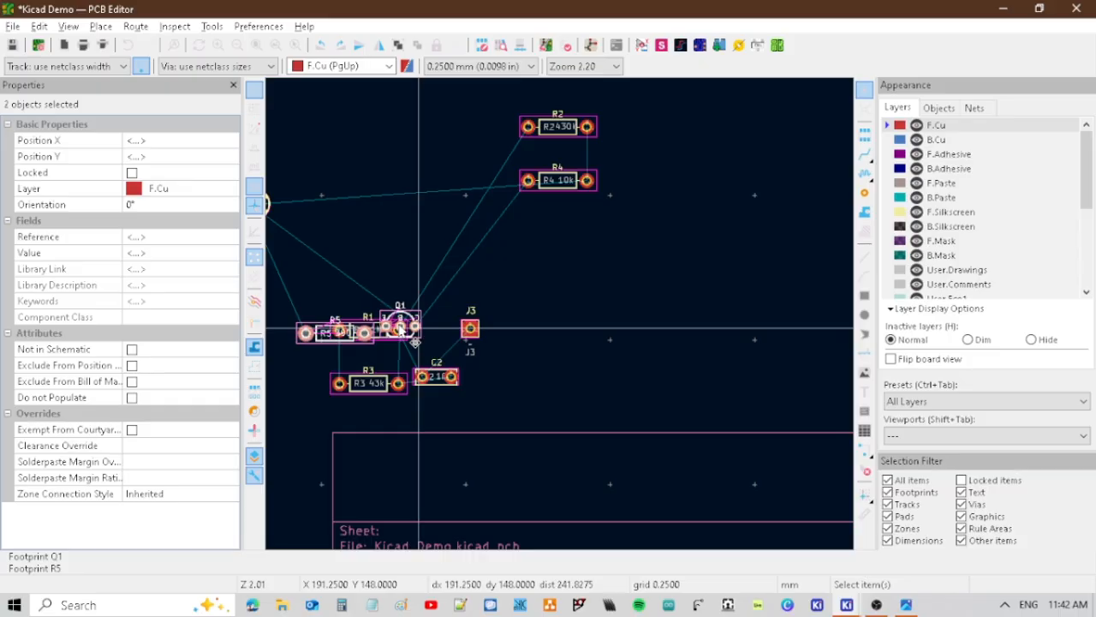
scroll(414, 341, down, 6)
scroll(435, 211, up, 1)
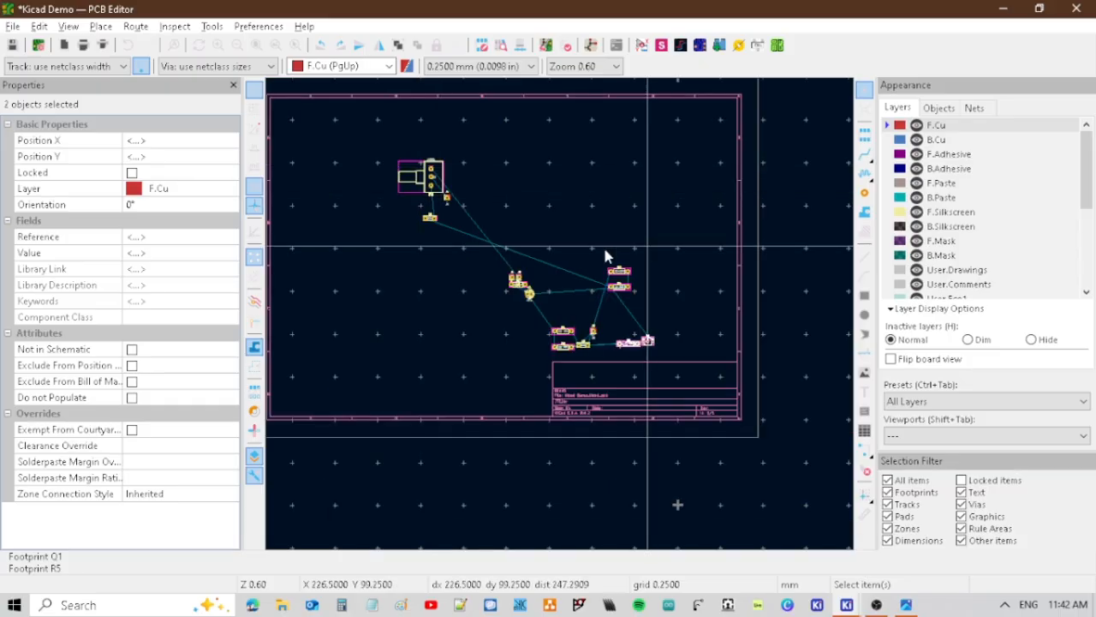
Open the properties of potentiometer RV1 and bring up the Footprint Chooser for its replacement footprint.
click(438, 175)
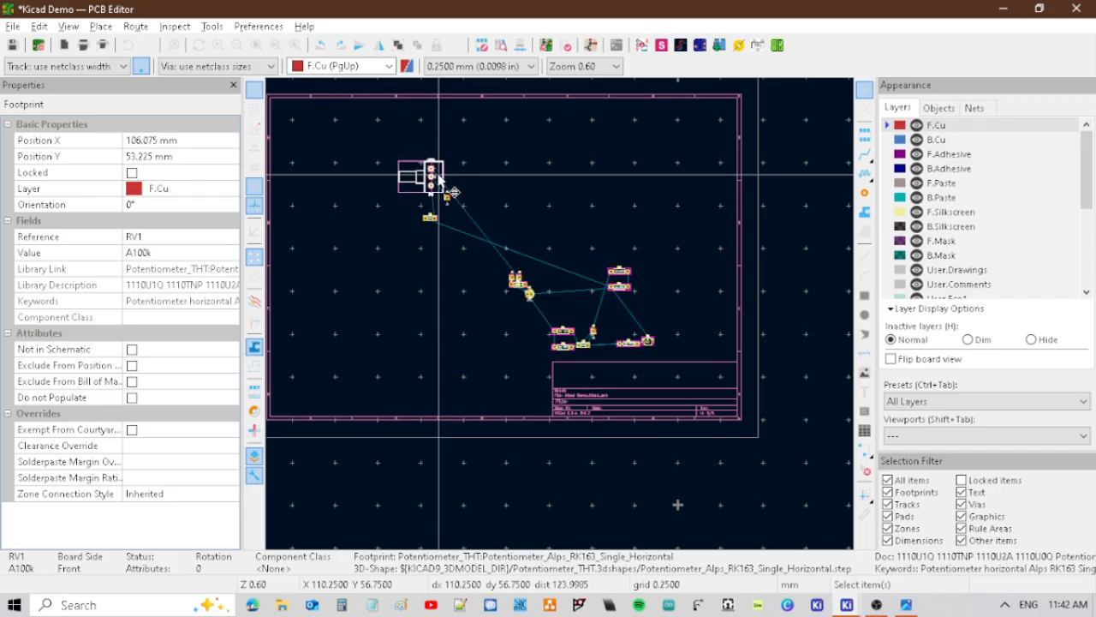
double_click(453, 192)
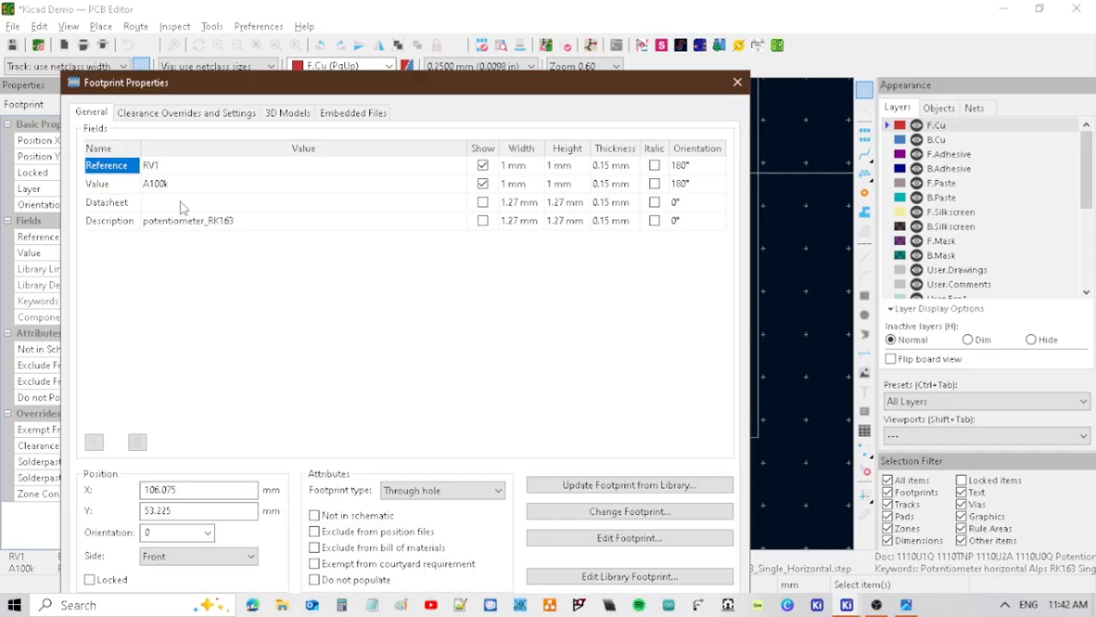
click(644, 512)
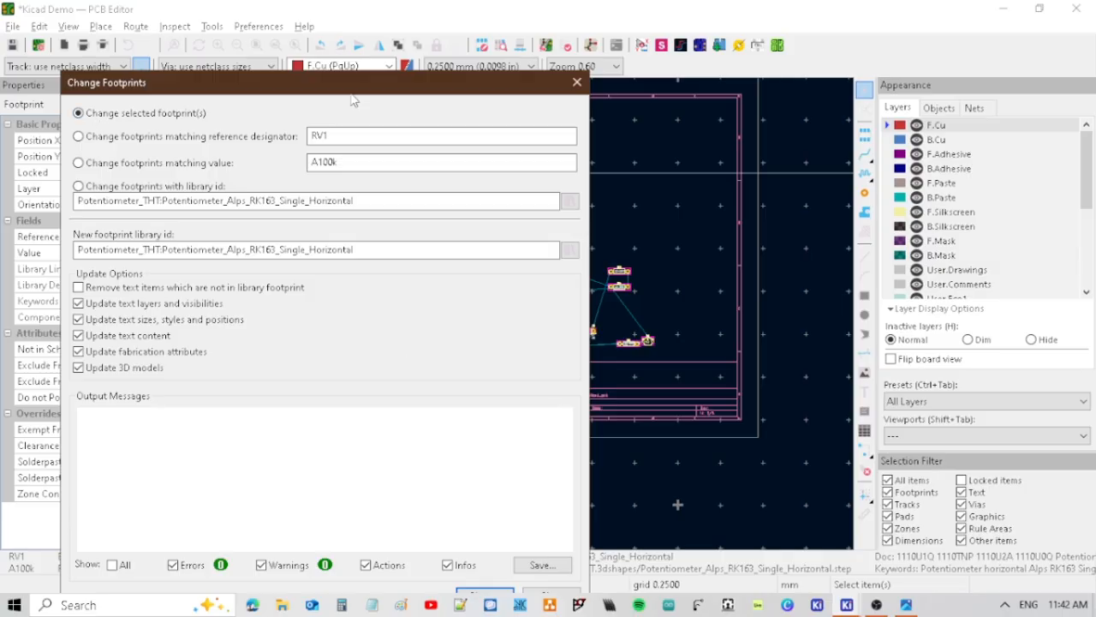
drag(351, 84, 368, 48)
click(582, 218)
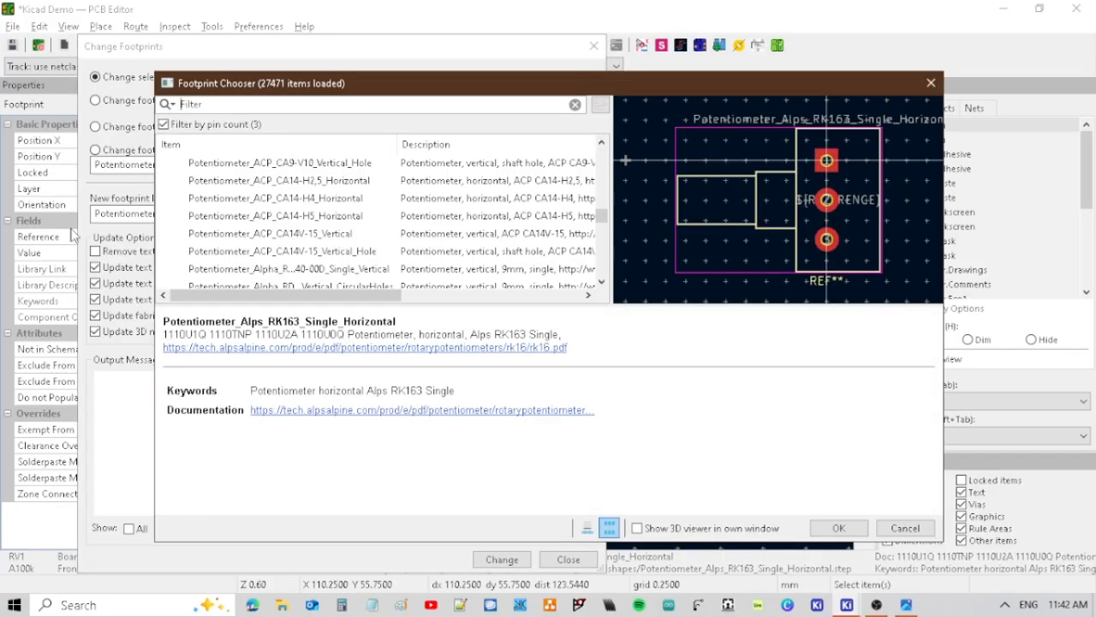
Replace RV1's footprint with Potentiometer_THT_CNC_Tayda_90°_5mm_Single_HSP_CNC from the HSP_CNC library.
scroll(301, 218, up, 5)
scroll(300, 217, up, 5)
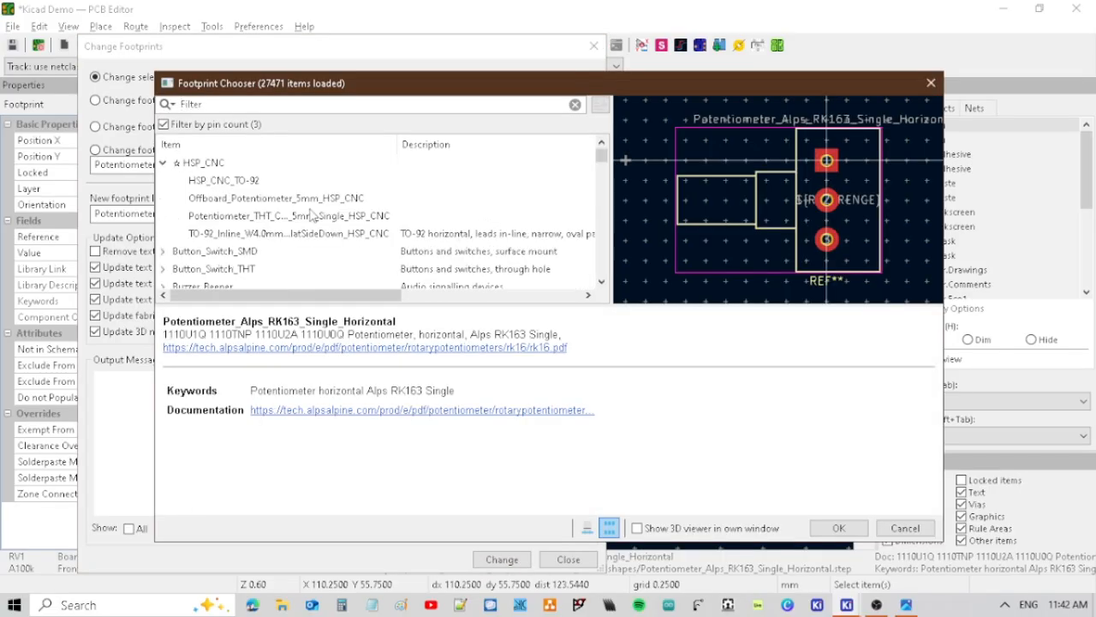
click(221, 202)
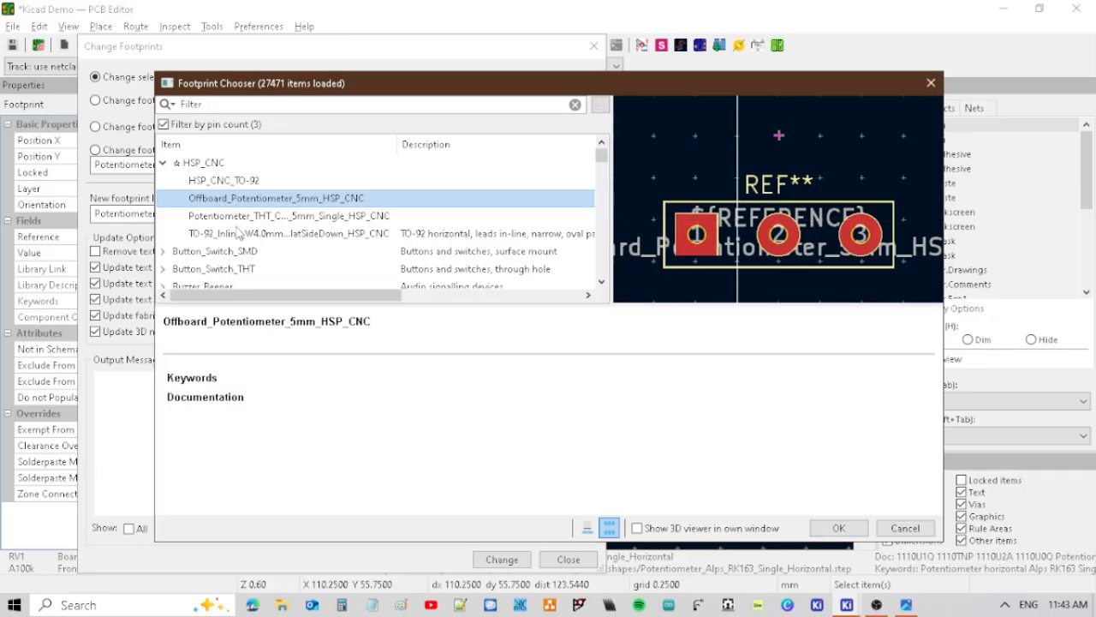
click(229, 215)
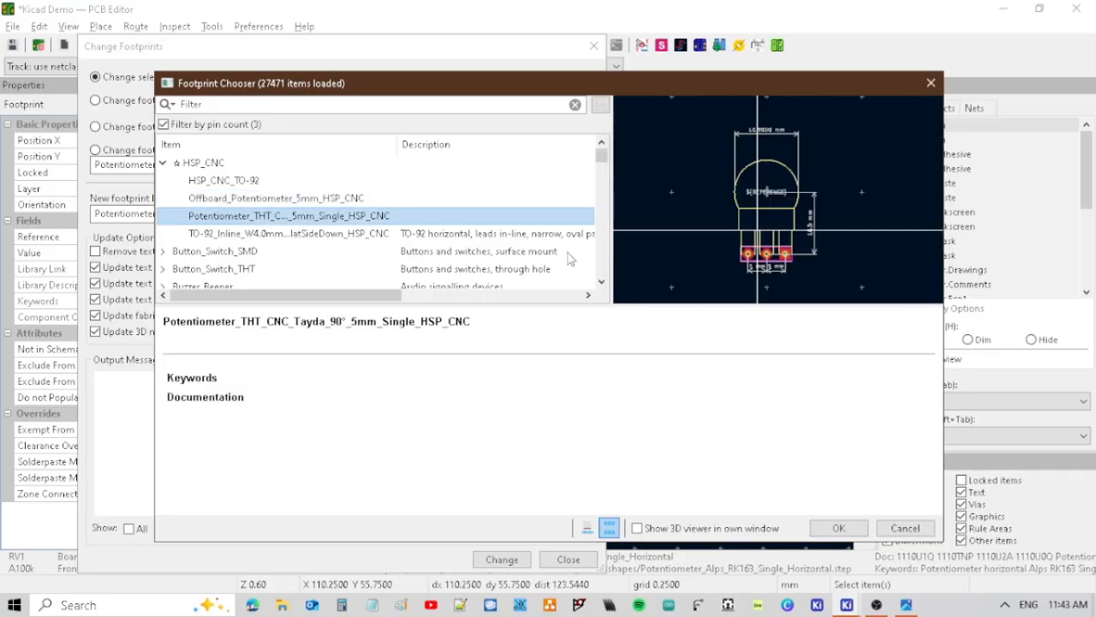
click(252, 234)
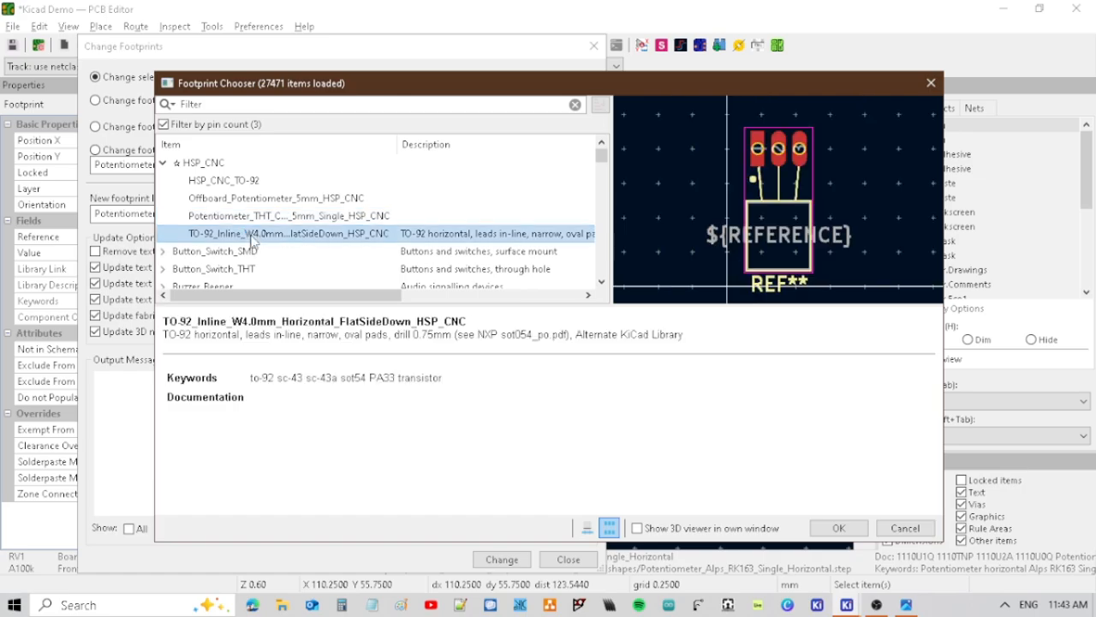
click(253, 216)
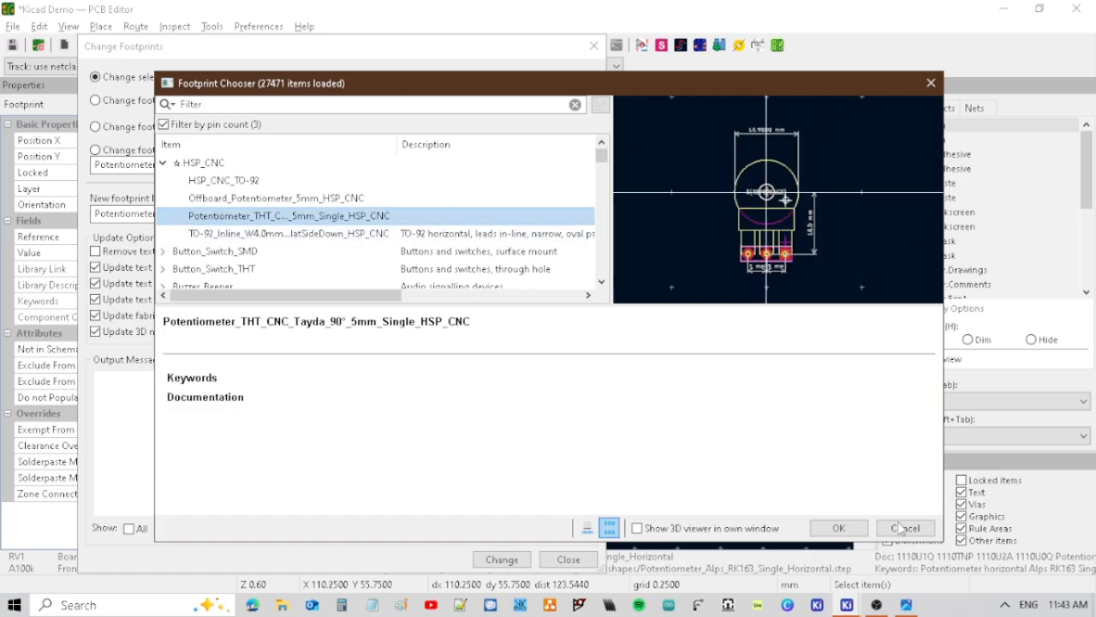
click(838, 527)
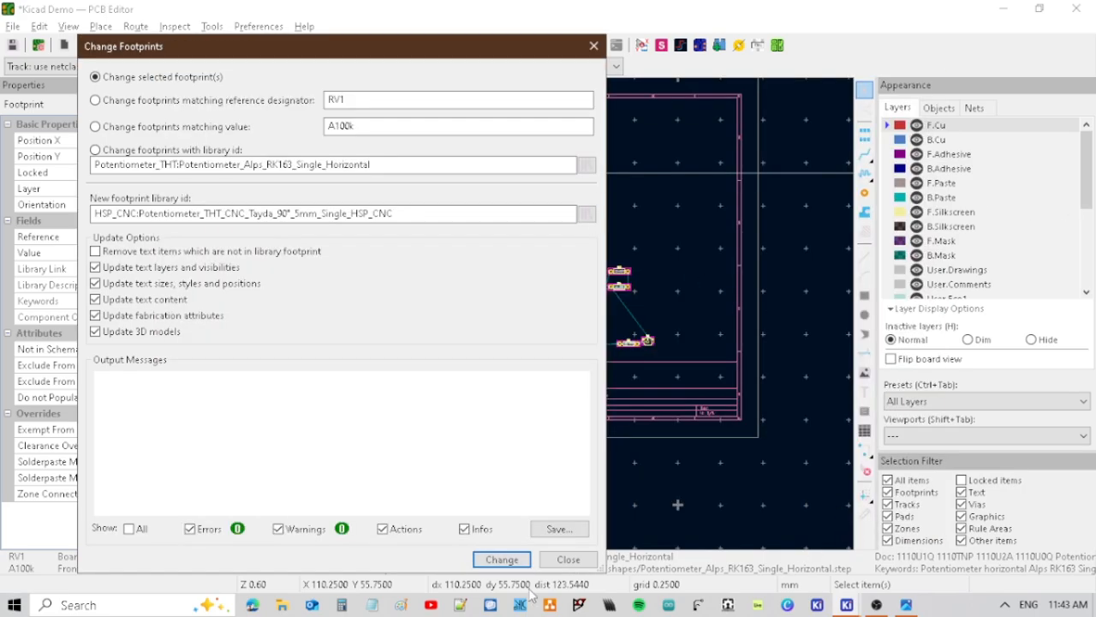
click(502, 559)
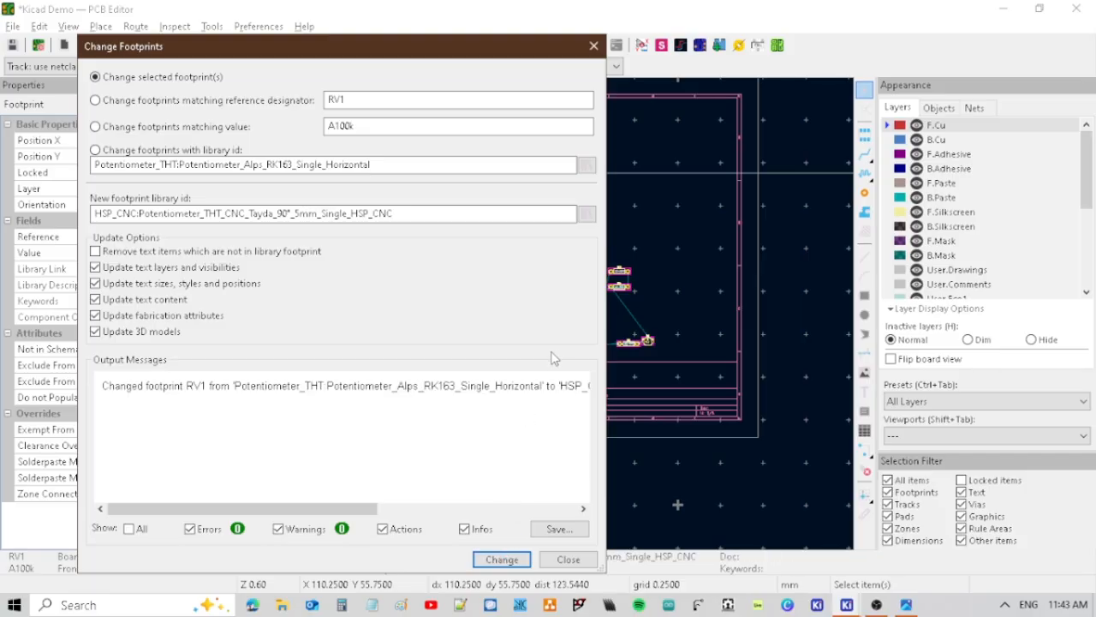
click(545, 562)
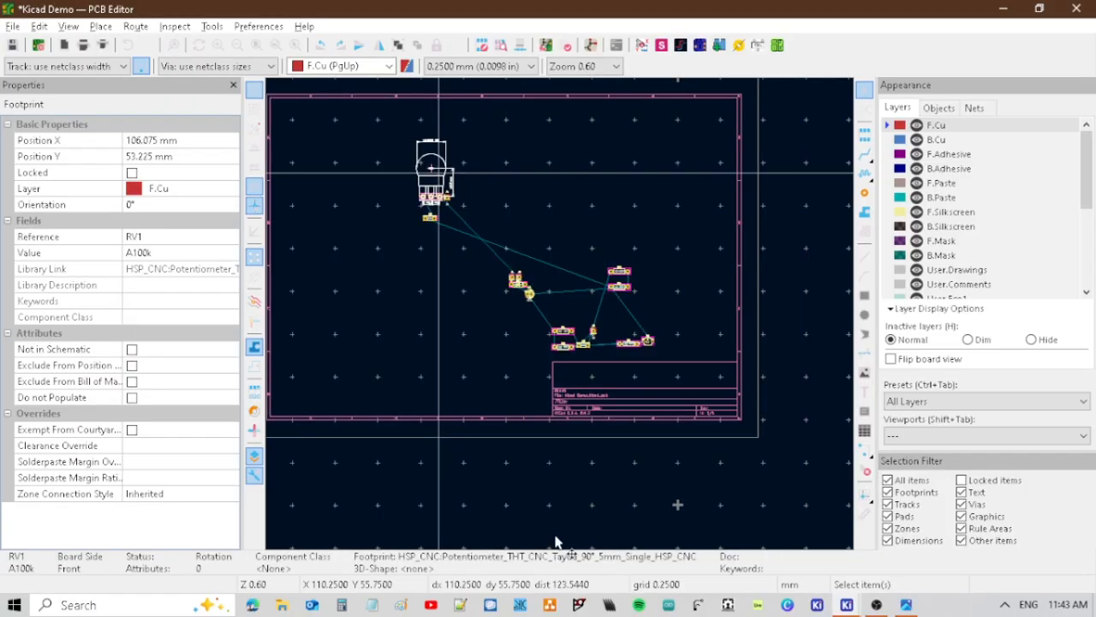
click(477, 160)
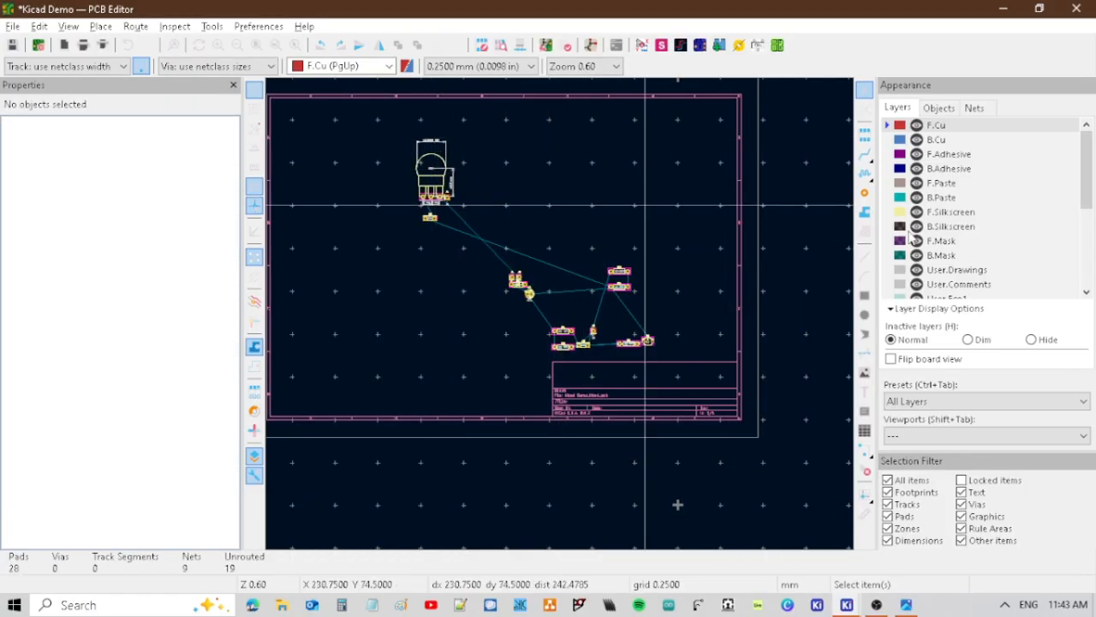
Hide the User.Drawings layer so RV1's dimension annotations are not displayed.
scroll(562, 317, up, 4)
middle_drag(675, 327, 744, 359)
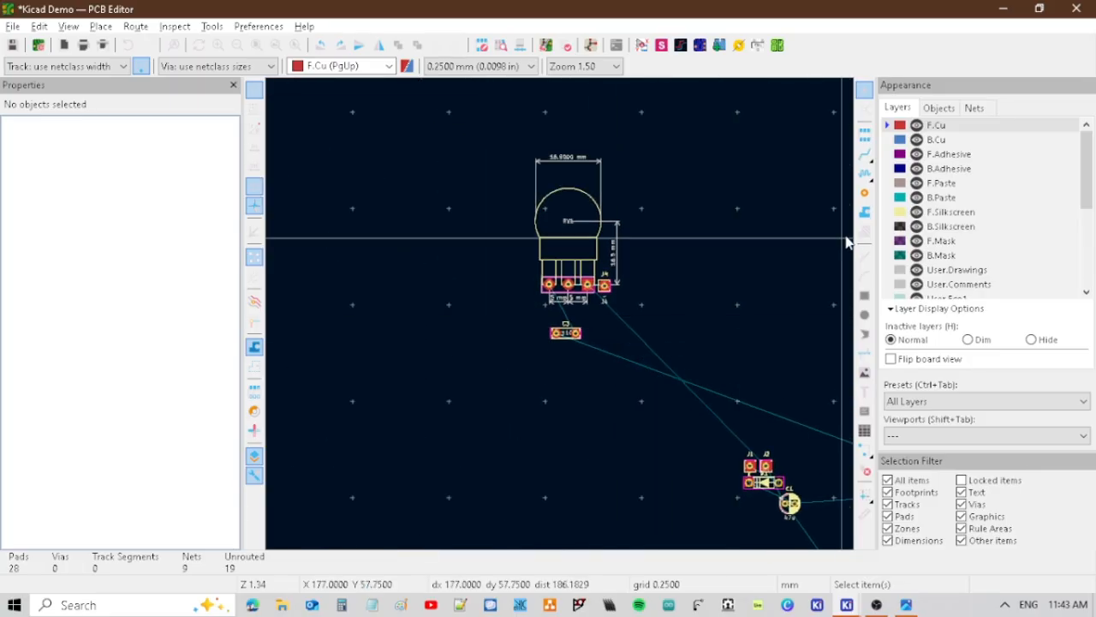
click(917, 269)
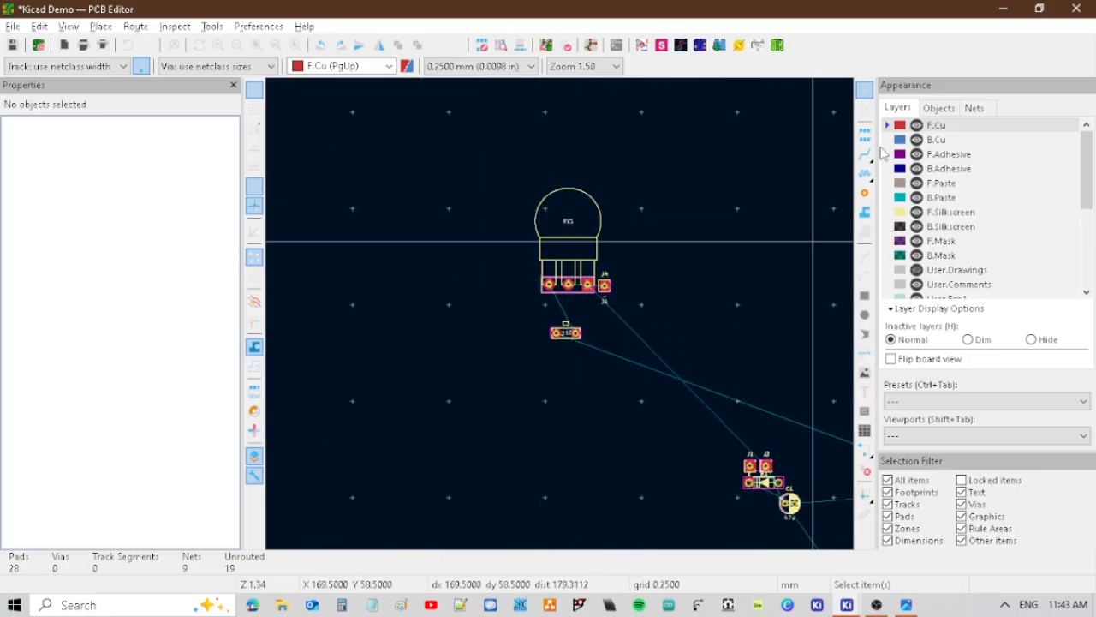
Look through the board's layer list and its layer visibility options.
scroll(957, 216, down, 4)
scroll(957, 216, down, 1)
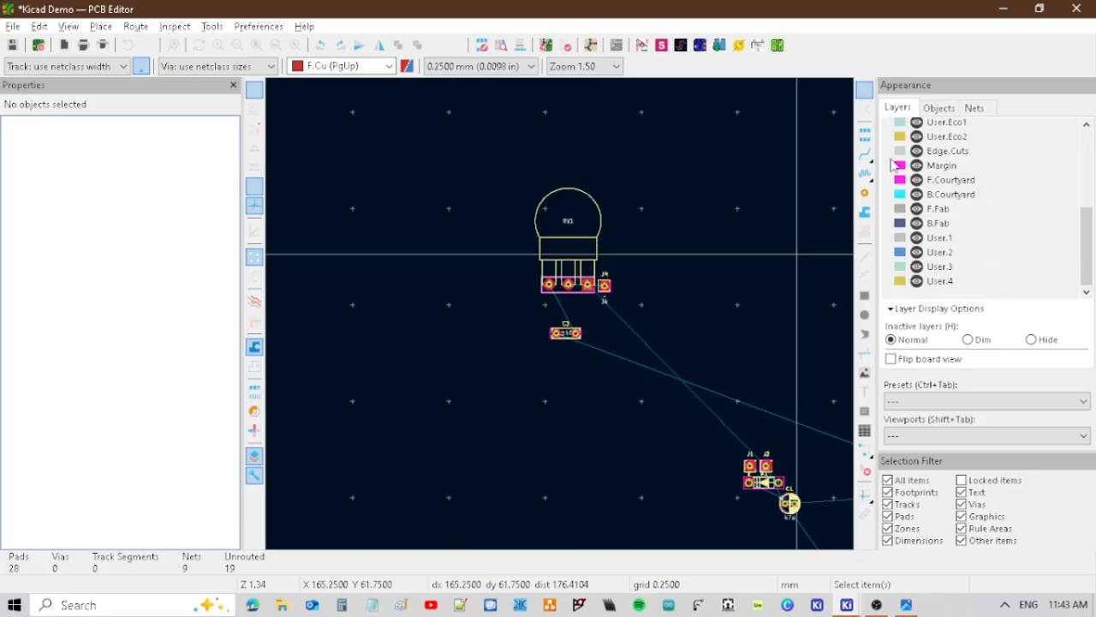
click(13, 26)
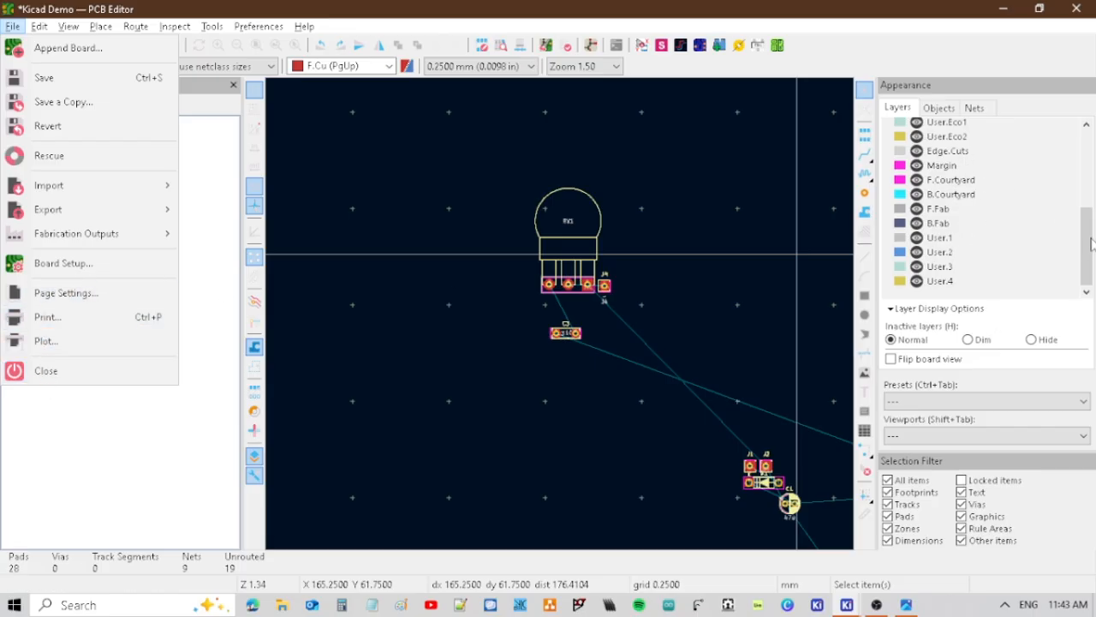
drag(1088, 241, 1088, 159)
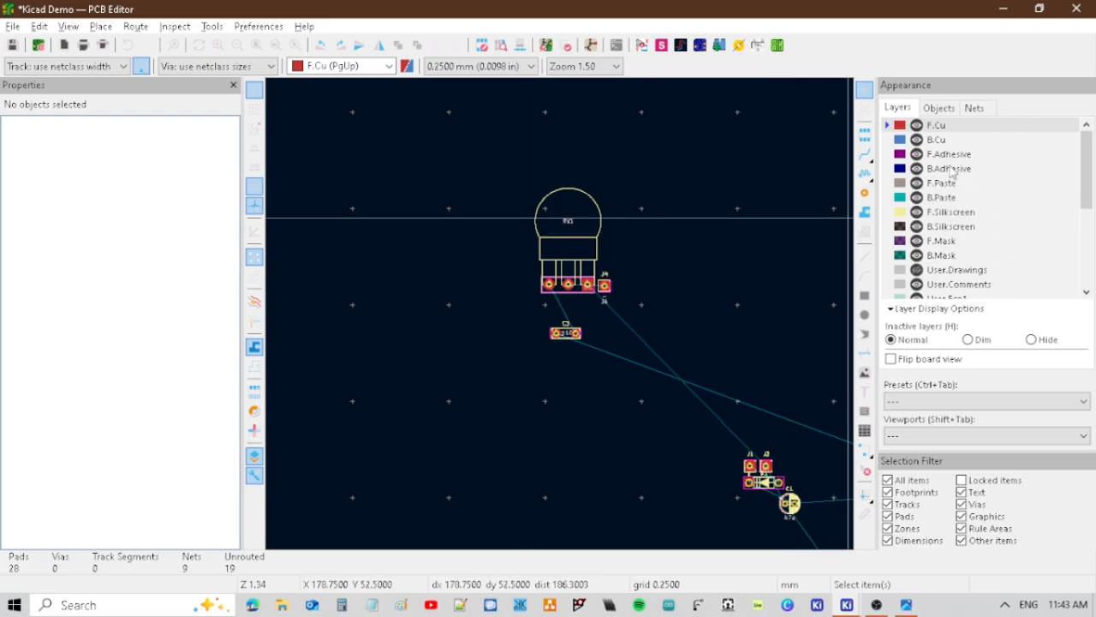
scroll(963, 193, down, 1)
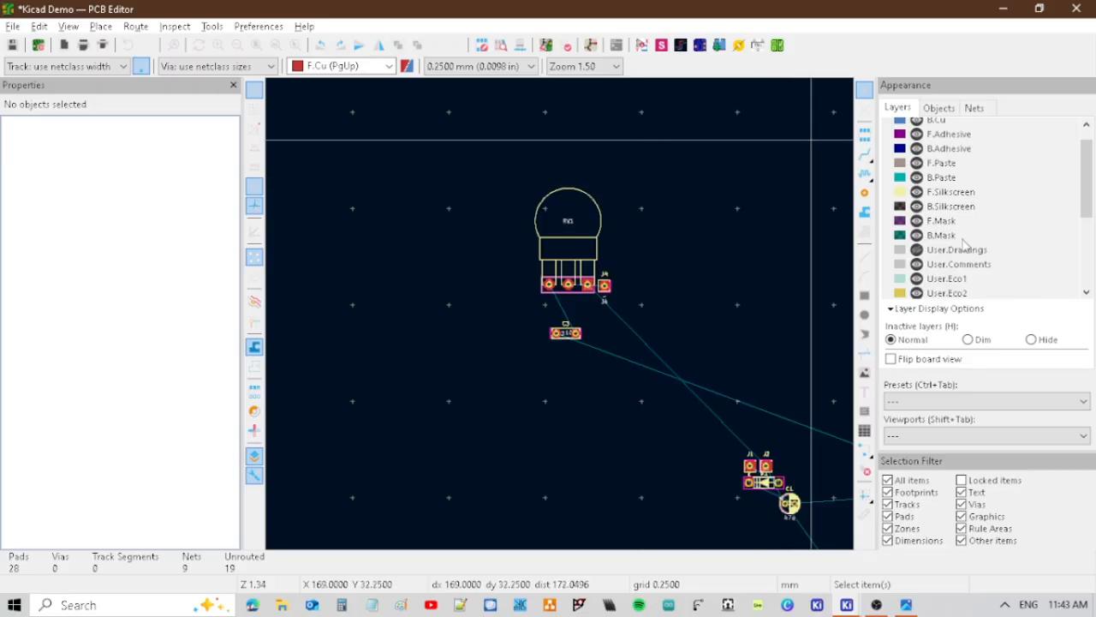
scroll(942, 249, down, 5)
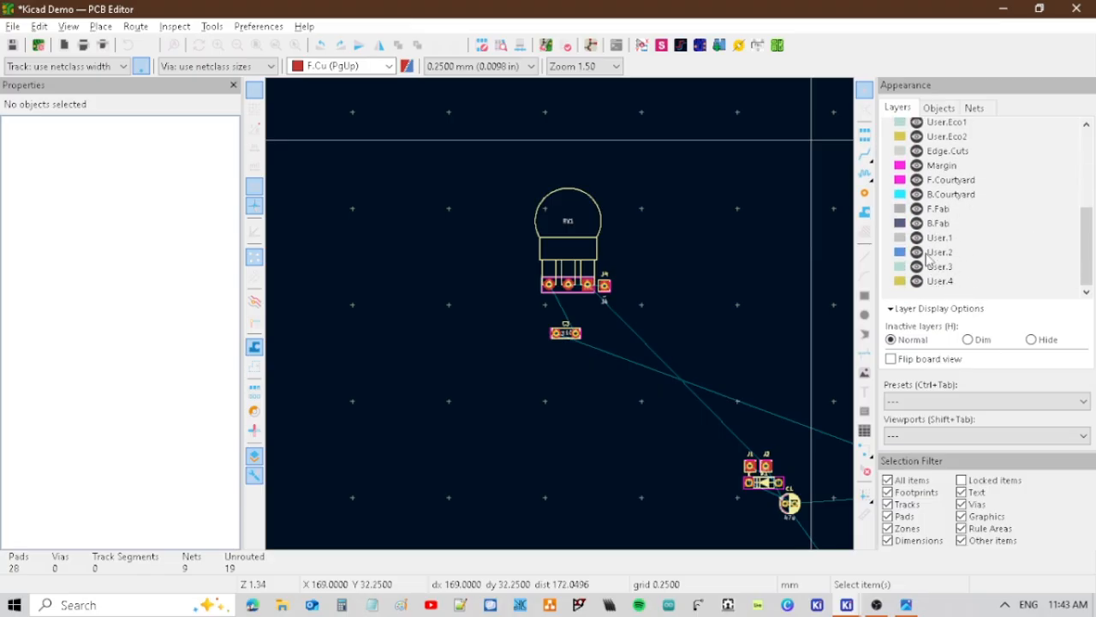
right_click(902, 225)
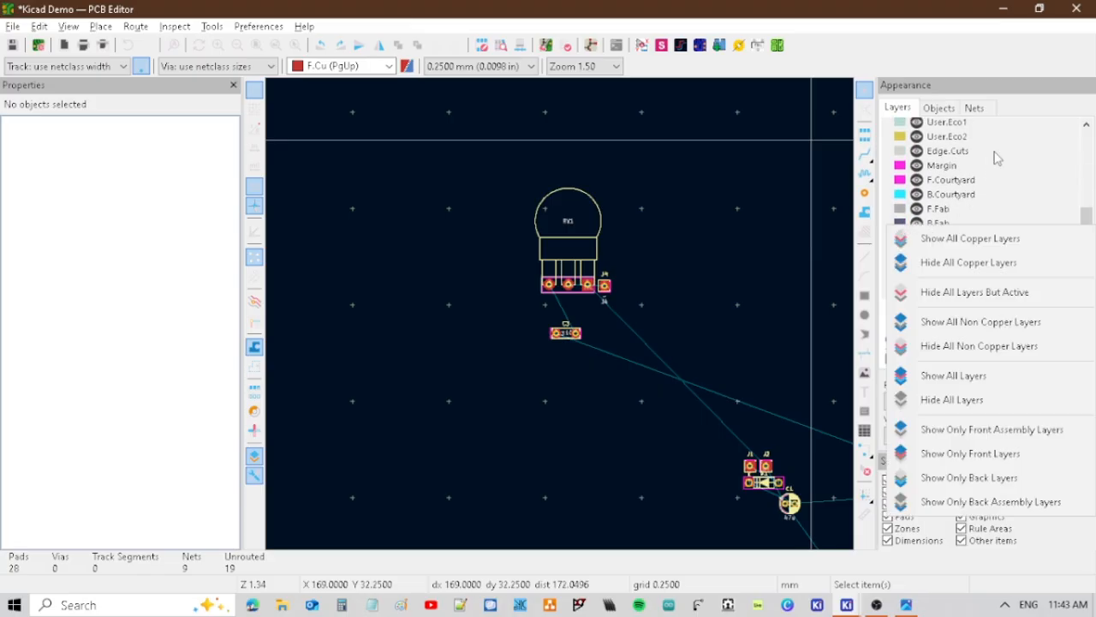
click(1054, 176)
scroll(965, 214, up, 7)
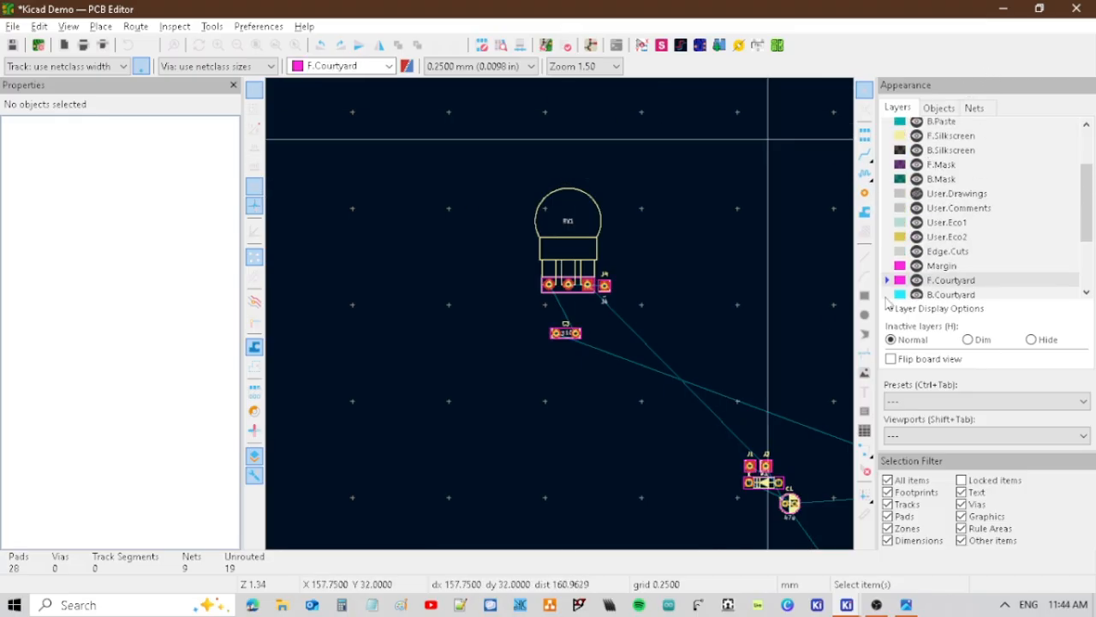
Move the RV1, J4 and C3 footprints together to the empty area beside Q1, above the title block.
middle_drag(783, 313, 496, 152)
middle_drag(470, 215, 577, 303)
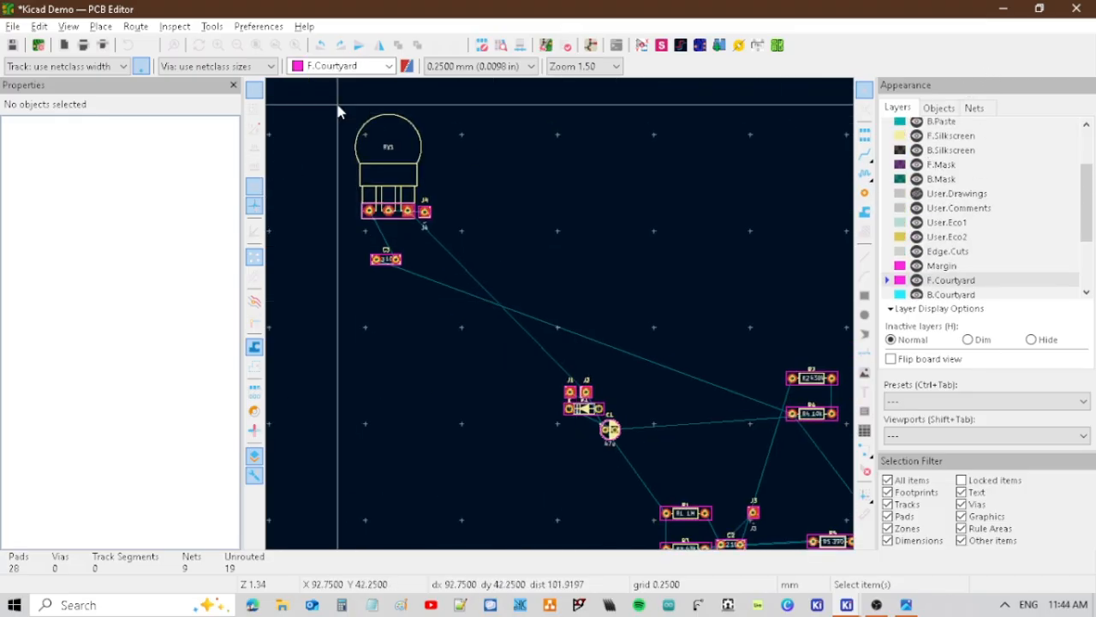
drag(339, 111, 519, 308)
key(m)
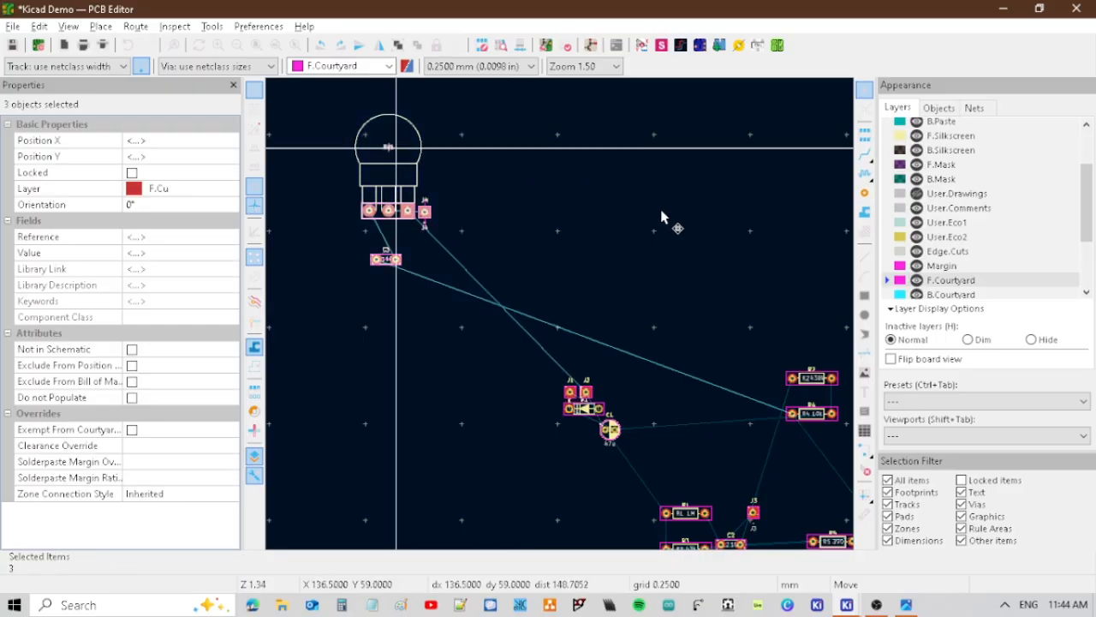
click(824, 266)
middle_drag(824, 419, 372, 160)
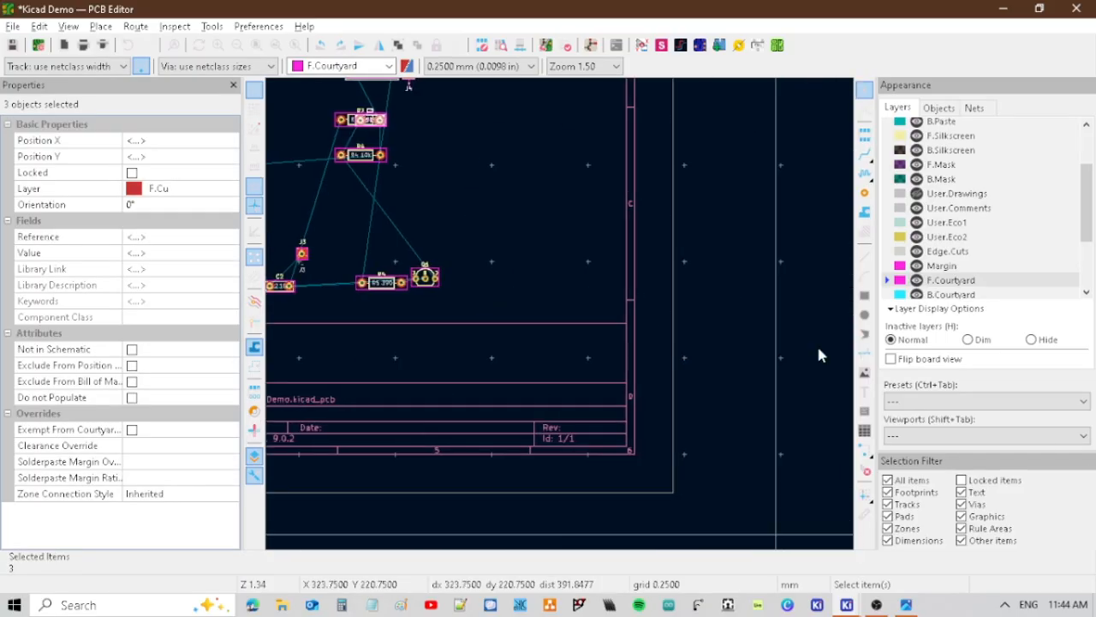
middle_drag(608, 173, 736, 281)
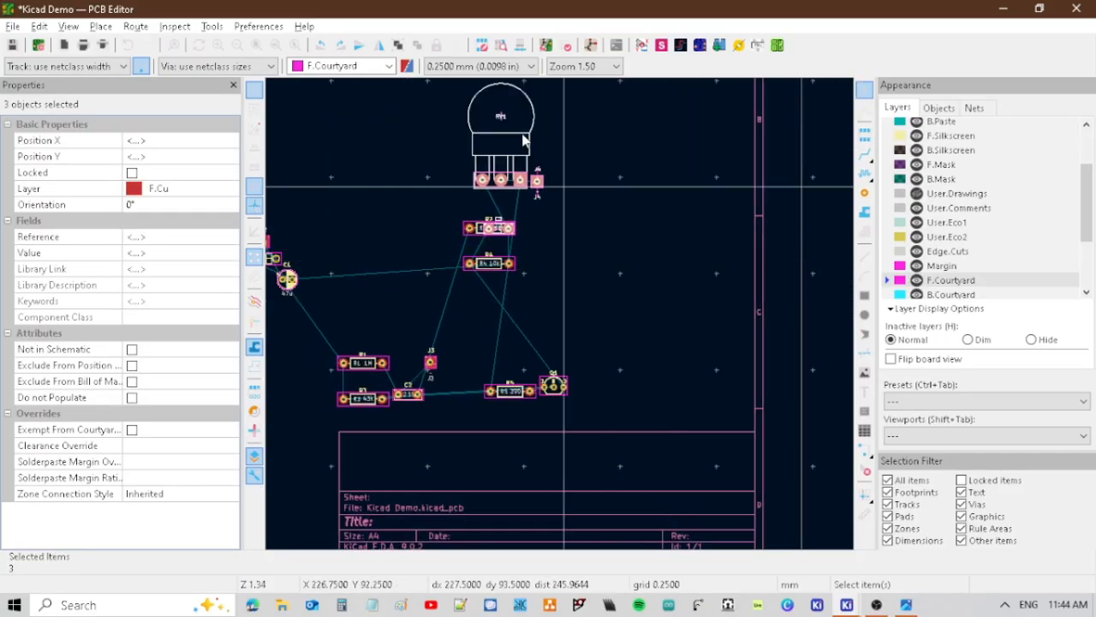
drag(522, 135, 660, 278)
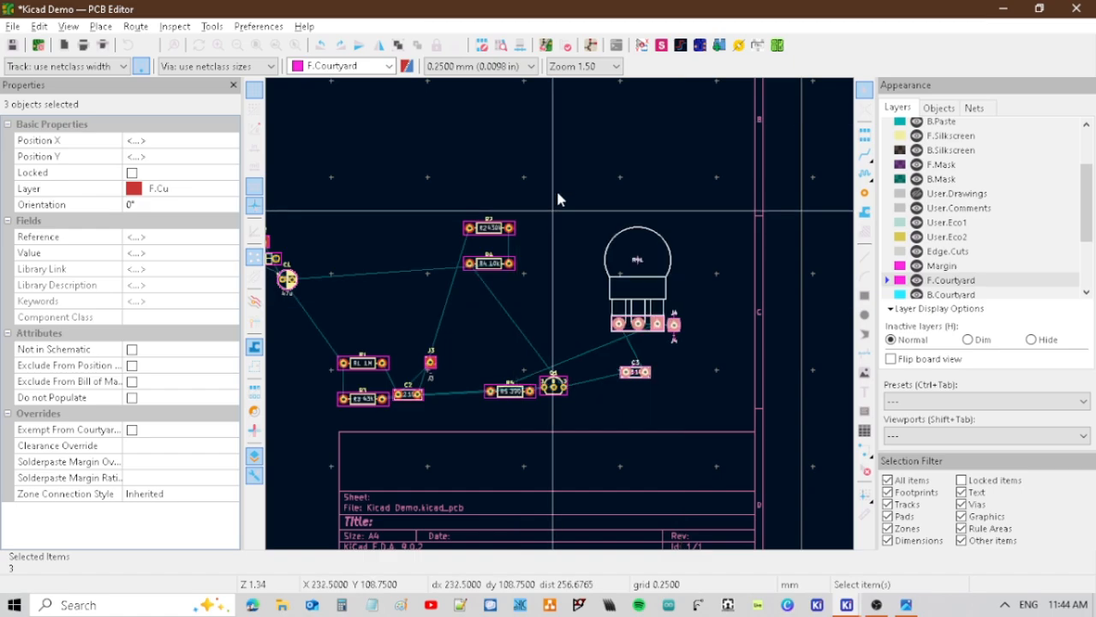
click(487, 188)
Draw a rectangular board outline about 30 × 23 mm on the Edge.Cuts layer in the empty area above the footprint groups.
scroll(487, 188, down, 5)
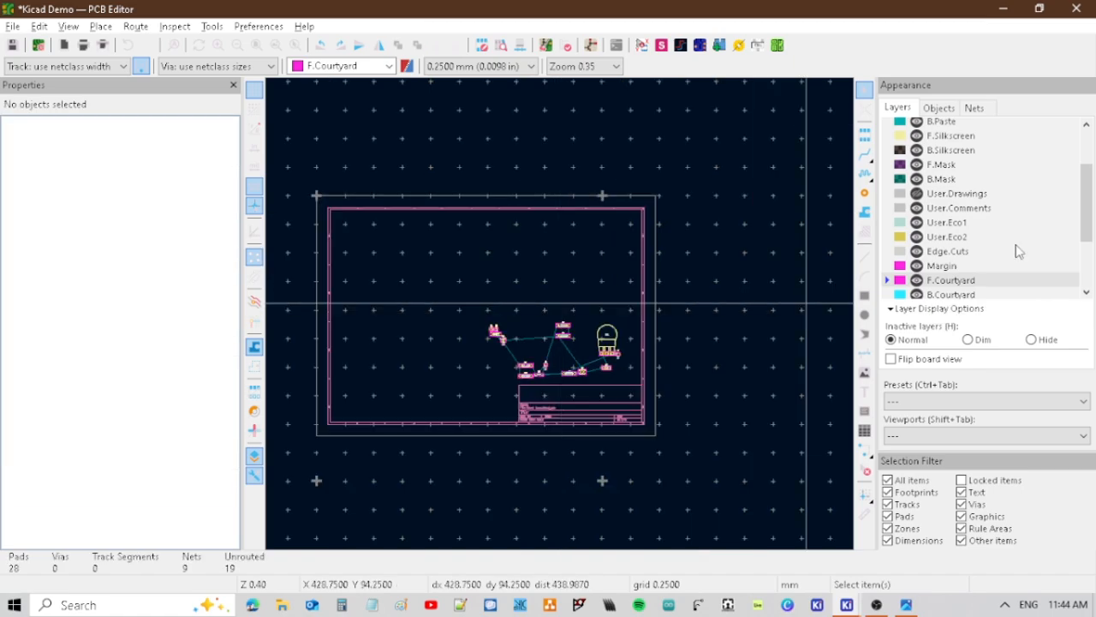
click(865, 296)
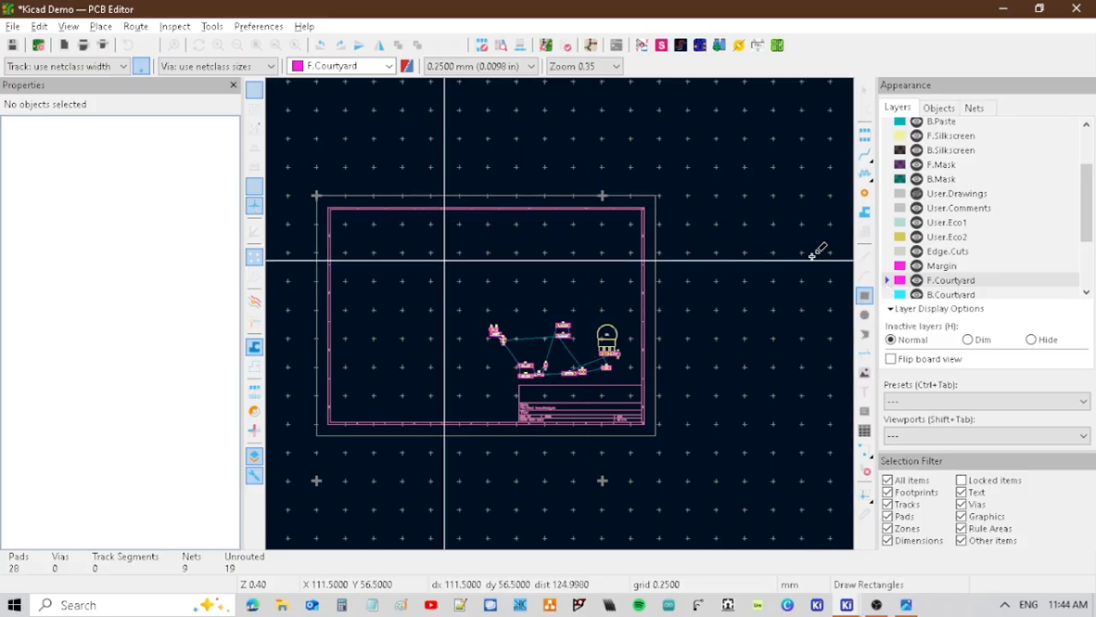
click(955, 253)
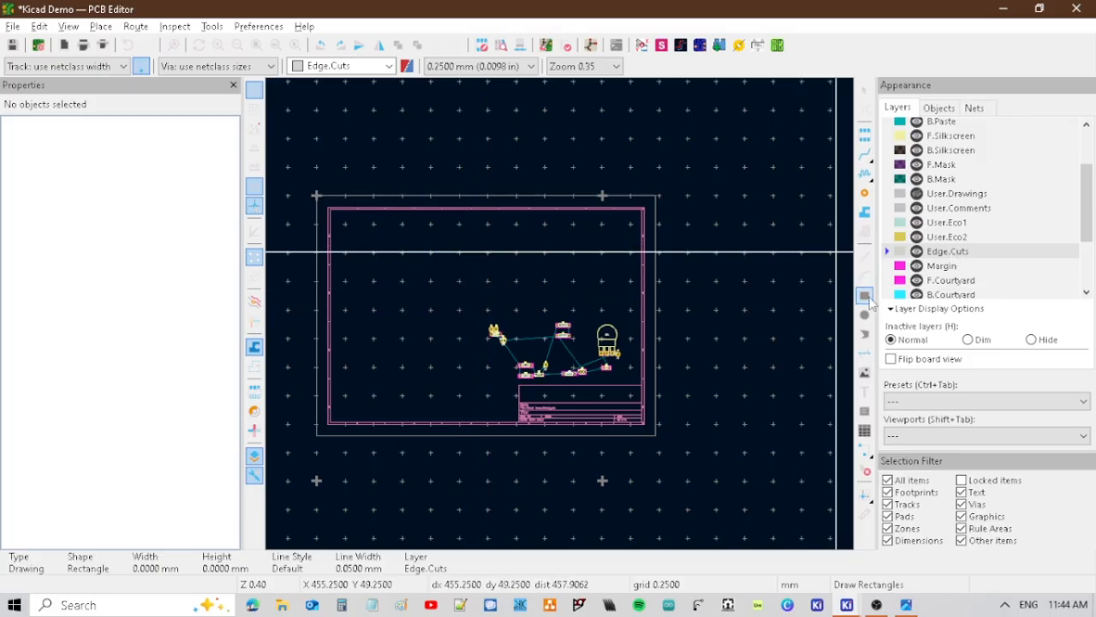
click(864, 295)
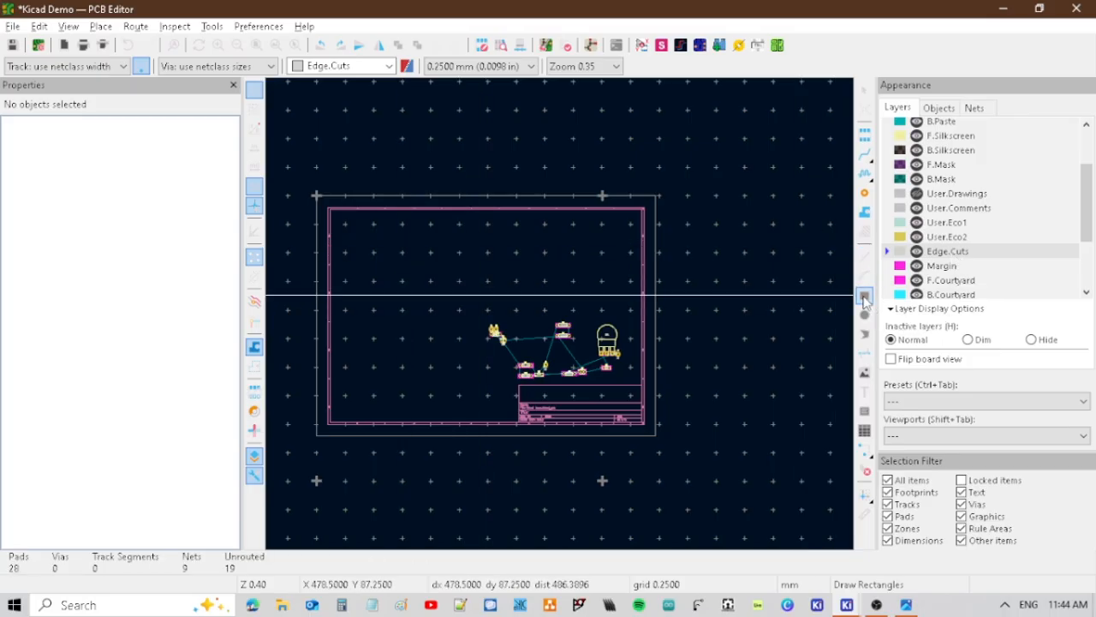
click(420, 256)
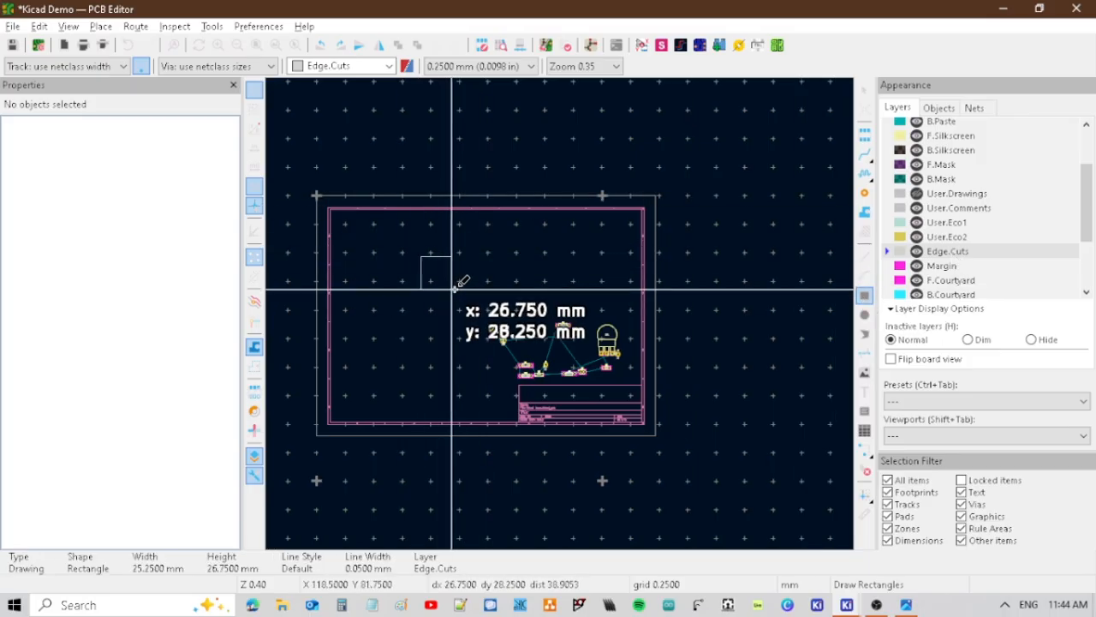
click(454, 282)
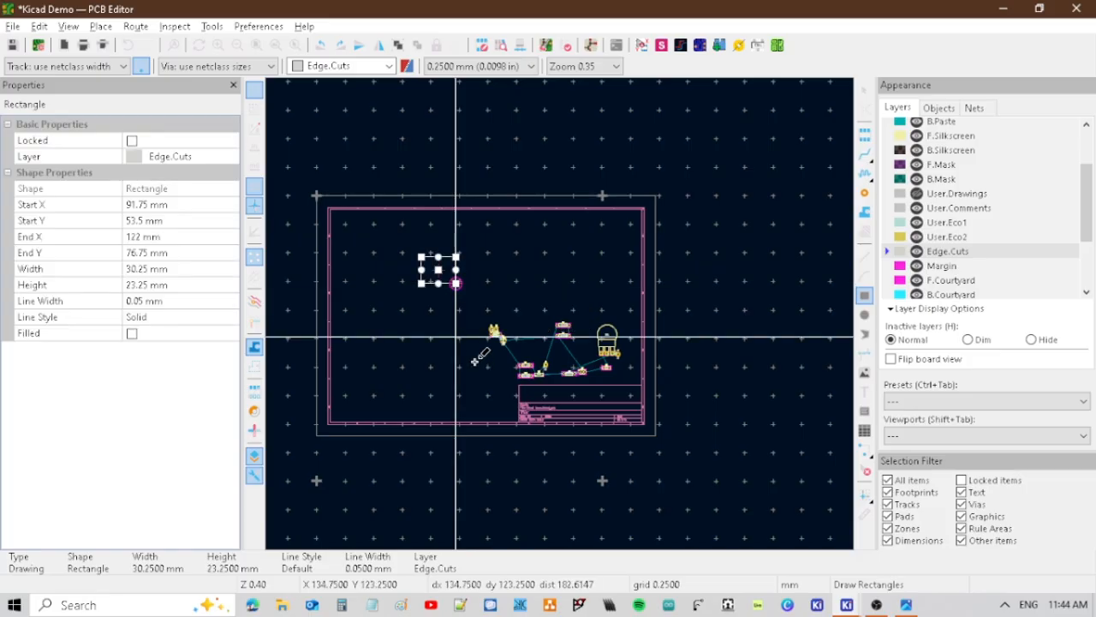
scroll(454, 338, up, 3)
key(Escape)
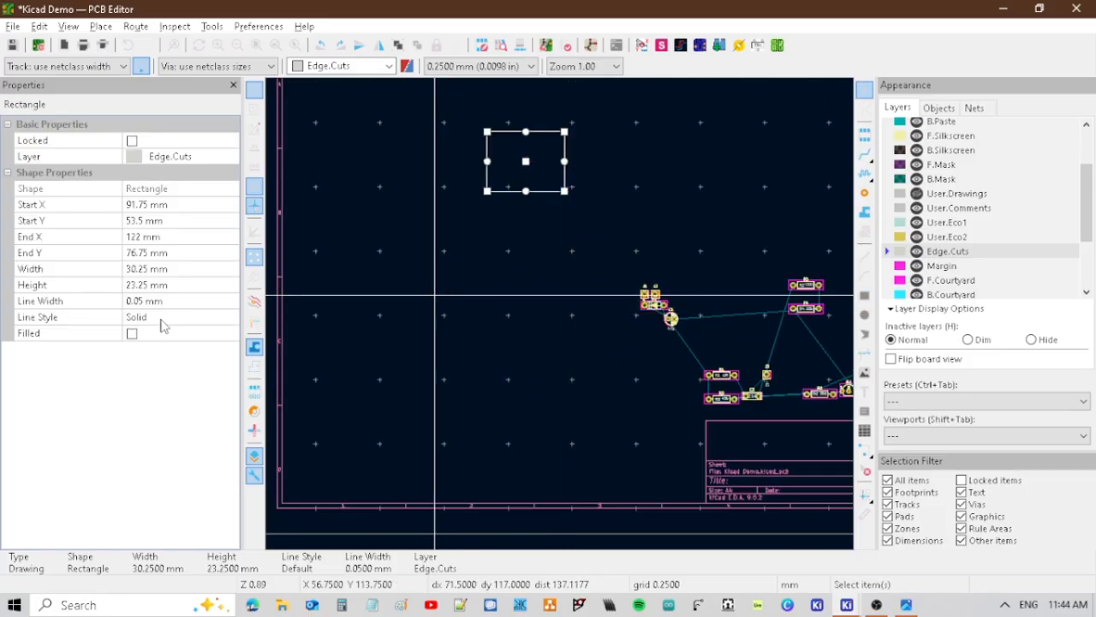
Switch to a new Microsoft Edge window and search the web for the 1590BB enclosure's dimensions.
right_click(252, 604)
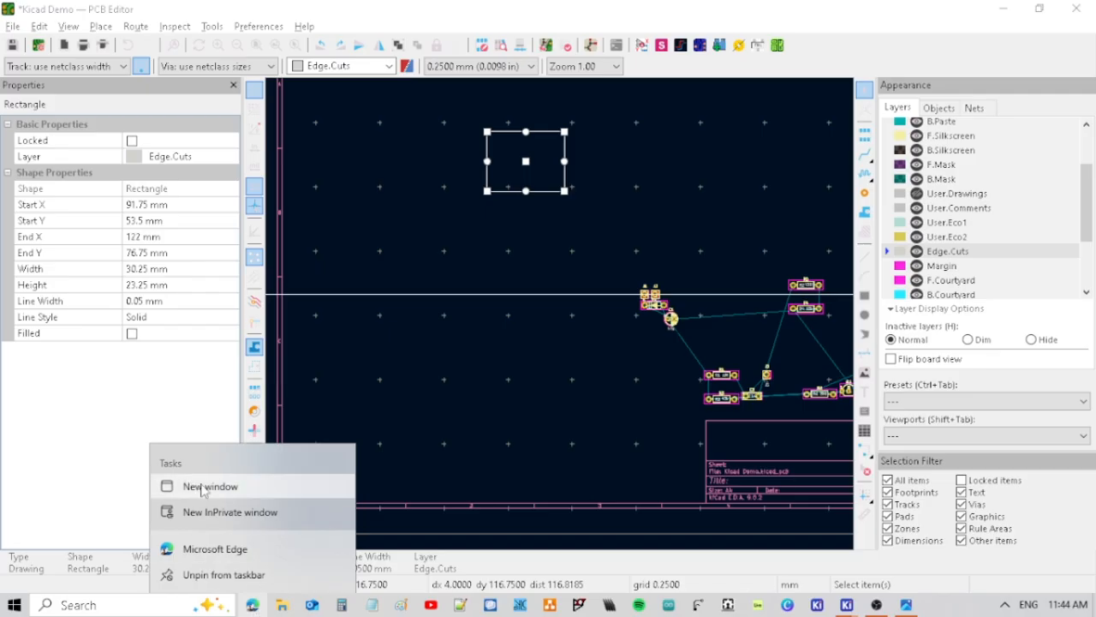
click(1031, 77)
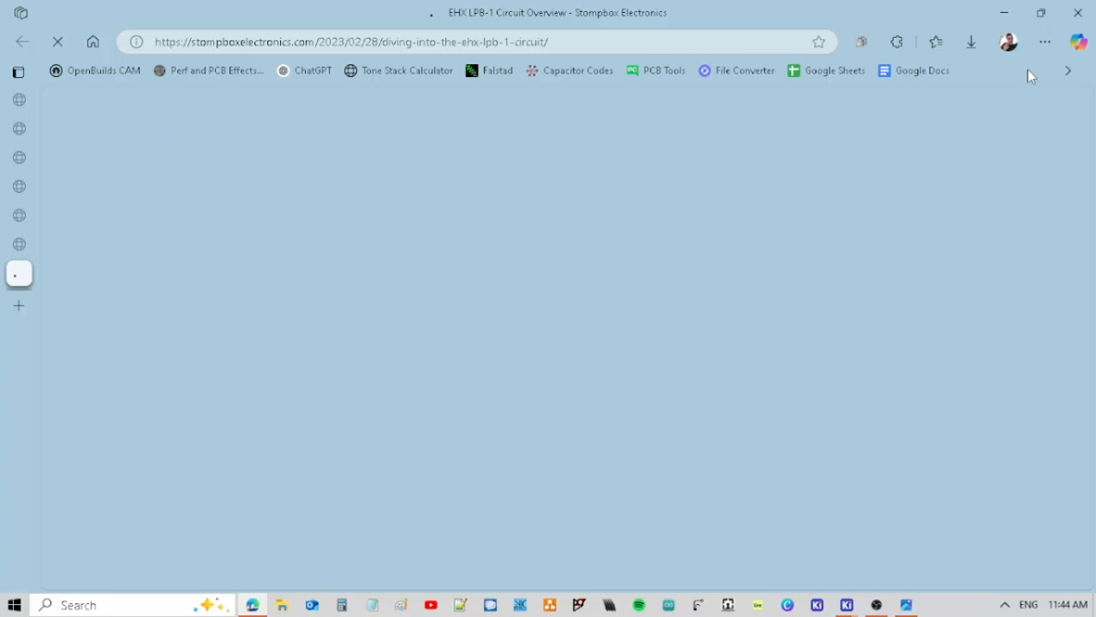
click(290, 44)
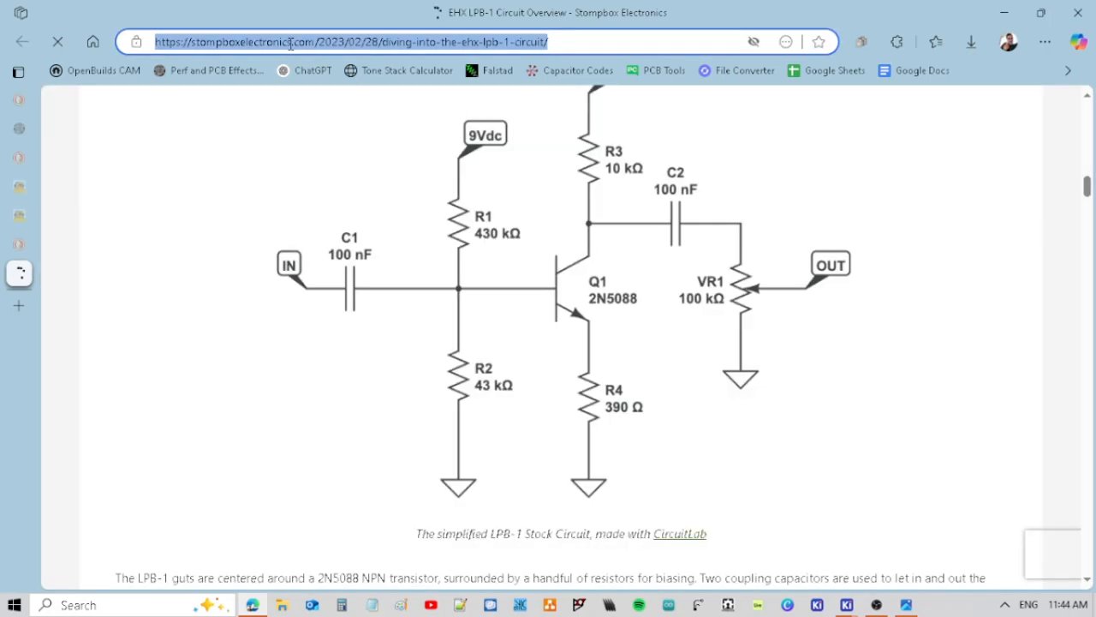
text(1590BB)
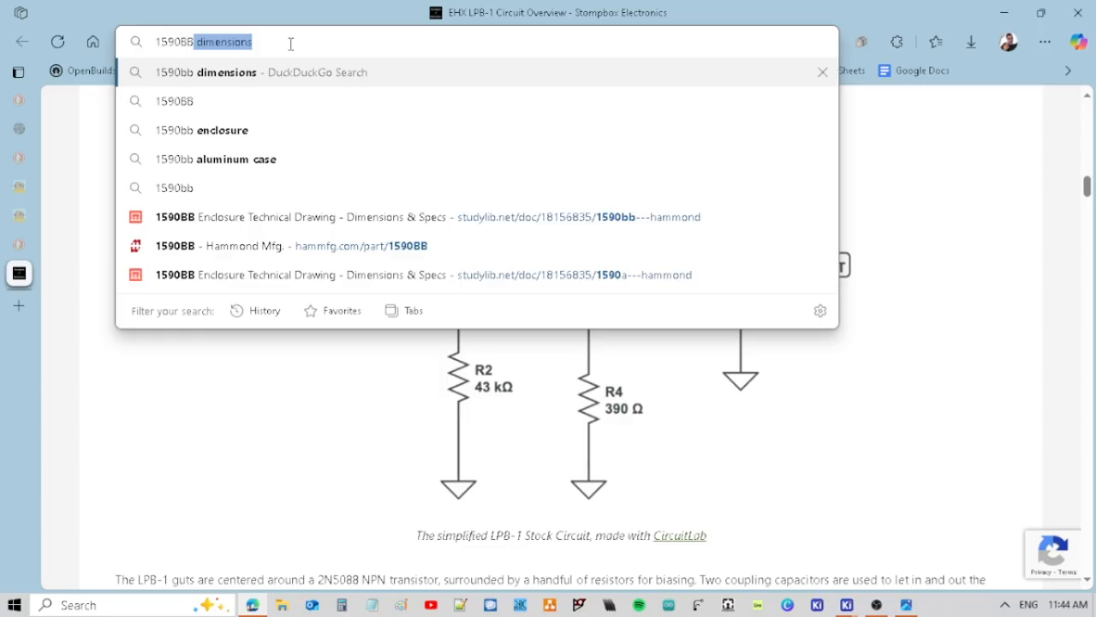
key(Return)
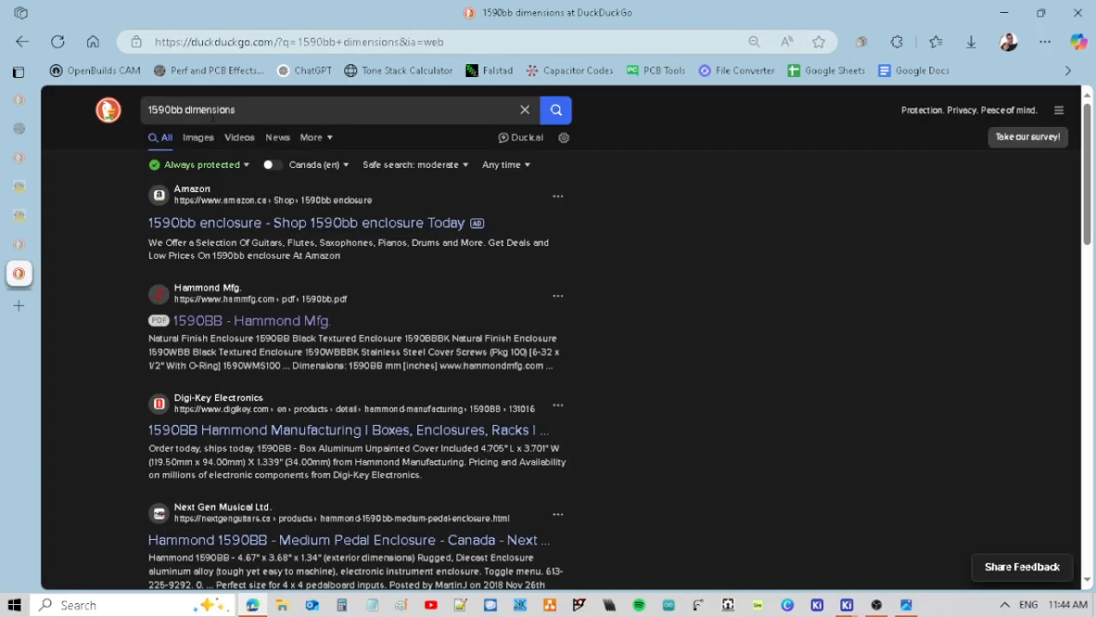
Search the web for the 1590B enclosure's dimensions in mm, check the Hammond part page, and return to the KiCad PCB Editor.
key(BackSpace)
key(Return)
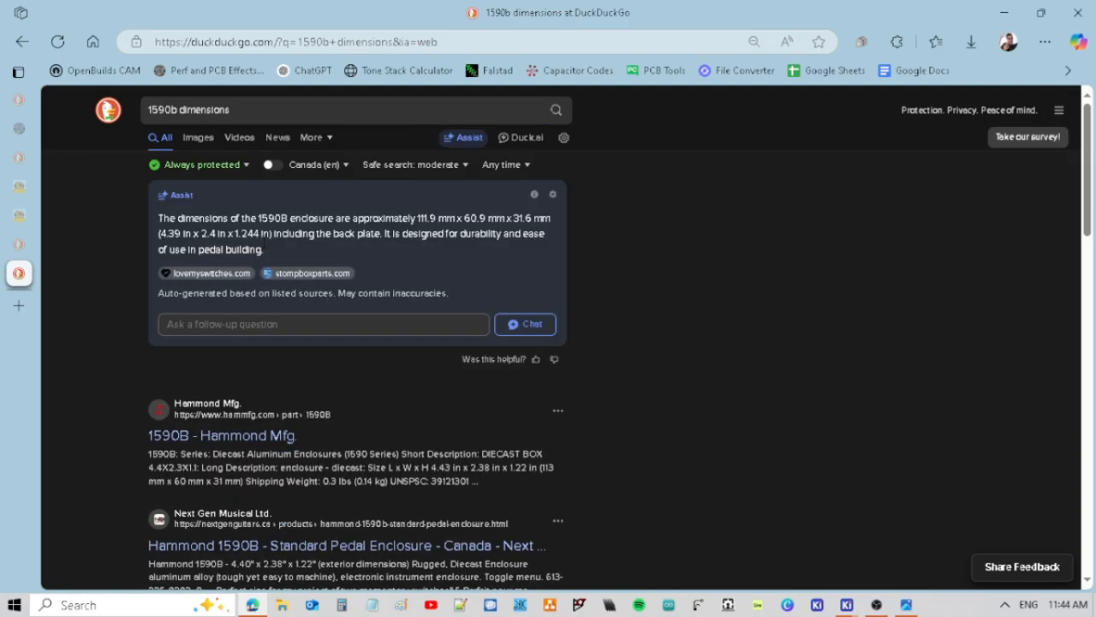
click(254, 109)
text(in mm)
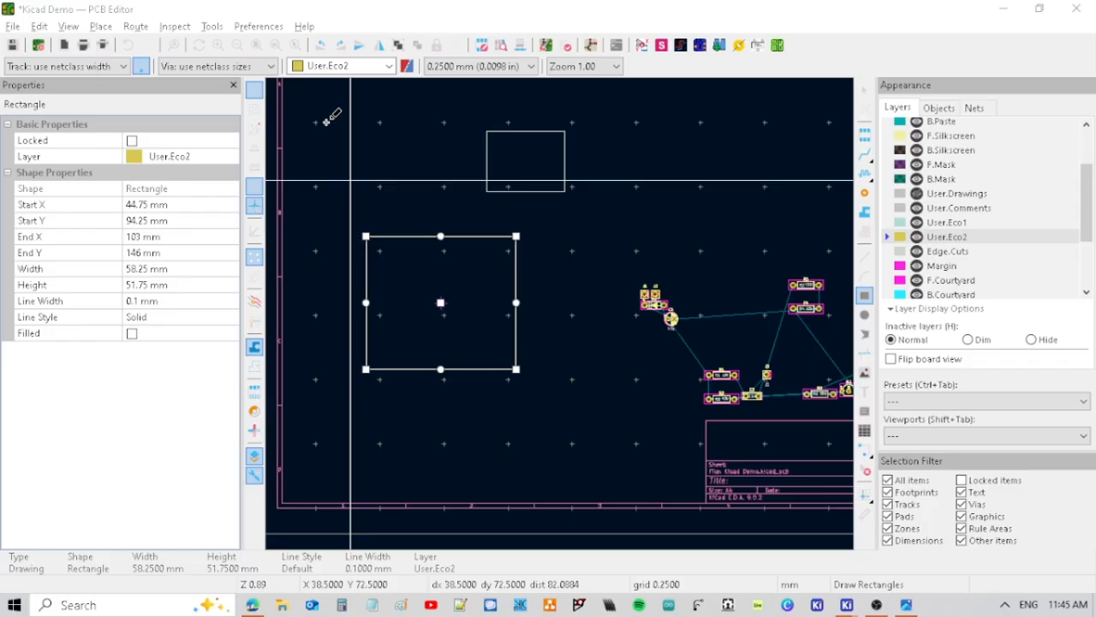
key(alt+Tab)
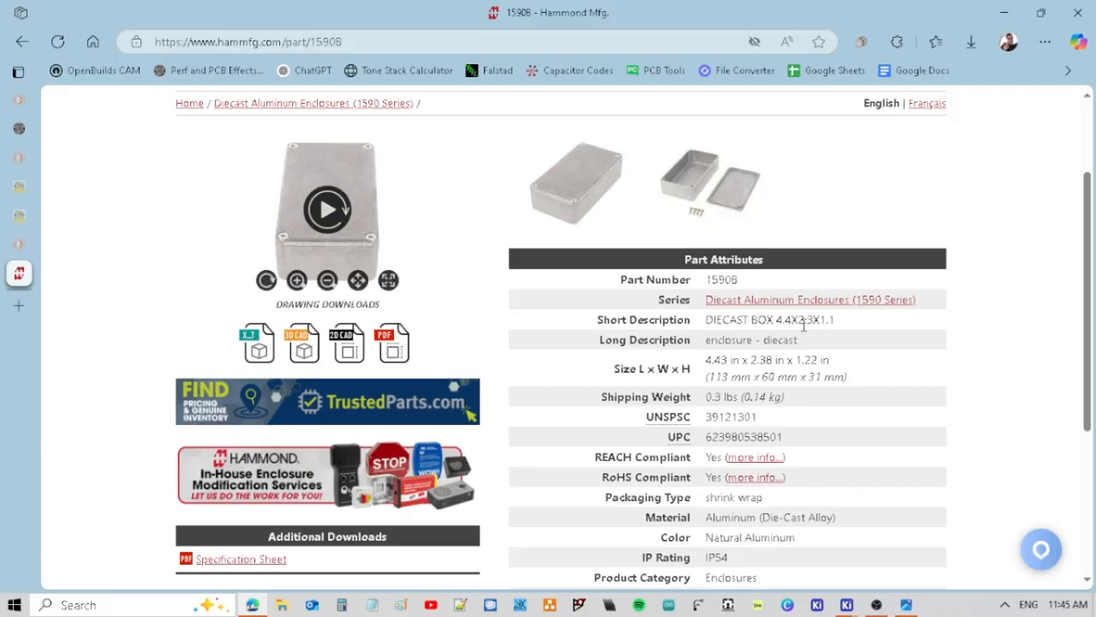
key(alt+Tab)
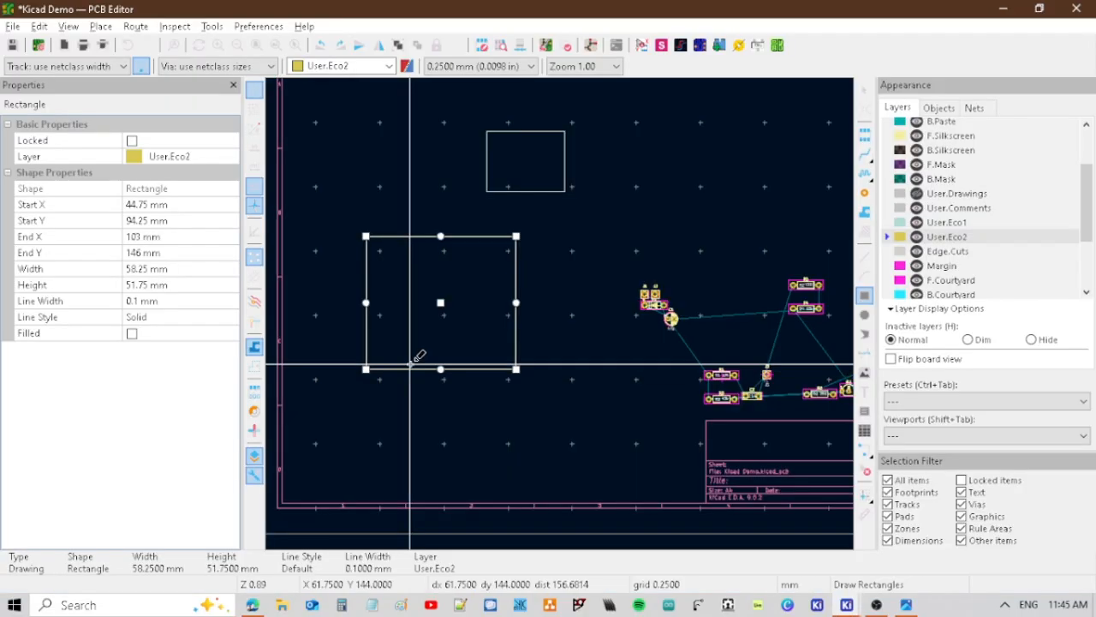
Hide the Properties panel and show it again.
click(68, 27)
mouse_move(100, 45)
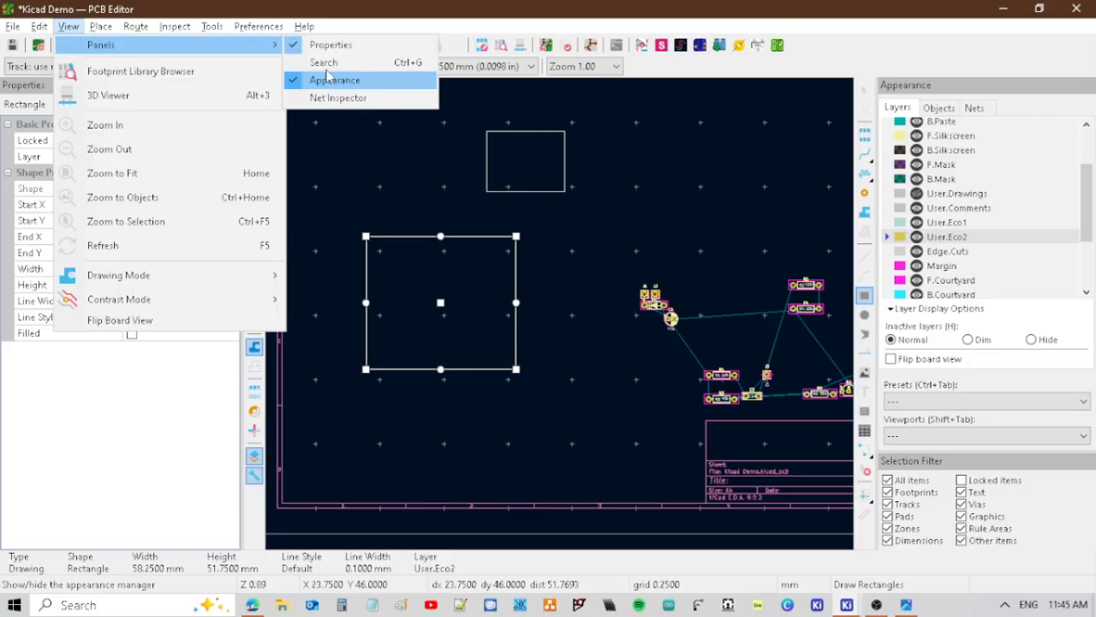
click(330, 45)
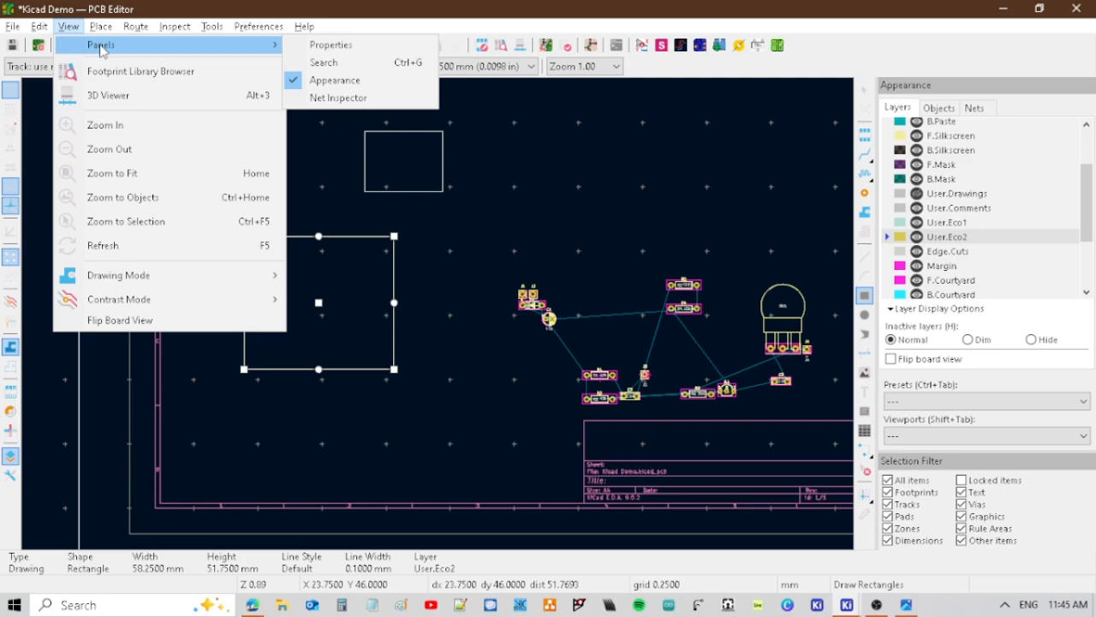
click(331, 45)
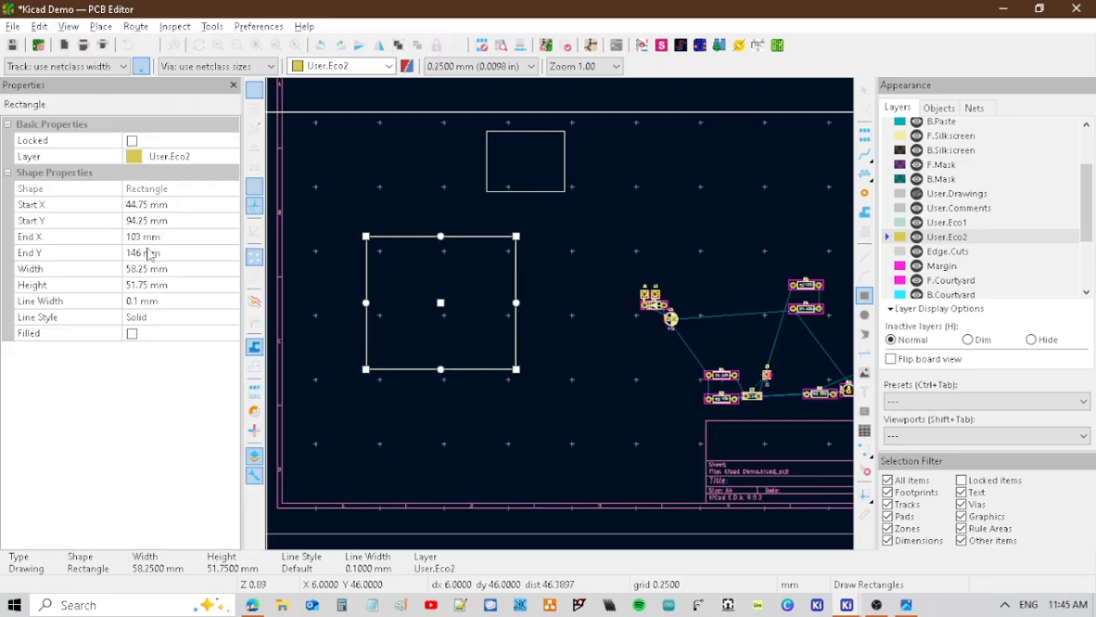
Set the User.Eco2 enclosure rectangle's width to 60 mm and its height to 113 mm.
click(145, 268)
text(6)
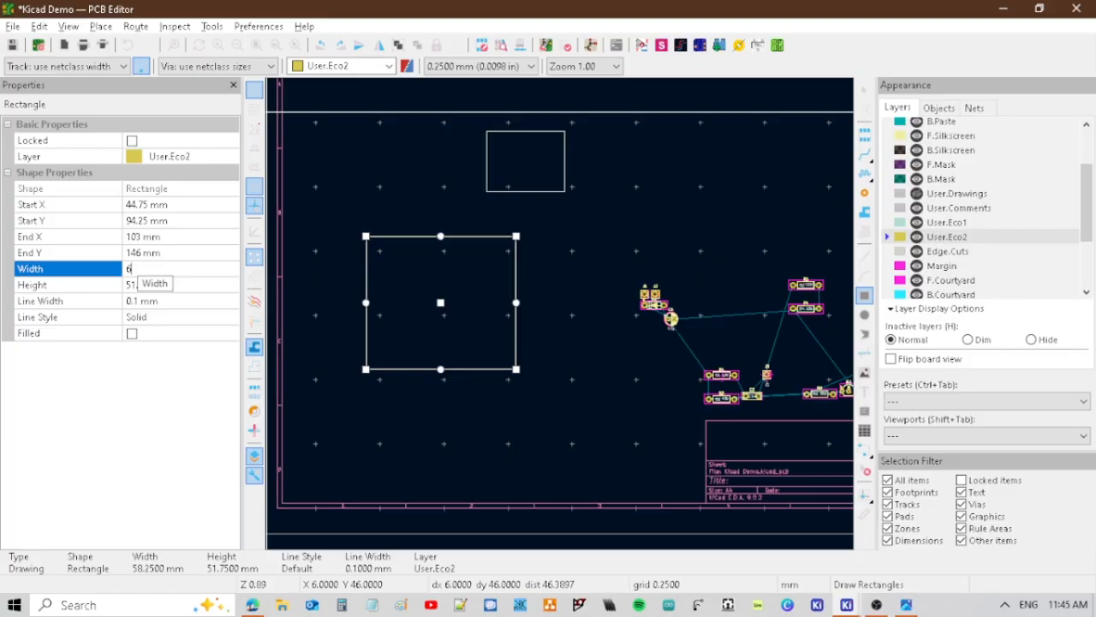
text(0)
key(Return)
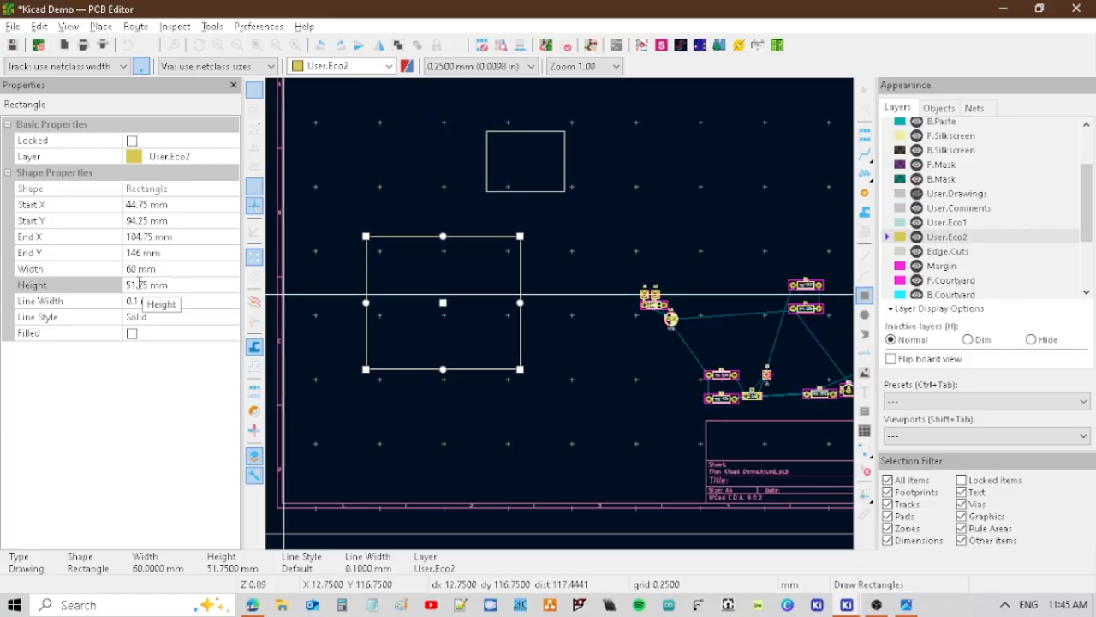
click(139, 285)
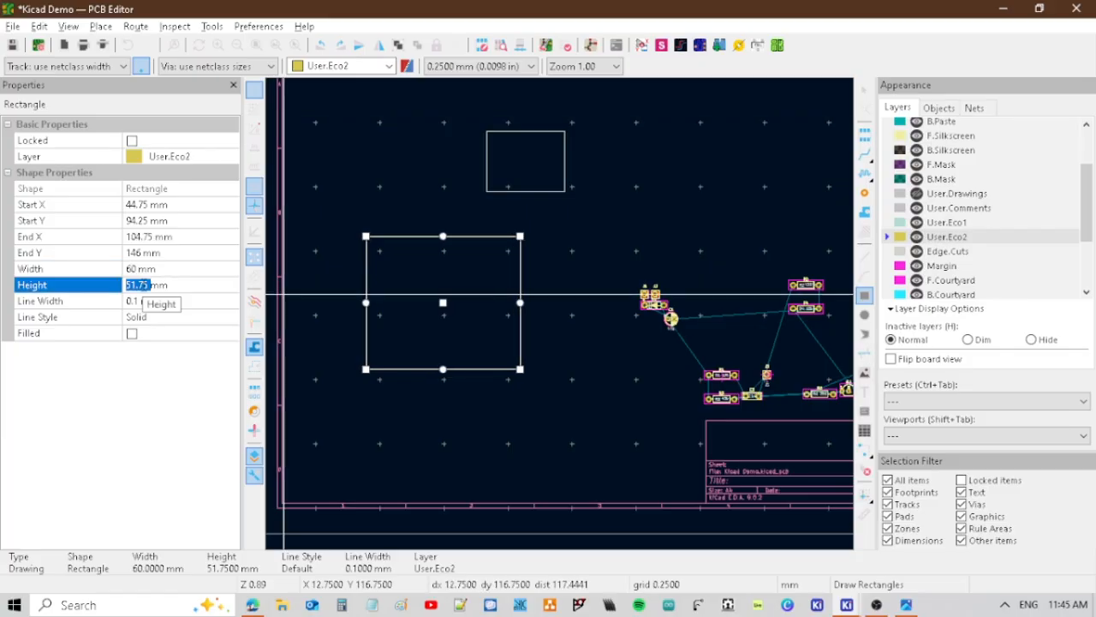
text(113)
key(Return)
key(Escape)
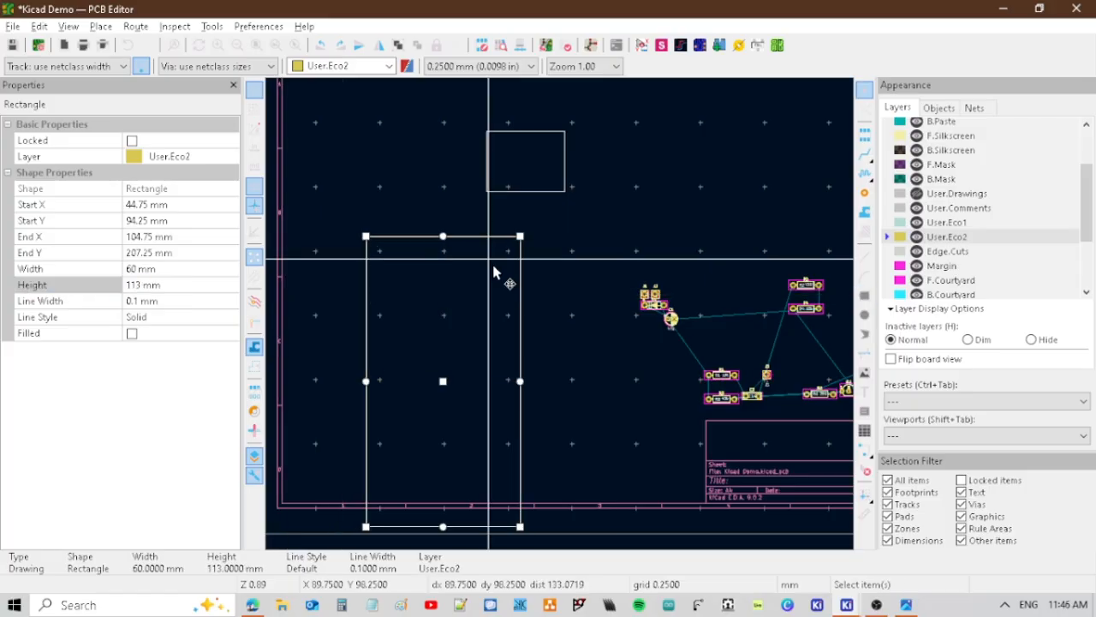
Move the enclosure rectangle up into the sheet's left part and place the Edge.Cuts outline inside its upper half.
key(m)
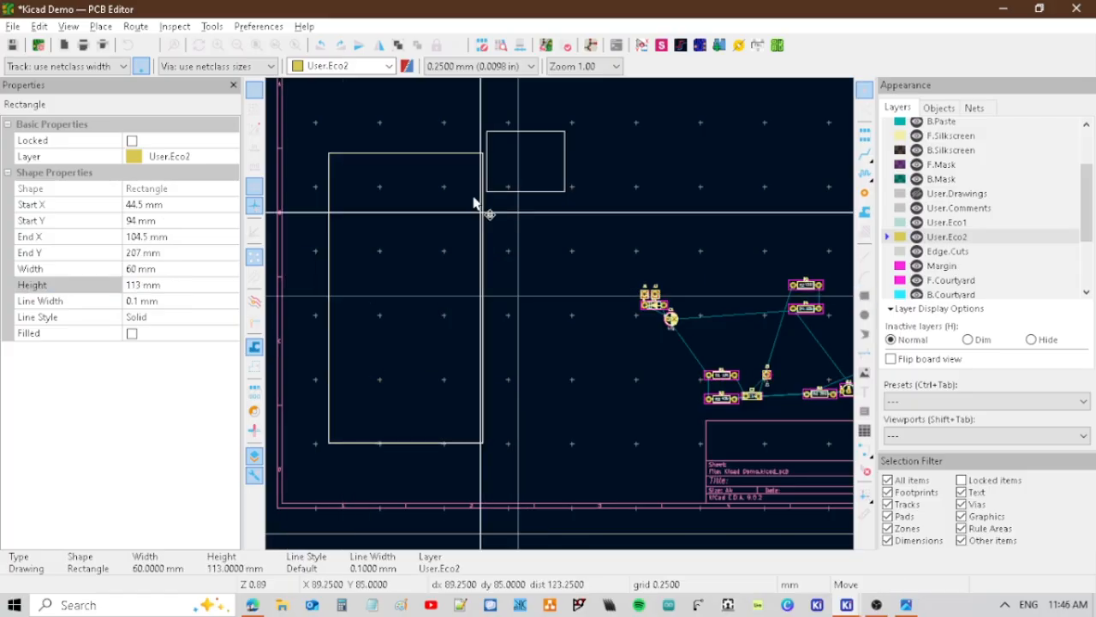
click(530, 191)
drag(474, 198, 409, 259)
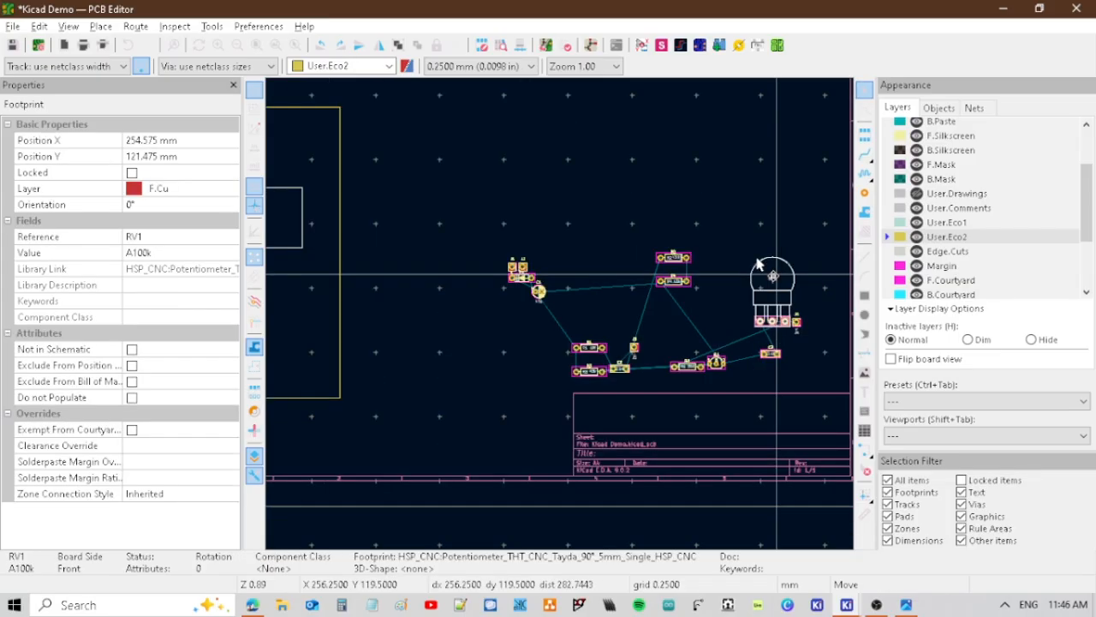
Move the RV1 footprint into the upper part of the enclosure rectangle, with its pads over the Edge.Cuts outline.
click(385, 179)
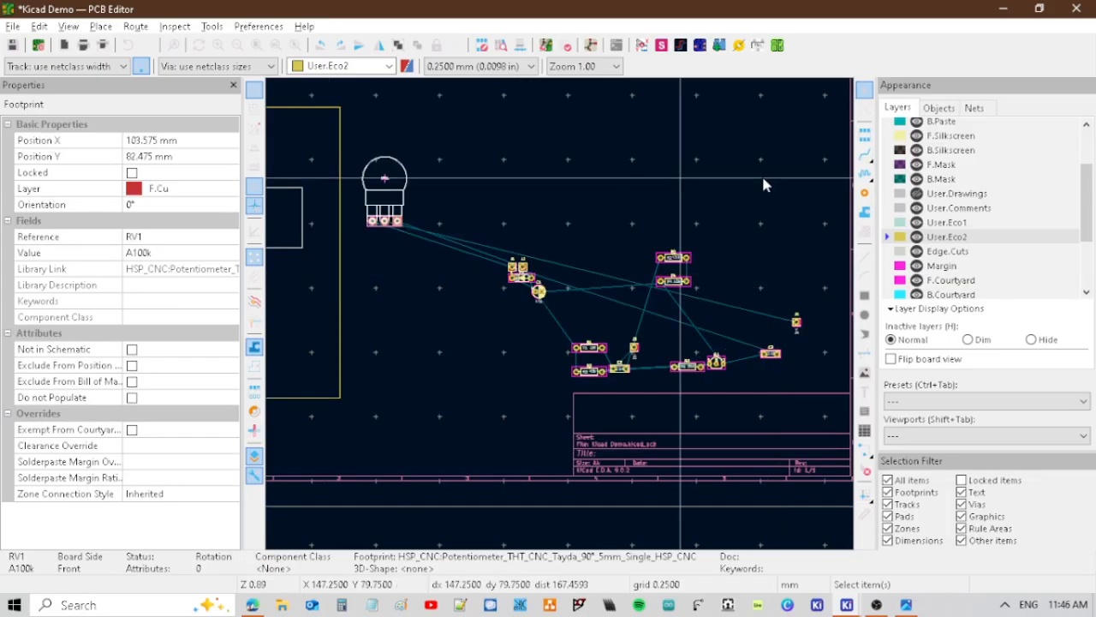
key(m)
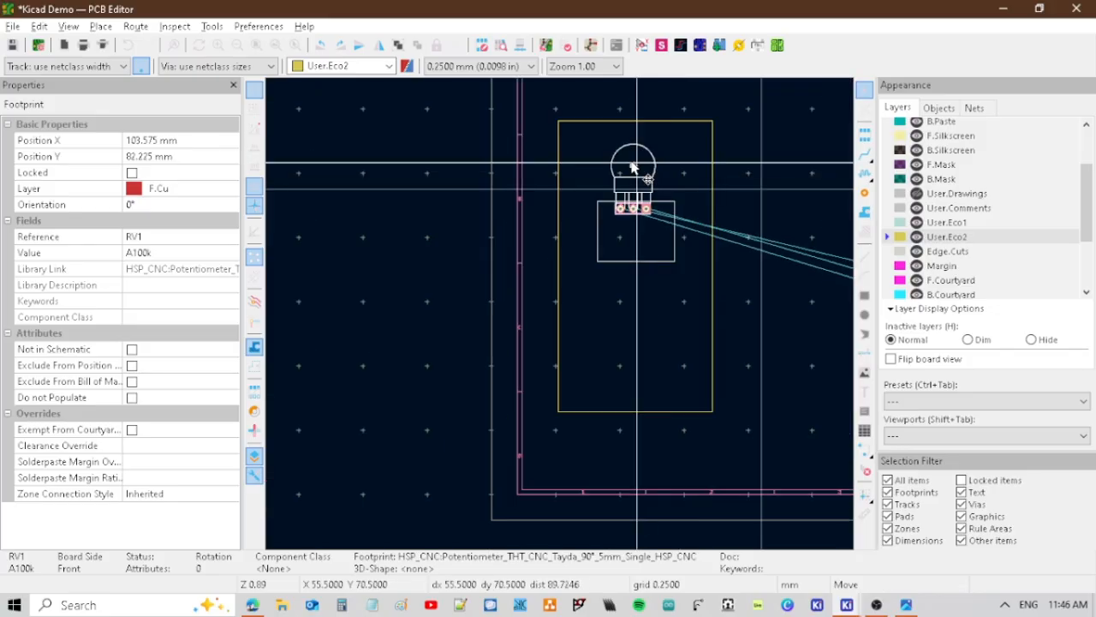
click(635, 176)
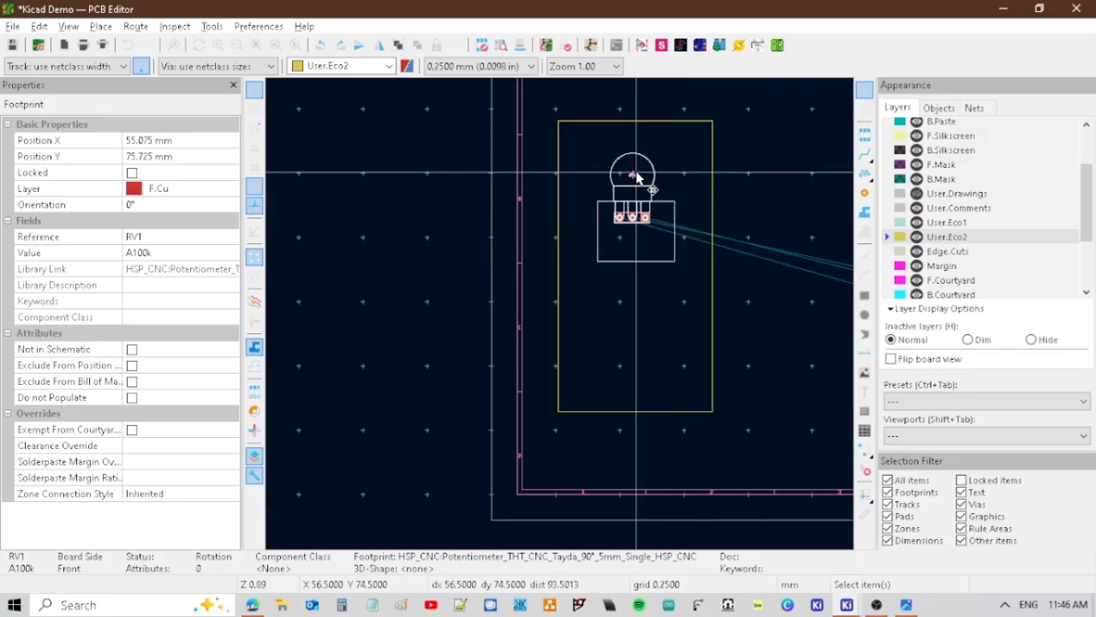
Align the User.Eco2 enclosure rectangle and the RV1 footprint to their horizontal center.
click(635, 122)
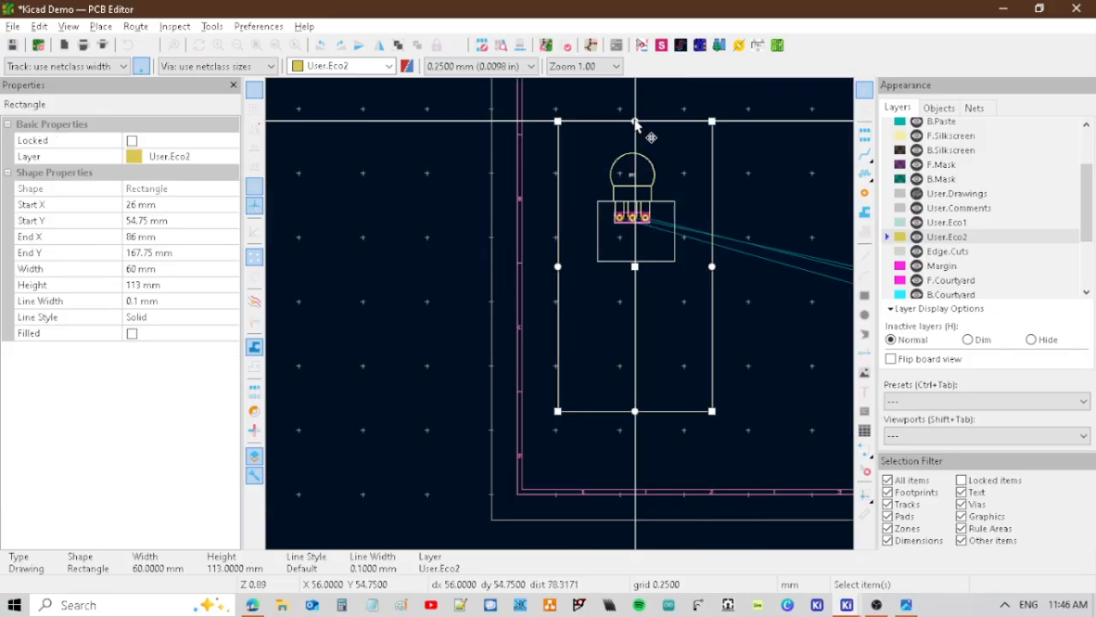
shift+click(650, 174)
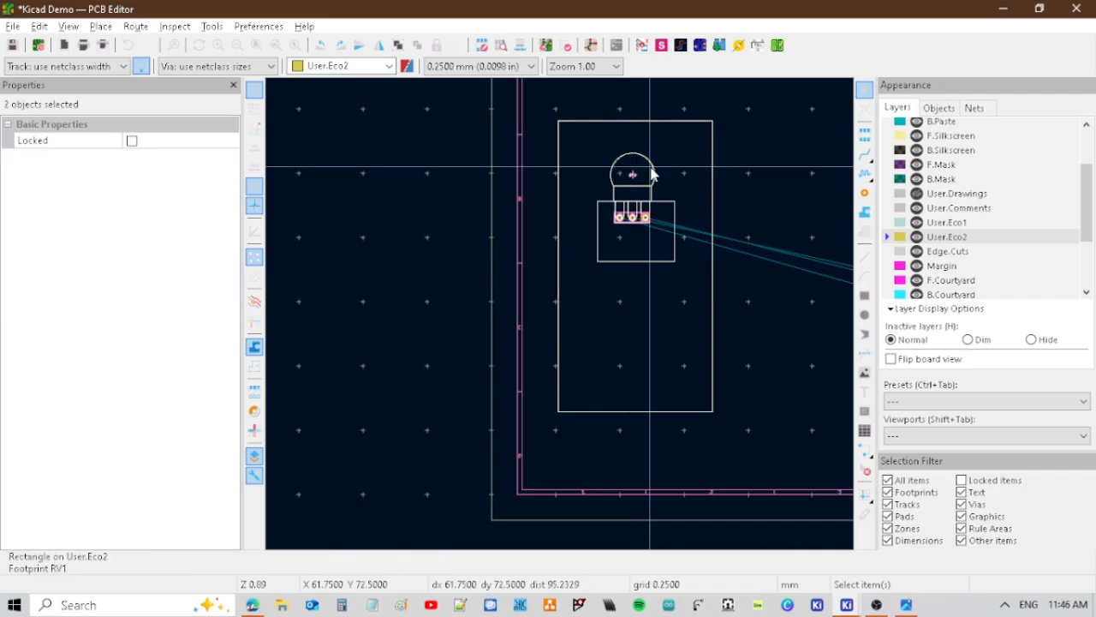
right_click(651, 174)
mouse_move(743, 352)
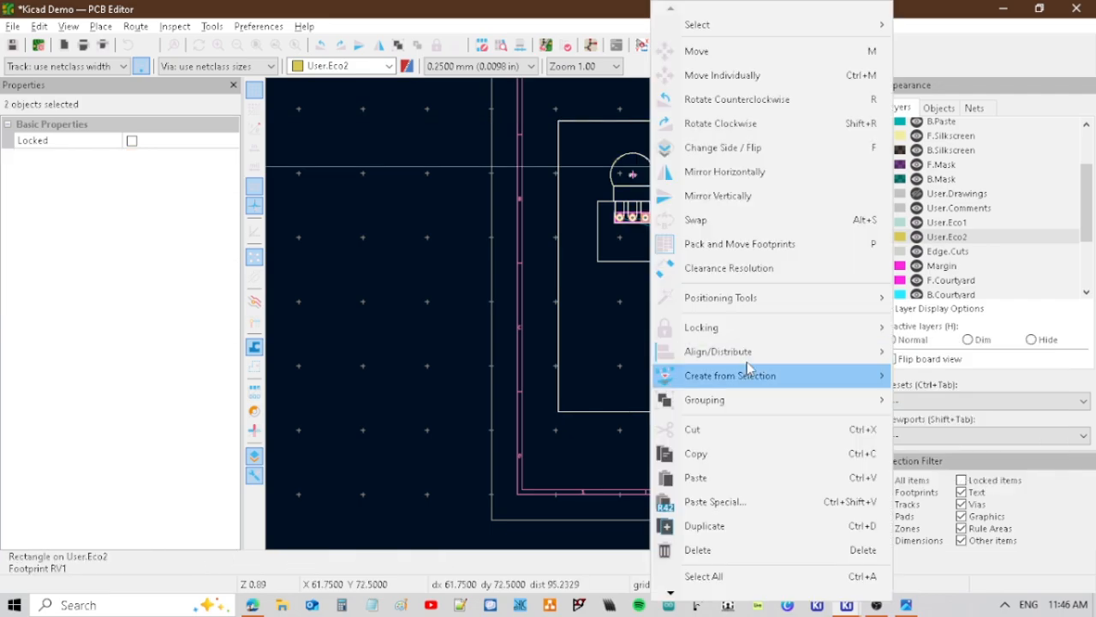
click(955, 381)
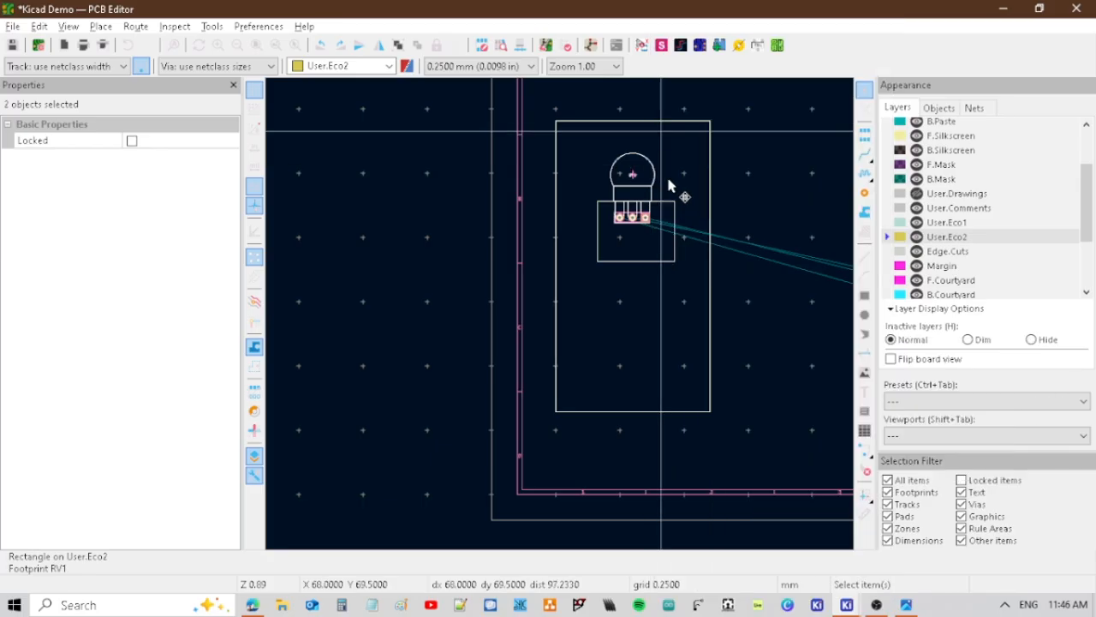
Reposition the Edge.Cuts outline around RV1's pads and resize it to about 44 × 43 mm.
click(676, 206)
drag(676, 206, 624, 261)
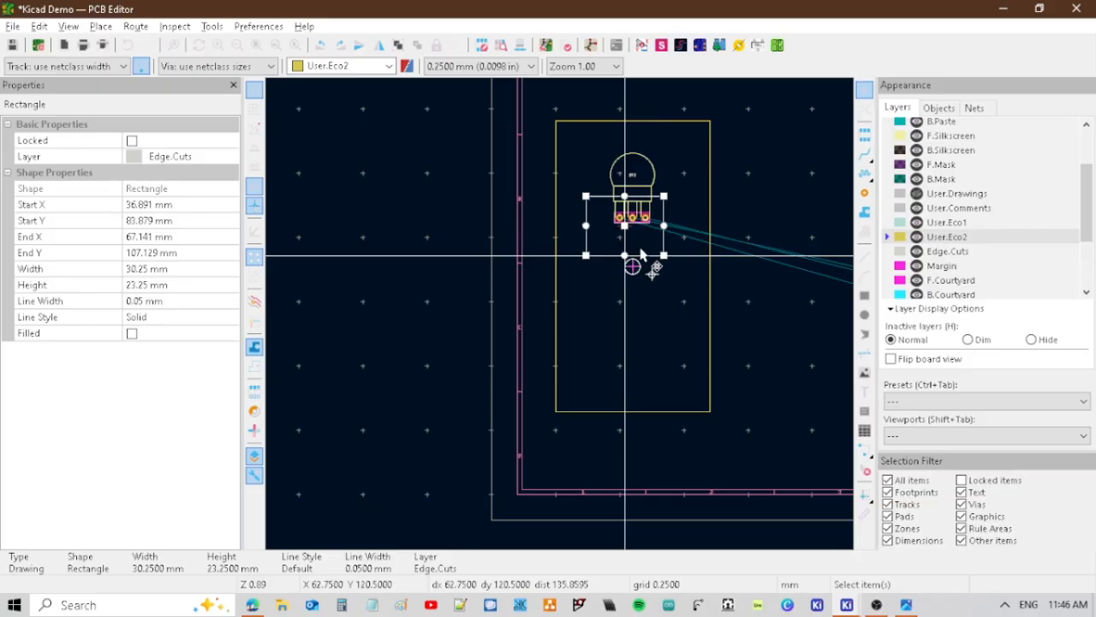
drag(664, 227, 690, 241)
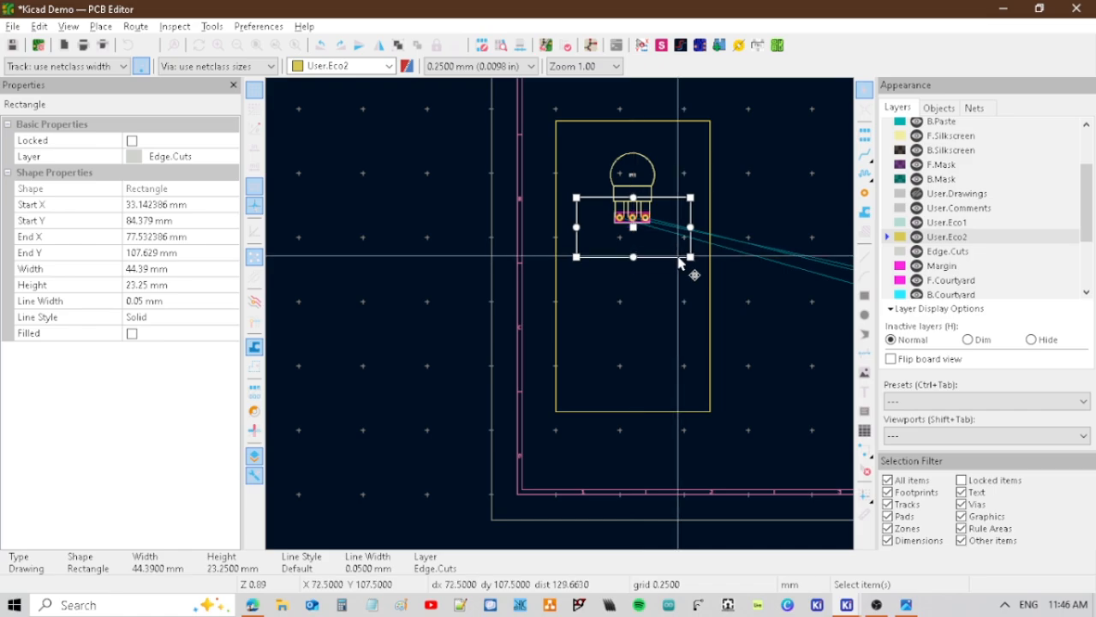
drag(677, 257, 690, 308)
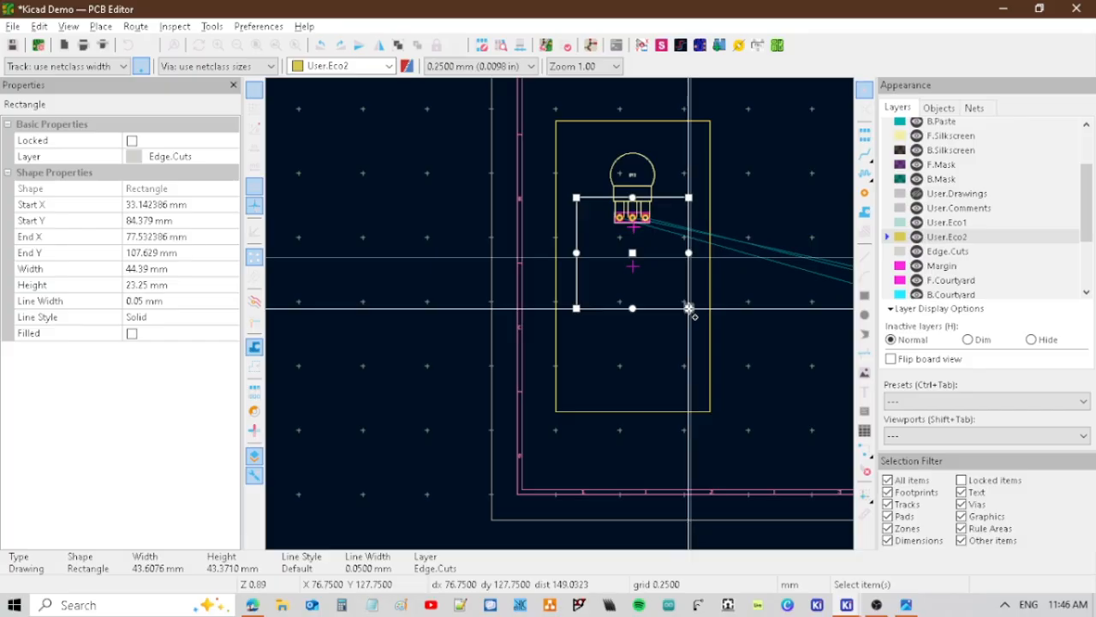
click(798, 212)
Align the Edge.Cuts outline, the RV1 footprint and the enclosure rectangle to a common horizontal center.
middle_drag(779, 174, 623, 184)
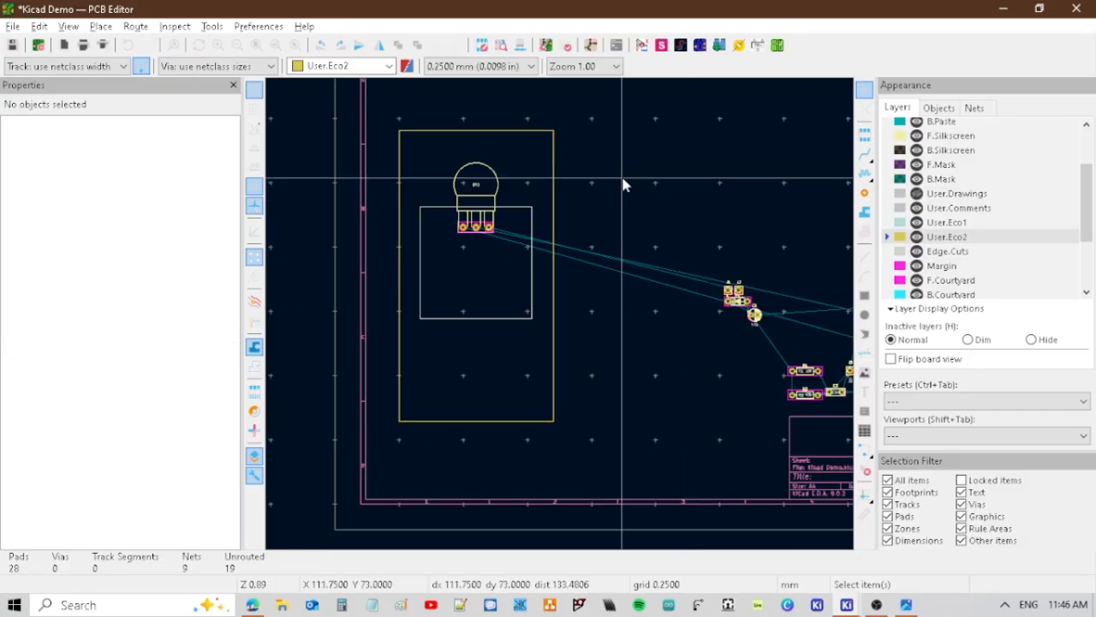
click(518, 210)
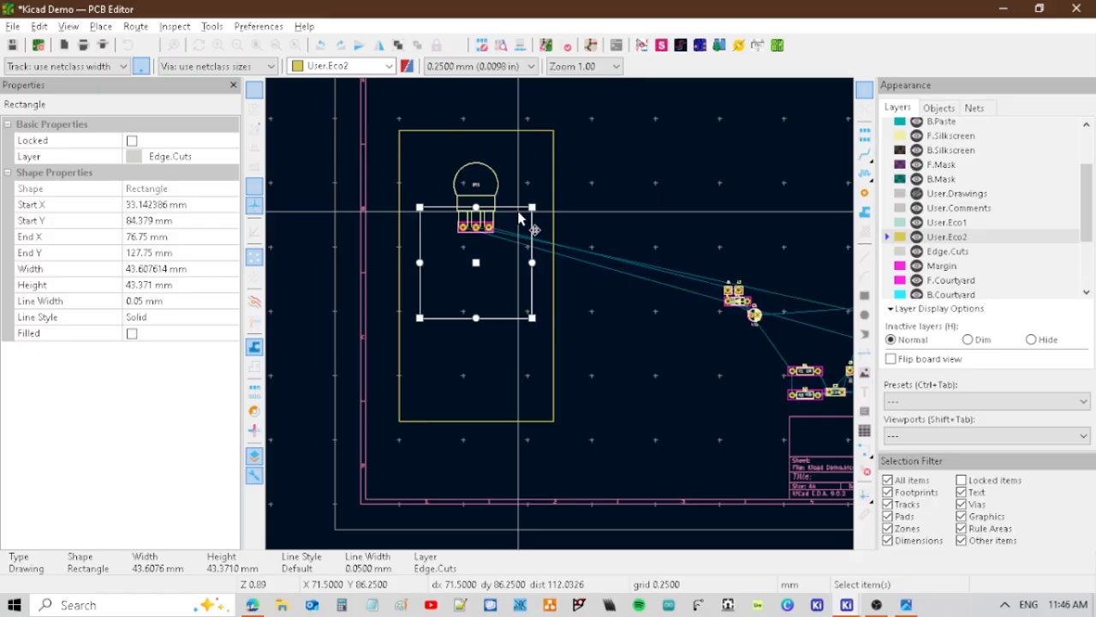
shift+click(499, 188)
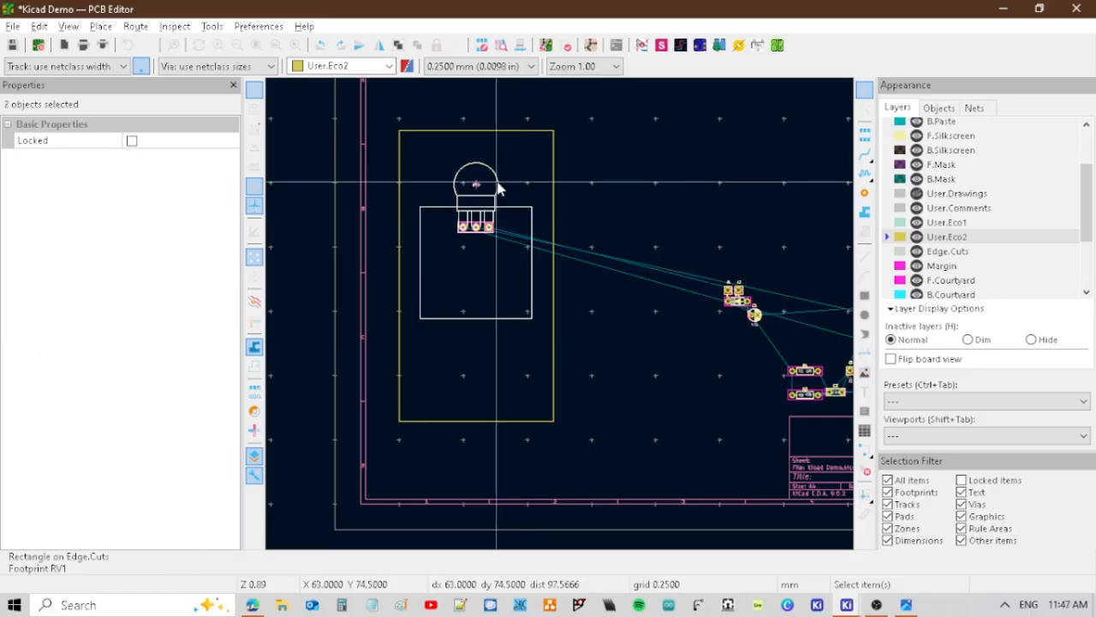
right_click(499, 188)
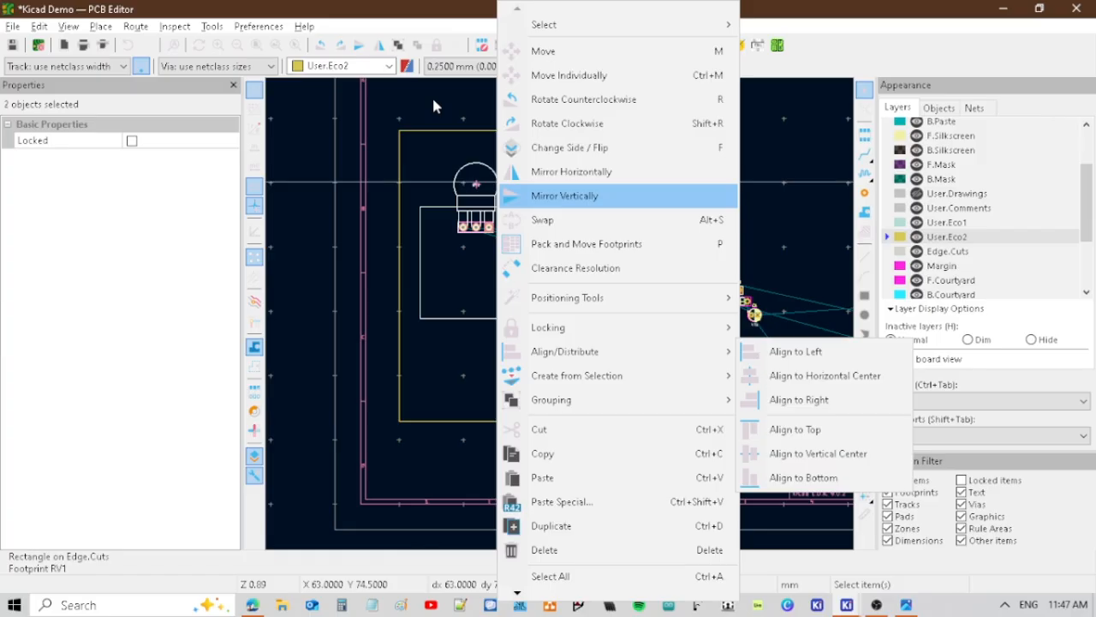
shift+click(439, 131)
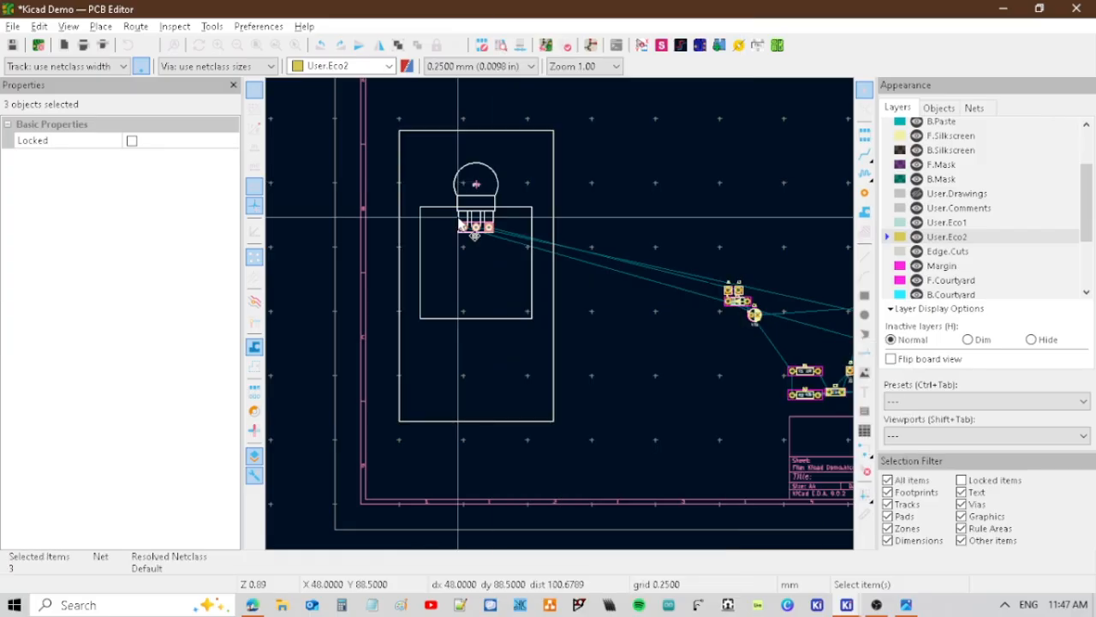
right_click(461, 224)
mouse_move(599, 327)
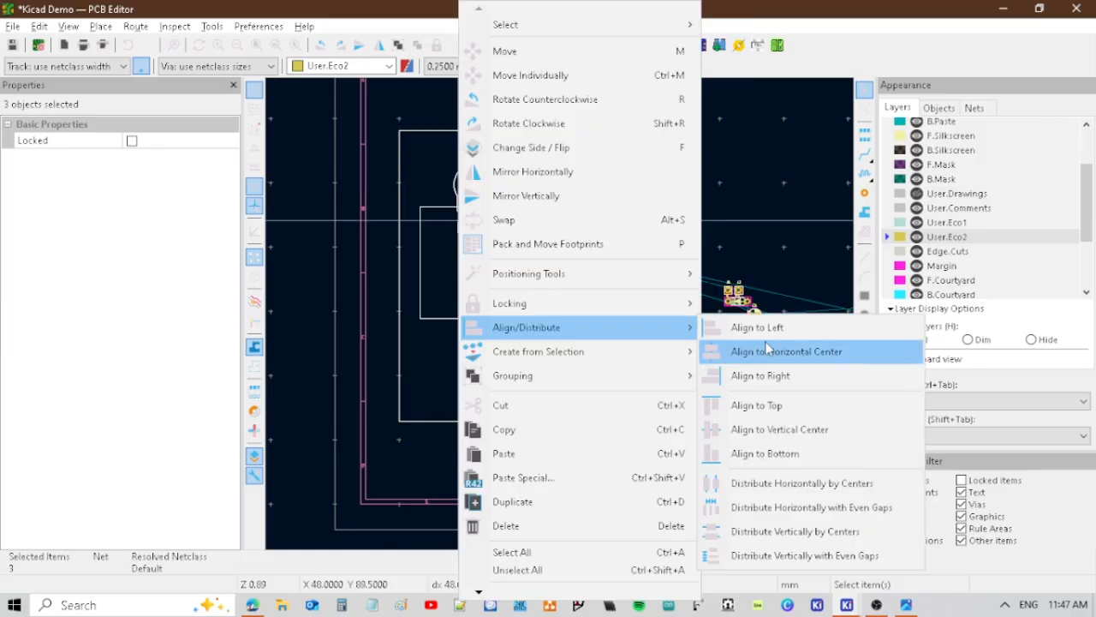
click(767, 351)
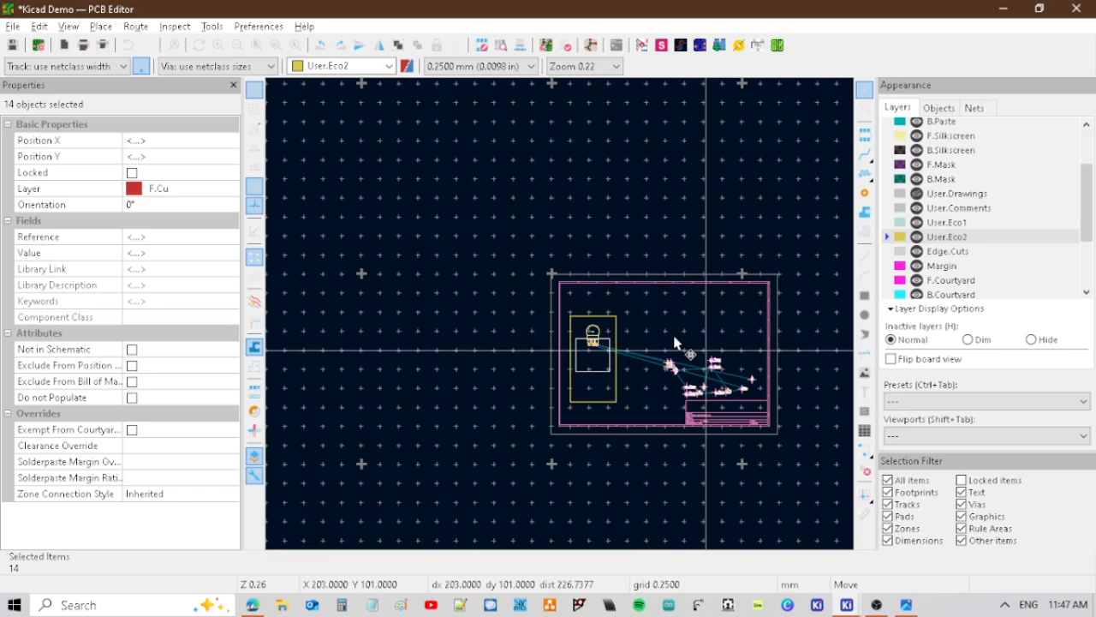
Move all the other footprints outside the sheet, and shift the enclosure rectangle, RV1 and board outline together towards the sheet's middle.
key(Escape)
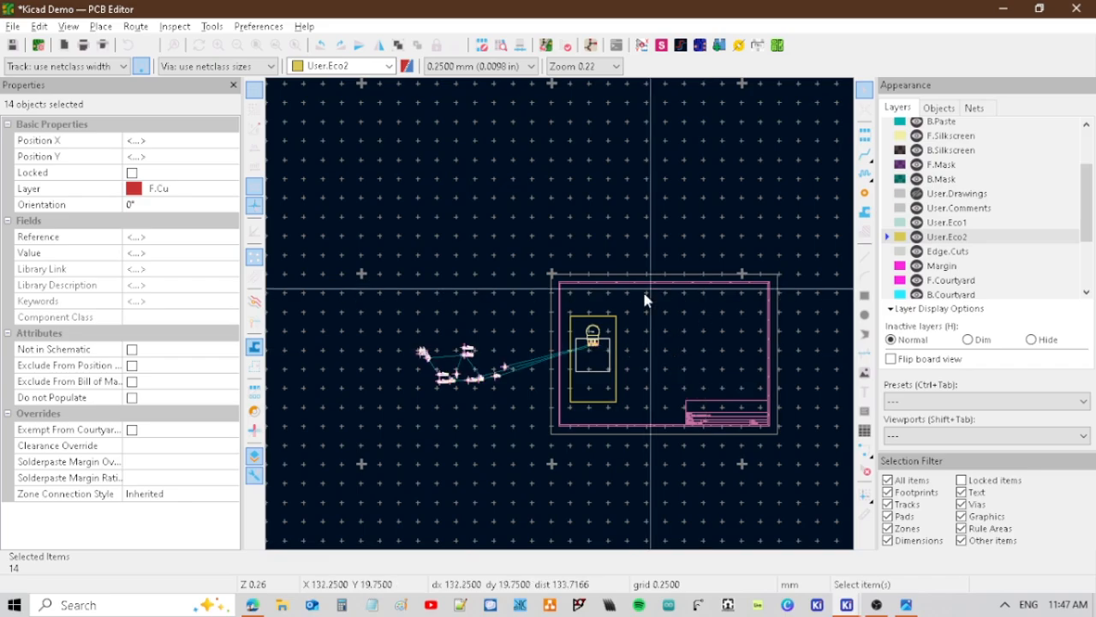
drag(598, 368, 633, 363)
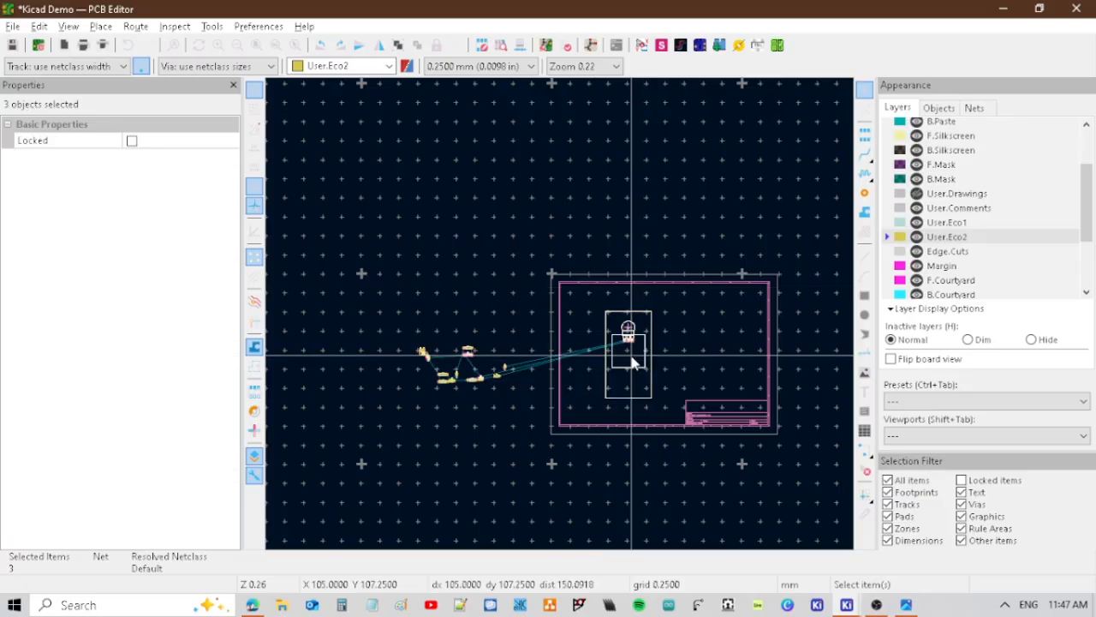
Lock the enclosure rectangle, RV1 and board outline together, and move the remaining footprints back onto the sheet around the enclosure's lower end.
right_click(634, 362)
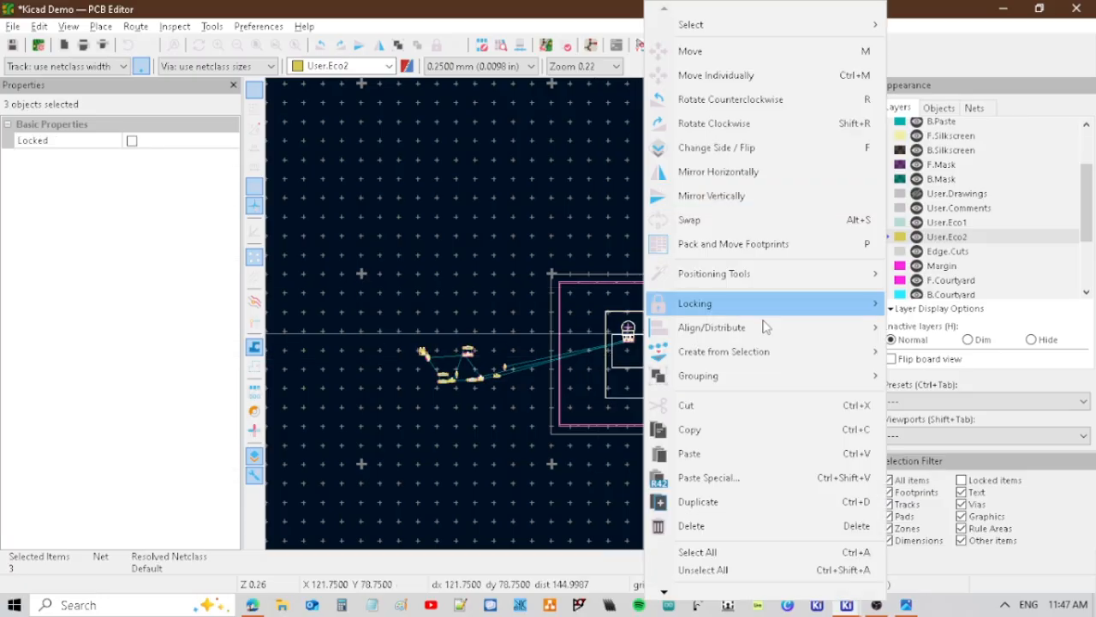
click(690, 154)
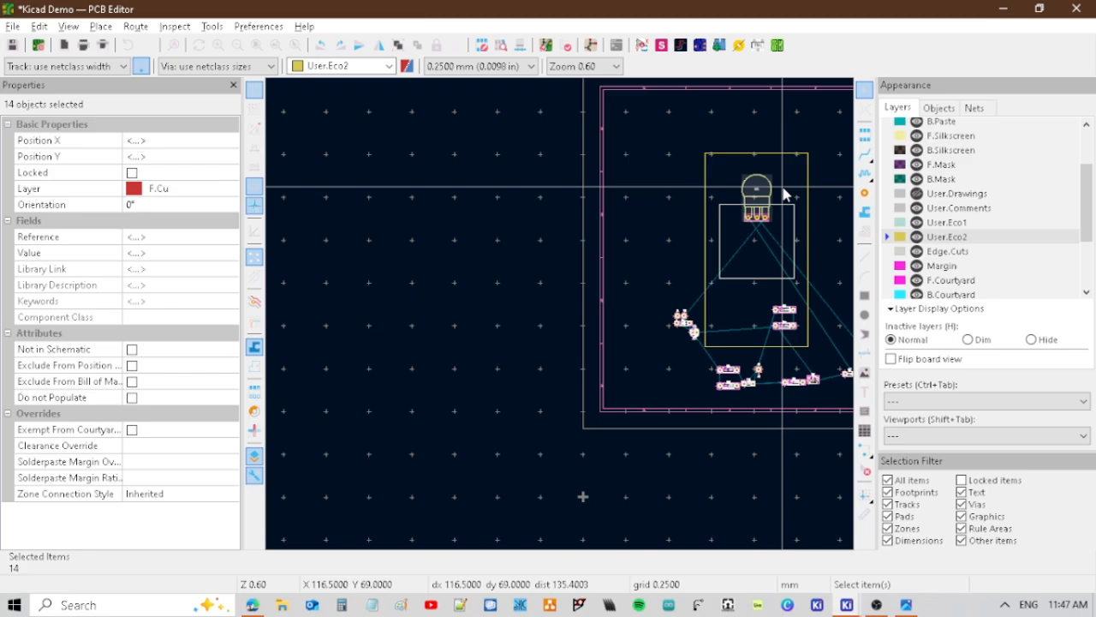
middle_drag(727, 118, 587, 154)
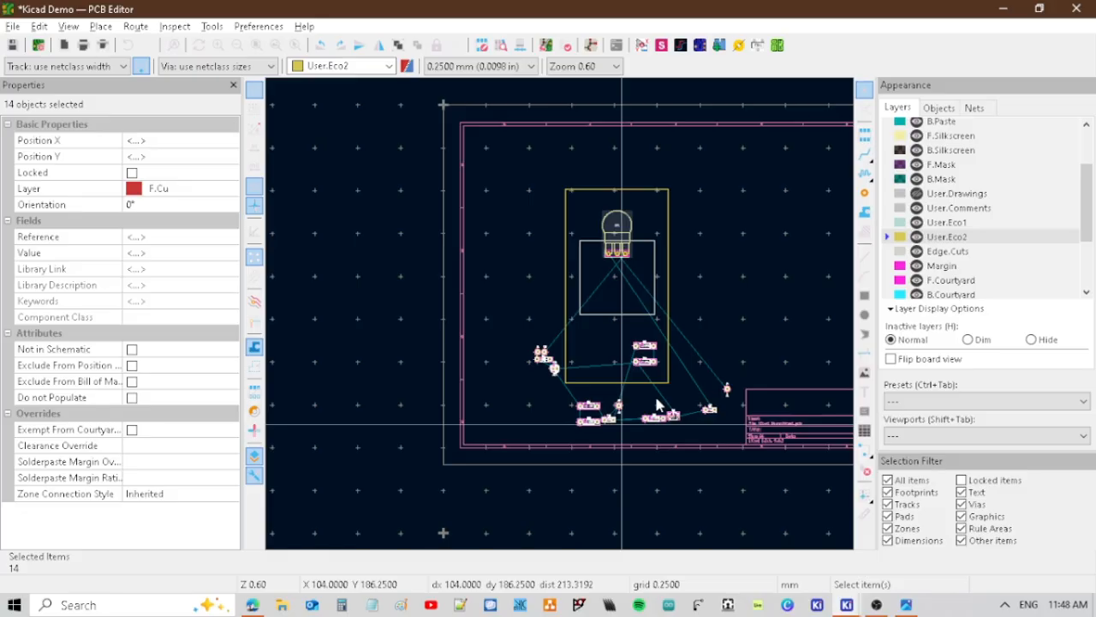
Draw a rectangle on User.Eco2 in the enclosure's lower part and set it to 15 mm wide and 20 mm high.
scroll(634, 257, up, 4)
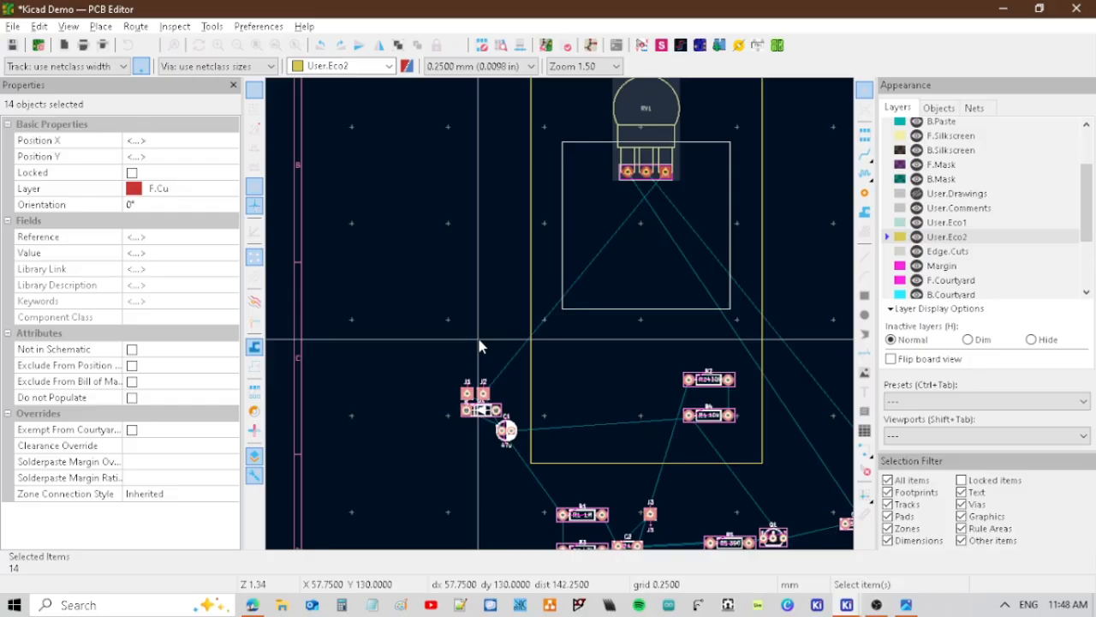
key(ctrl+shift+r)
click(608, 360)
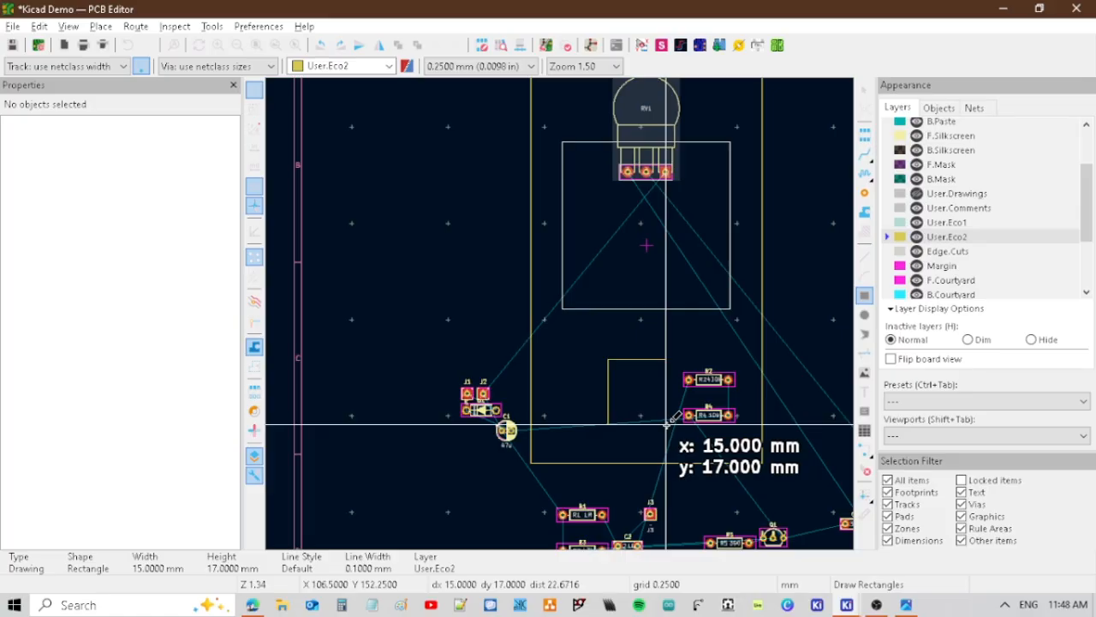
click(682, 421)
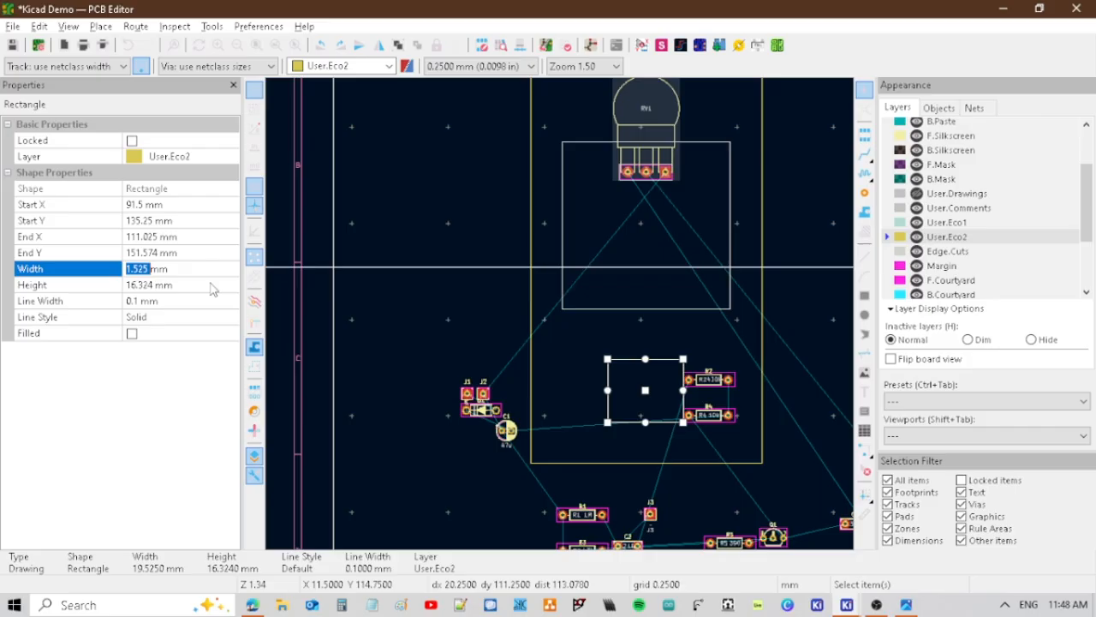
text(15)
click(135, 285)
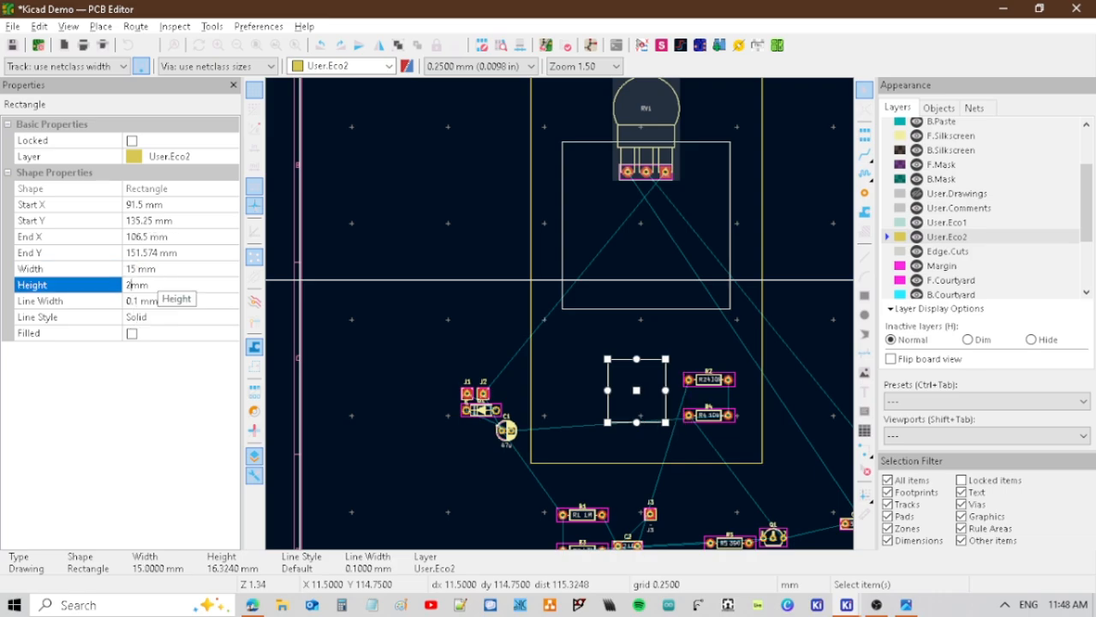
text(20)
key(Return)
Add a smaller copy of the rectangle across the enclosure's left edge and center the 15 × 20 mm rectangle horizontally in the enclosure.
key(ctrl+c)
key(ctrl+v)
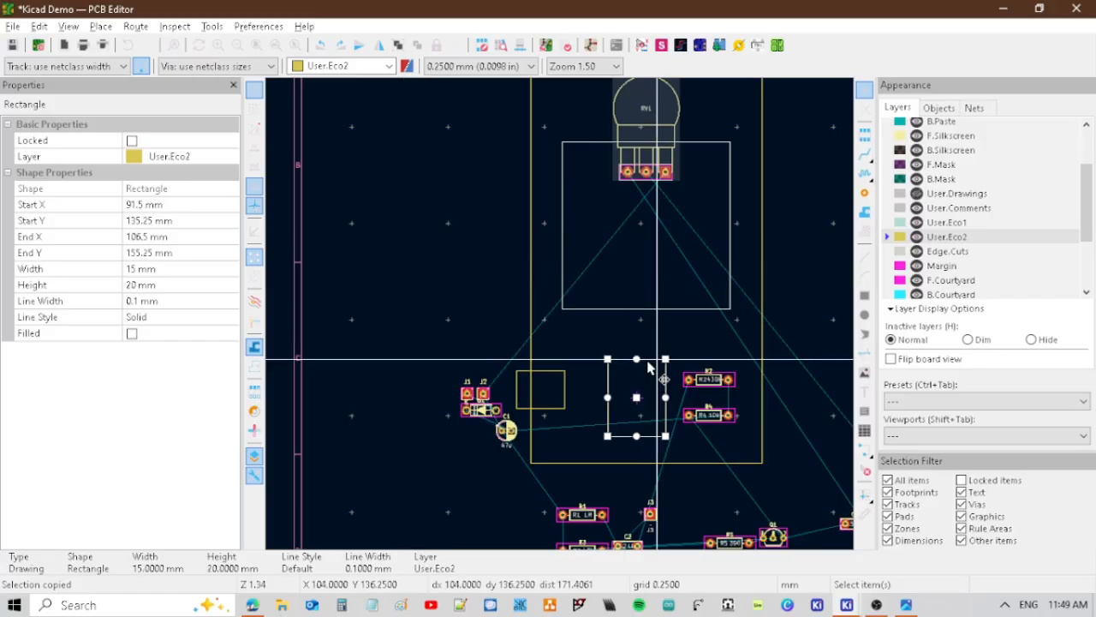
key(m)
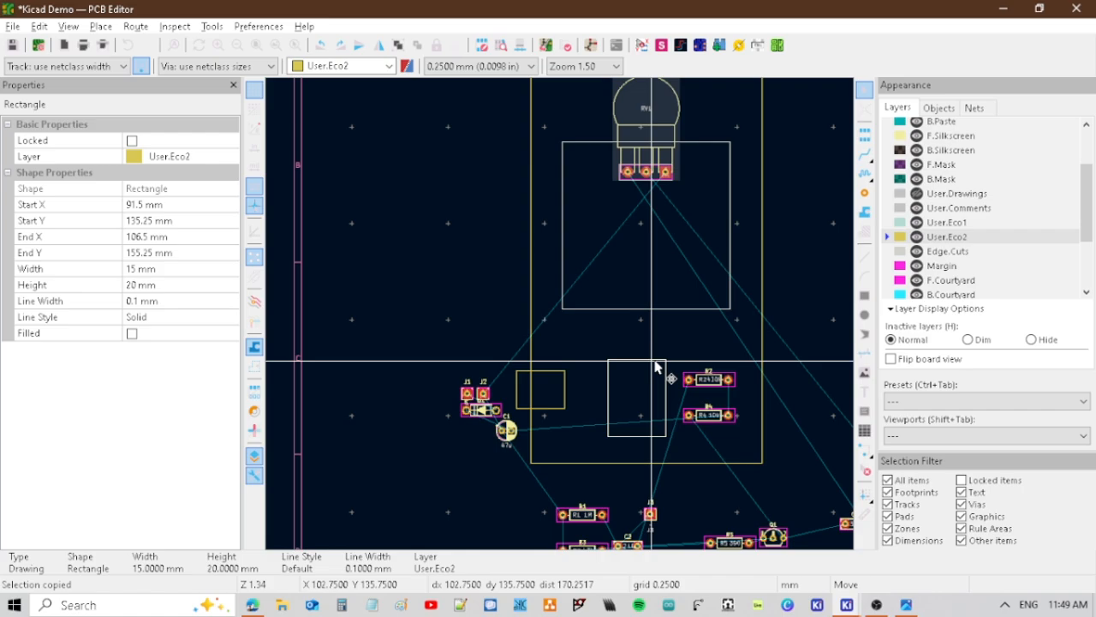
click(658, 361)
Draw a circle of about 2.5 mm radius on User.Eco2 and move it off the 15 × 20 mm rectangle.
key(ctrl+shift+c)
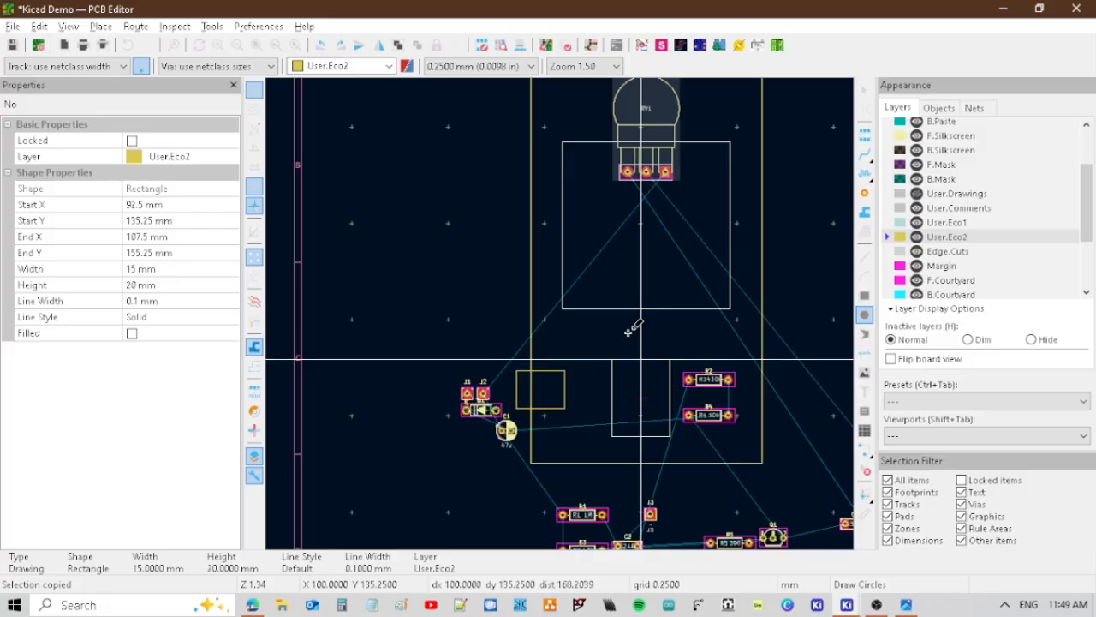
key(ctrl+v)
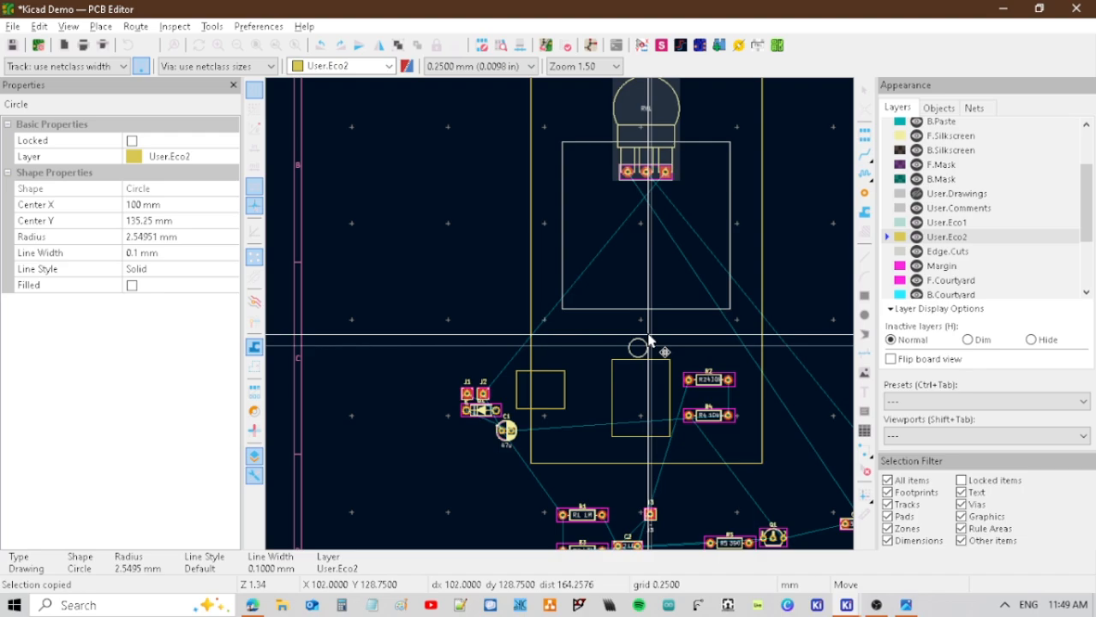
Move footprints J1, J2, D1 and C1 into the lower left corner of the board outline.
scroll(648, 341, down, 5)
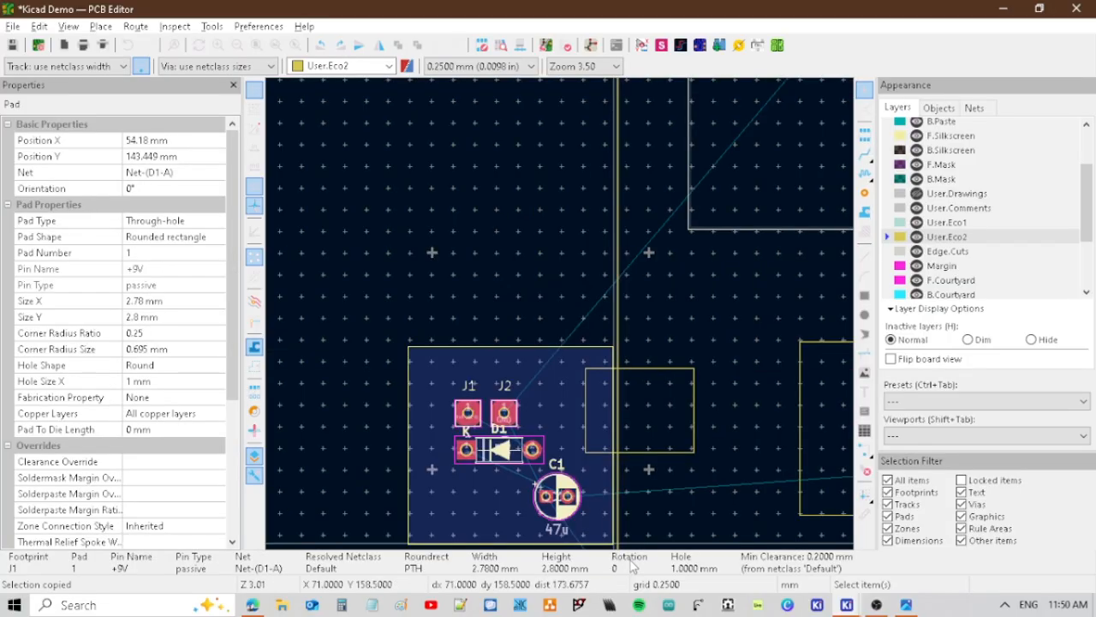
key(ctrl+v)
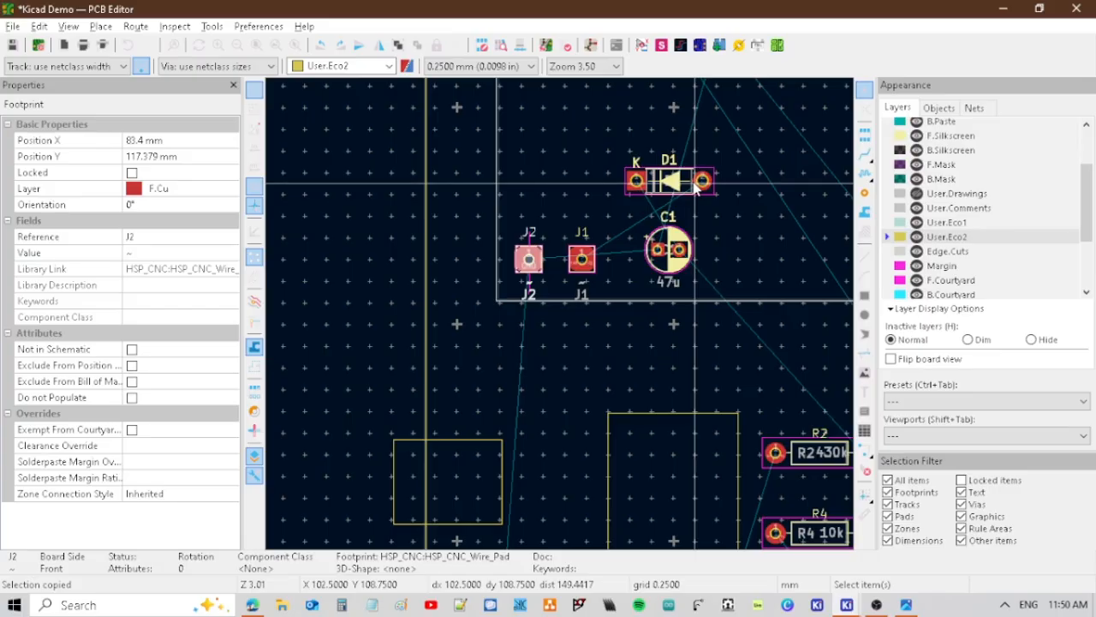
Rotate D1 to 180° and place it just above J1 and J2, with C1 turned upright beside J1.
click(688, 175)
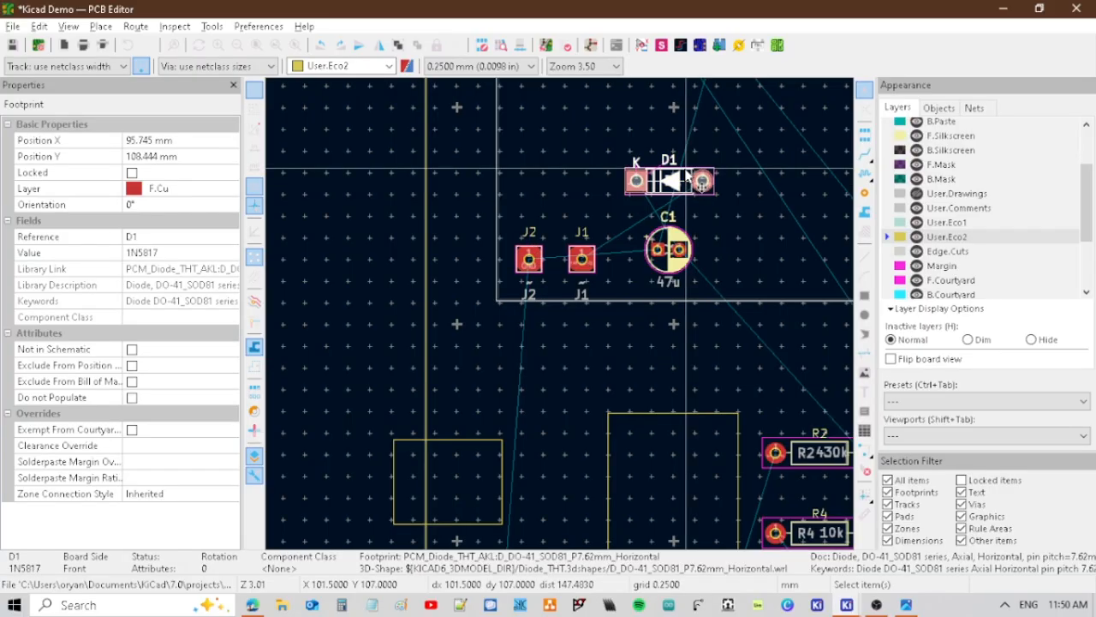
key(r)
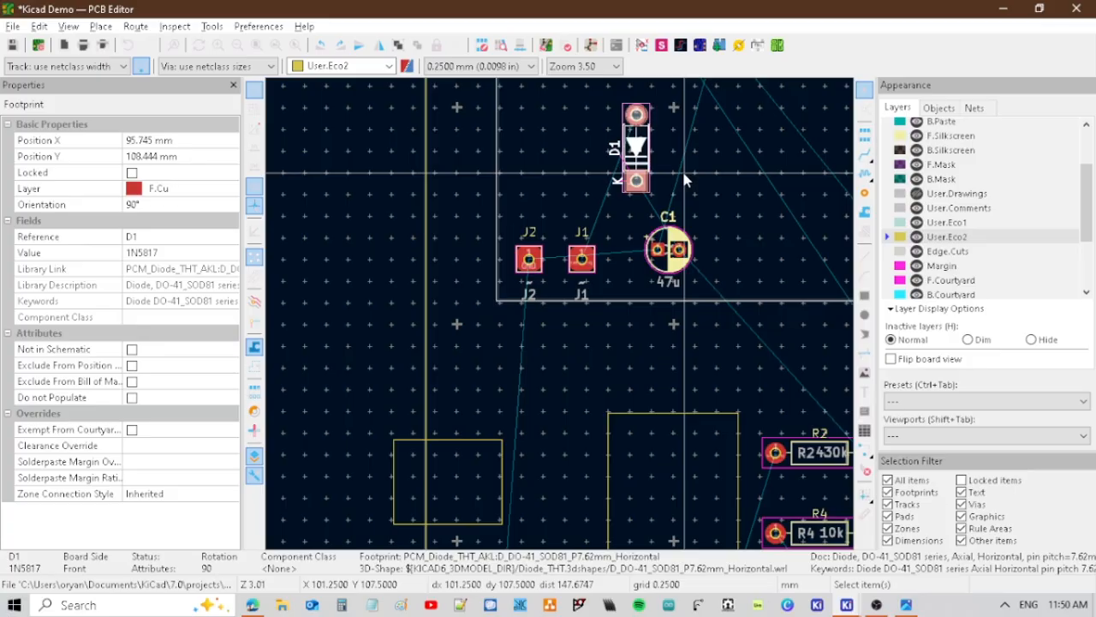
key(r)
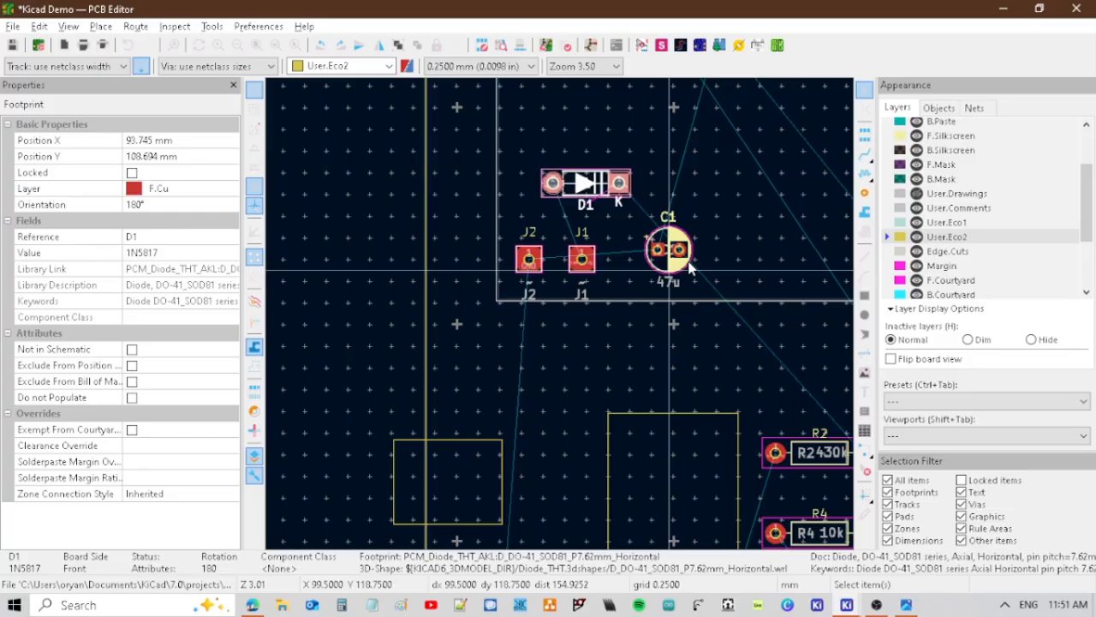
middle_drag(690, 268, 523, 264)
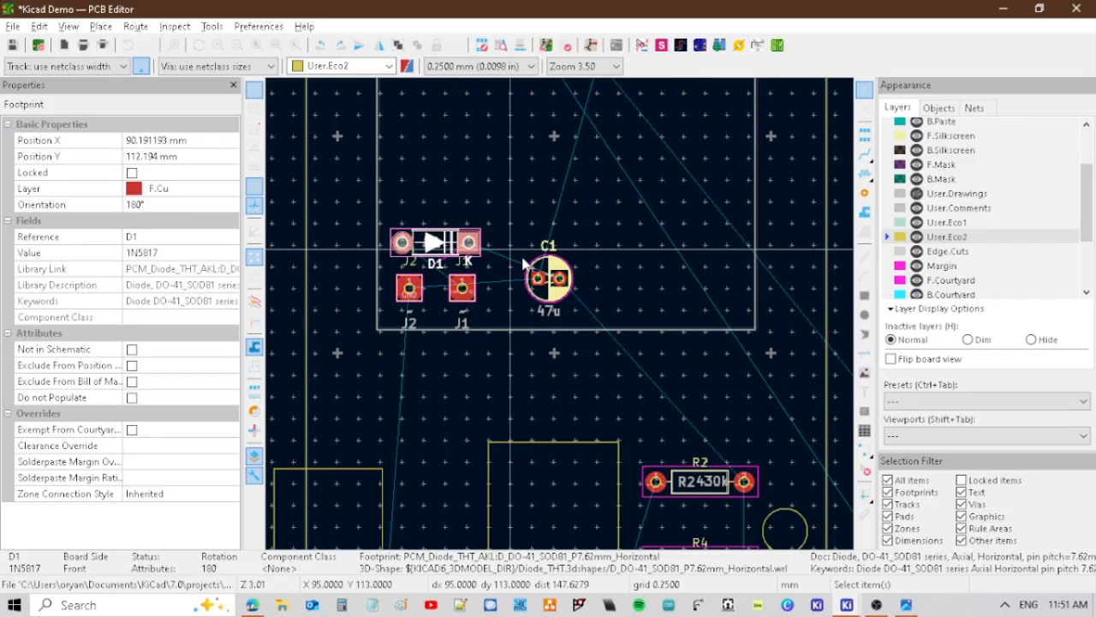
click(528, 269)
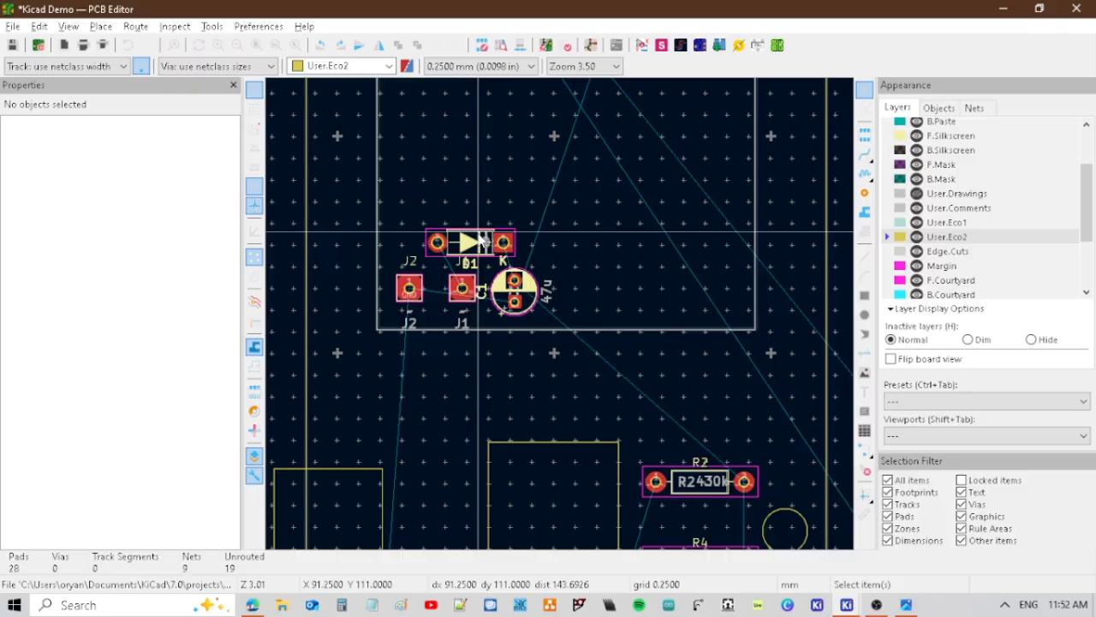
Rotate R2 and R4 to -90° and place them side by side inside the board outline, right of C1.
scroll(381, 214, down, 3)
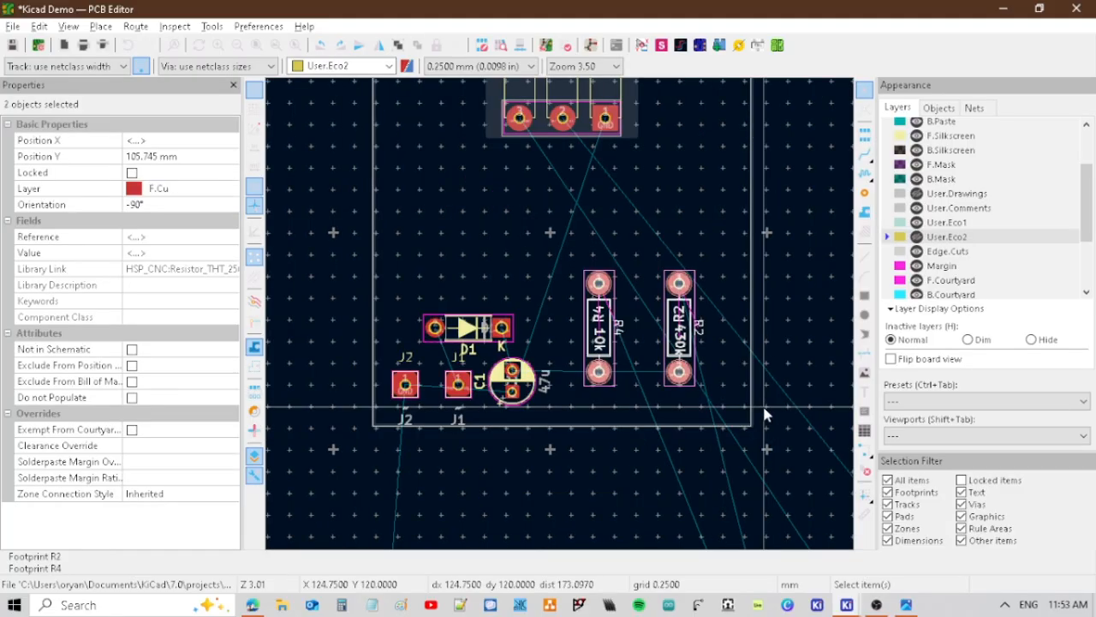
middle_drag(764, 408, 687, 367)
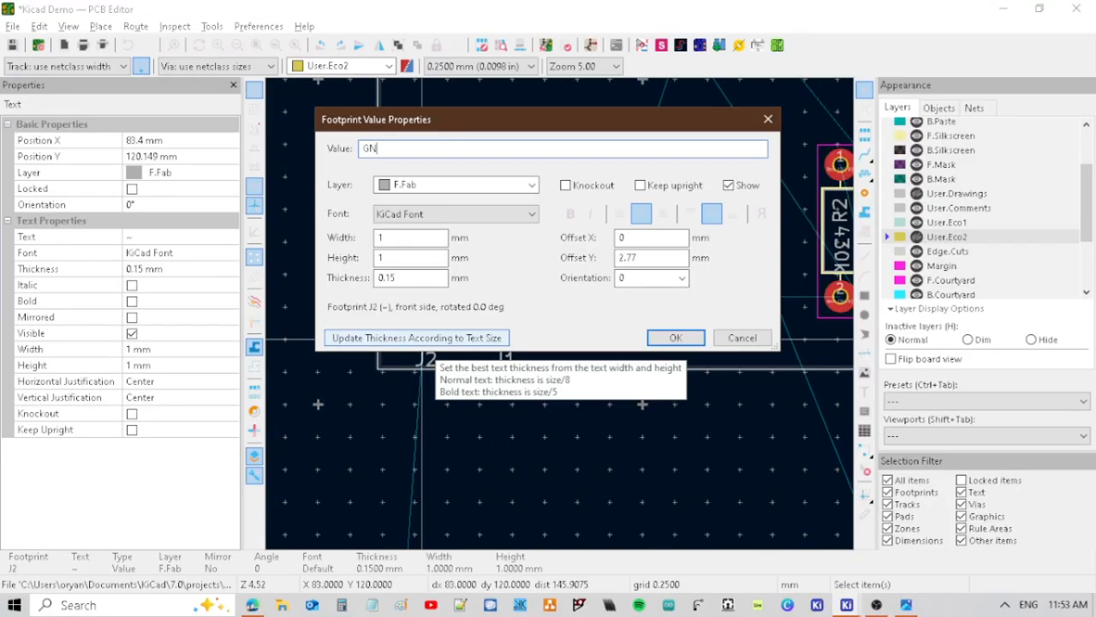
Set the values of J2, J1, J3 and J4 to GND, +9V, INP and OUT, placing J3 and J4 on either side of RV1's pads.
text(D)
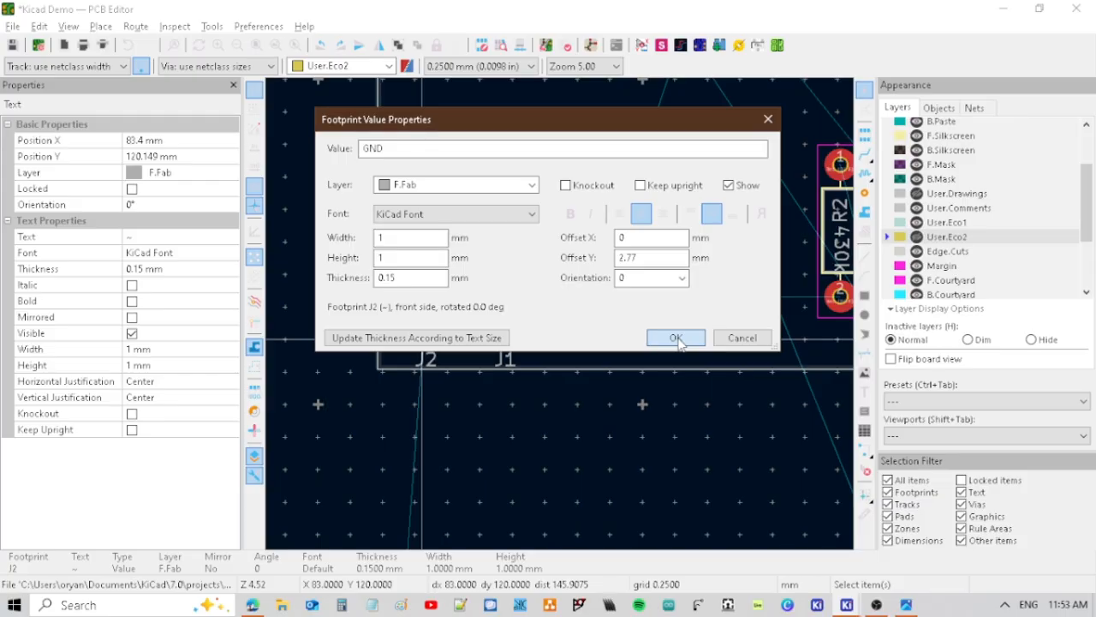
click(676, 337)
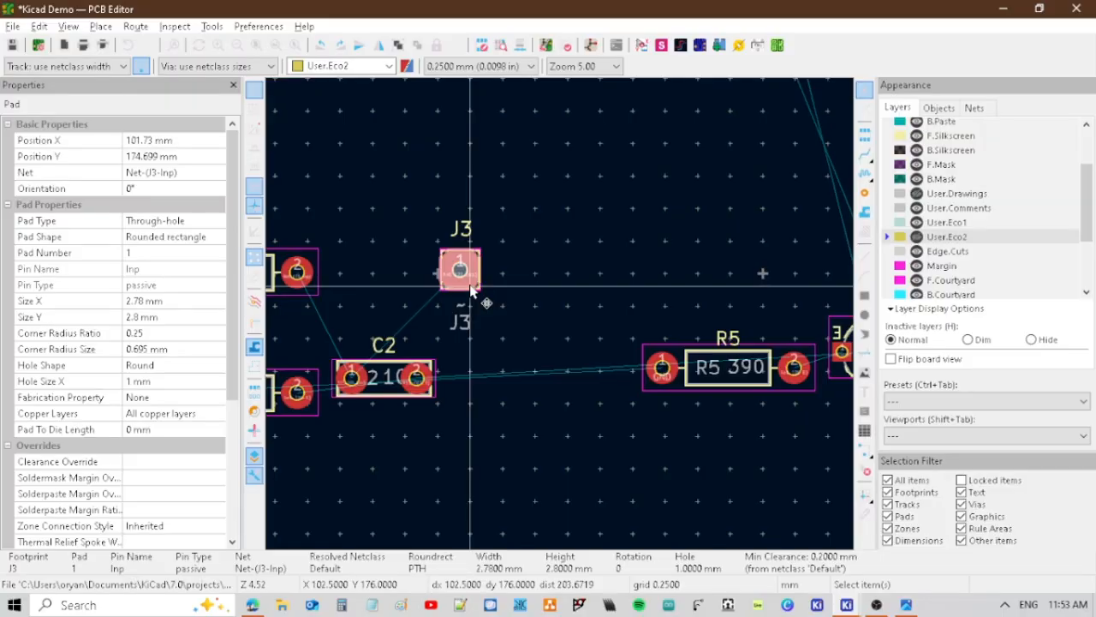
double_click(461, 307)
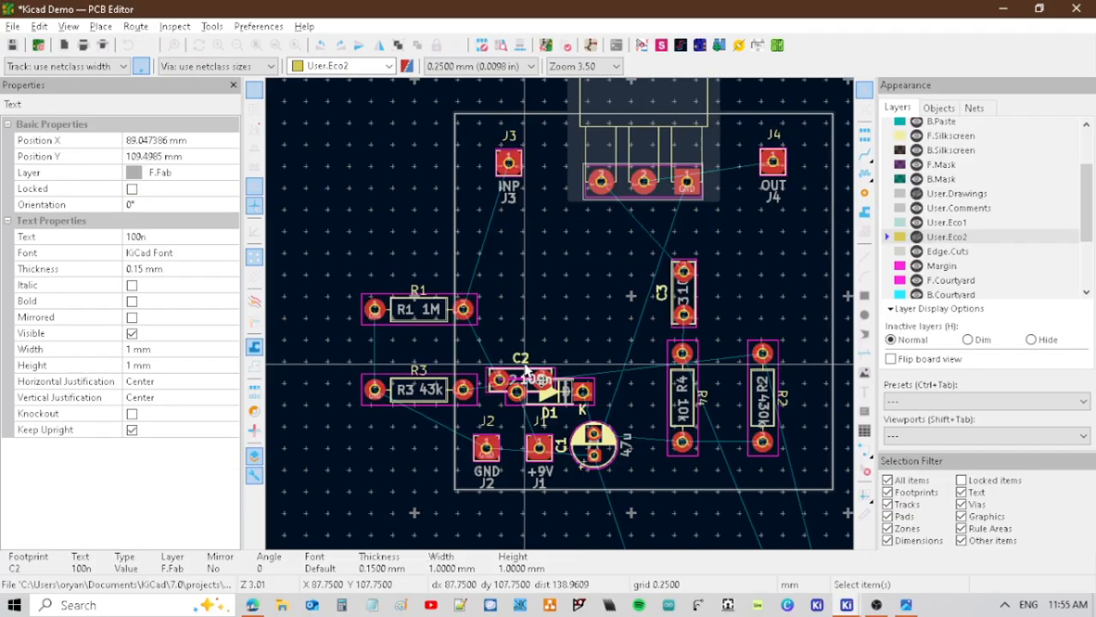
Place R1 and C2 upright in the board's upper left area and bring Q1 and R5 over beside the board outline.
click(542, 377)
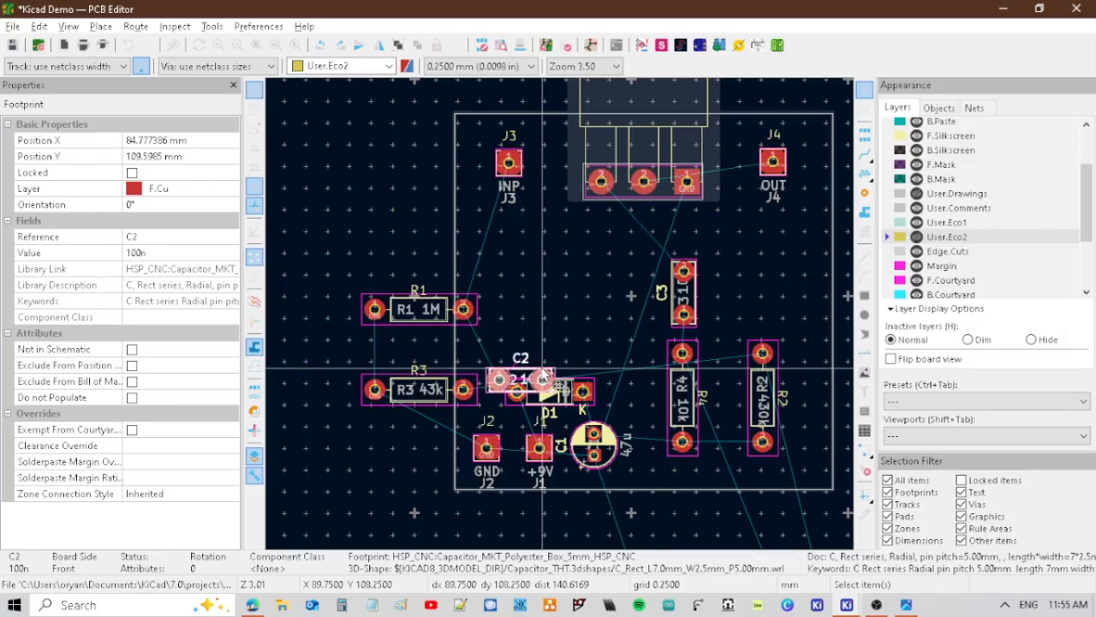
scroll(544, 377, down, 7)
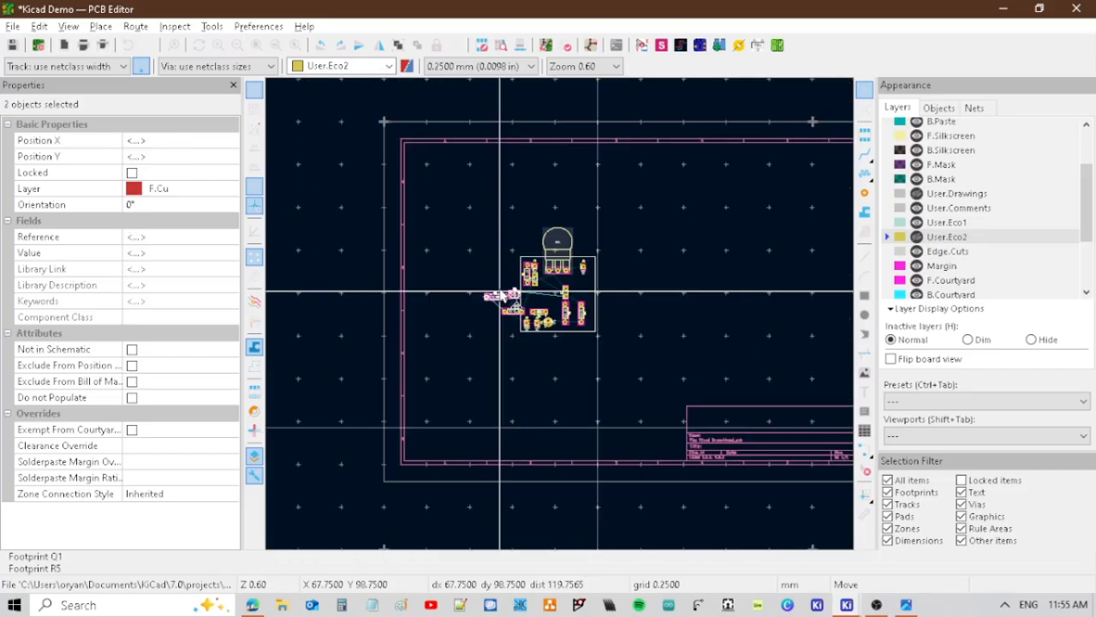
click(501, 295)
Place Q1 beside C3 and R3 horizontally between C2 and D1 inside the board outline.
scroll(501, 295, up, 5)
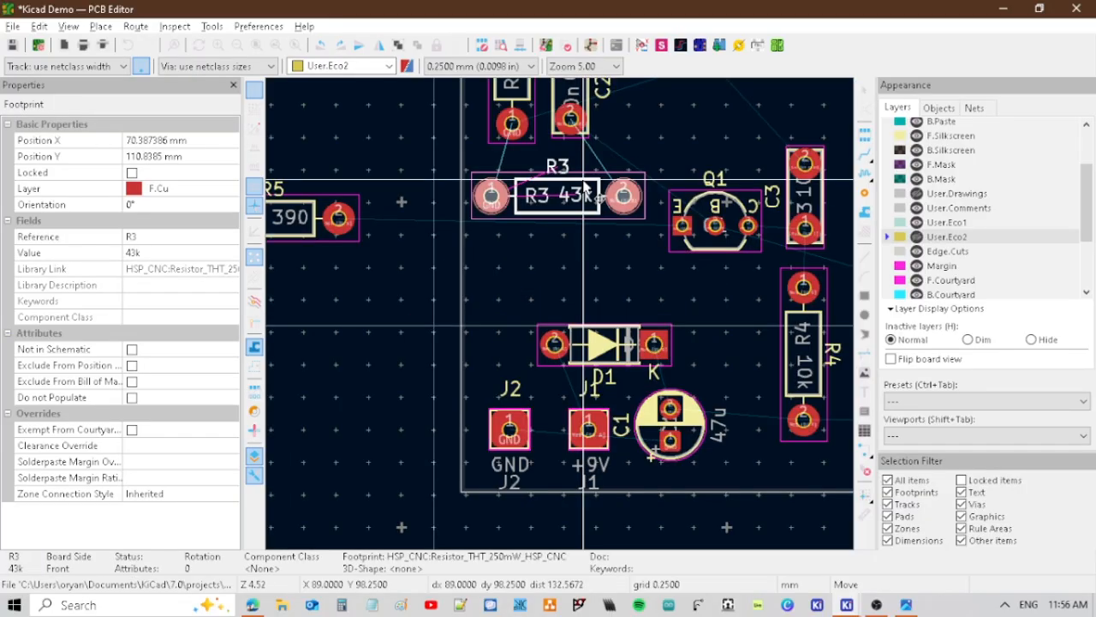
click(576, 214)
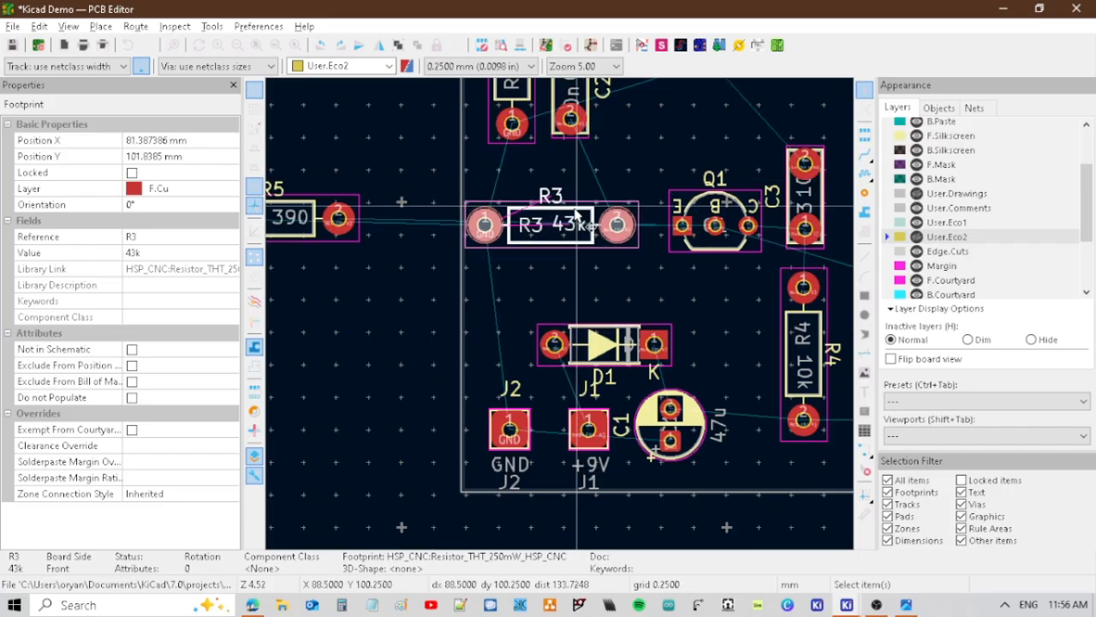
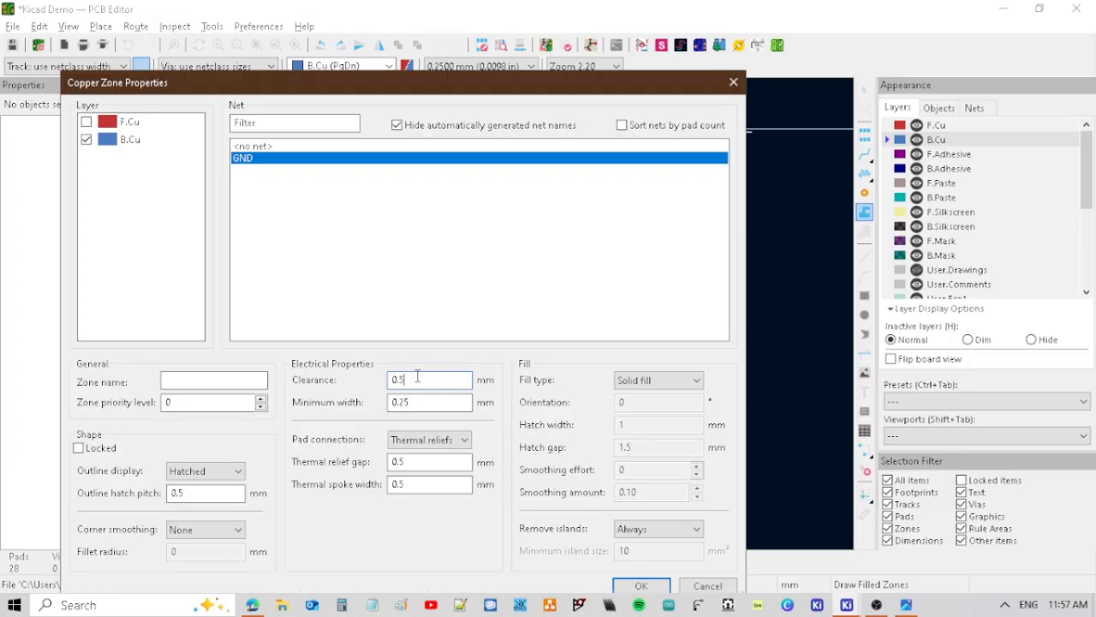
Create a GND copper zone on B.Cu over the board with 0.4 mm clearance and minimum width, 0.3 mm relief gap and 1.1 mm spokes.
key(BackSpace)
text(4)
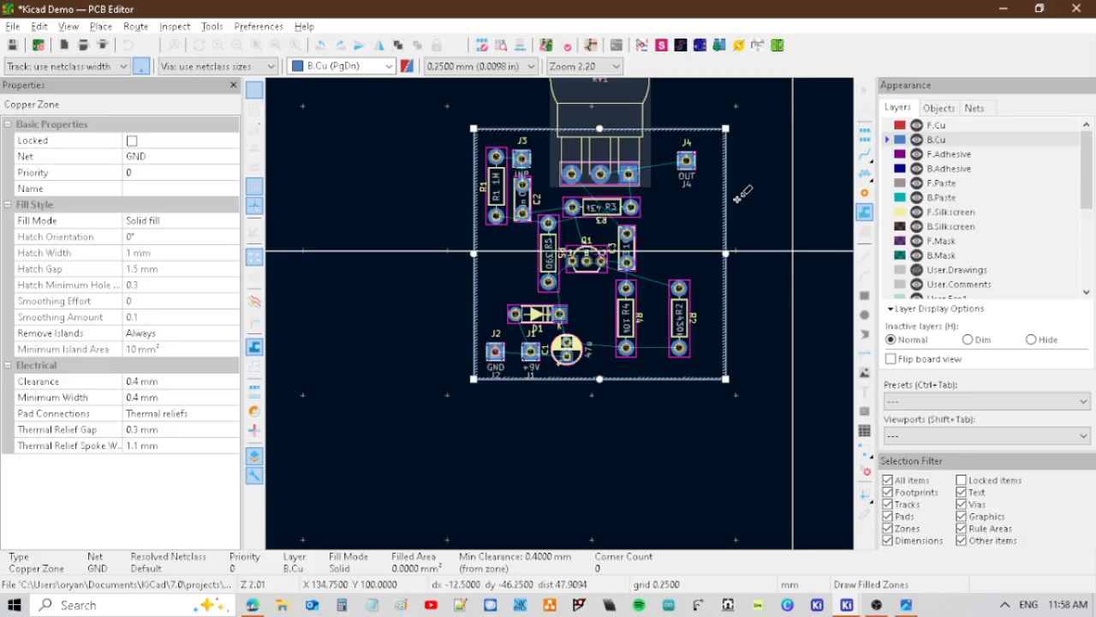
Add predefined track widths of 0.8 mm and 1.0 mm to the board setup and make 0.8 mm the active width.
click(67, 66)
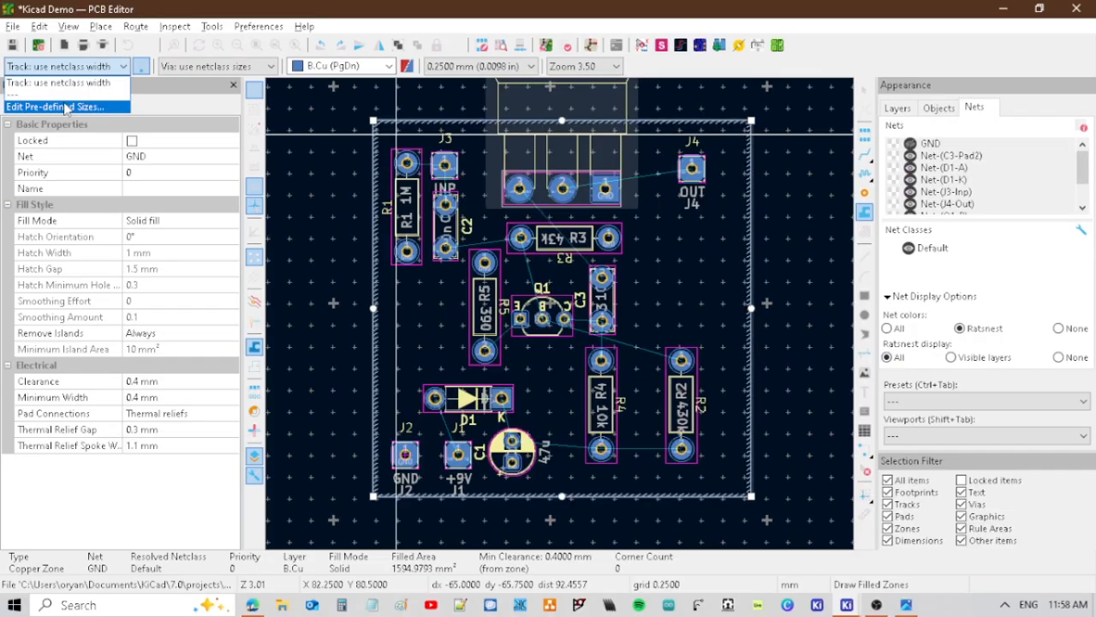
click(66, 107)
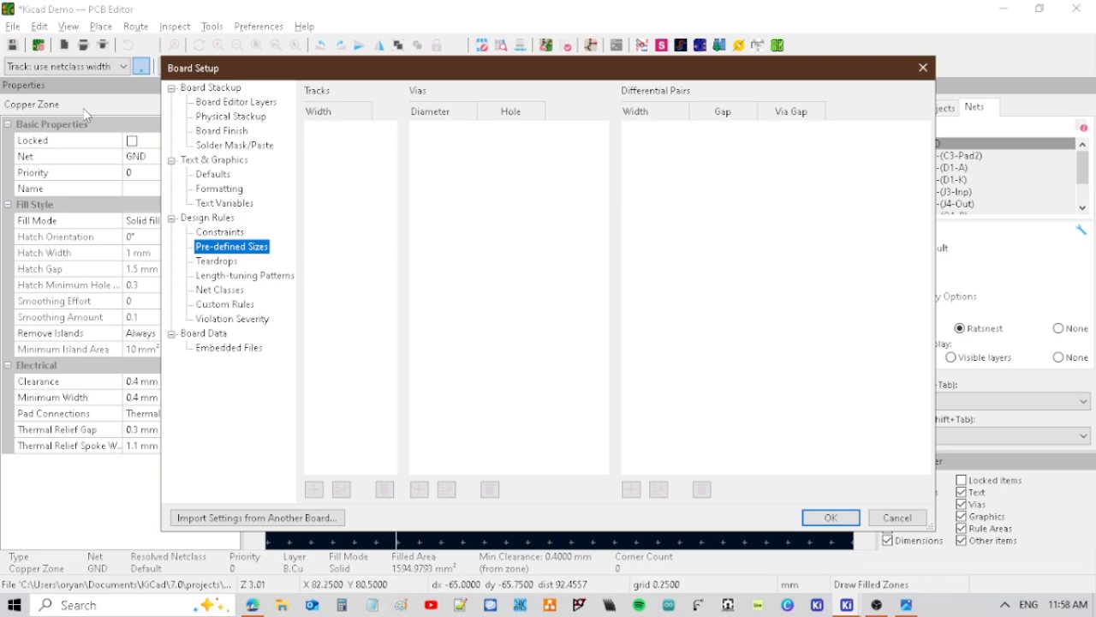
key(Escape)
click(135, 67)
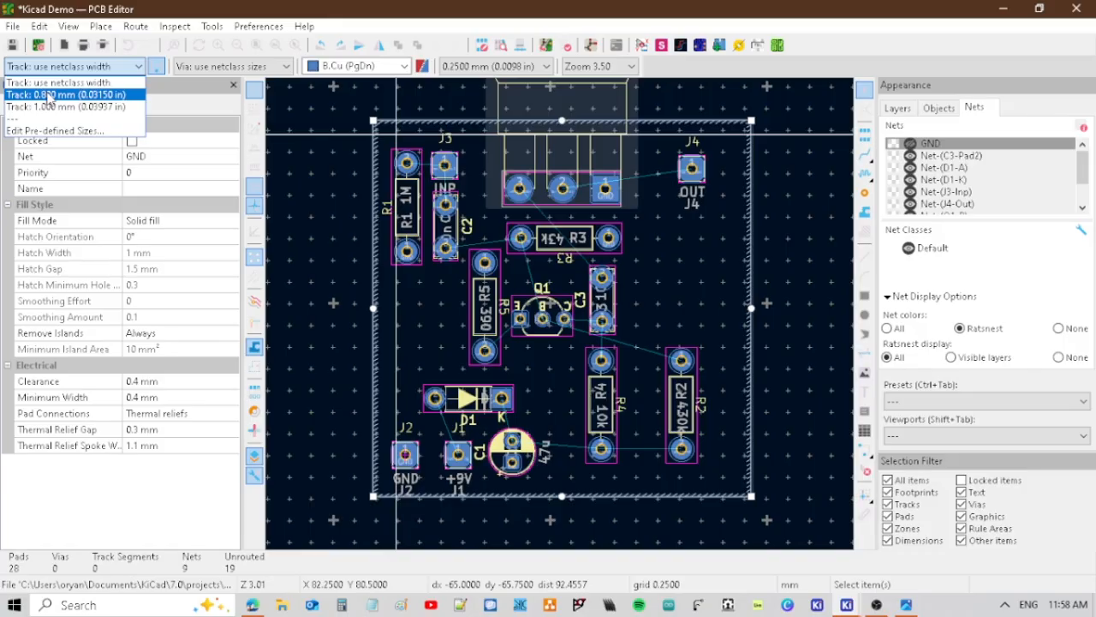
click(48, 94)
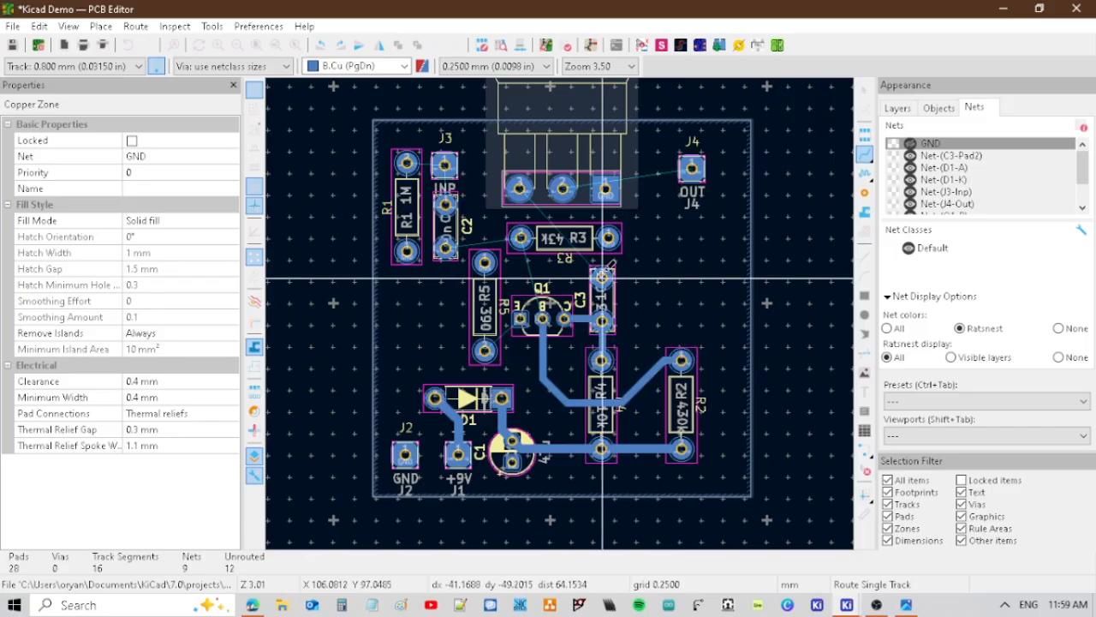
Route the remaining component connections on B.Cu with 0.8 mm tracks, including C3 to RV1 and RV1 to J4, and fill the GND zone.
click(602, 278)
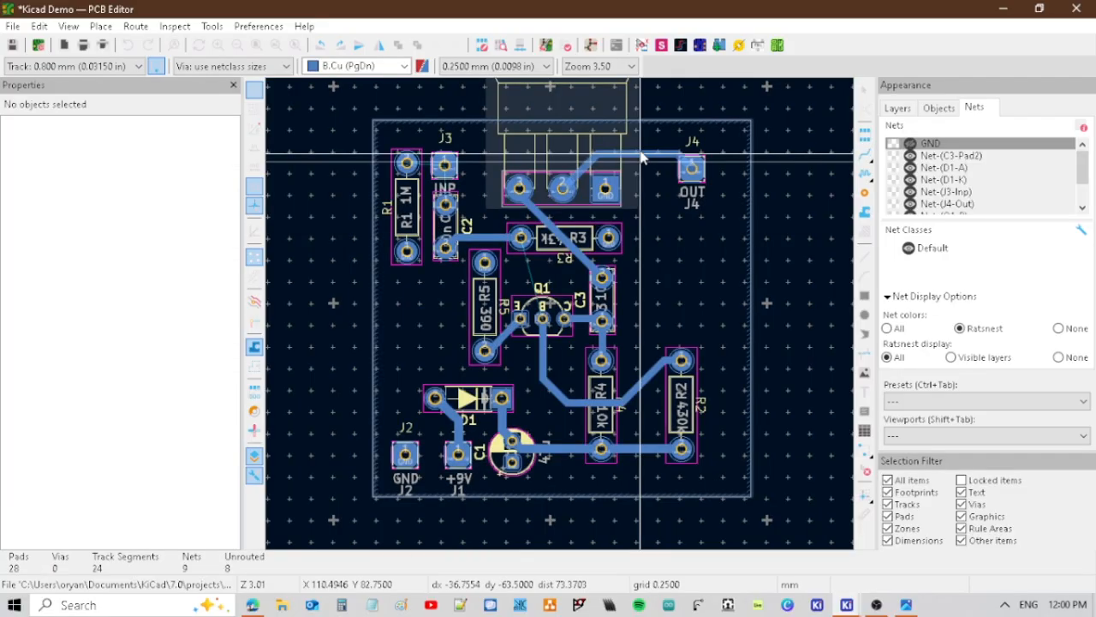
click(691, 165)
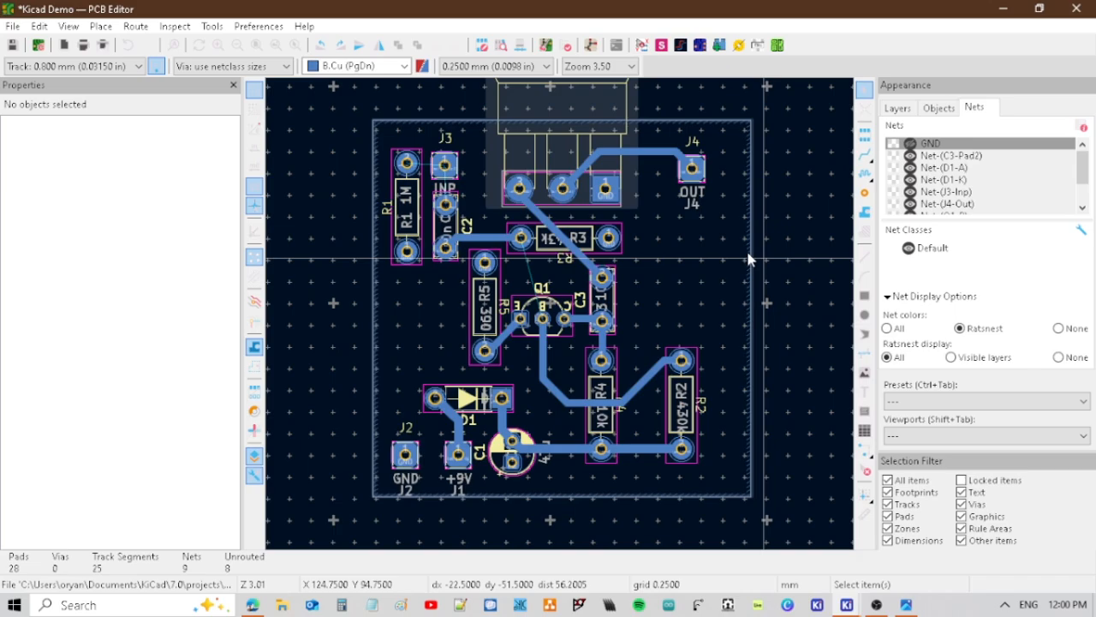
key(b)
key(x)
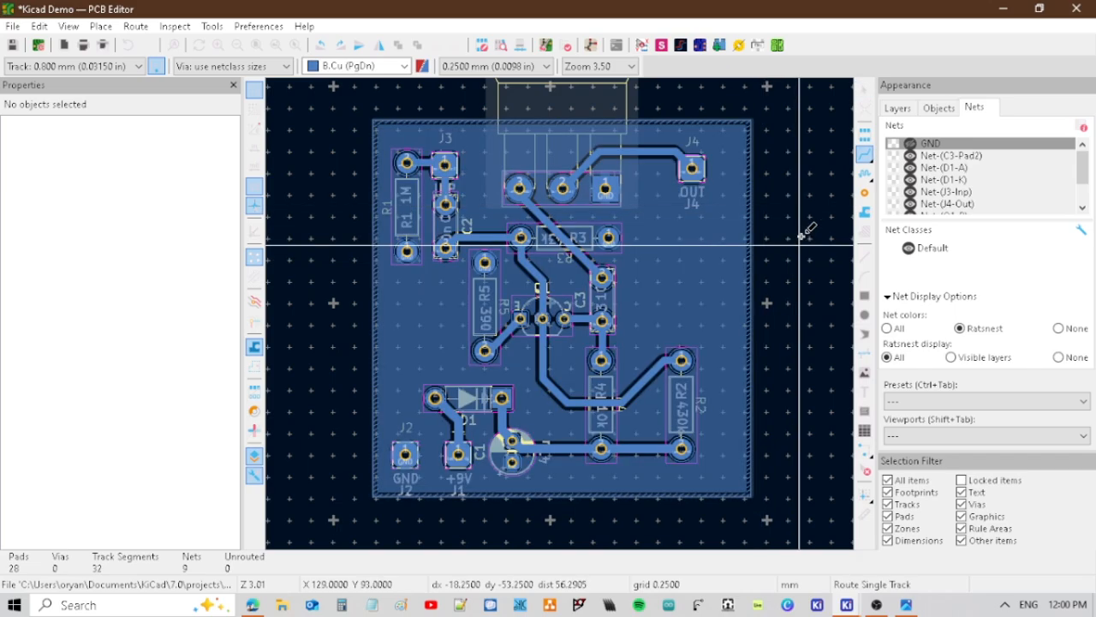
key(Escape)
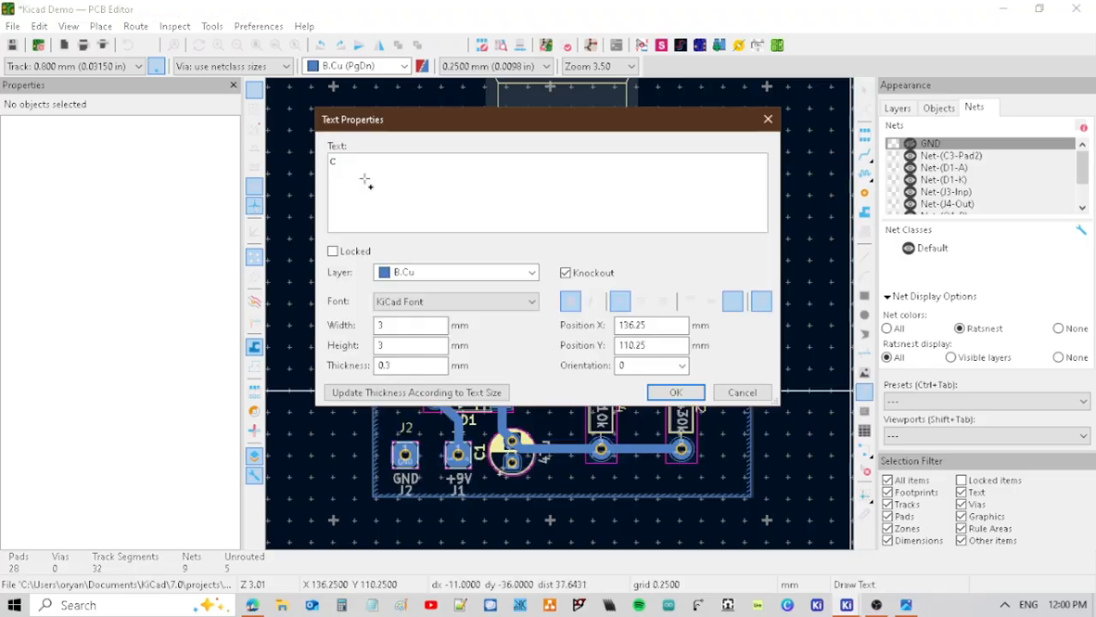
Add the knockout text COOL! on B.Cu, 3 mm wide and high with 0.3 mm thickness, diagonally in the board's empty right area.
text(OOL)
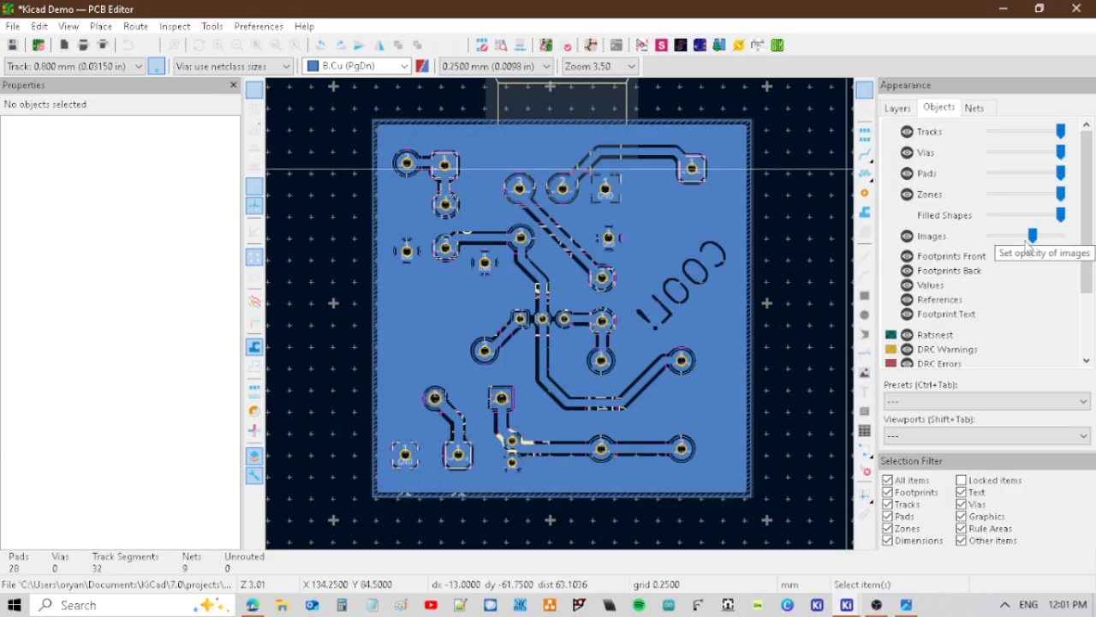
scroll(579, 350, up, 3)
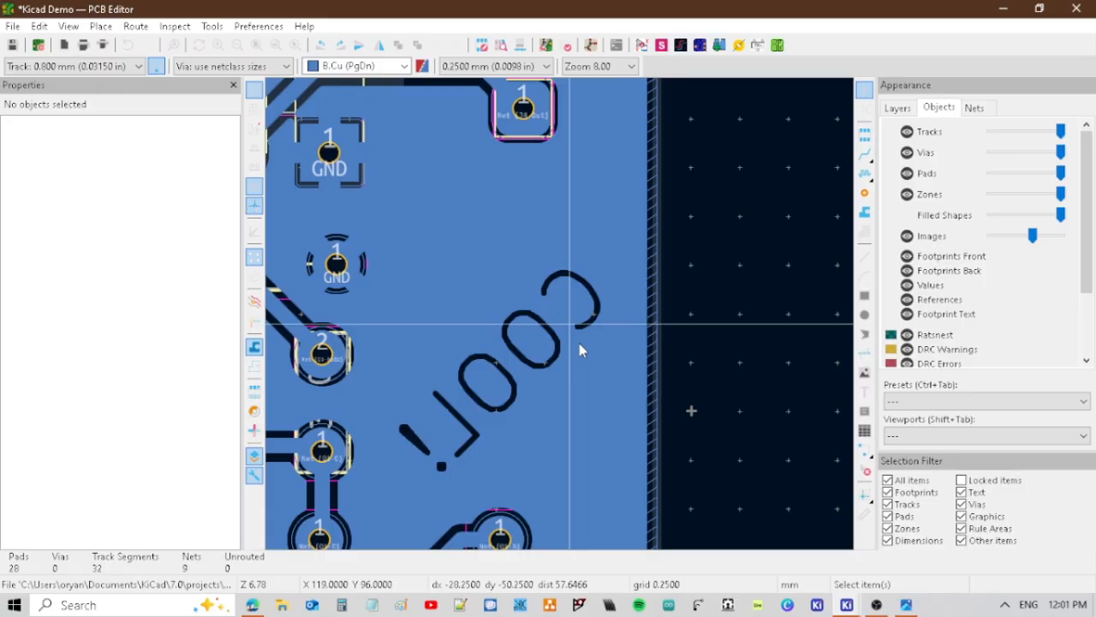
key(Home)
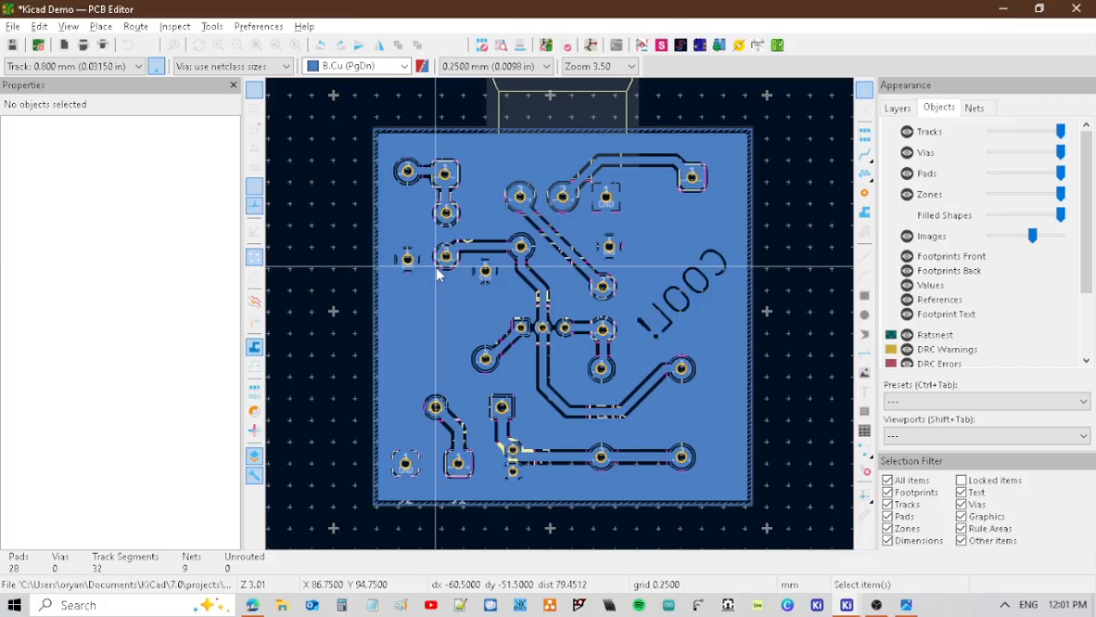
Examine the copper zone connection options in the properties of C1's GND pad.
click(438, 274)
scroll(437, 274, up, 2)
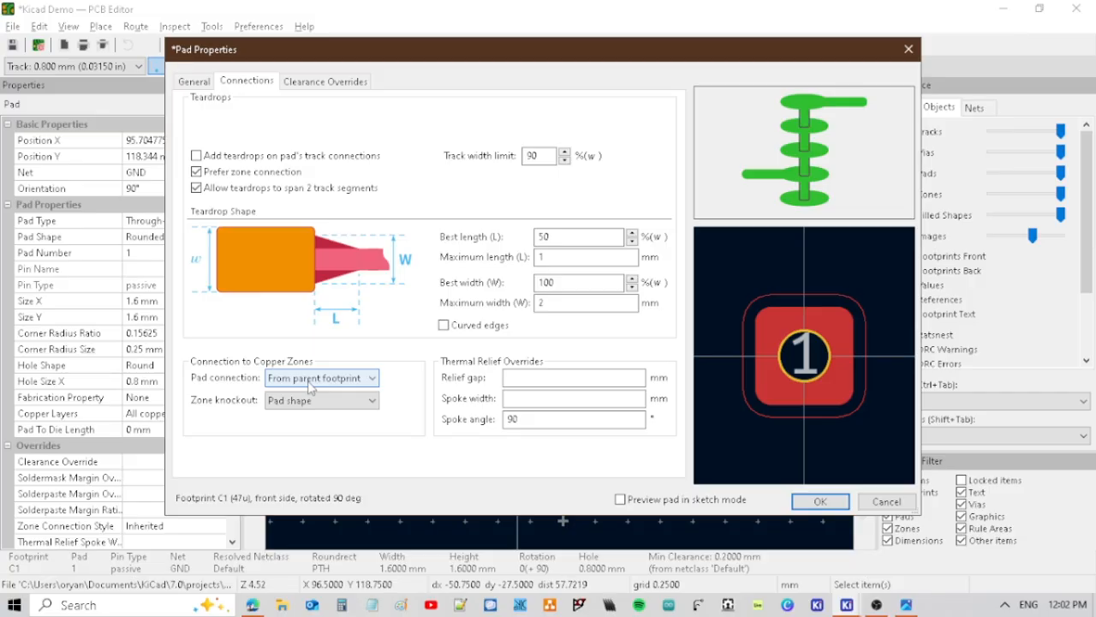
key(Escape)
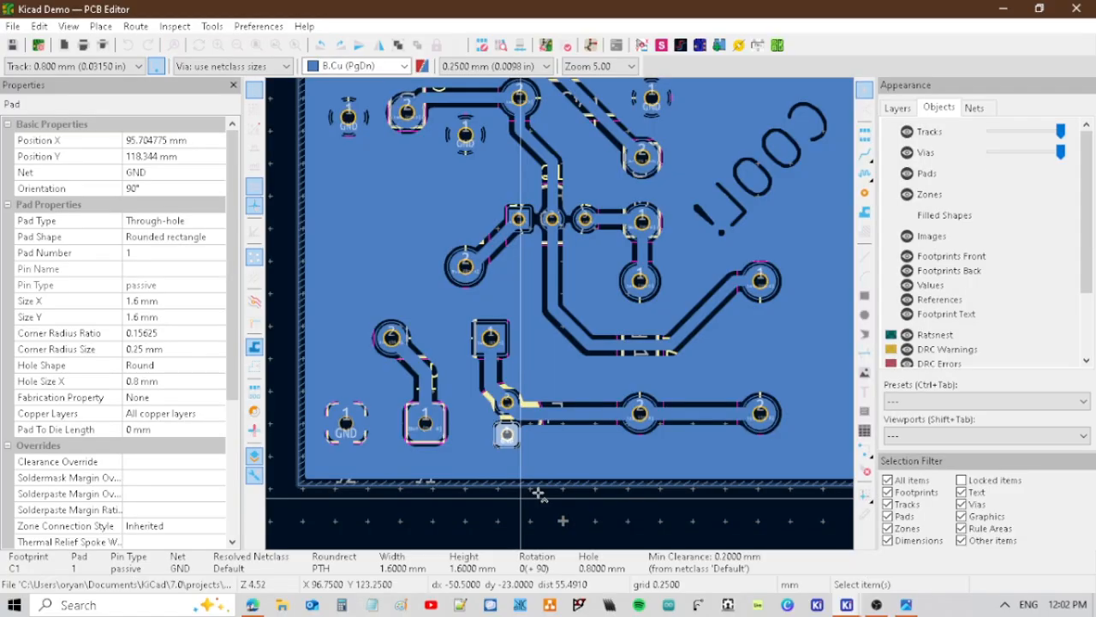
click(606, 451)
Place the drill/place file origin at the lower left corner of the board outline.
scroll(606, 451, down, 5)
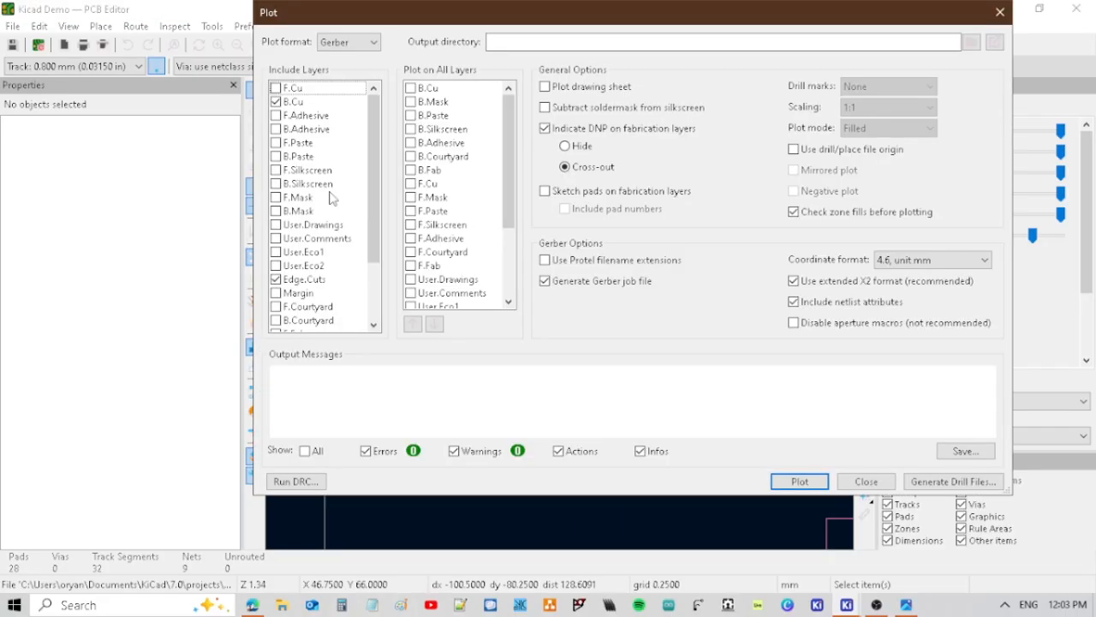
scroll(332, 198, down, 2)
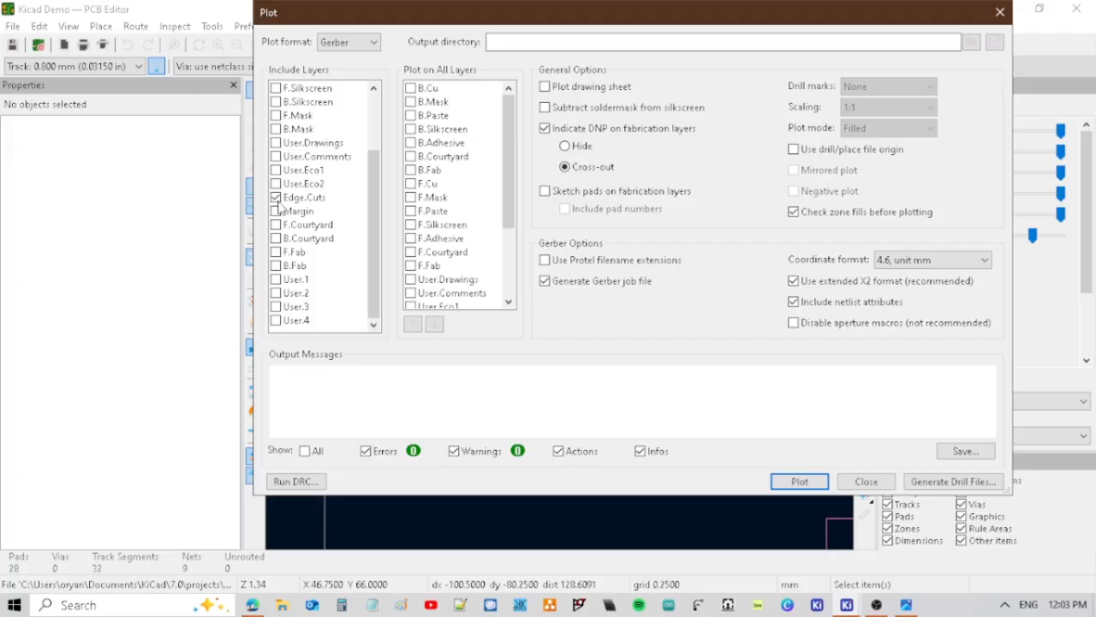
key(Escape)
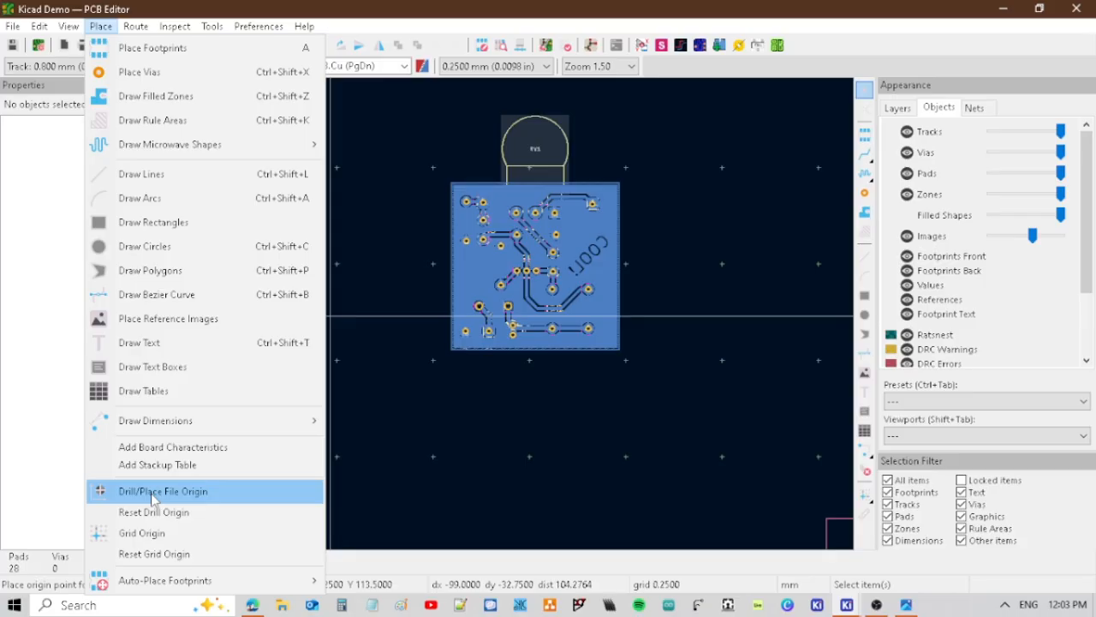
click(152, 491)
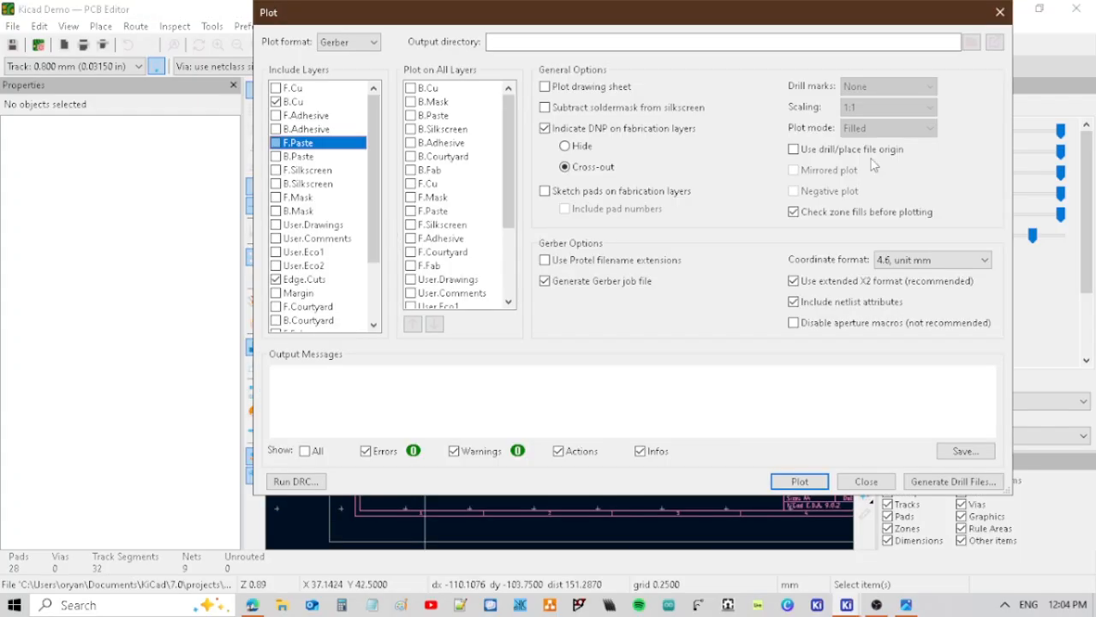
Plot B.Cu and Edge.Cuts as Gerber files using the drill/place file origin, and generate the drill files.
click(871, 154)
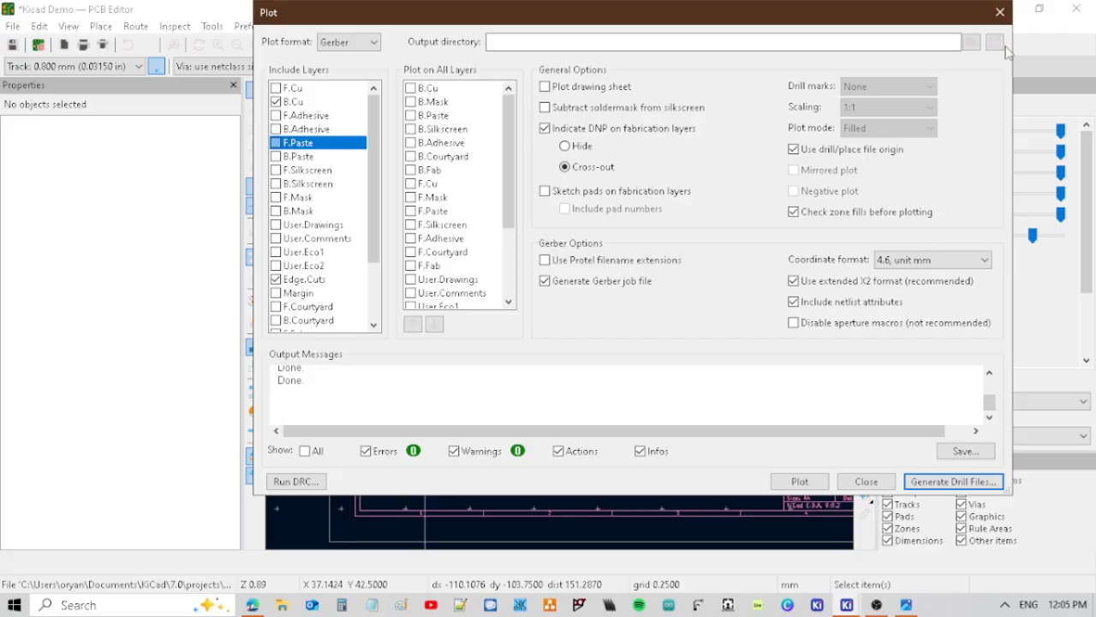
click(133, 5)
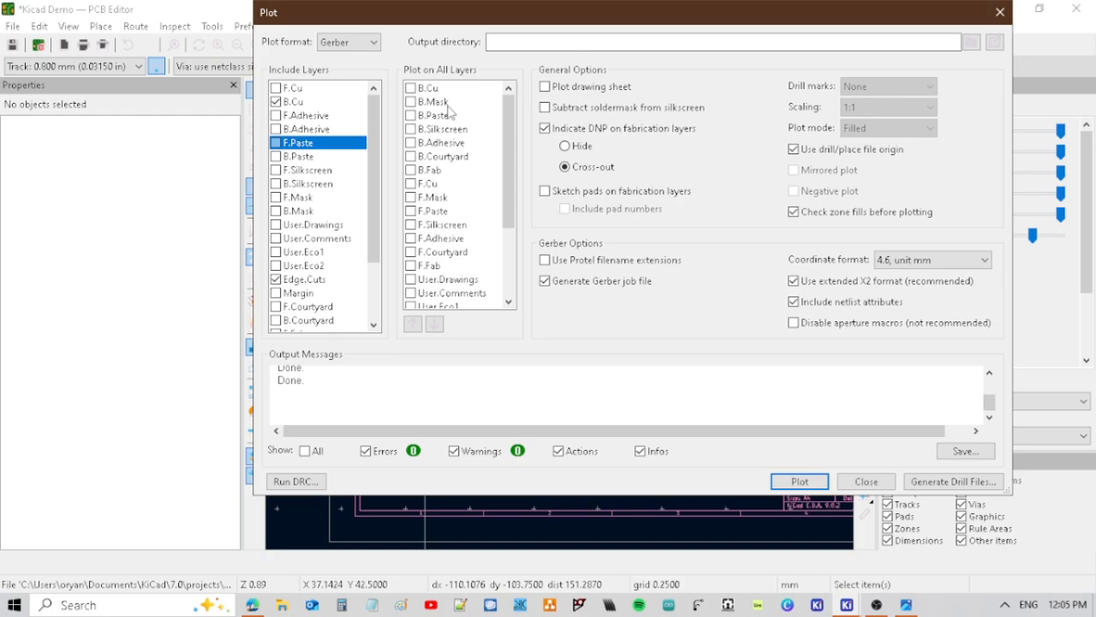
key(Escape)
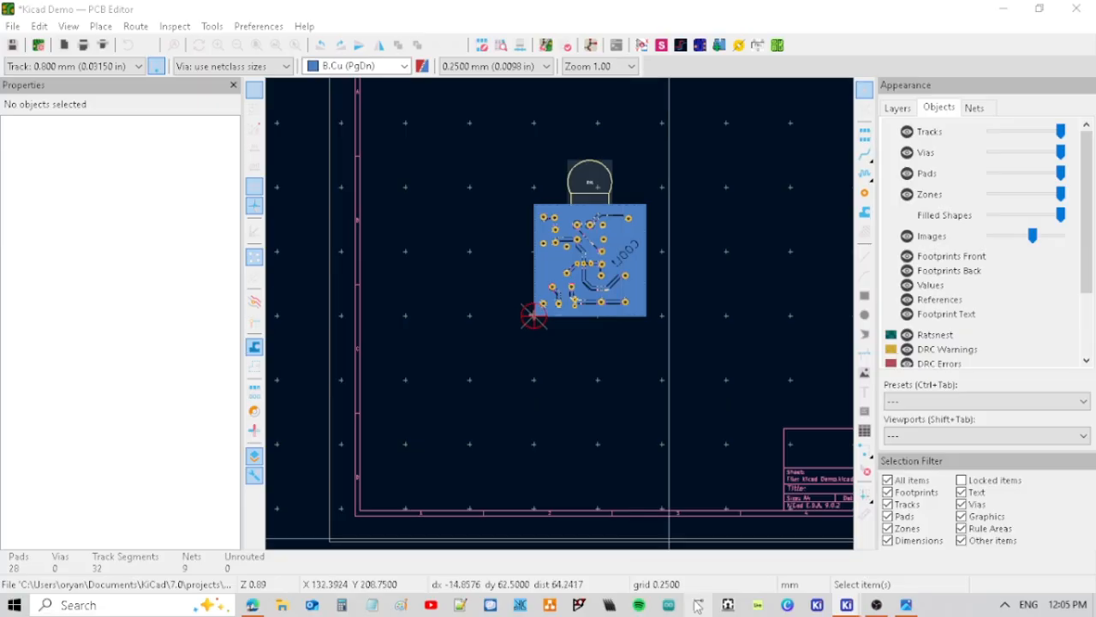
Switch to FlatCAM and open the Gerber files Kicad Demo-B_Cu.gbr and Kicad Demo-Edge_Cuts.gbr.
click(698, 605)
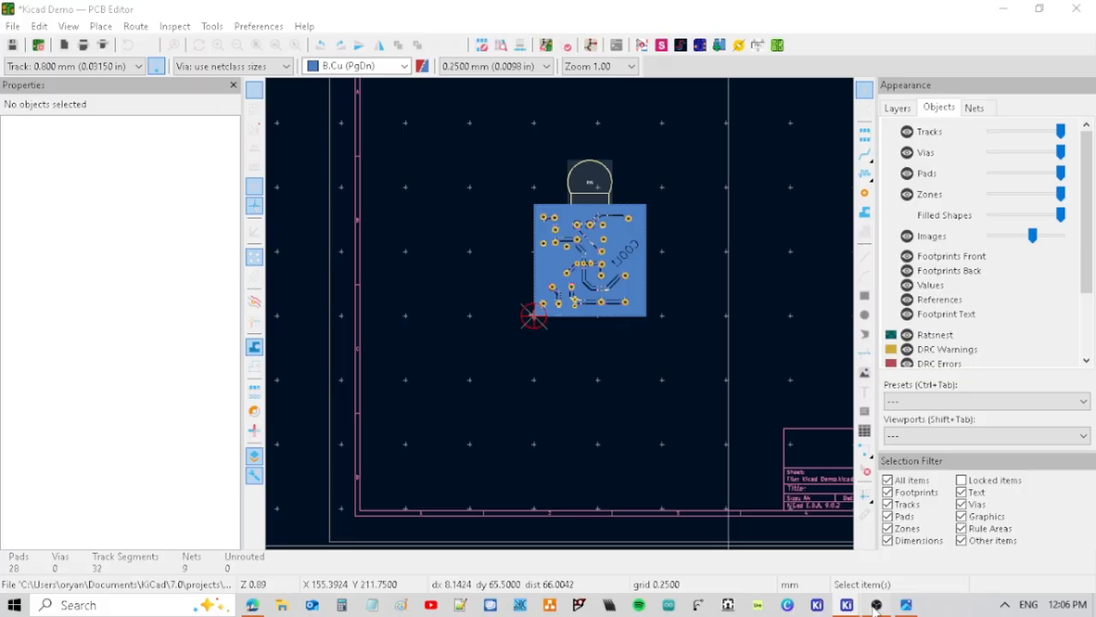
click(876, 605)
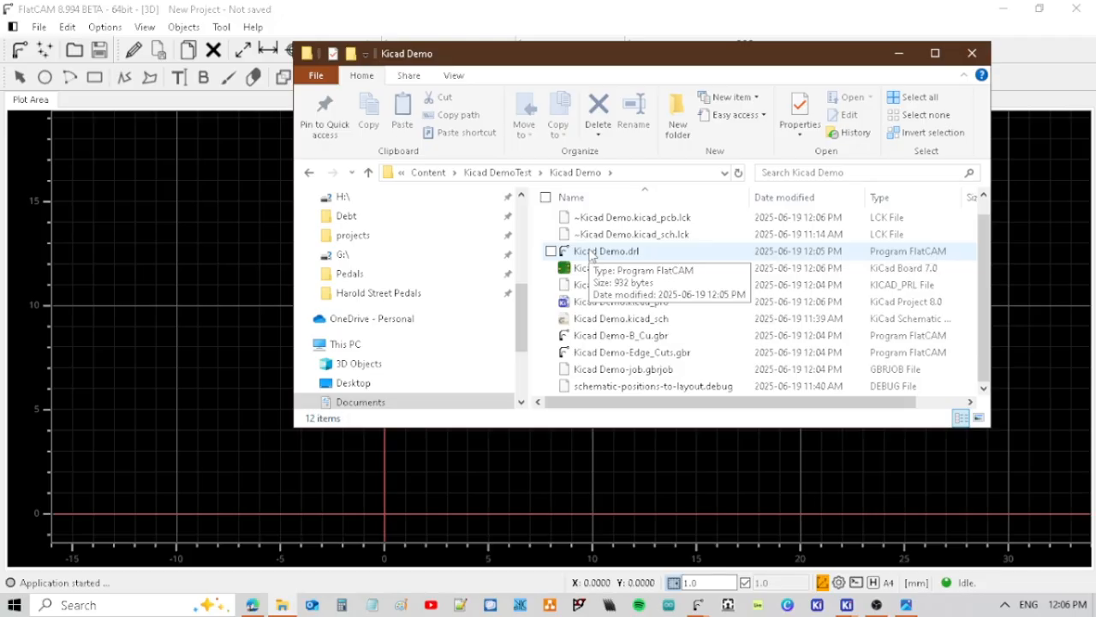
click(759, 222)
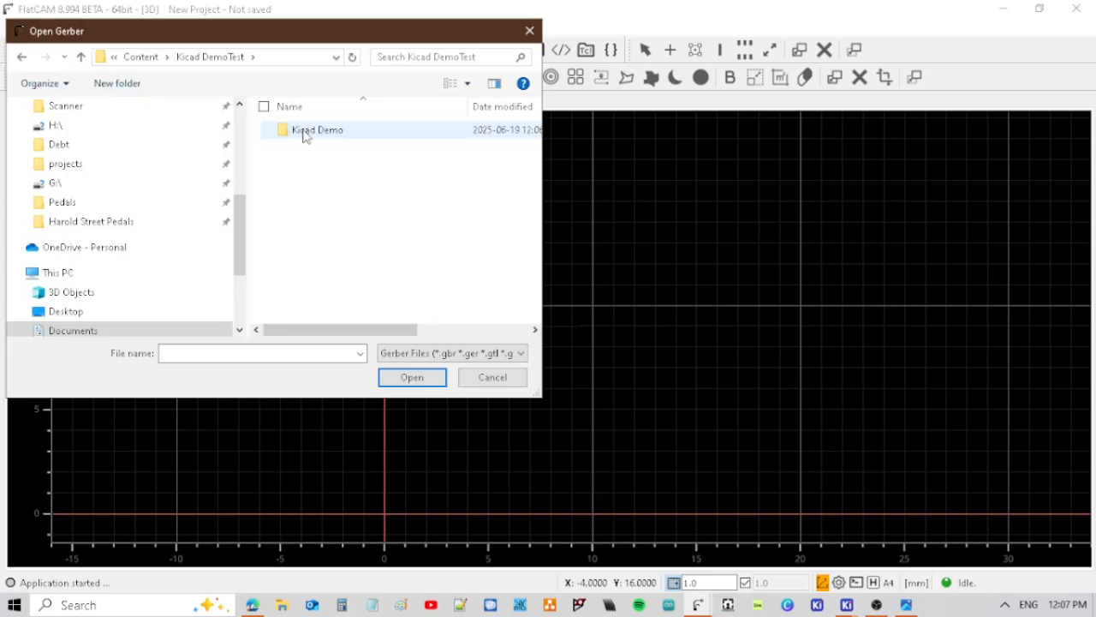
double_click(303, 131)
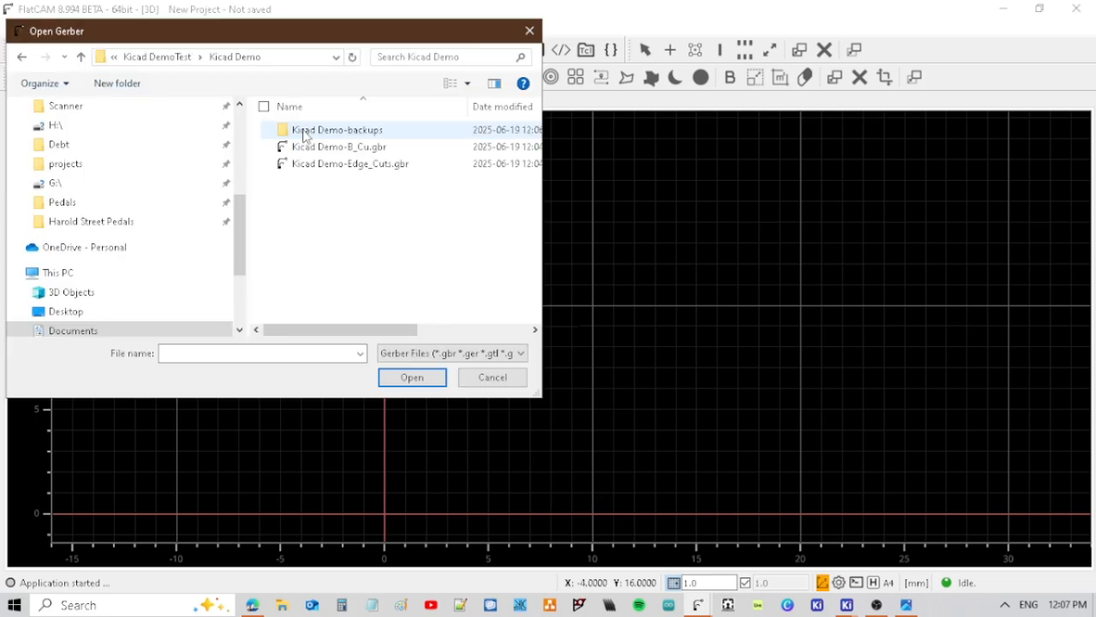
shift+click(364, 161)
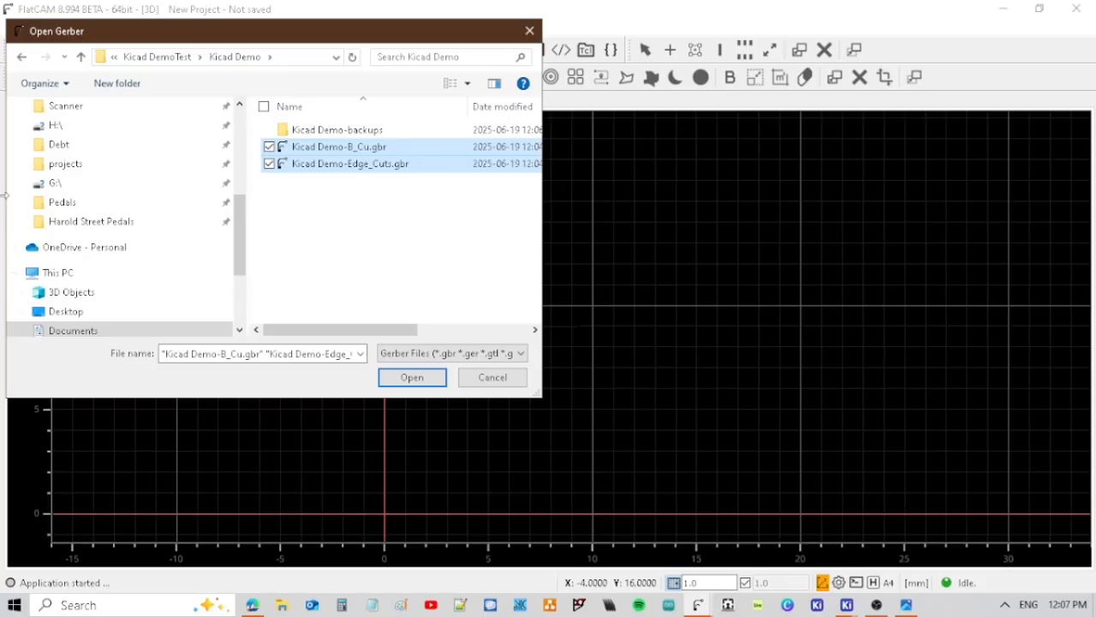
key(Return)
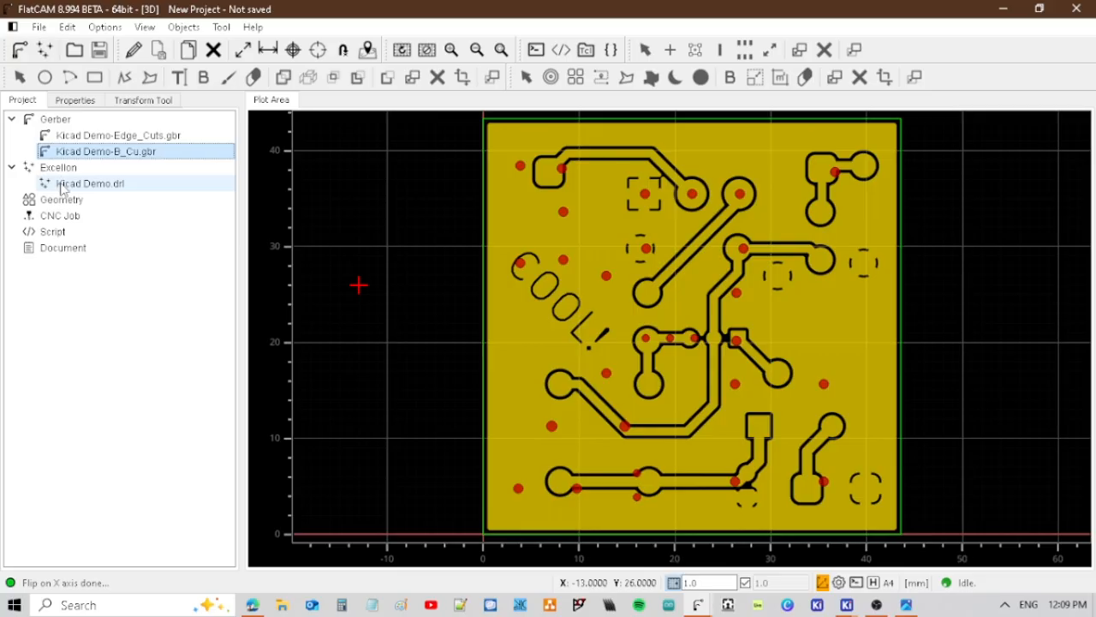
Flip the drill holes of Kicad Demo.drl like the copper layer and offset them in X until they sit centred on the pads.
click(76, 399)
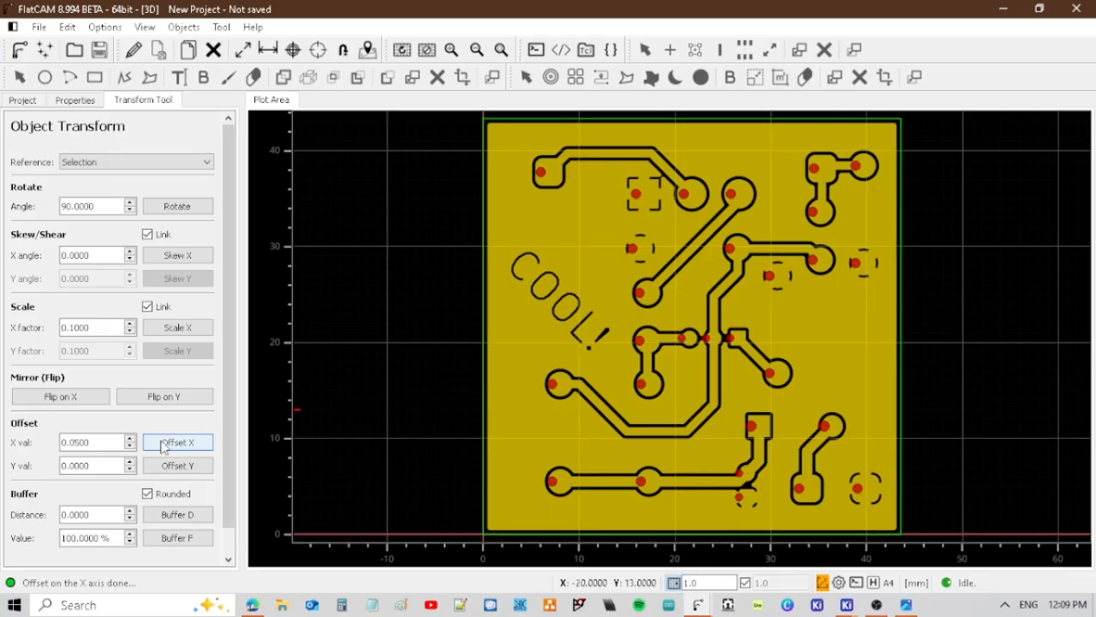
Save the FlatCAM project as Kicad_Demo.FlatPrj in the Kicad Demo folder.
key(ctrl+s)
click(222, 323)
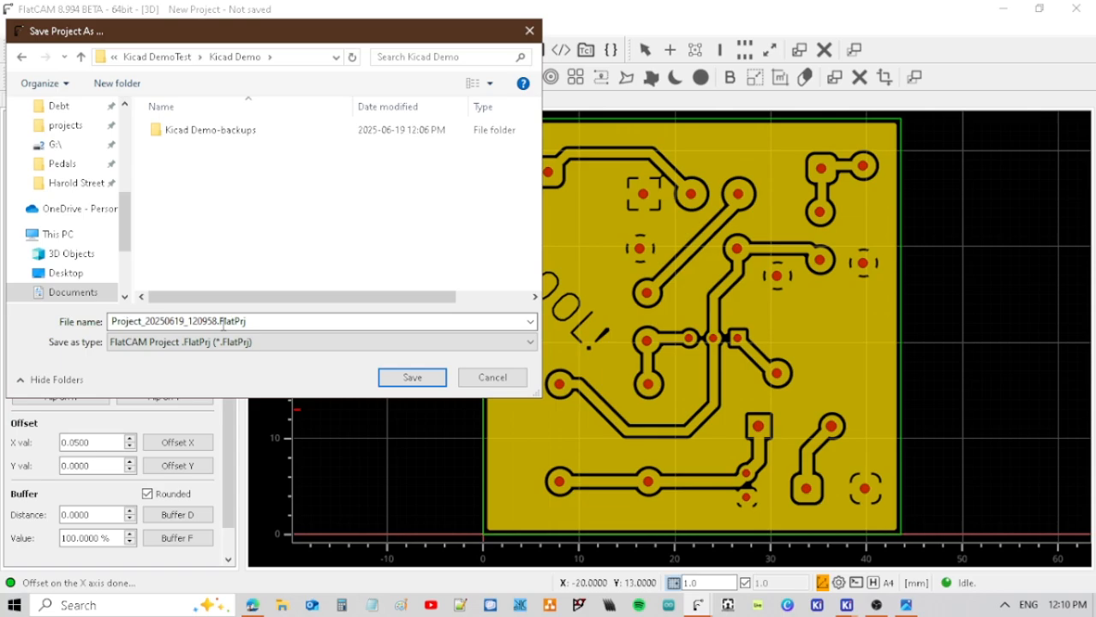
key(shift+Home)
text(Kicad)
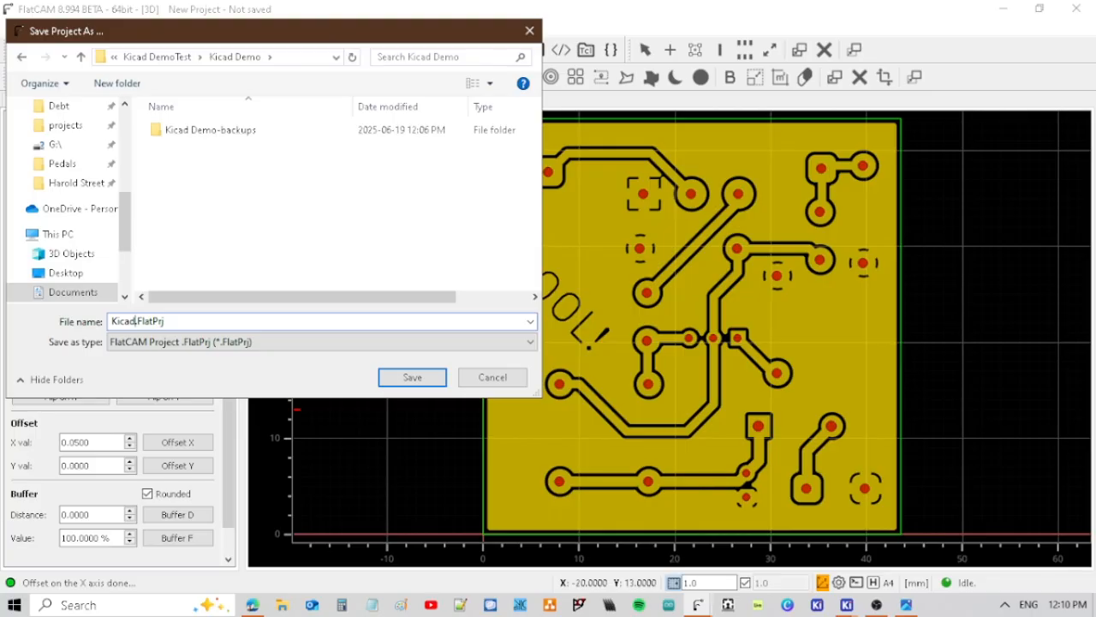
key(Return)
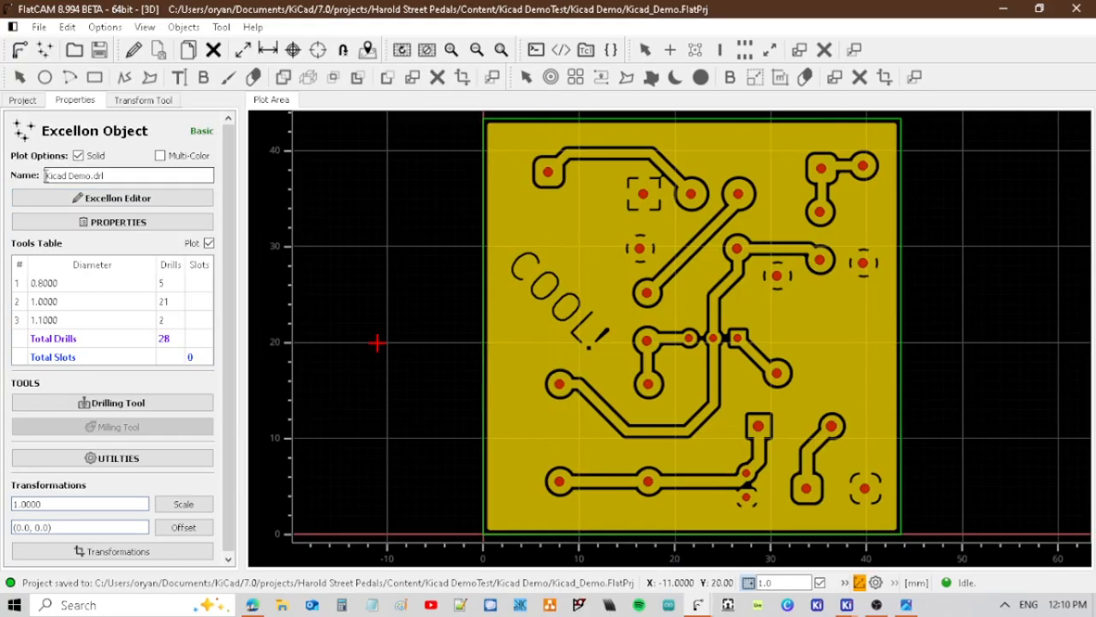
Reduce the drill file to a single 1.0 mm tool for all holes in the Excellon Editor.
click(113, 198)
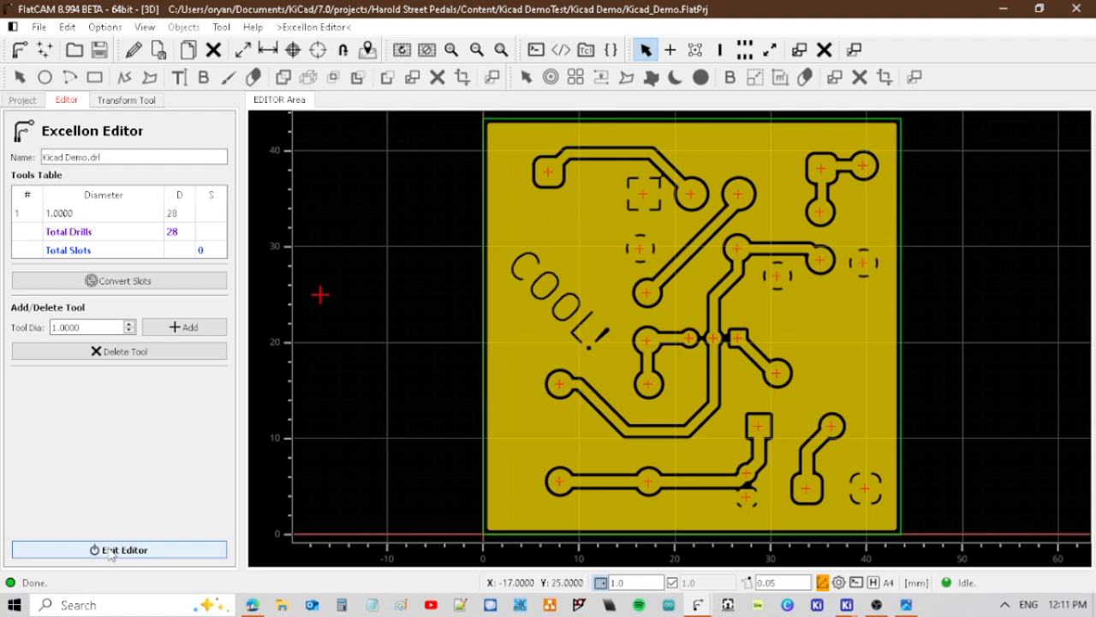
click(109, 550)
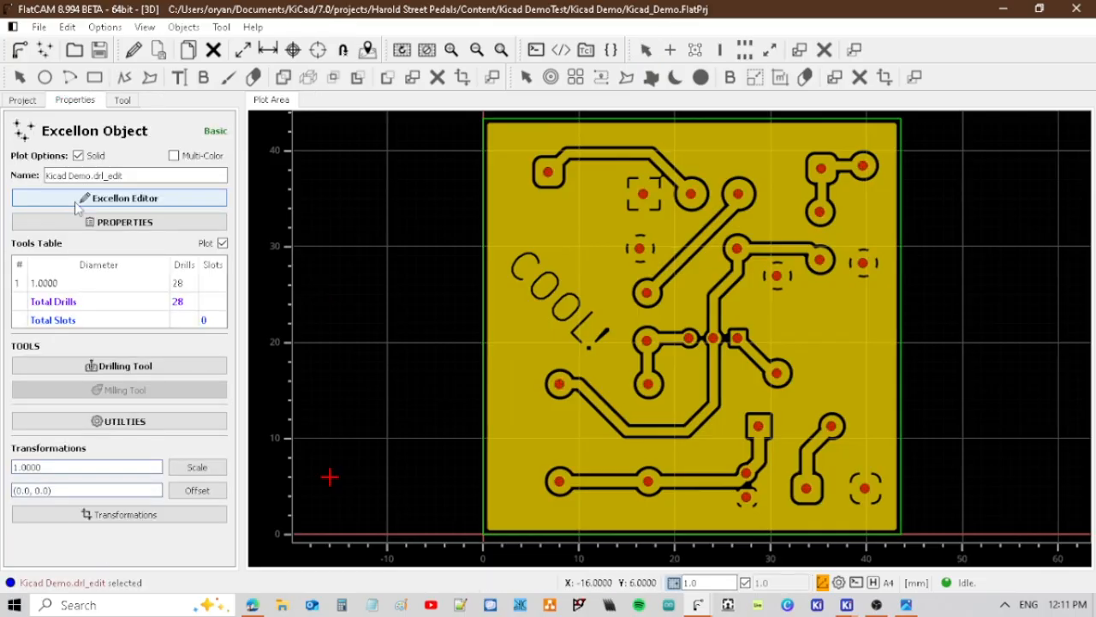
Open the Drilling Tool for the edited drill file and try to change the Cut Z of the 1.0 mm tool.
click(144, 368)
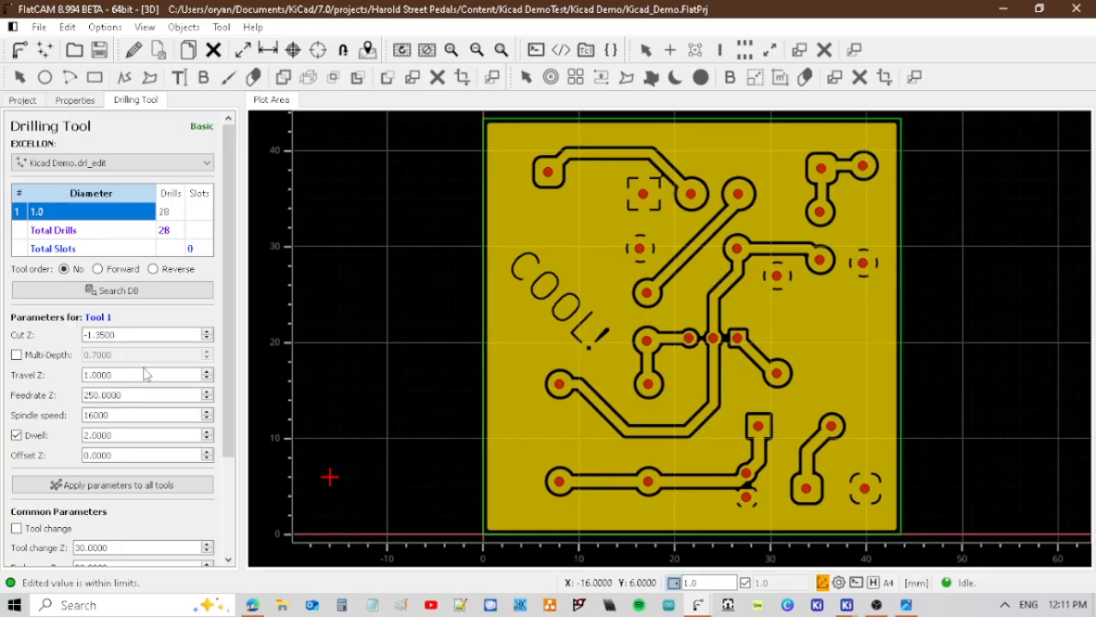
click(123, 335)
text(1)
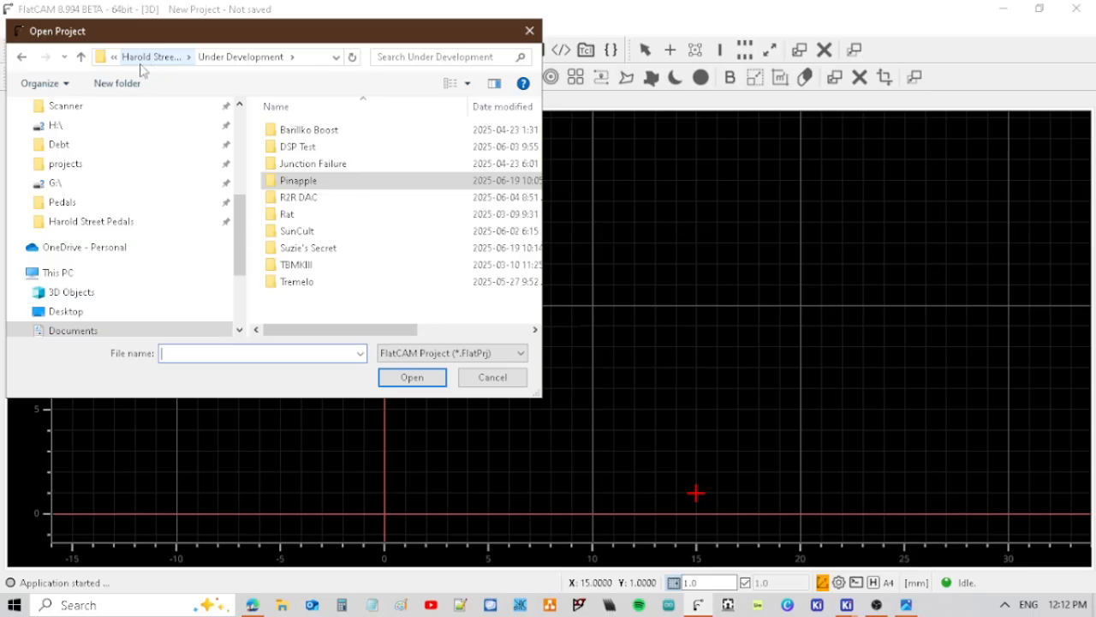
Reopen the saved project Kicad_Demo.FlatPrj from the Kicad Demo folder.
click(140, 64)
double_click(304, 137)
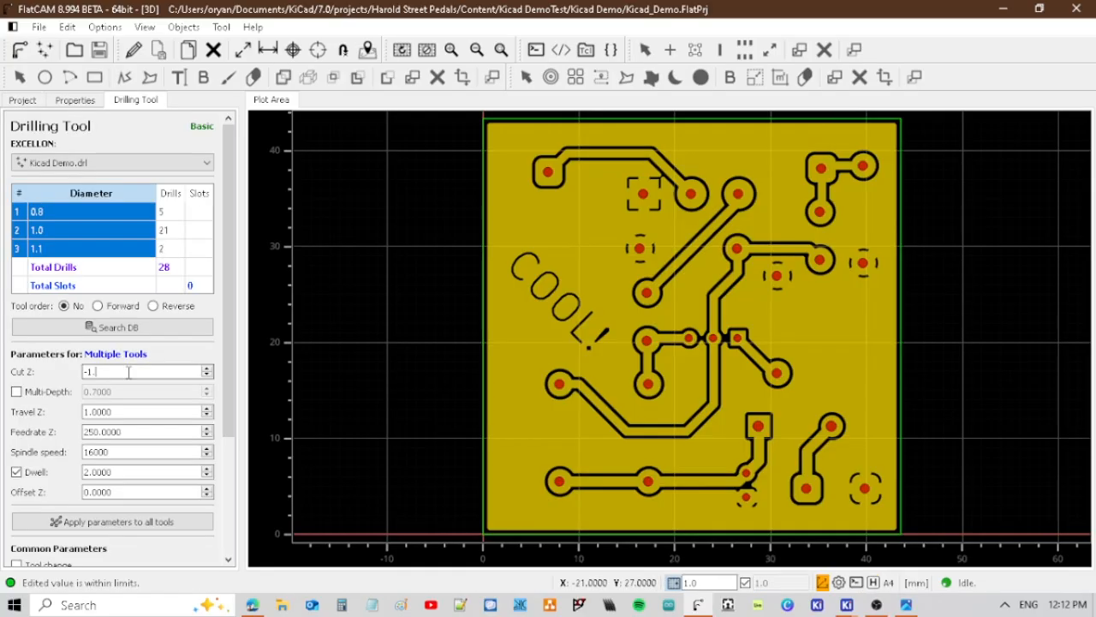
Set Cut Z to -1.6, Travel Z to 2 and Feedrate Z to 150 for all drill tools of Kicad Demo.drl.
text(6)
click(111, 413)
text(2)
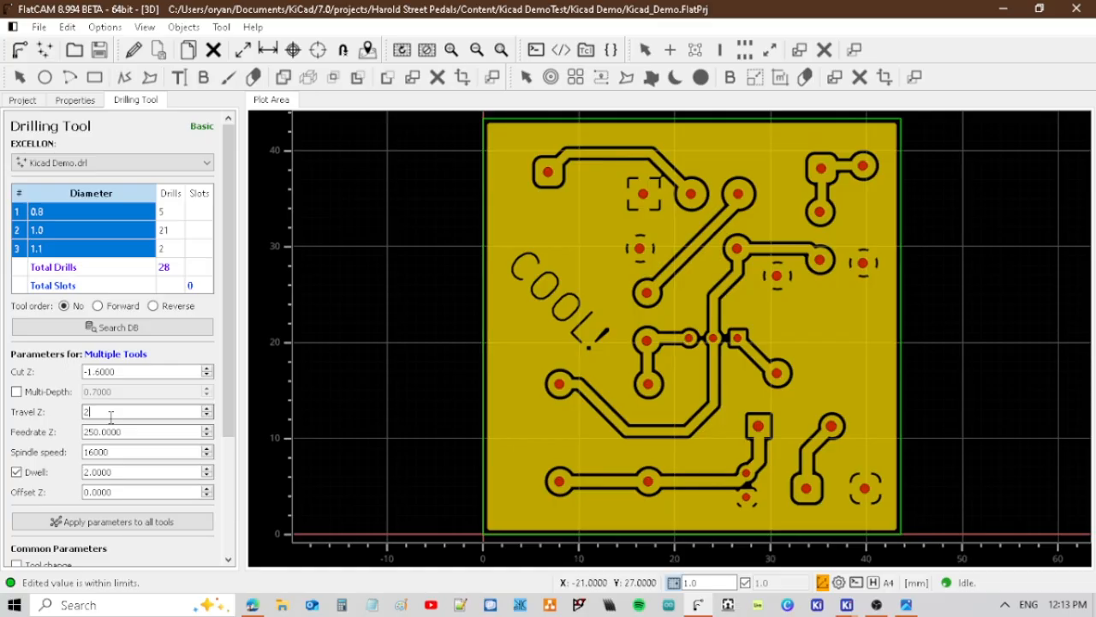
triple_click(96, 432)
text(150)
key(Return)
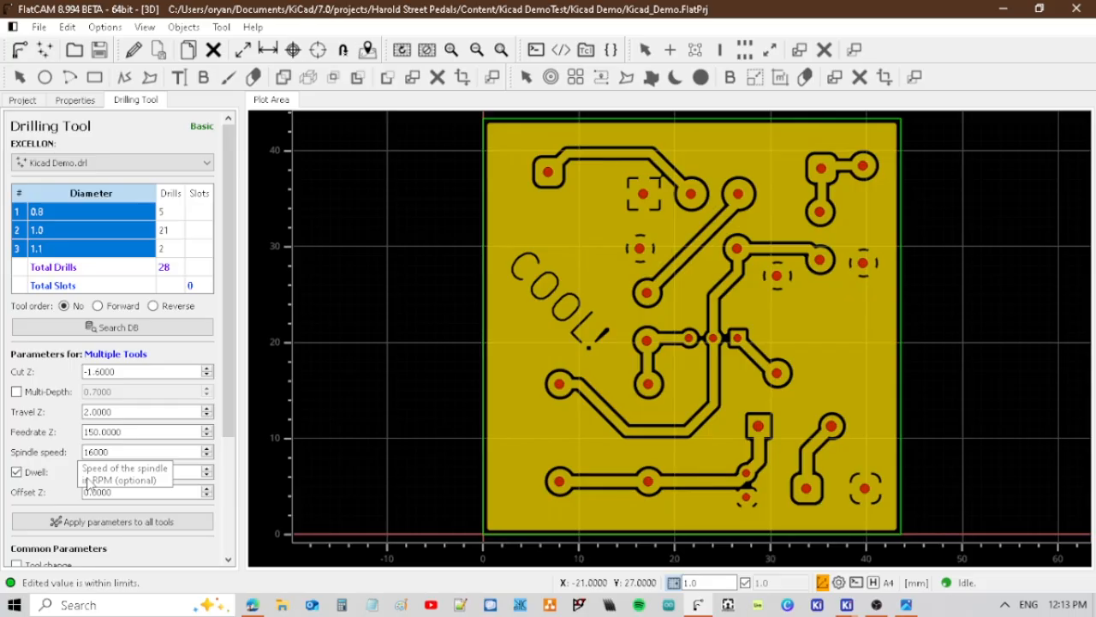
Set the drilling preprocessor to Default_no_M6, End move X,Y to 0,0 and End move Z to 45.
scroll(89, 484, down, 3)
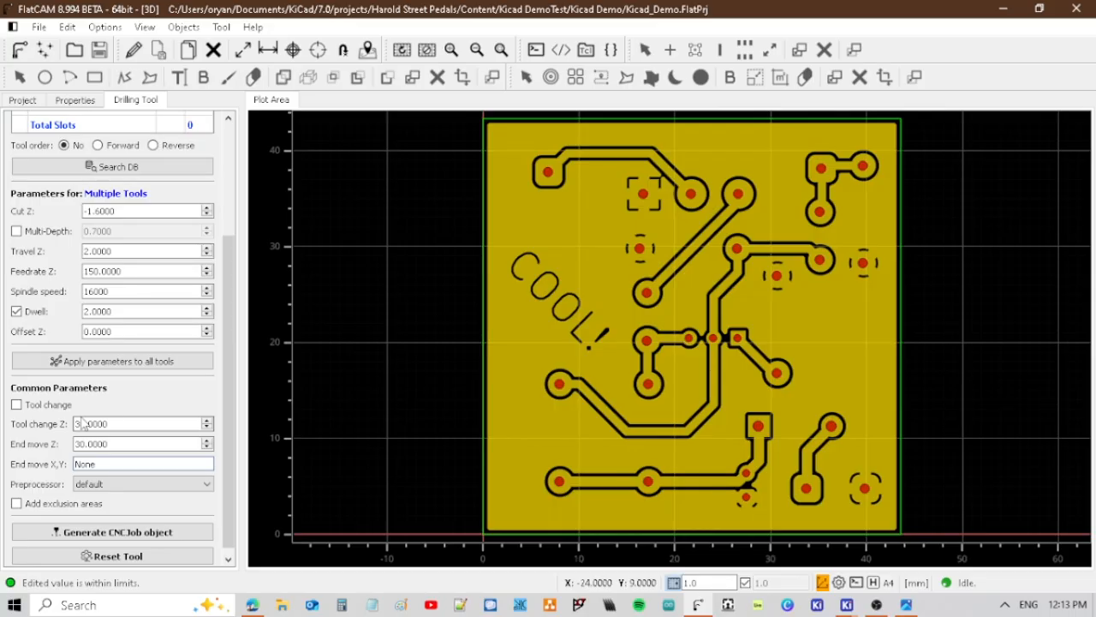
click(101, 484)
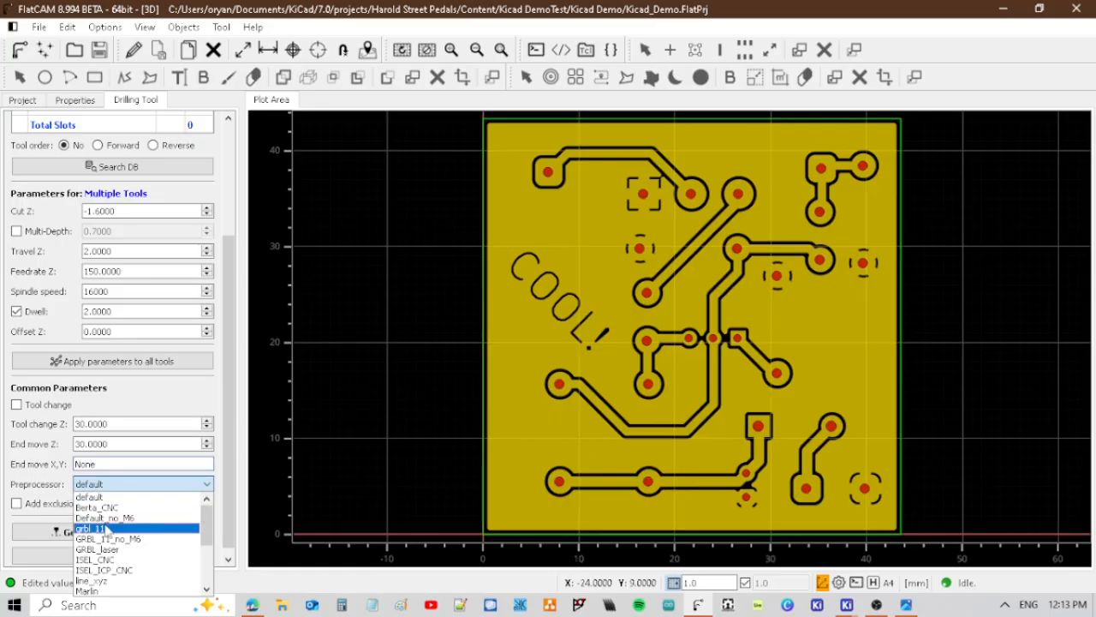
click(105, 517)
double_click(102, 462)
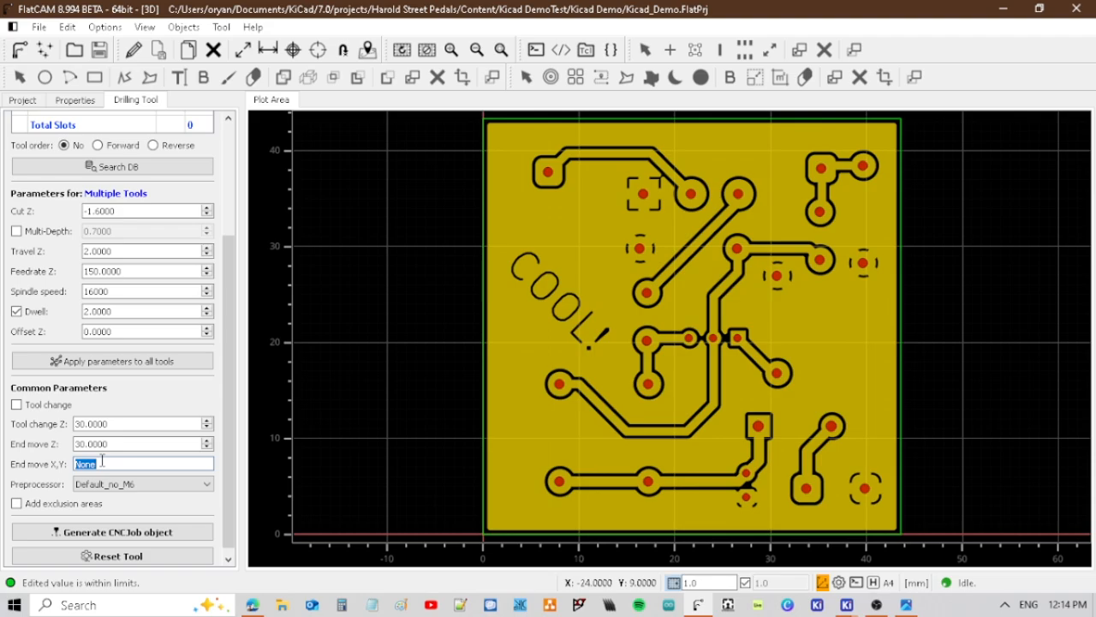
text(0,0)
double_click(101, 442)
text(45)
key(Return)
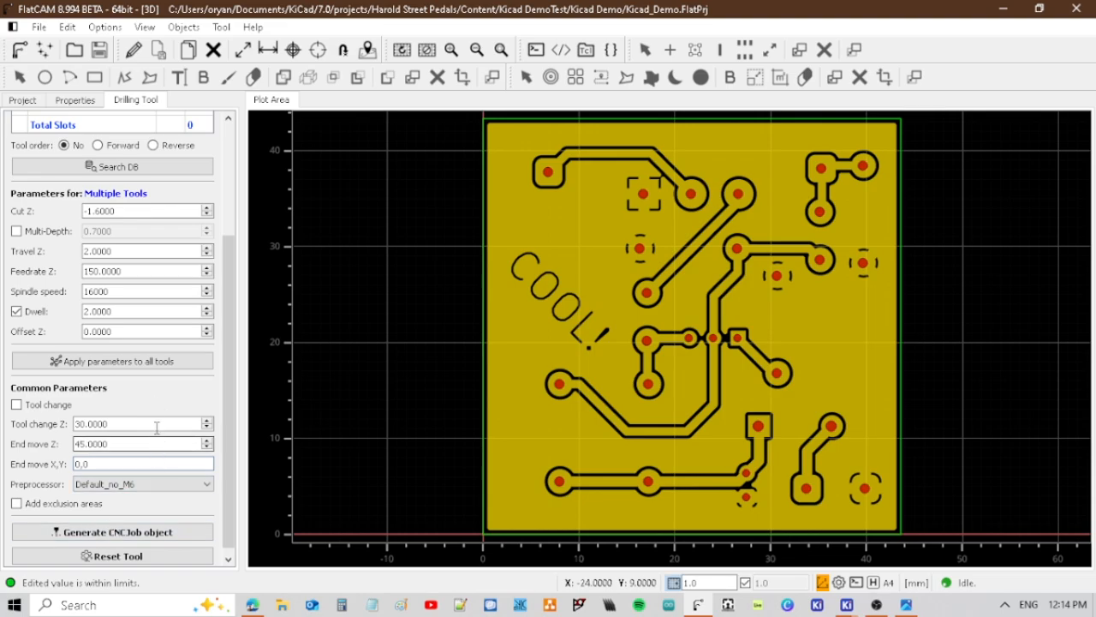
Generate the CNC job for the drill holes and save the project.
scroll(163, 445, down, 1)
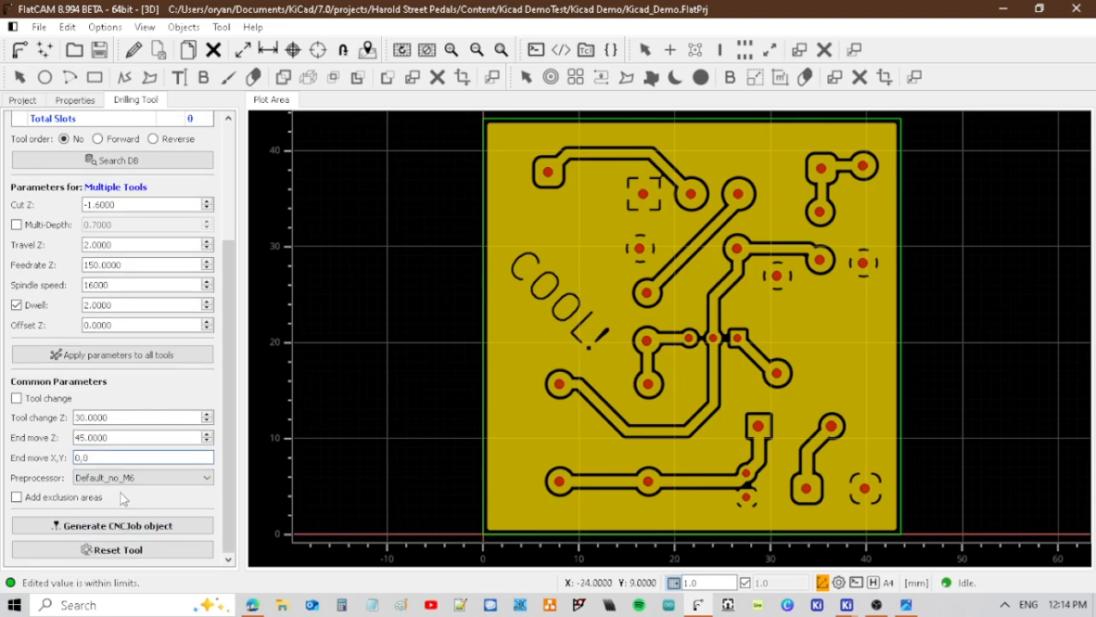
click(134, 526)
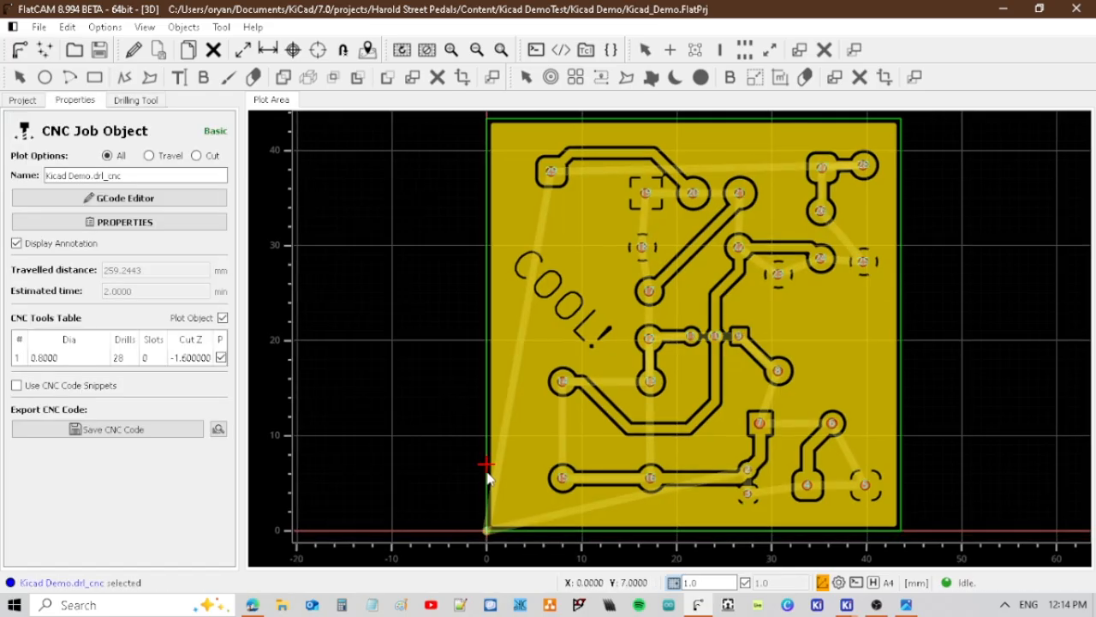
click(99, 50)
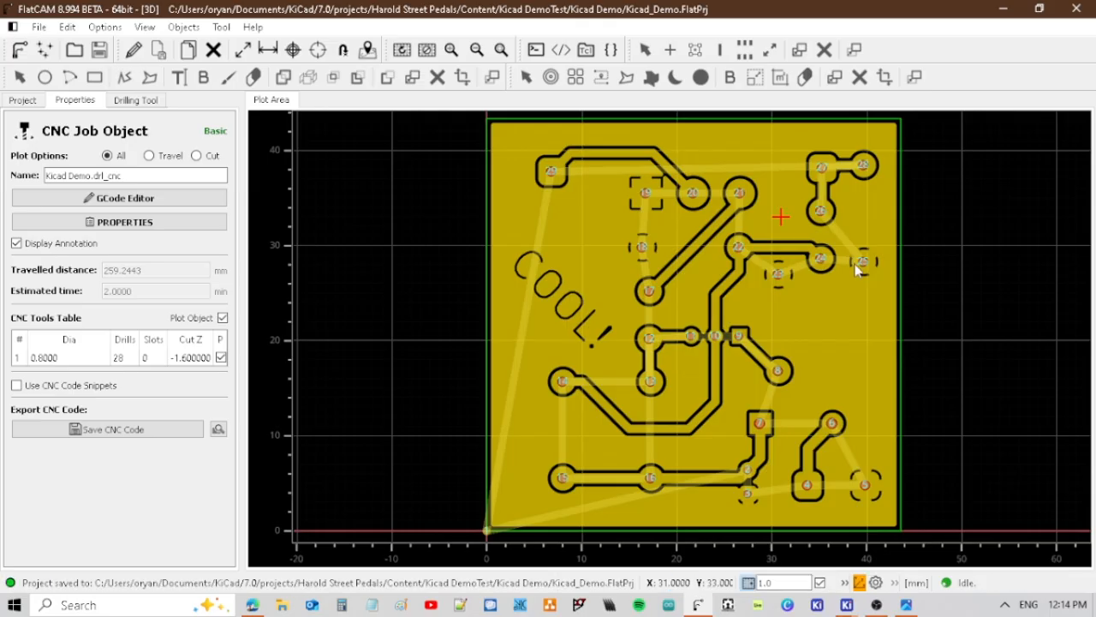
Open the Cutout Tool for Kicad Demo-Edge_Cuts.gbr and set Cut Z to -1.6 and Multi-Depth to 0.20.
click(22, 101)
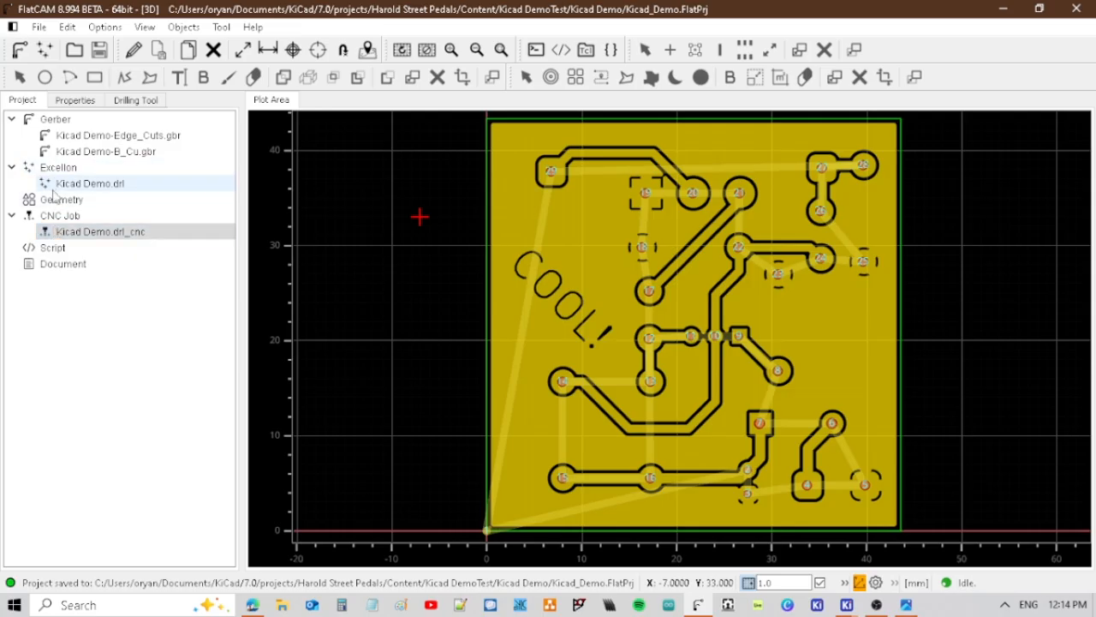
double_click(63, 141)
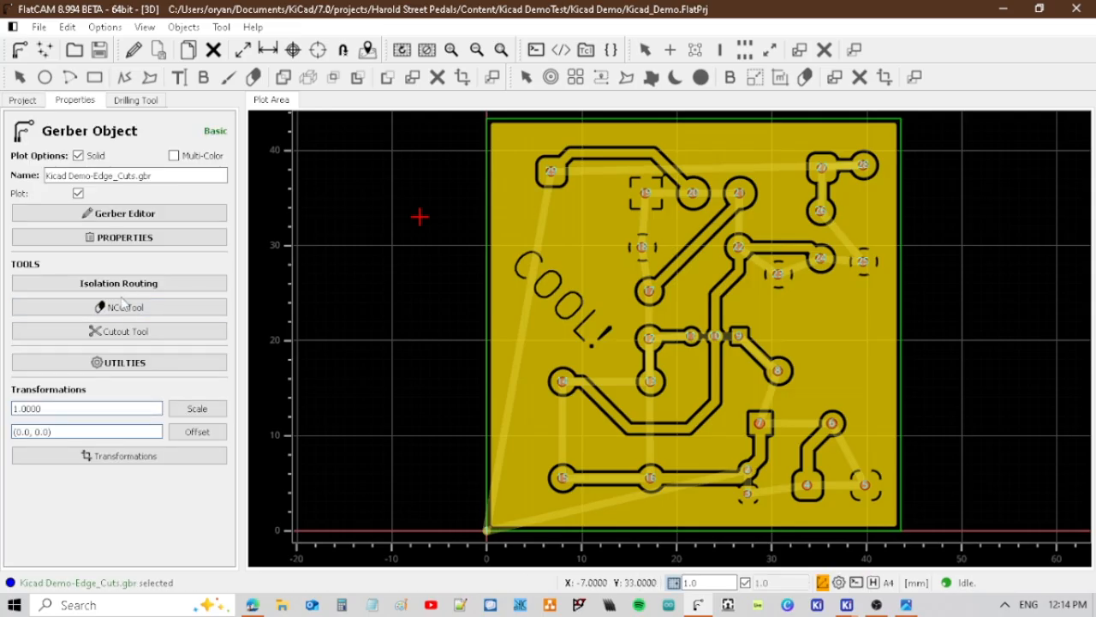
click(124, 331)
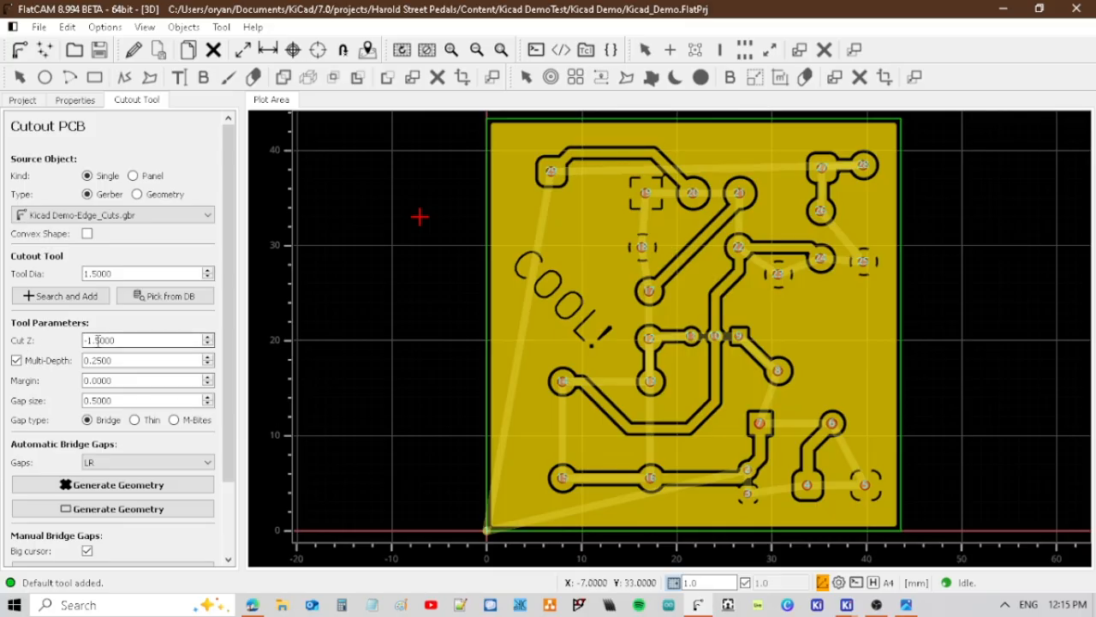
click(124, 338)
click(131, 338)
key(BackSpace)
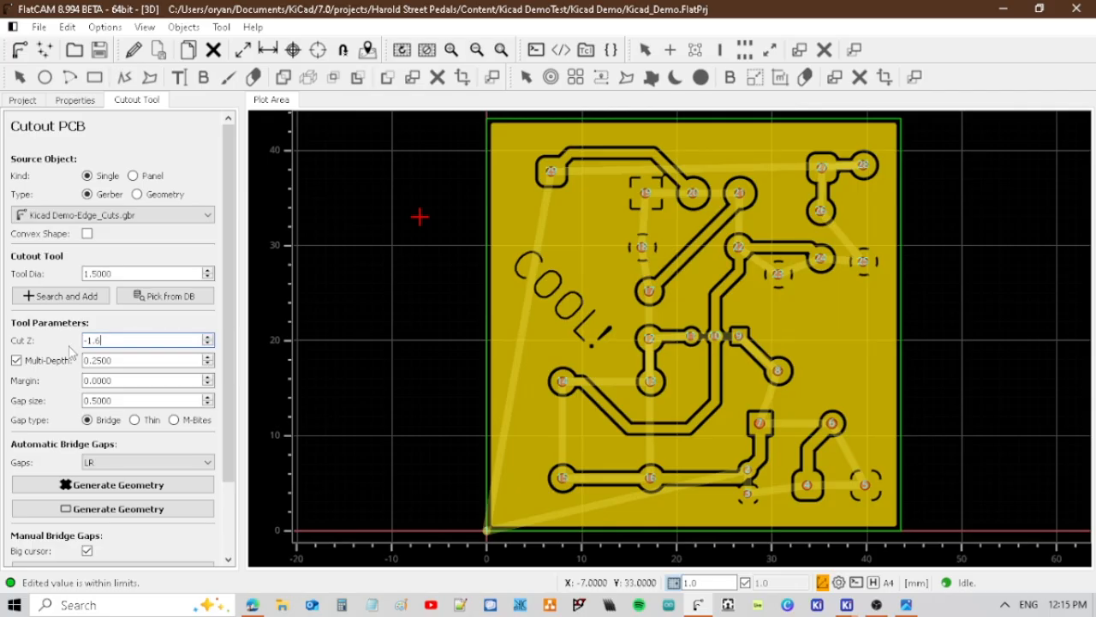
key(Return)
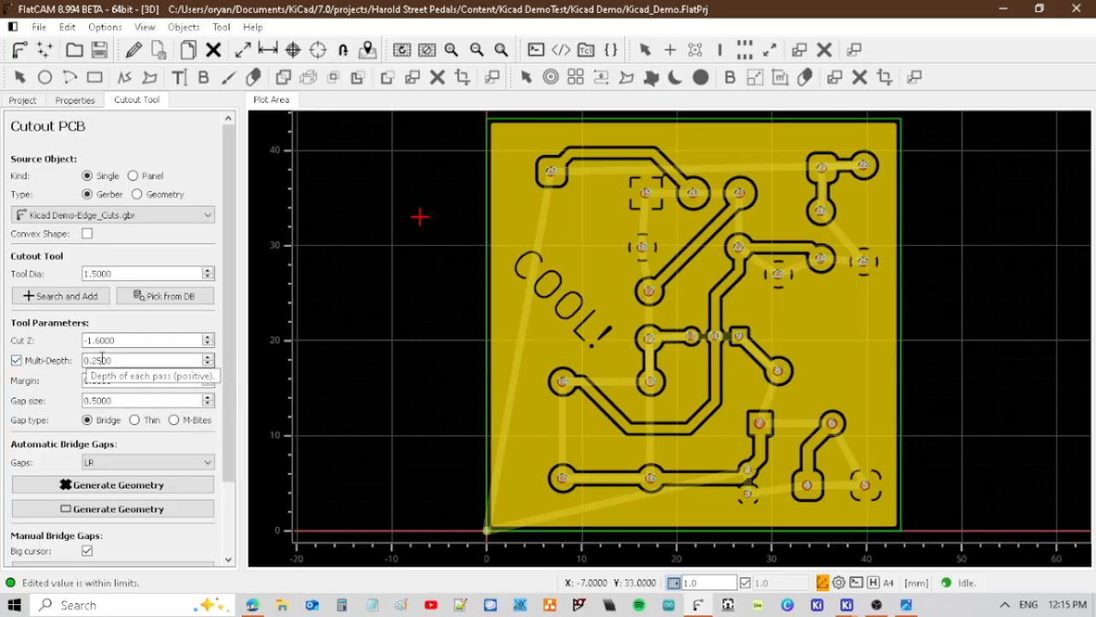
click(137, 361)
click(111, 361)
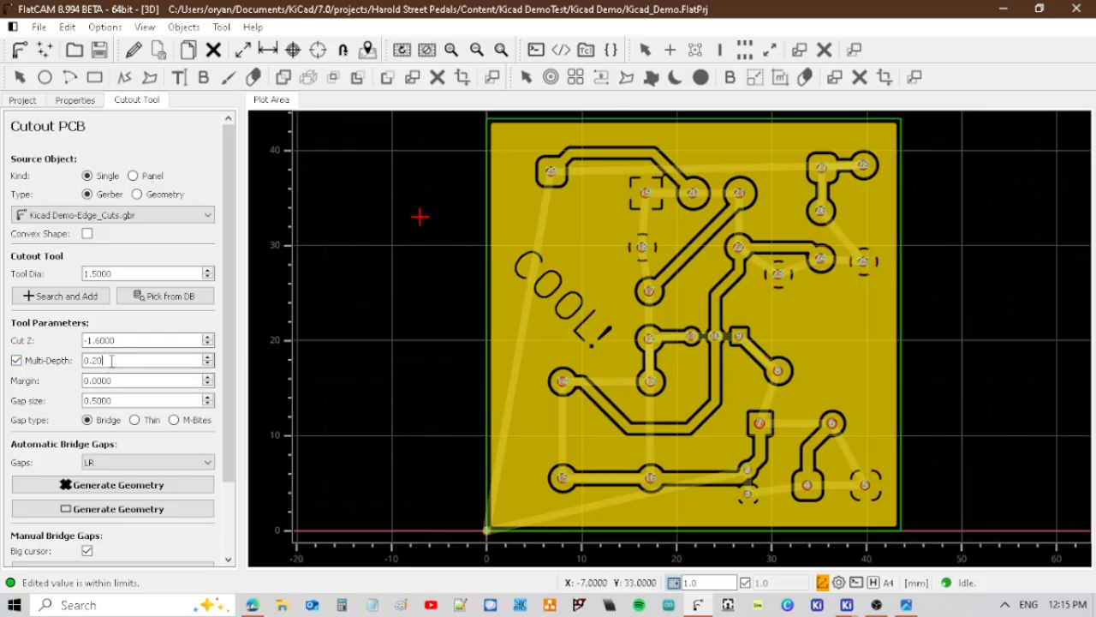
key(Return)
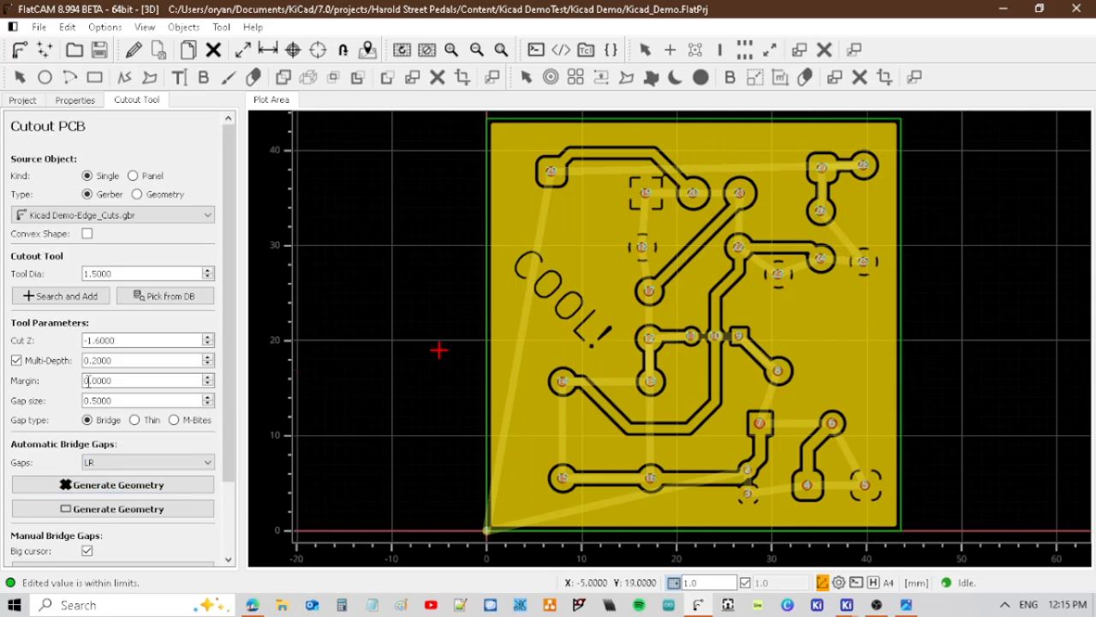
Generate a rectangular board cutout geometry with TB bridge gaps and save the project.
scroll(63, 436, down, 3)
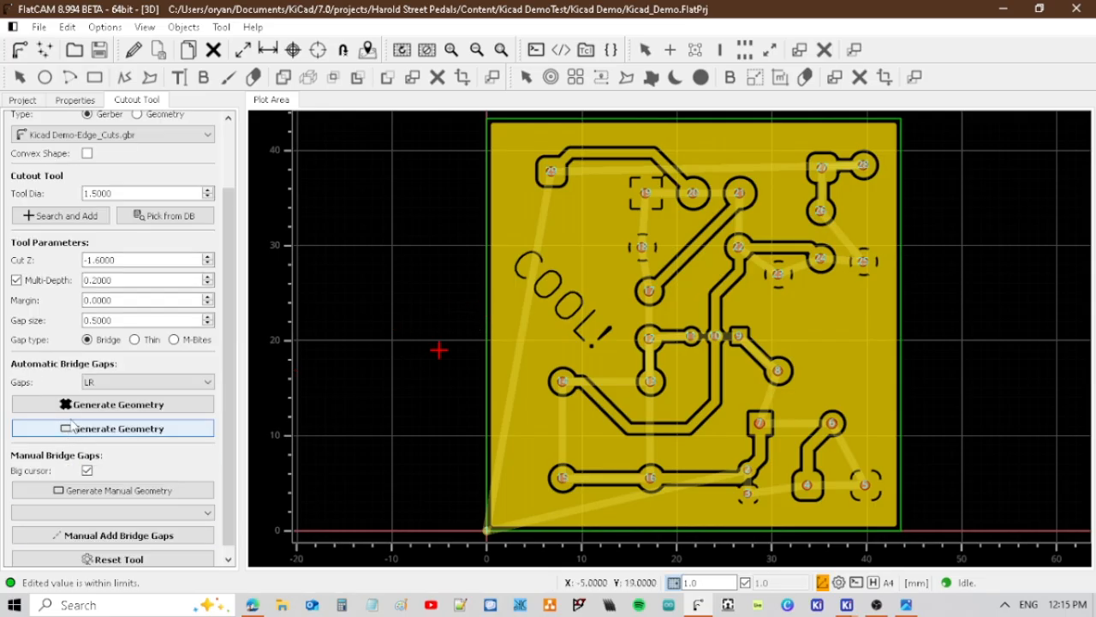
click(123, 383)
click(109, 411)
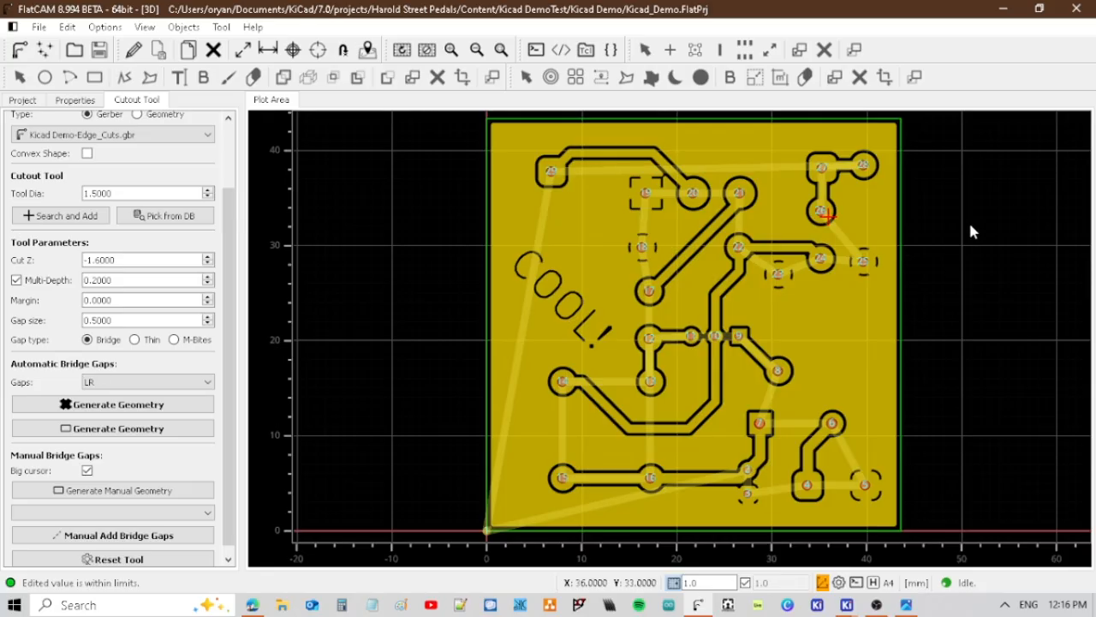
click(182, 383)
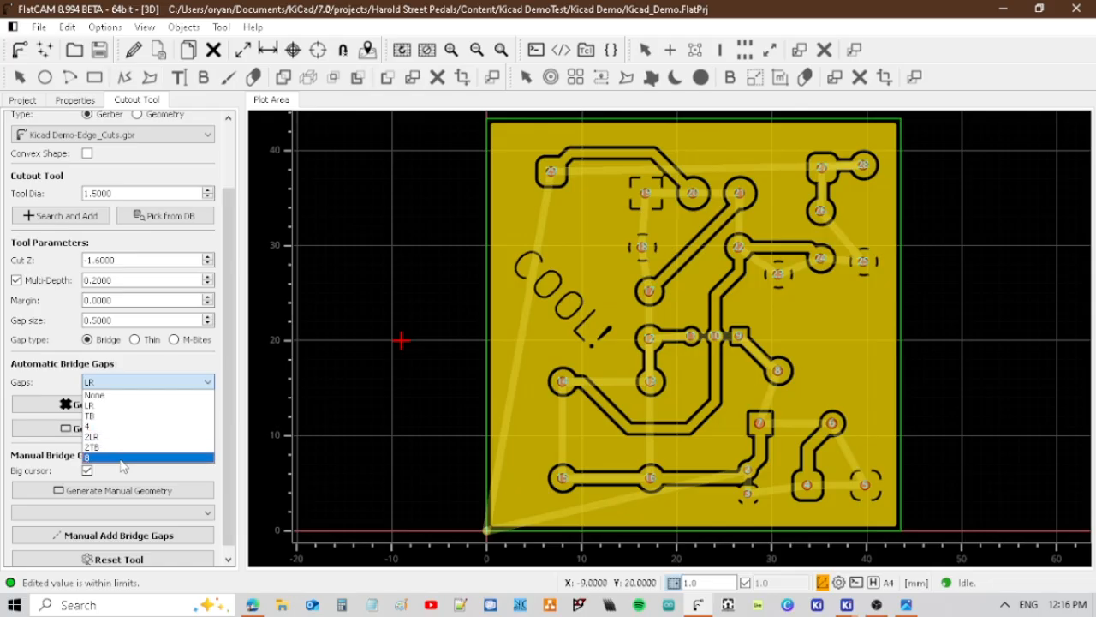
click(103, 415)
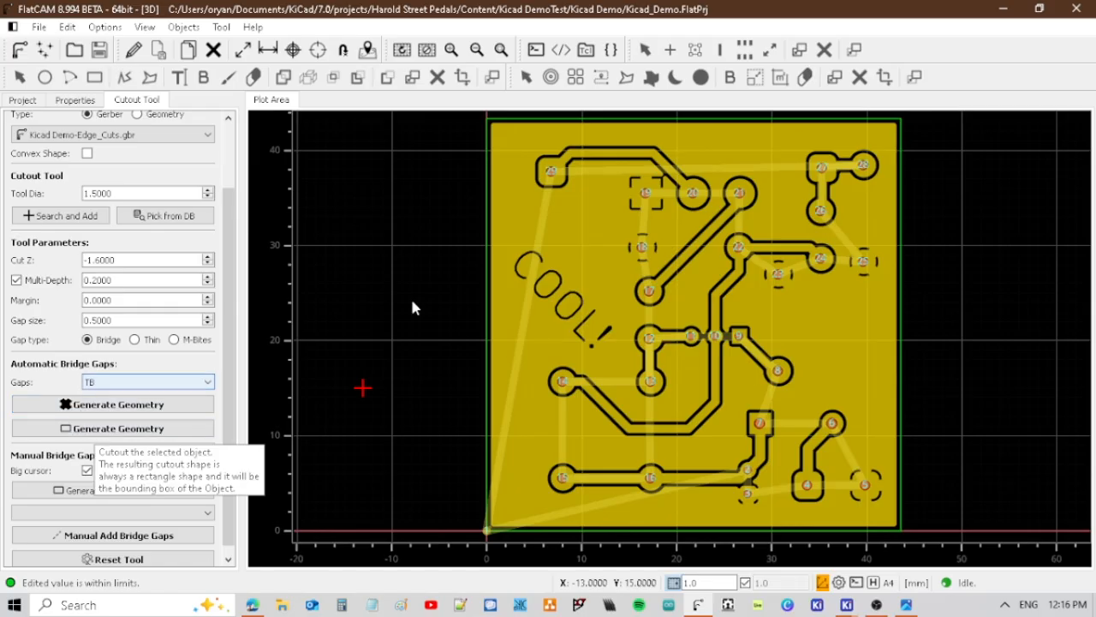
click(97, 428)
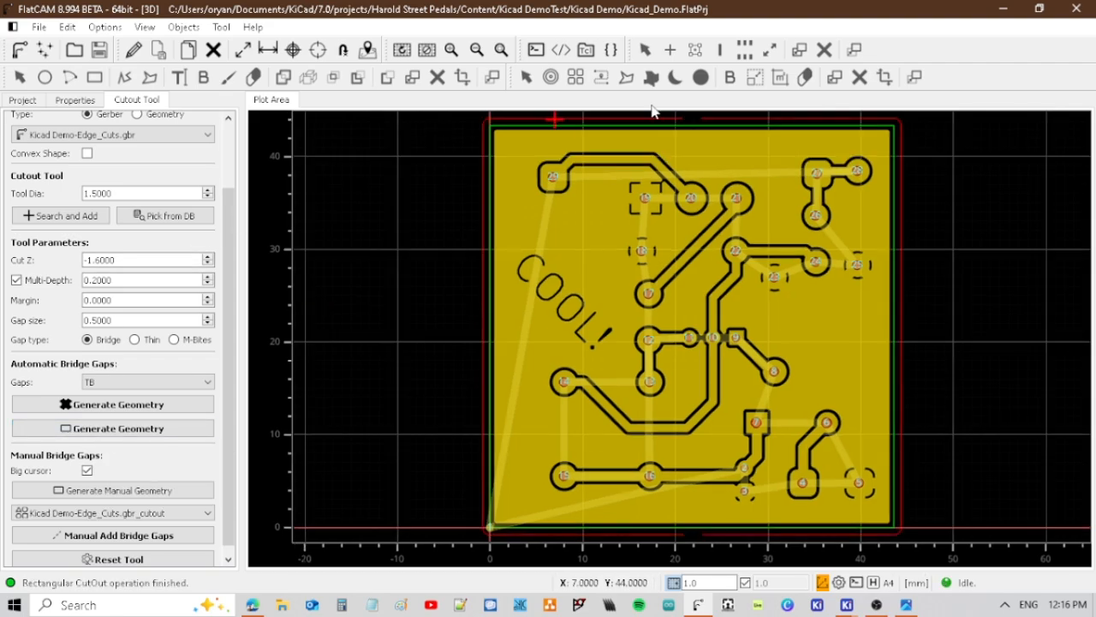
key(ctrl+s)
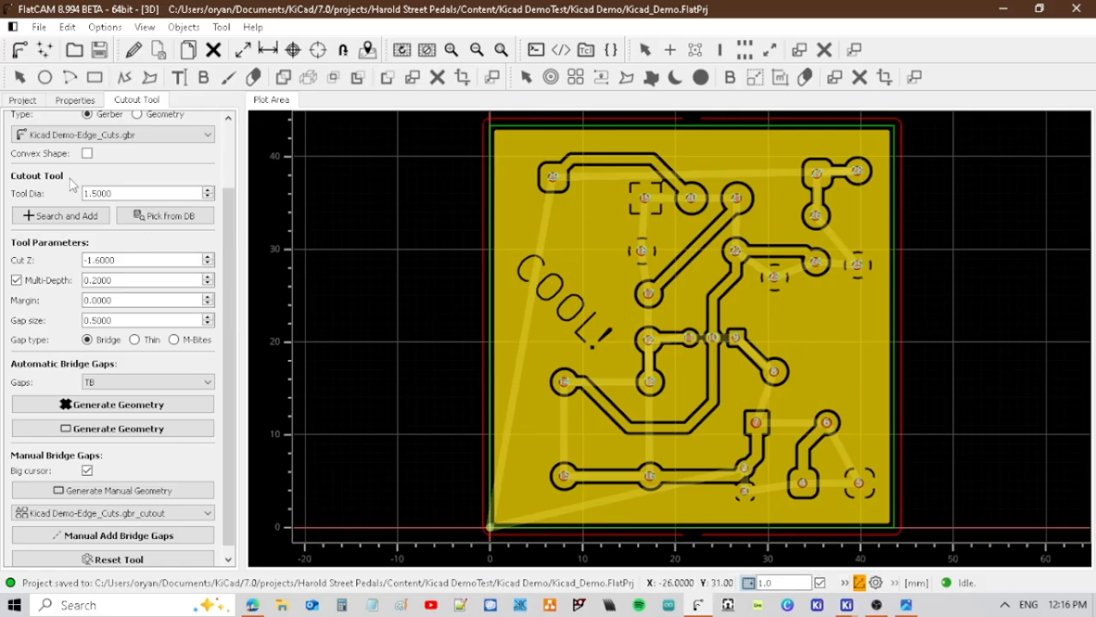
Open the Kicad Demo-Edge_Cuts.gbr_cutout geometry and set its Feedrate X-Y to 200.
key(1)
click(74, 216)
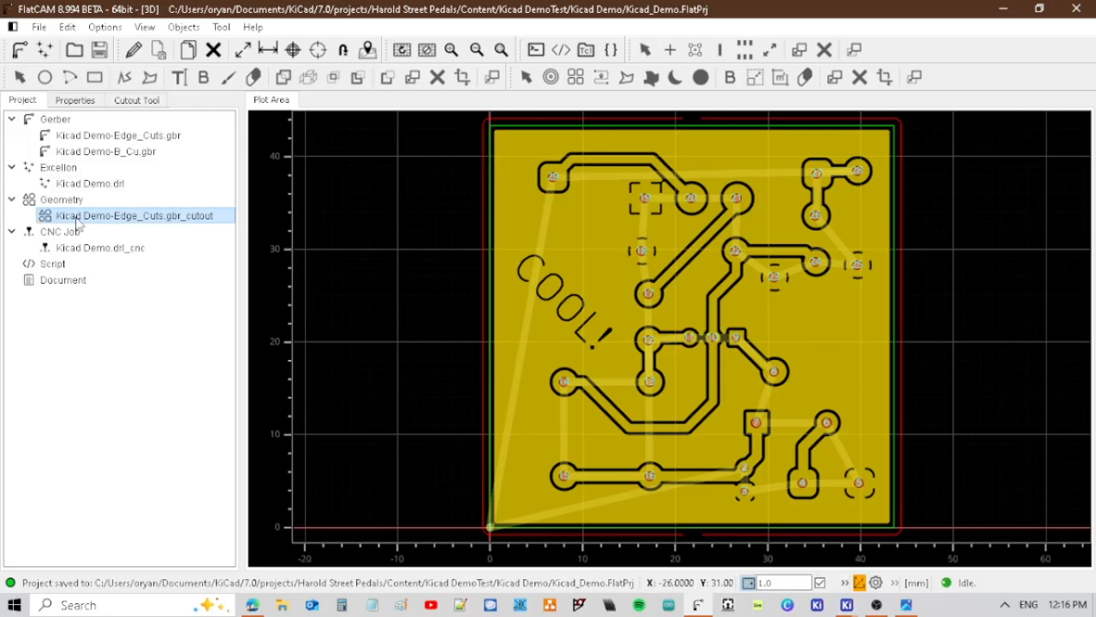
double_click(46, 217)
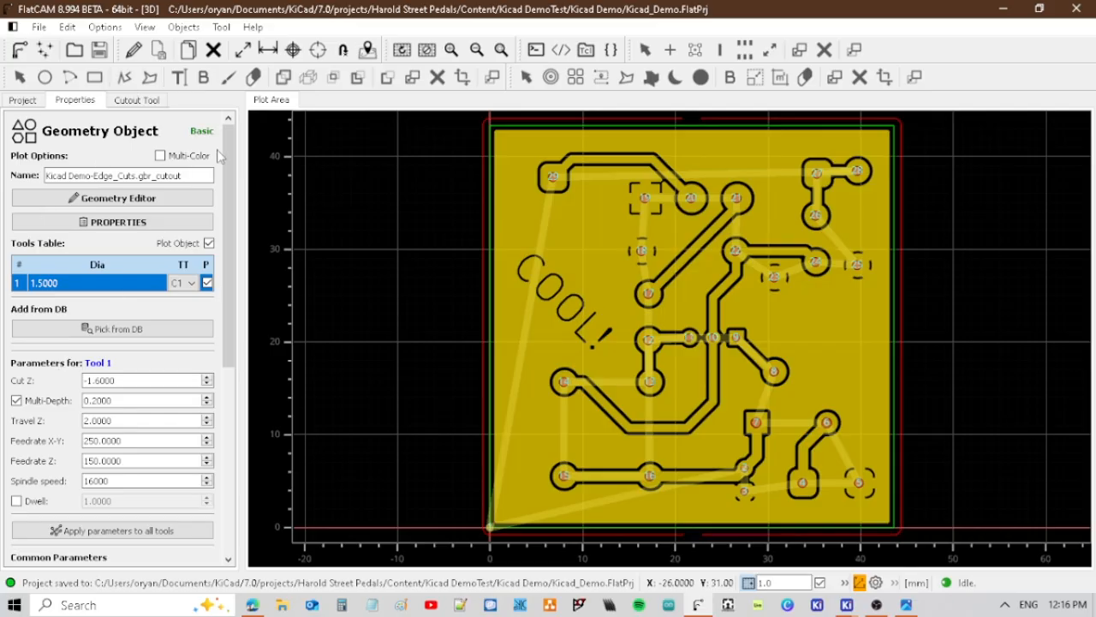
scroll(103, 233, down, 2)
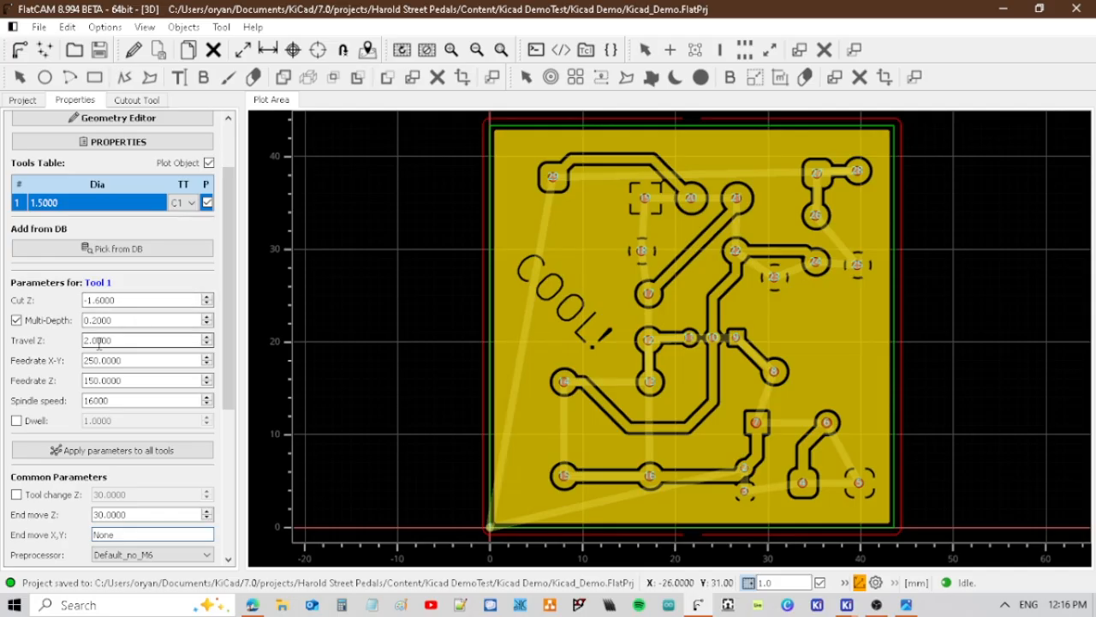
scroll(158, 322, down, 6)
scroll(129, 318, up, 6)
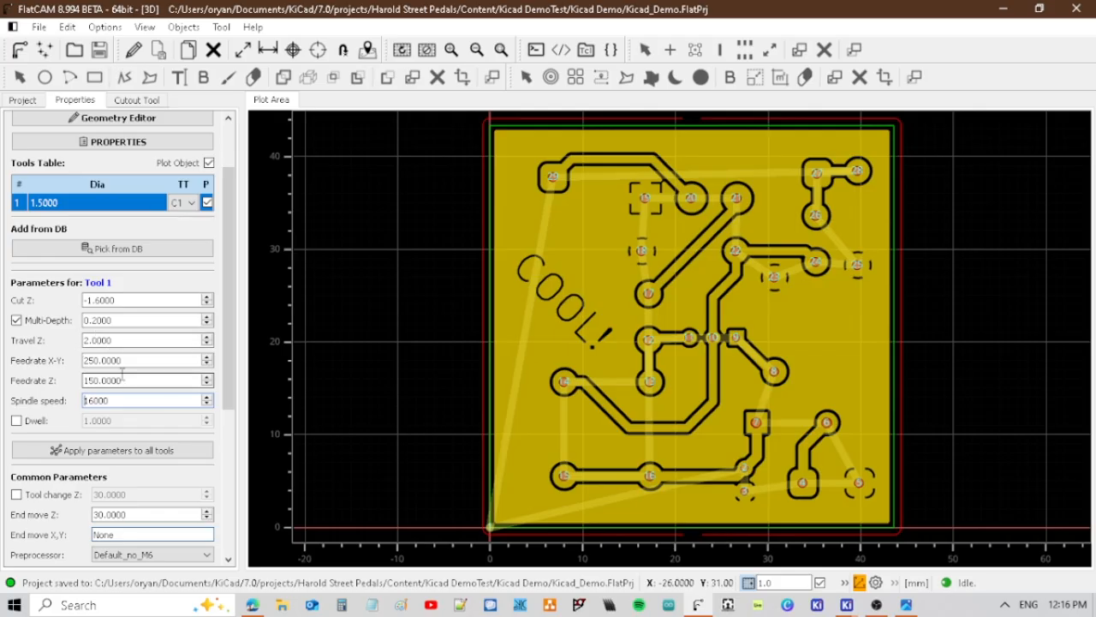
double_click(99, 361)
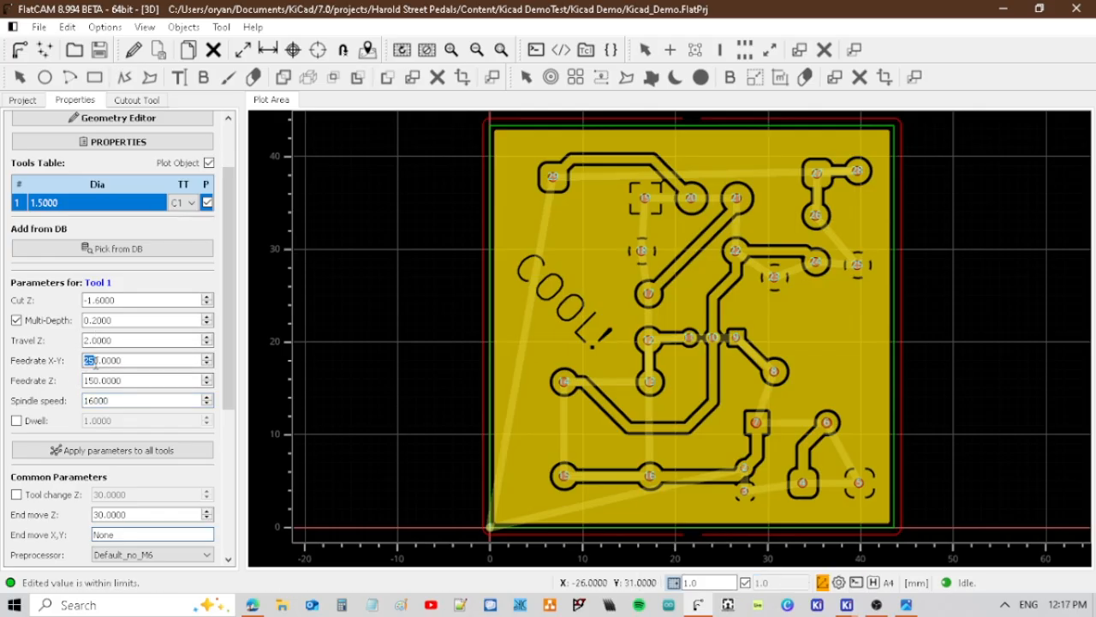
text(200)
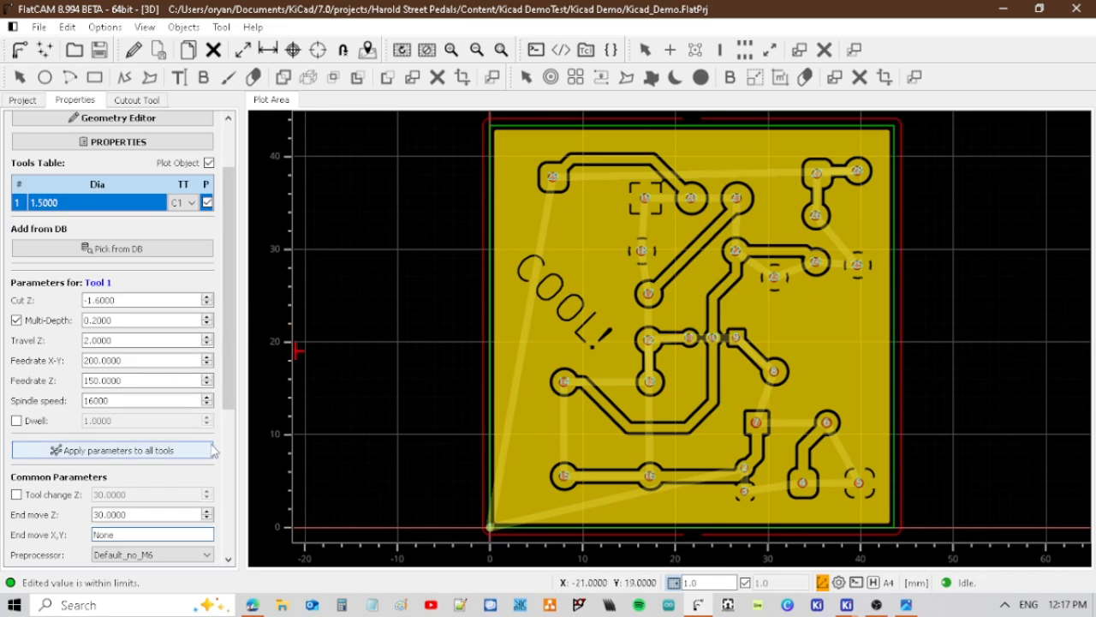
Generate the cutout's CNC job with End move X,Y at 0,0 and End move Z at 45, and save the project.
scroll(123, 452, down, 2)
click(123, 452)
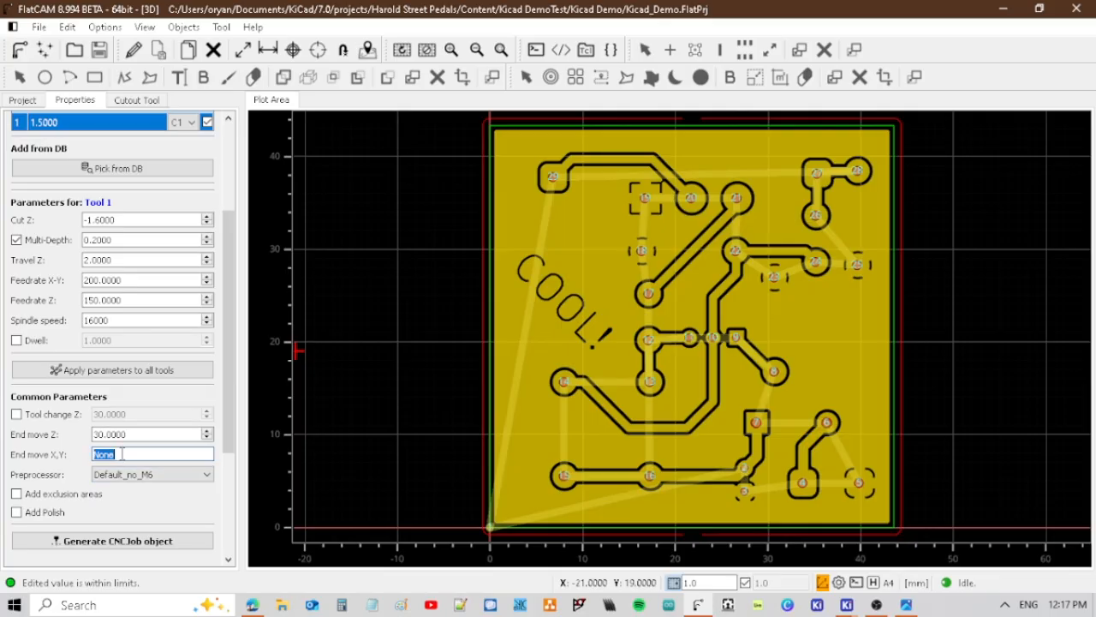
text(0)
click(107, 435)
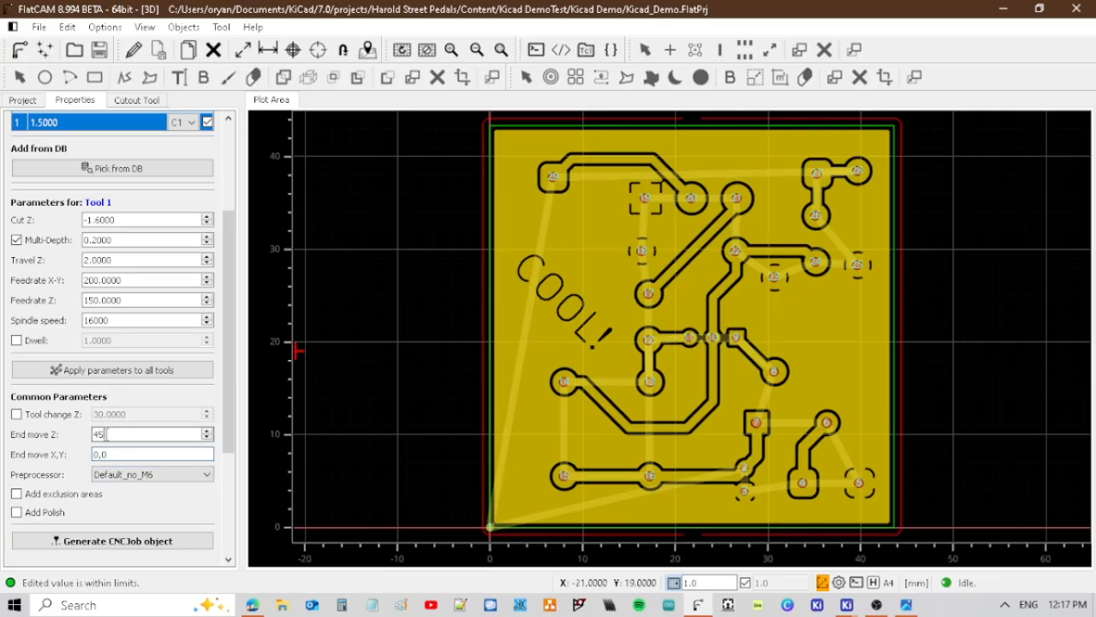
text(45)
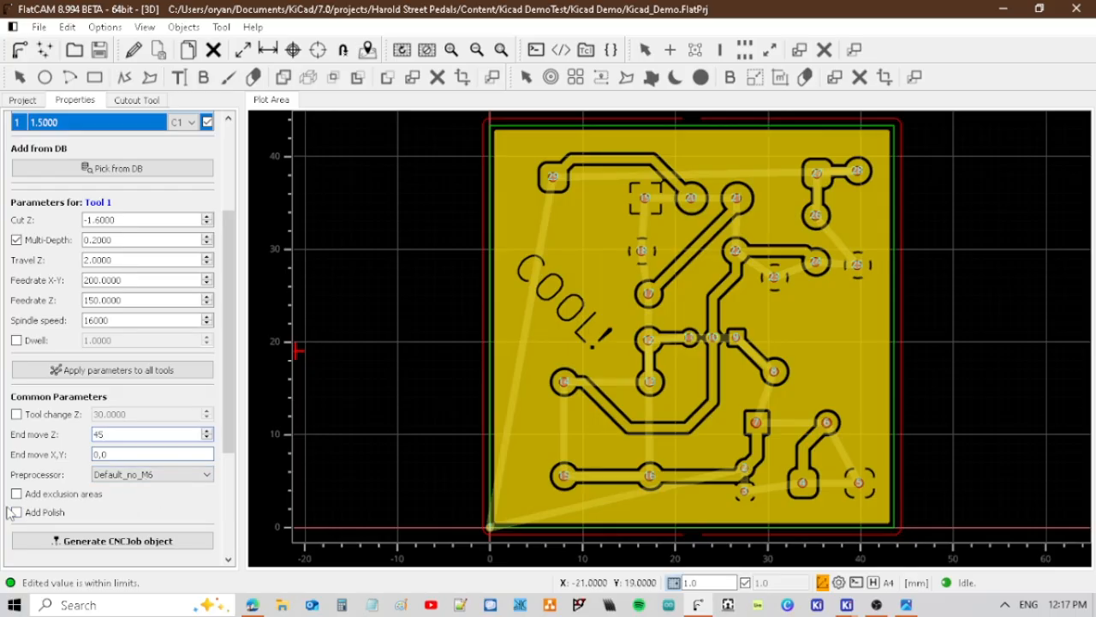
click(116, 541)
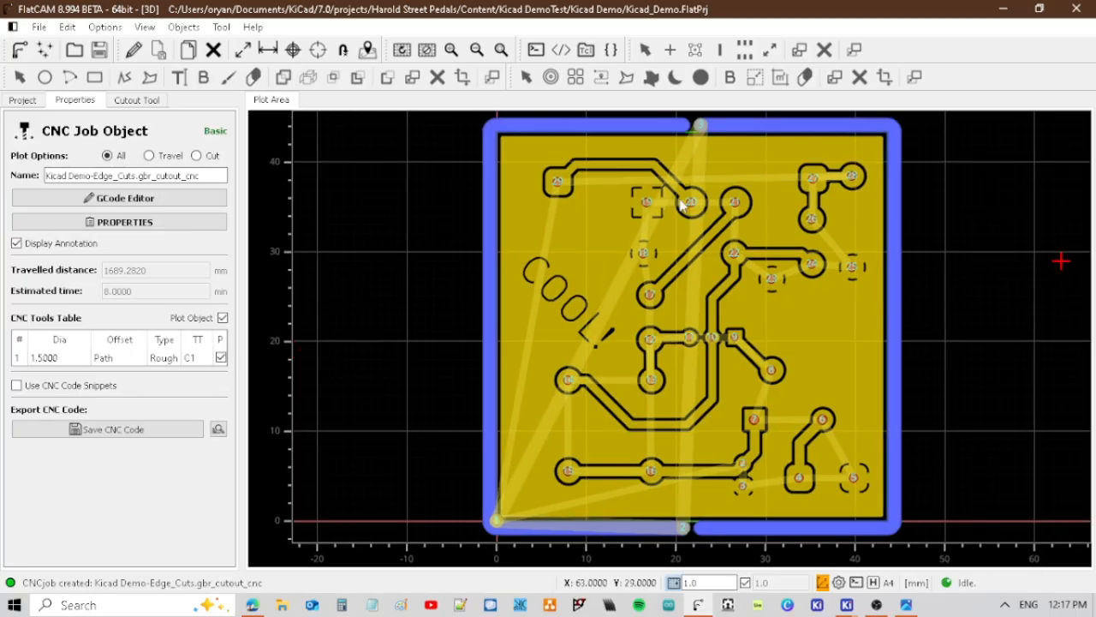
click(99, 50)
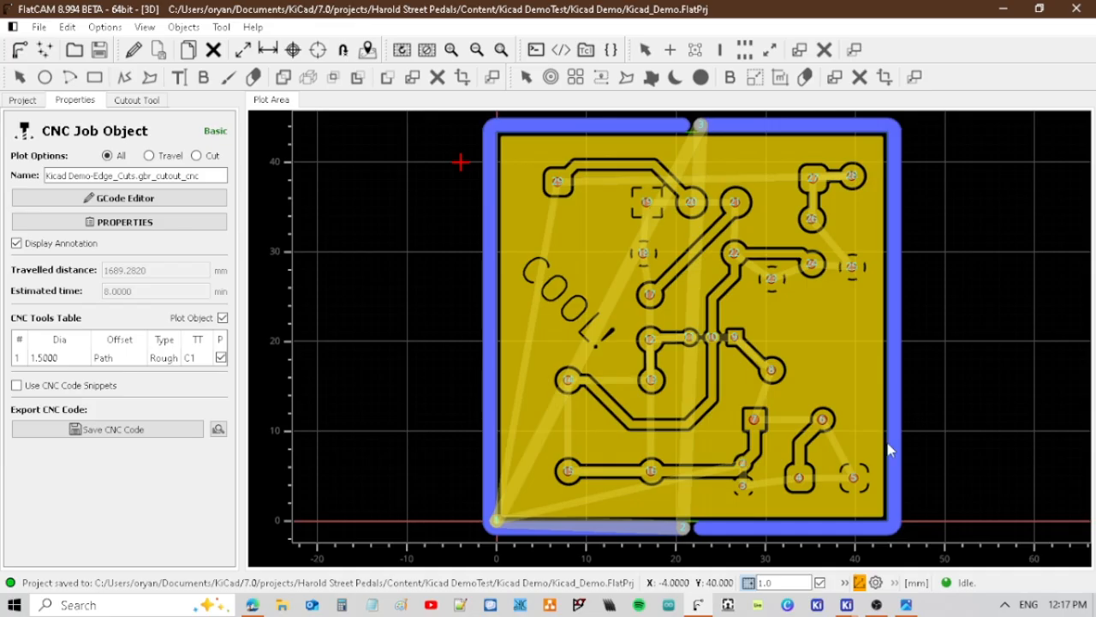
Open the Non-Copper Clearing tool for the Kicad Demo-B_Cu.gbr Gerber object.
click(22, 100)
click(94, 152)
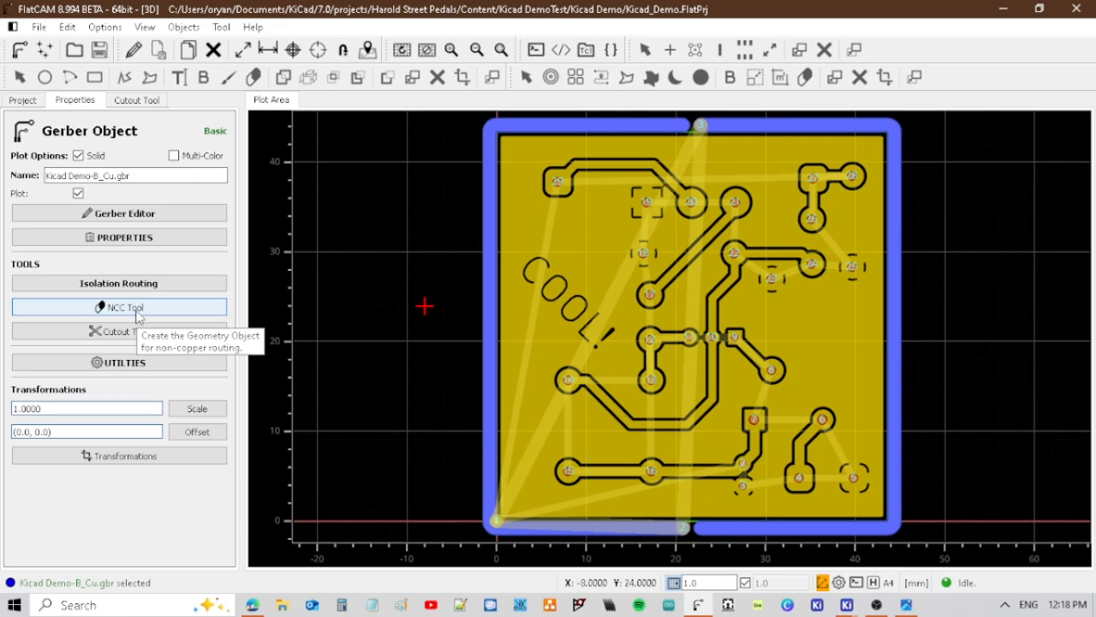
click(101, 307)
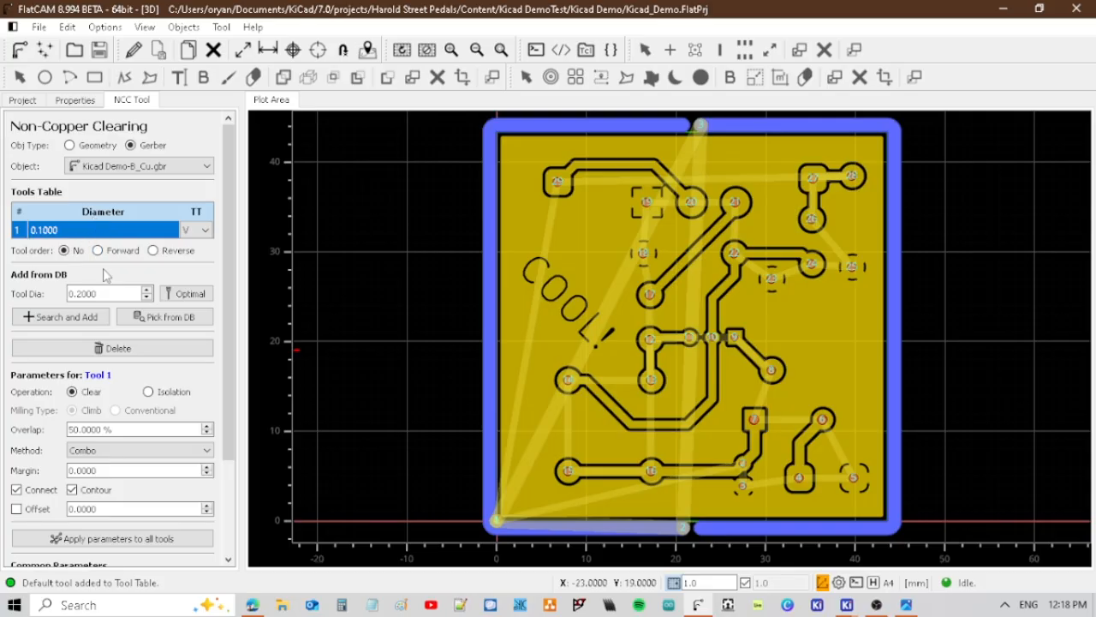
Set the diameter of the clearing tool in the tools table to 0.1001.
double_click(55, 231)
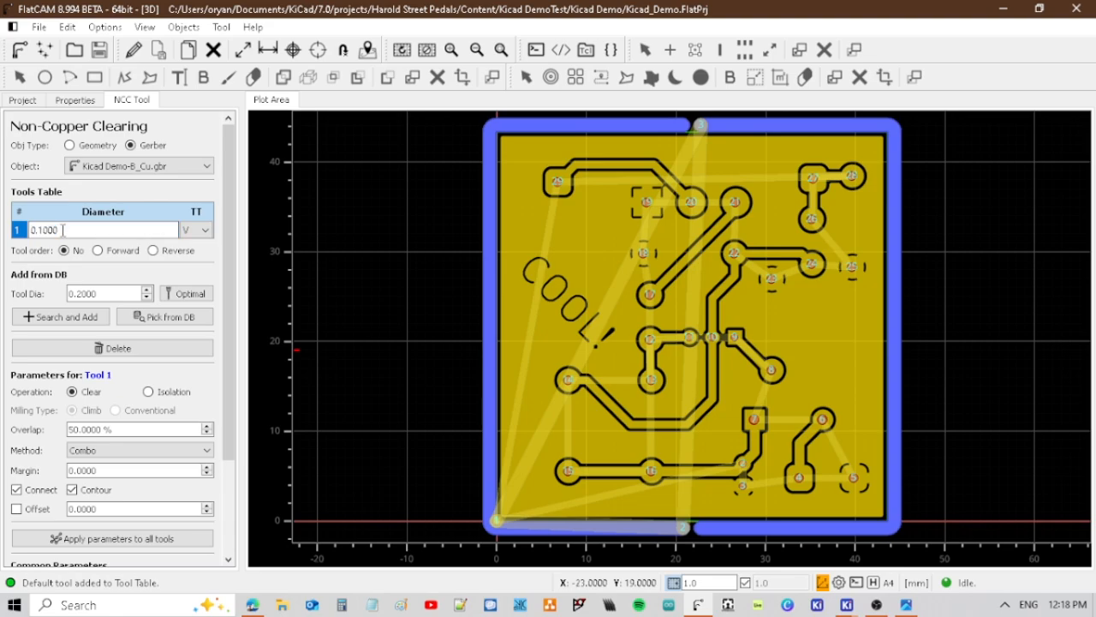
key(BackSpace)
text(0)
key(BackSpace)
text(1)
key(Return)
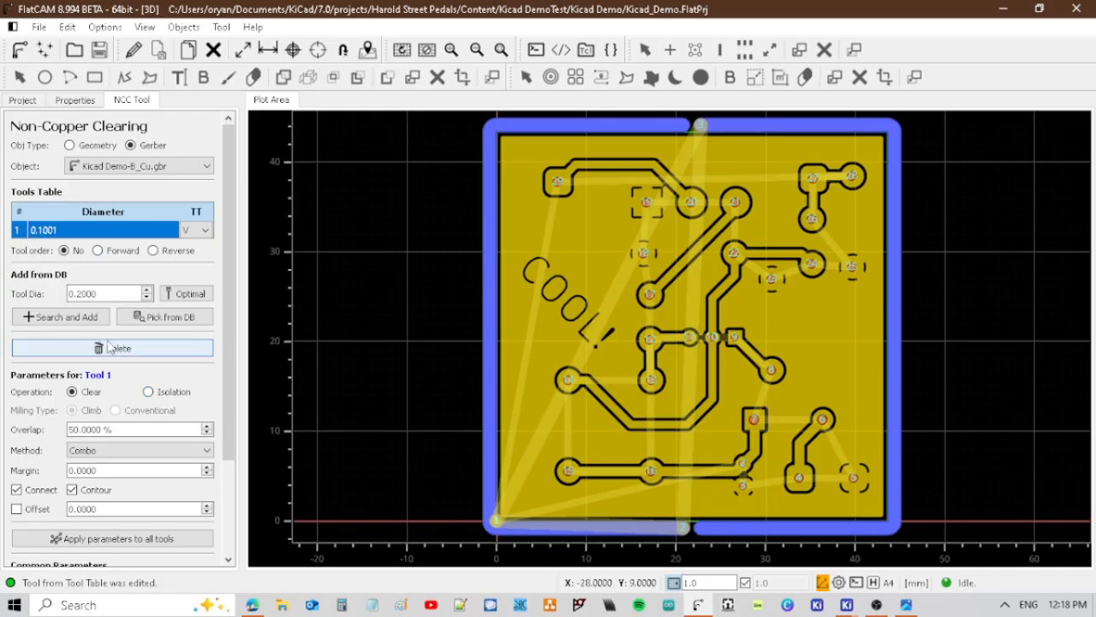
Generate the non-copper clearing geometry using 50% overlap and the Combo method, and save the project.
scroll(25, 358, down, 3)
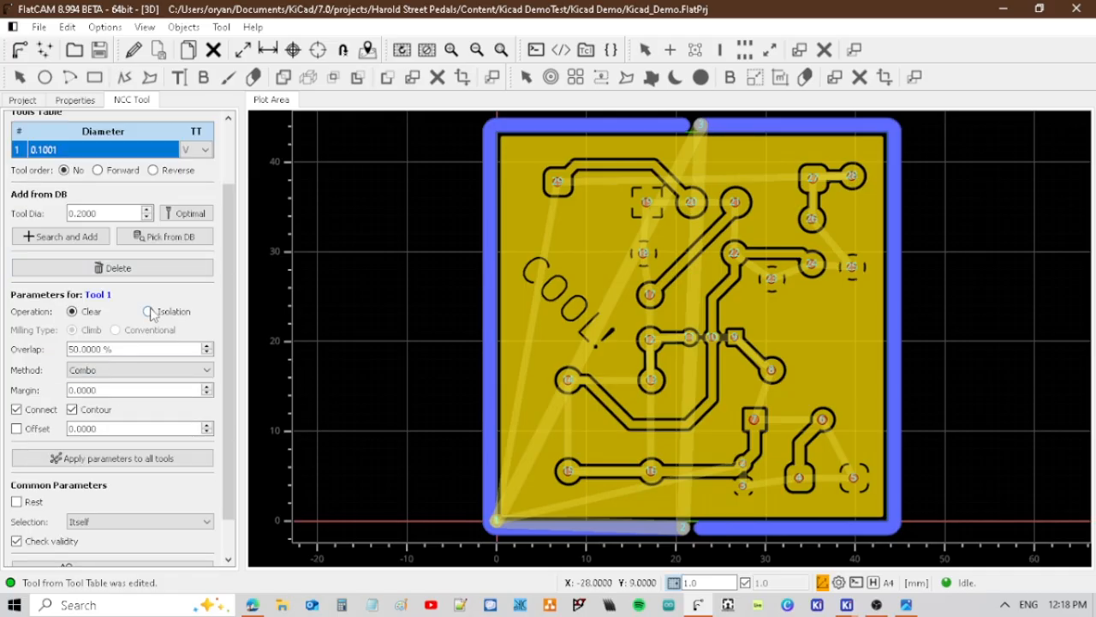
scroll(85, 323, down, 2)
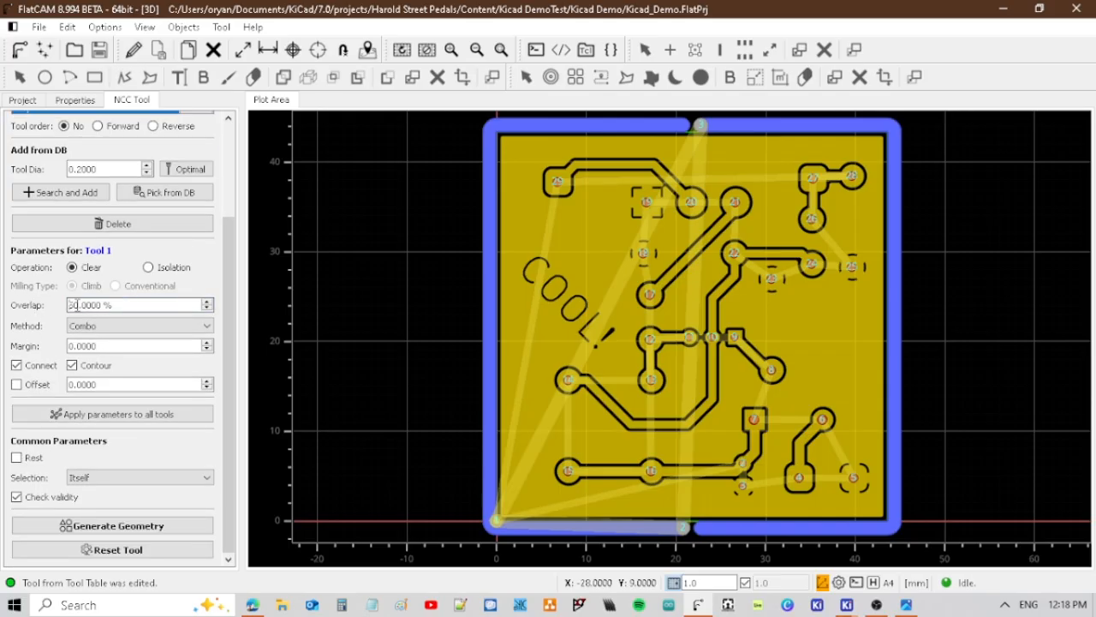
click(76, 305)
key(BackSpace)
text(3)
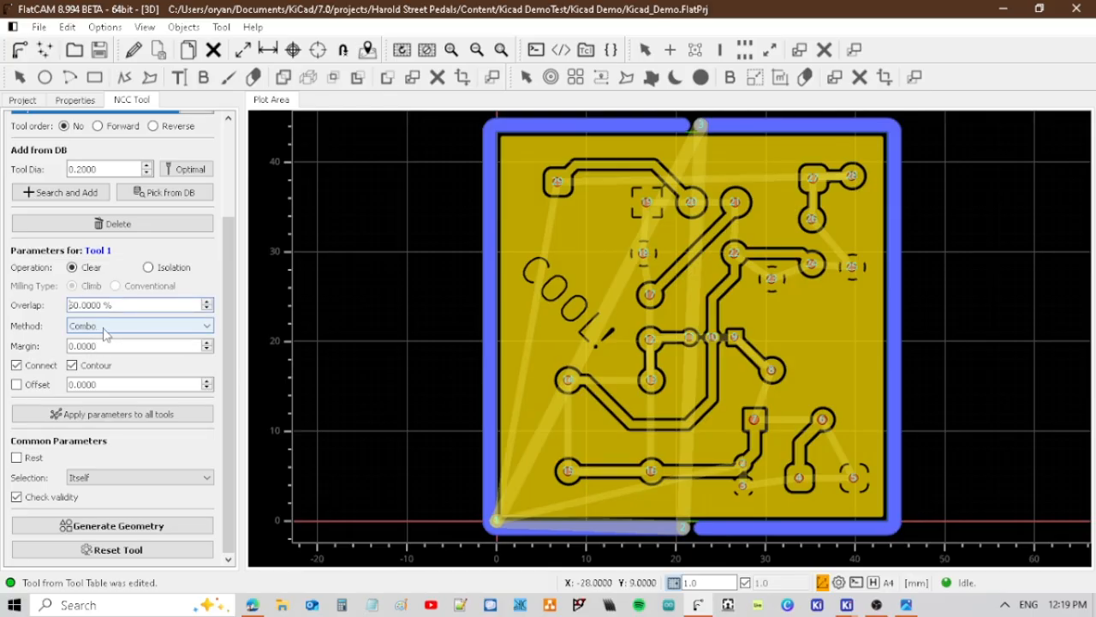
click(102, 334)
click(103, 370)
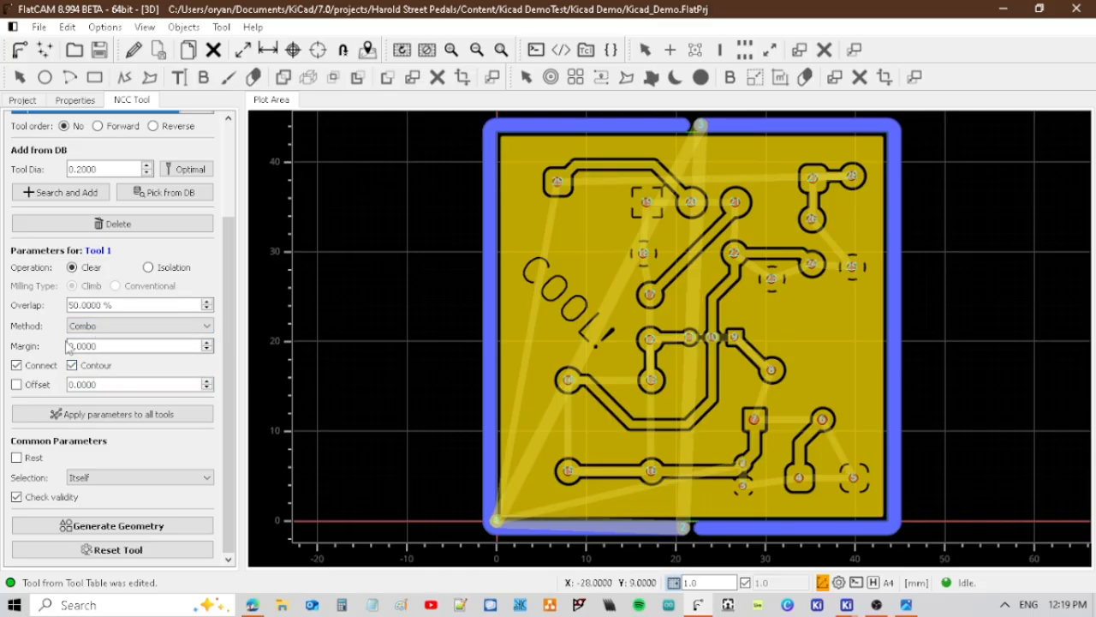
click(72, 366)
click(110, 530)
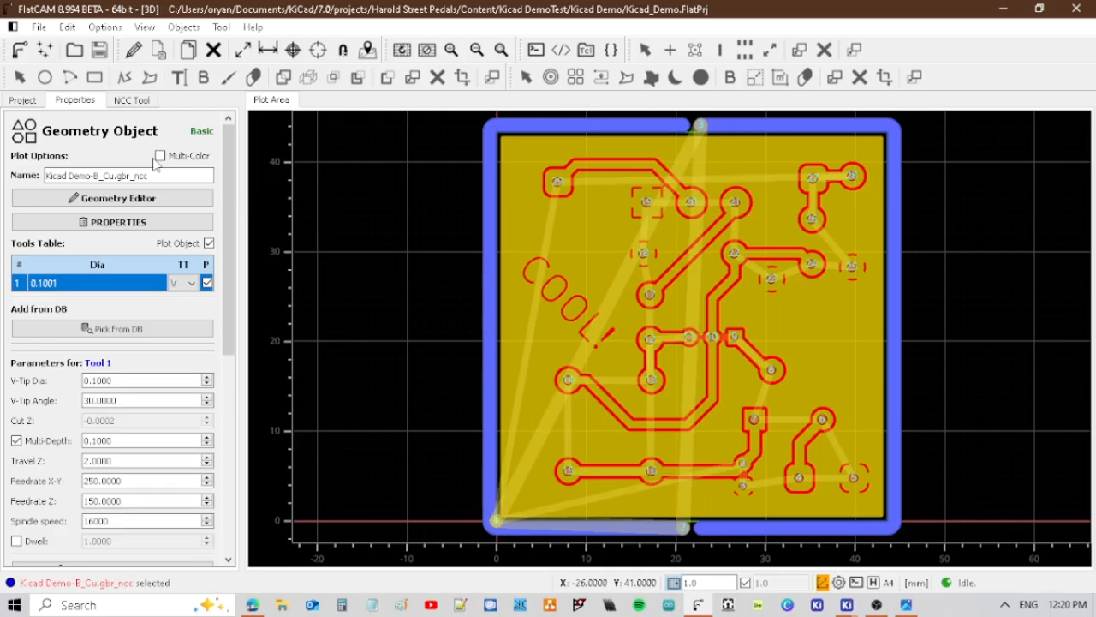
click(25, 100)
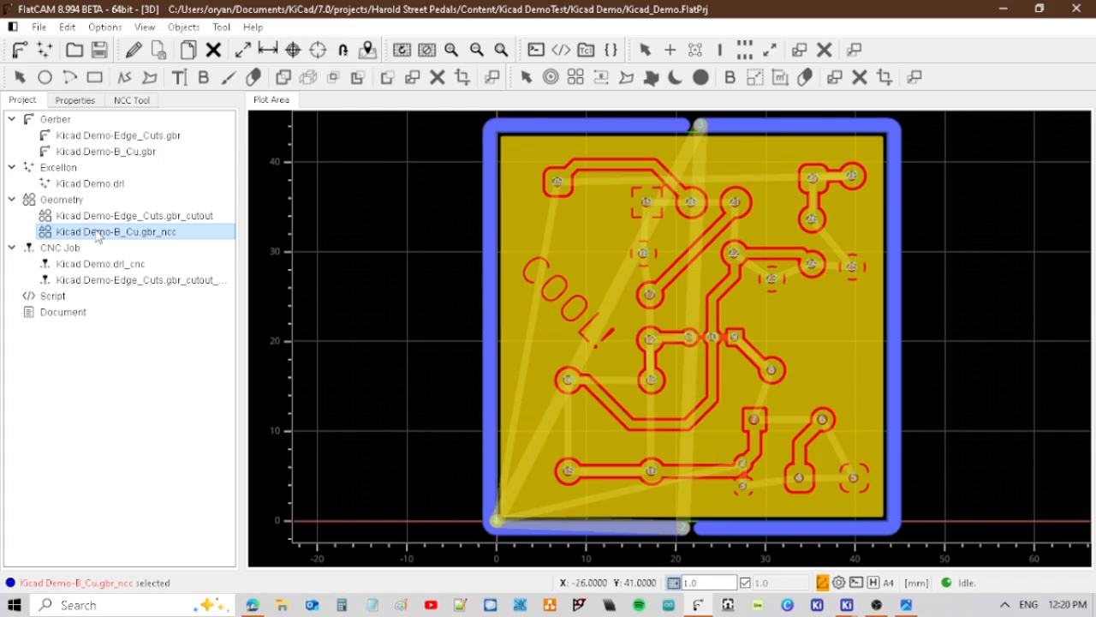
key(ctrl+s)
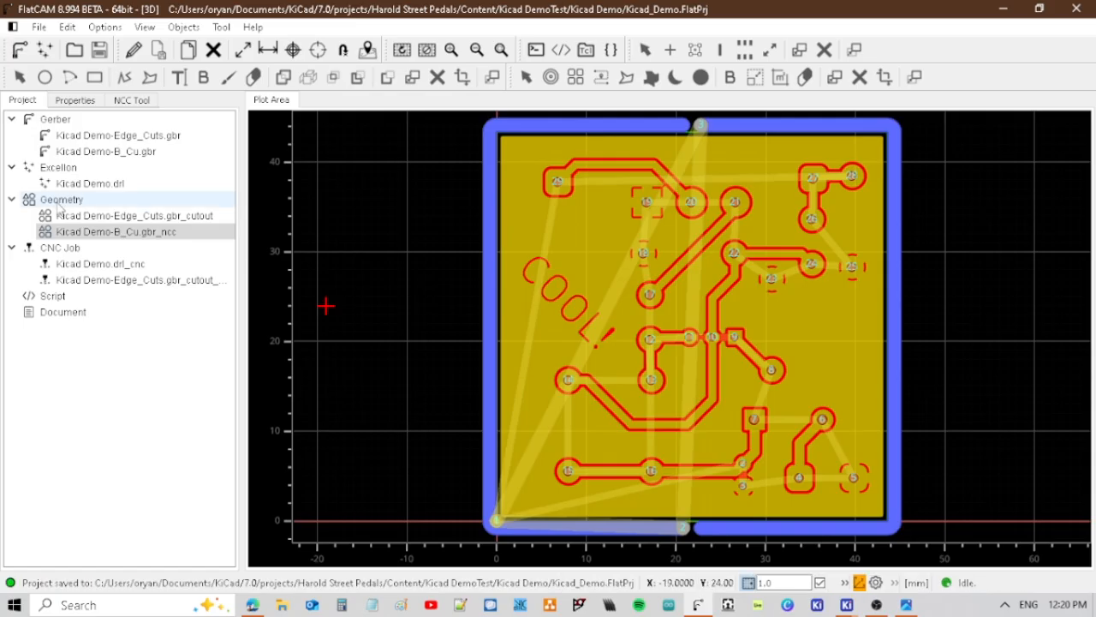
Generate a CNC job from the Kicad Demo-B_Cu.gbr_ncc geometry with V-Tip Angle 20, End move Z 45 and End move X,Y 0,0.
click(139, 235)
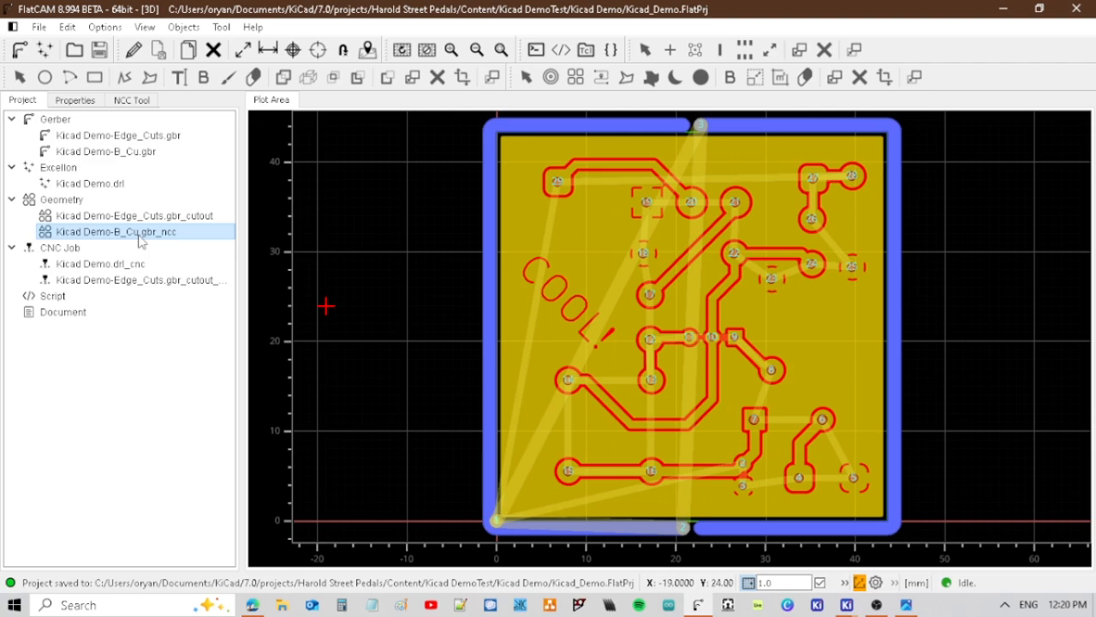
double_click(139, 236)
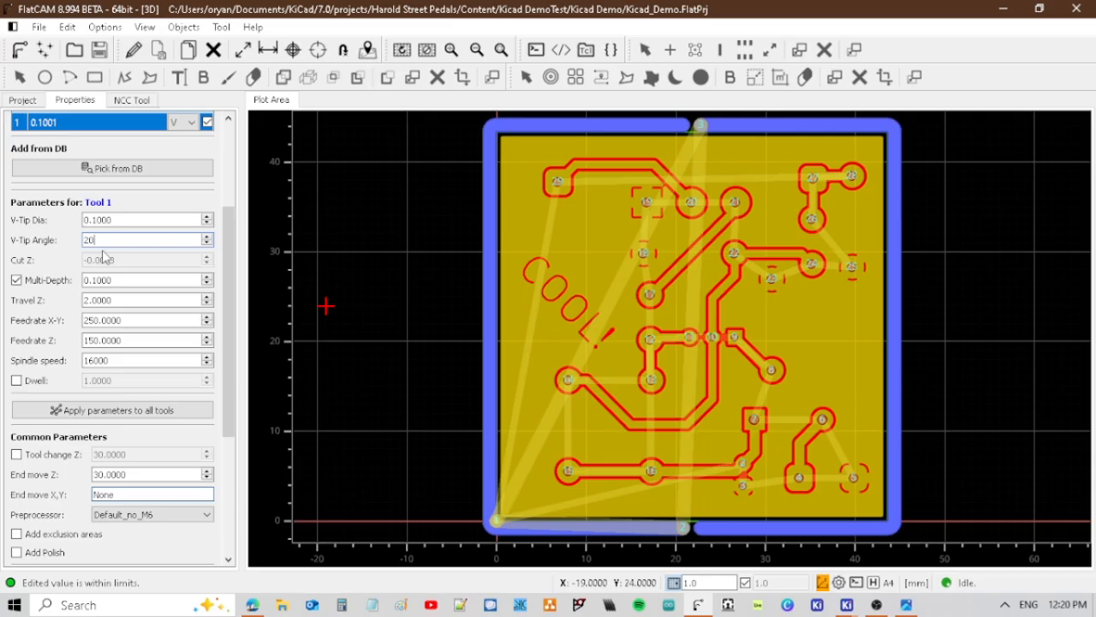
click(96, 219)
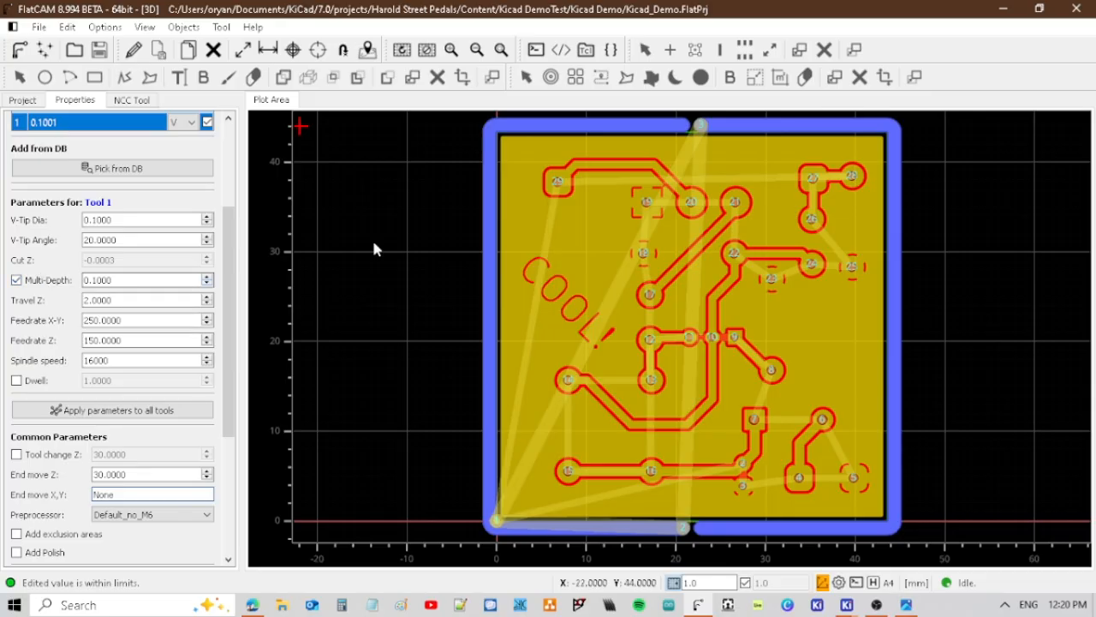
scroll(176, 333, down, 3)
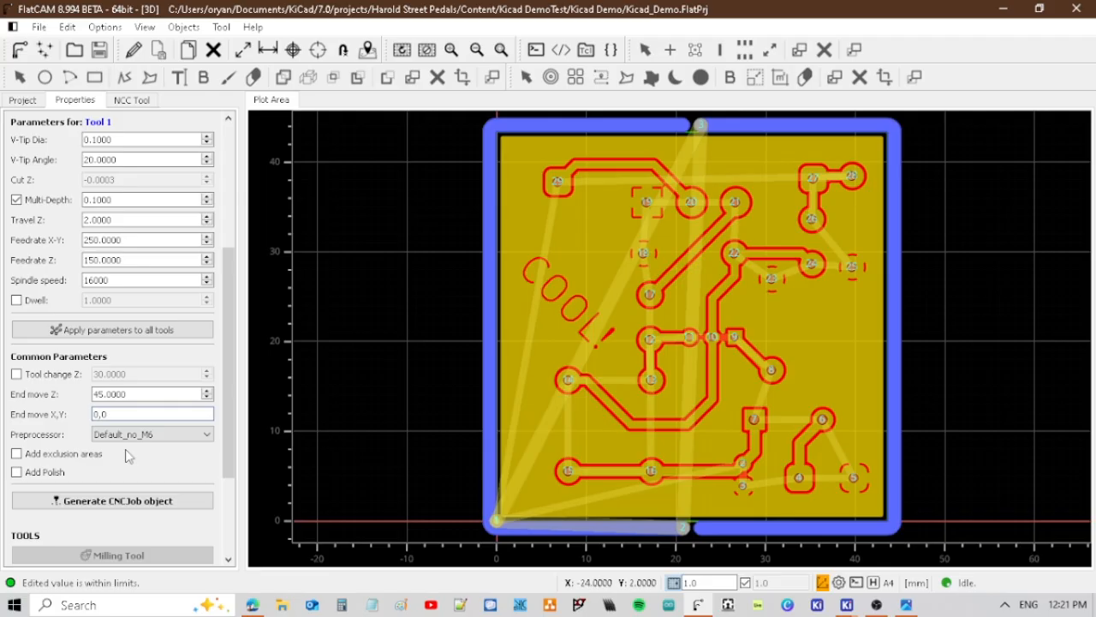
click(86, 503)
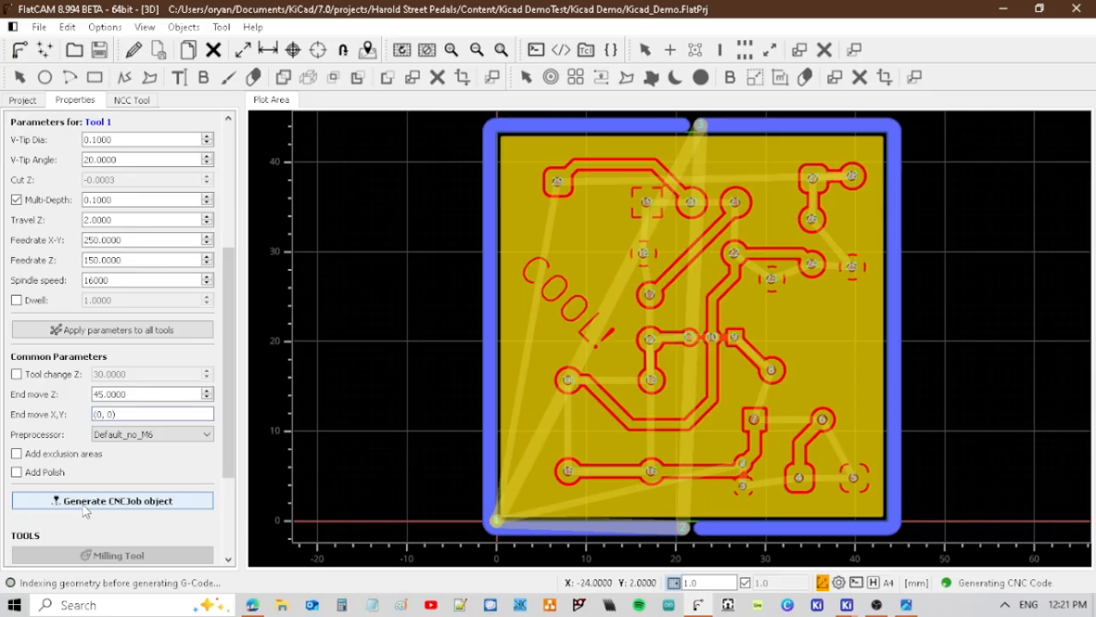